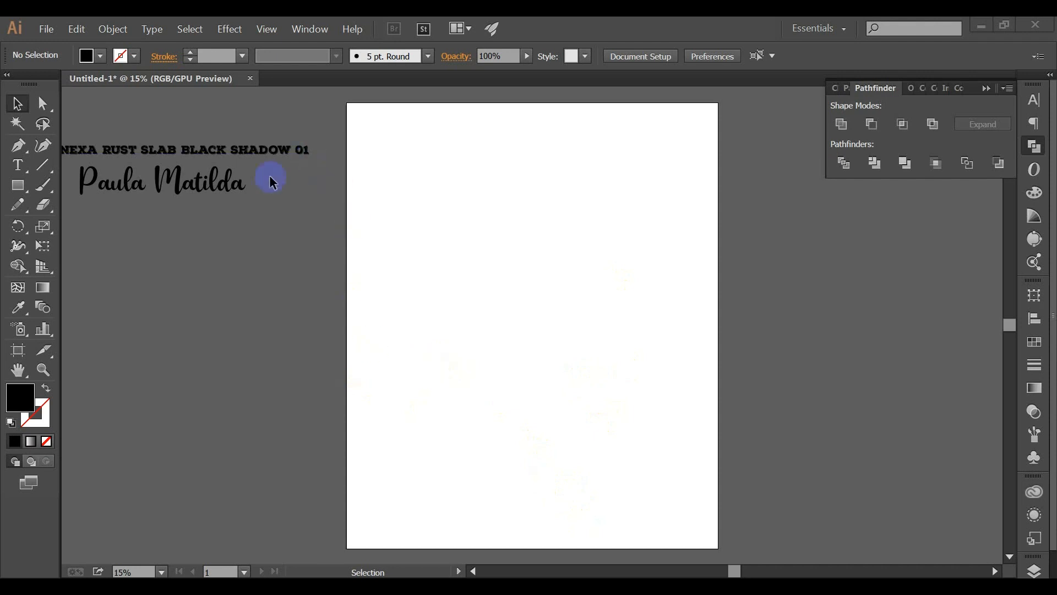
Step: Move the two font-name text labels beside the artboard slightly higher
left_click(228, 133)
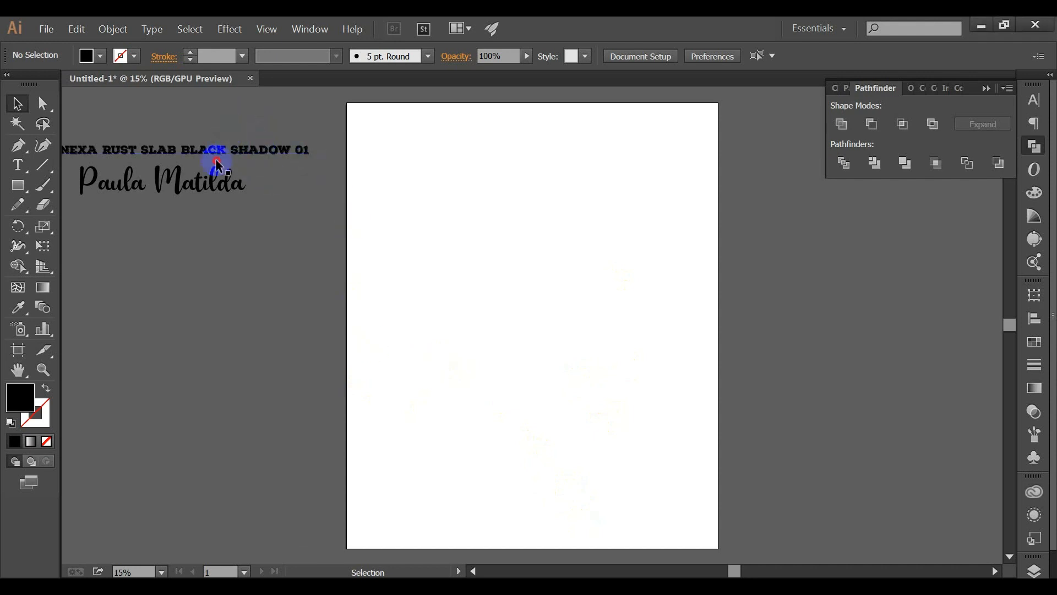
left_click(151, 225)
left_click_drag(274, 308, 192, 118)
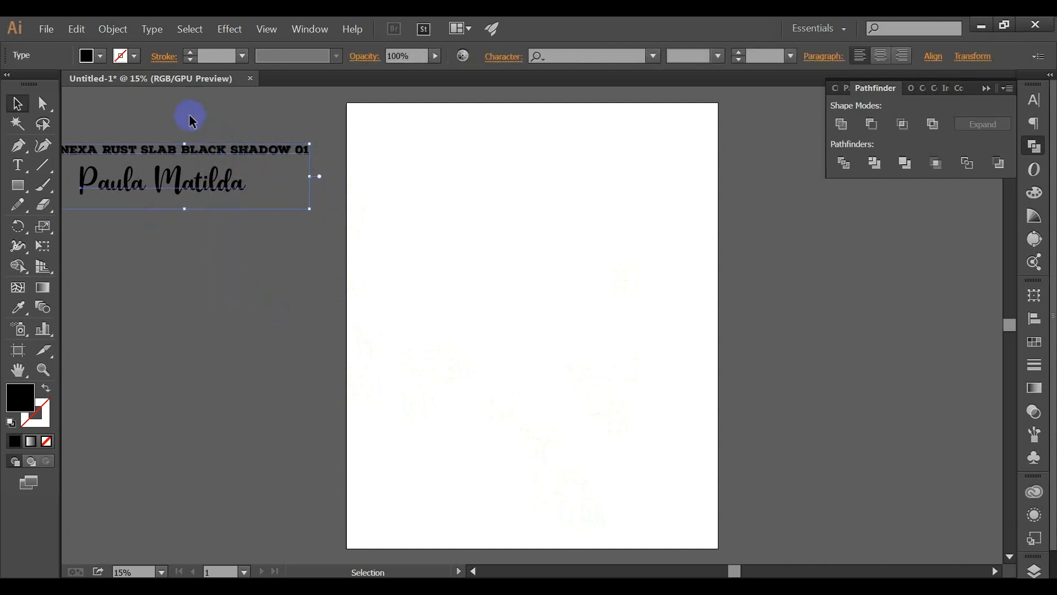
left_click_drag(187, 158, 215, 189)
left_click(214, 234)
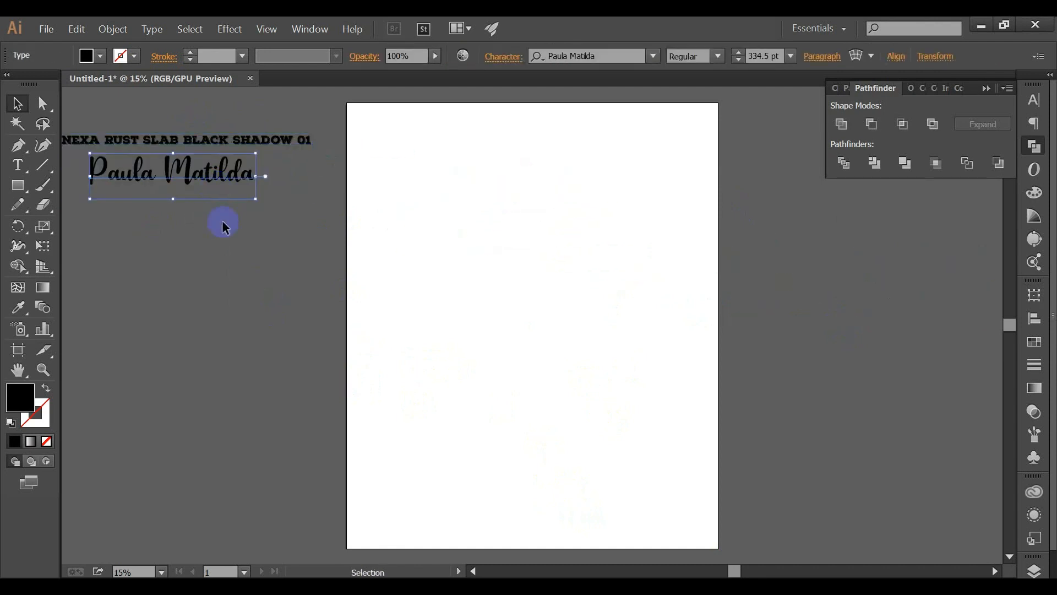
left_click(224, 236)
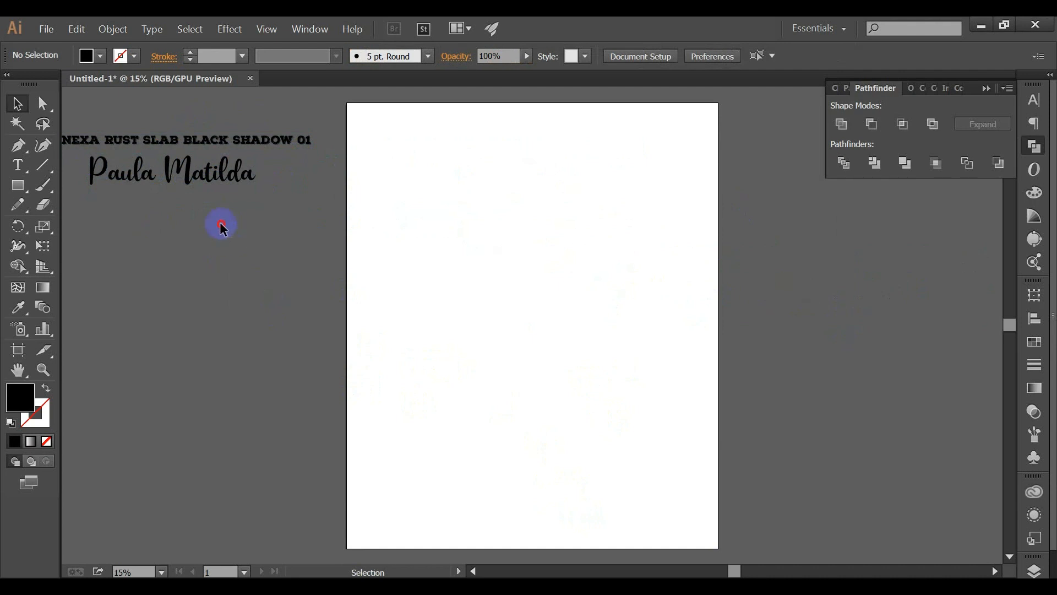
left_click(170, 137)
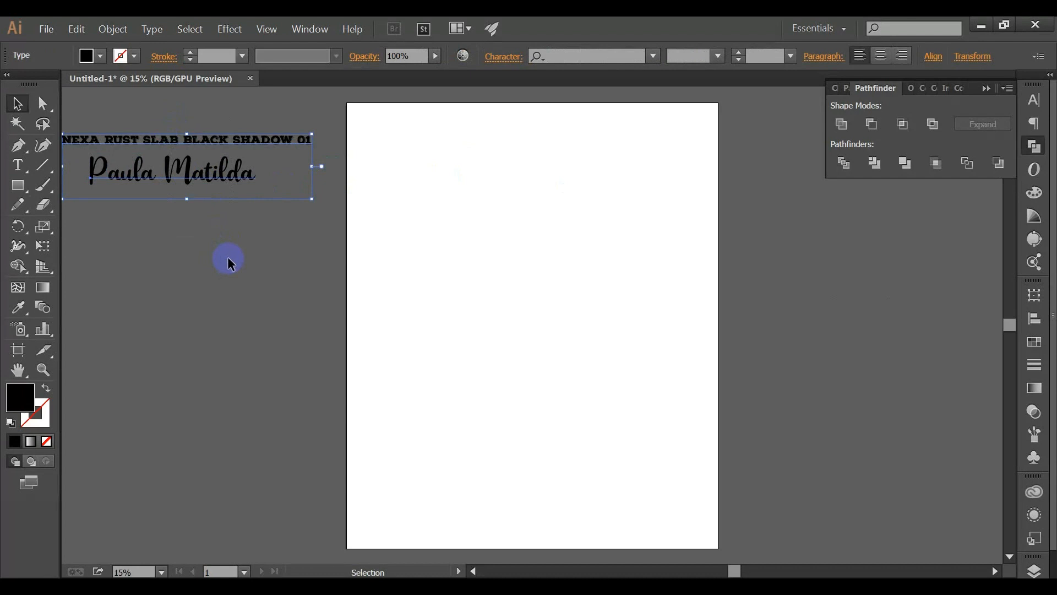
Step: Draw a thin horizontal black rectangle about 3307 px wide and position it in the upper part of the artboard
left_click(19, 186)
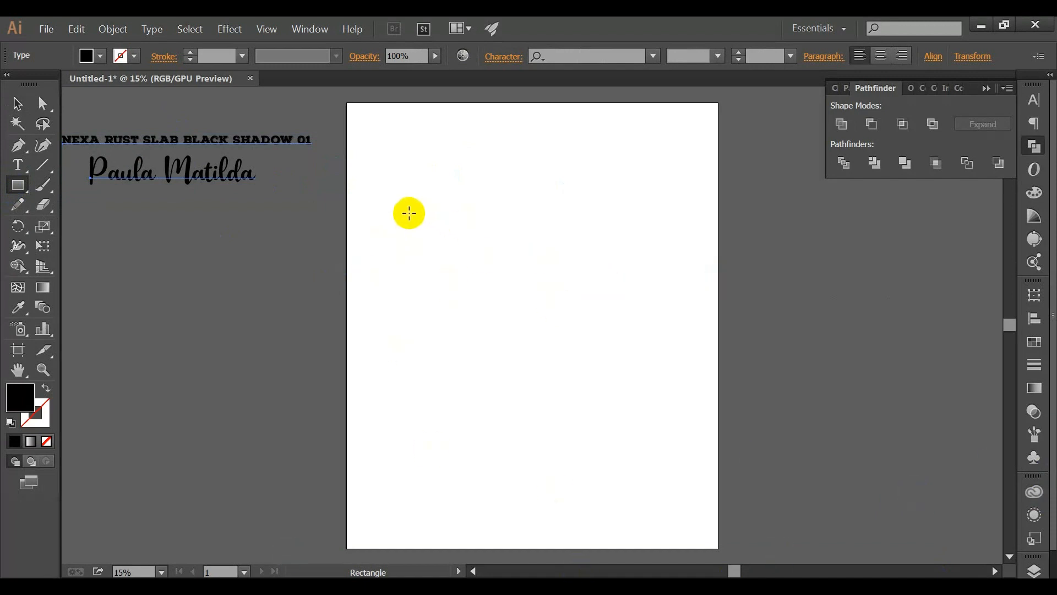
left_click_drag(402, 213, 675, 255)
left_click(14, 107)
left_click_drag(592, 250, 578, 214)
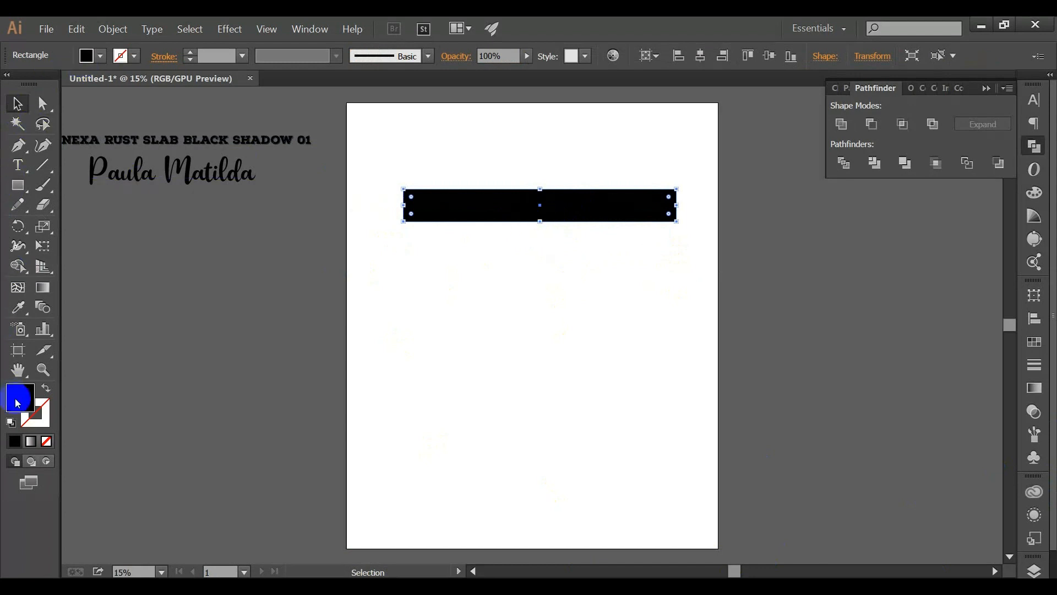
Step: Fill the rectangle with yellow-orange #FFB533
double_click(18, 403)
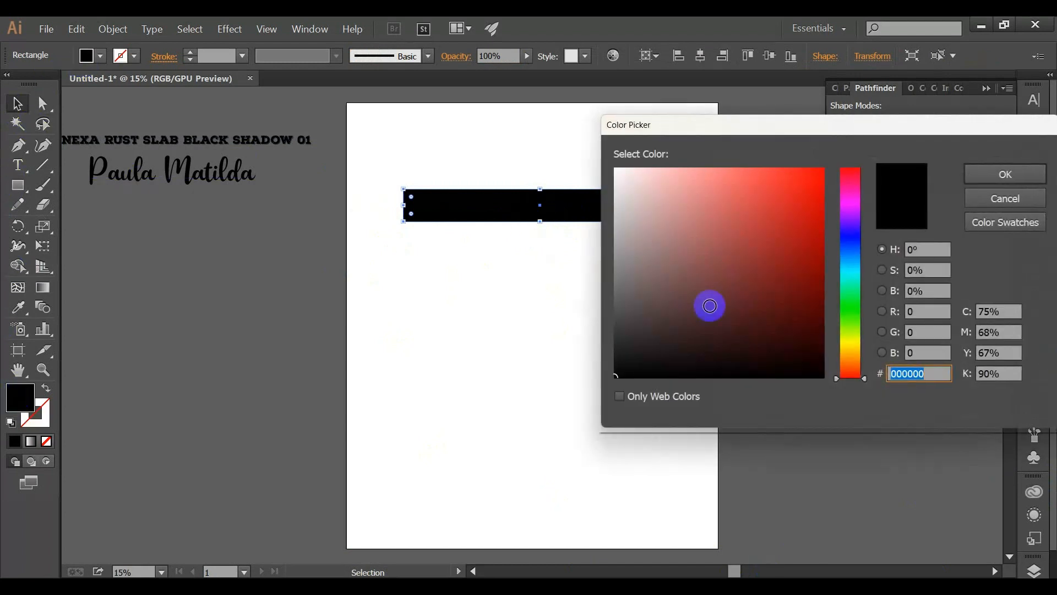
left_click(846, 353)
left_click_drag(846, 353, 855, 356)
left_click_drag(754, 225, 791, 147)
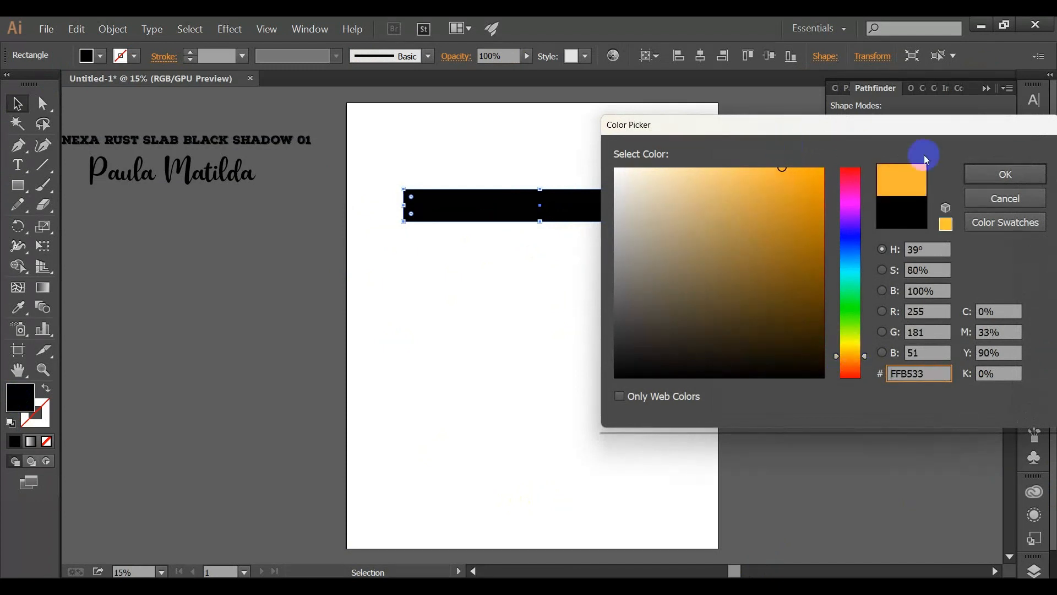
left_click(1005, 174)
left_click(459, 243)
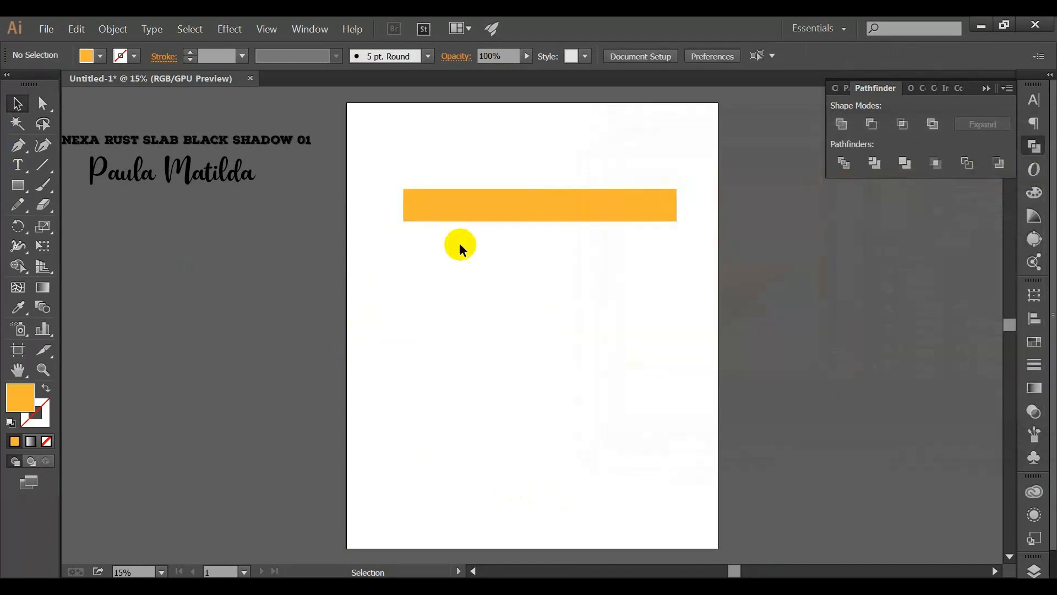
Step: Duplicate the yellow-orange bar straight below the original and fill the copy with dark red #A50000
left_click_drag(471, 219, 483, 387)
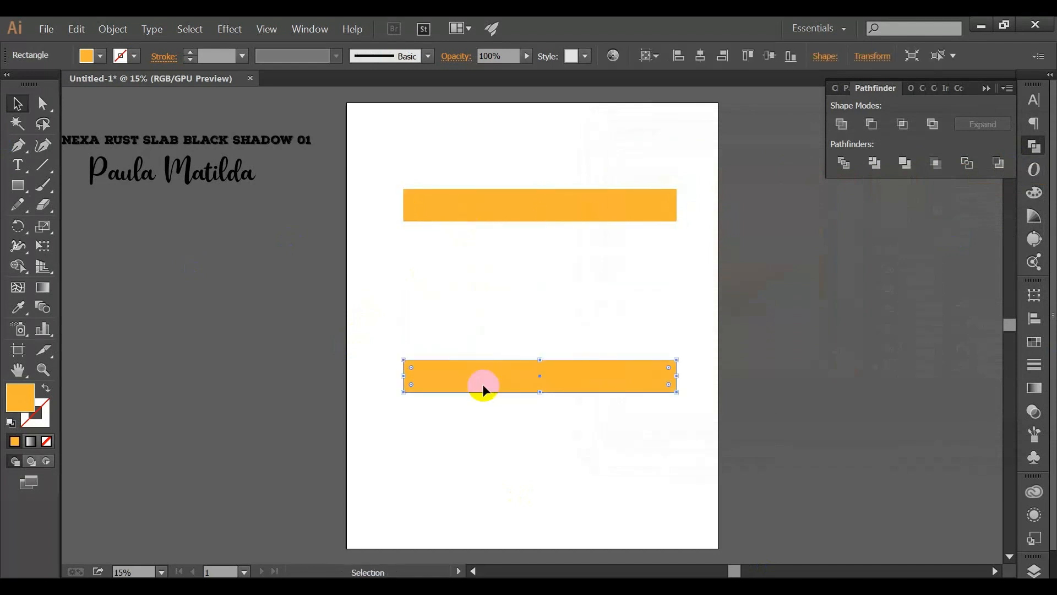
double_click(16, 406)
left_click(852, 369)
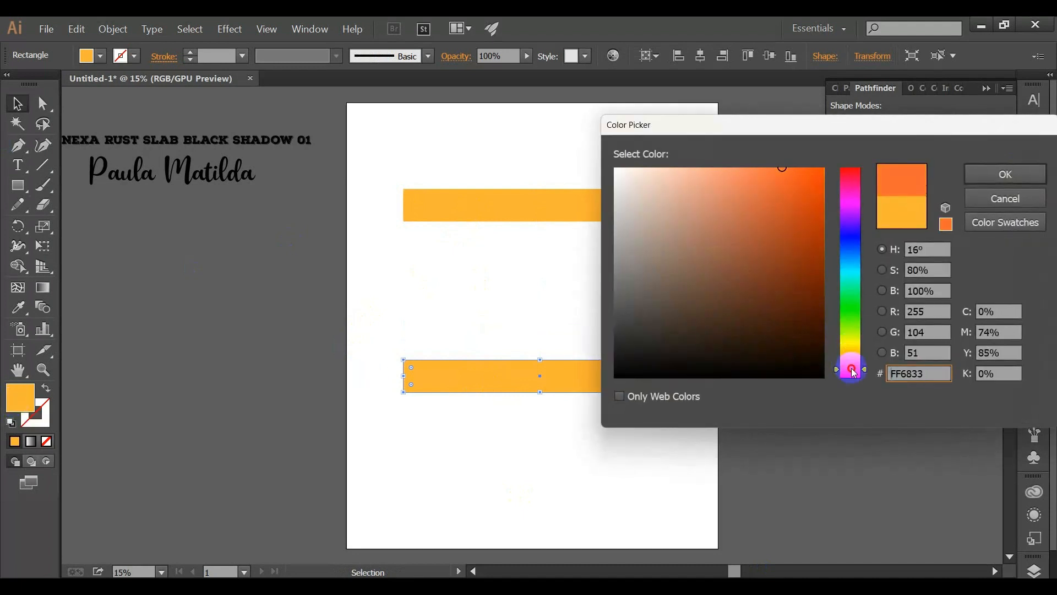
left_click_drag(853, 372, 856, 141)
left_click_drag(811, 236, 822, 242)
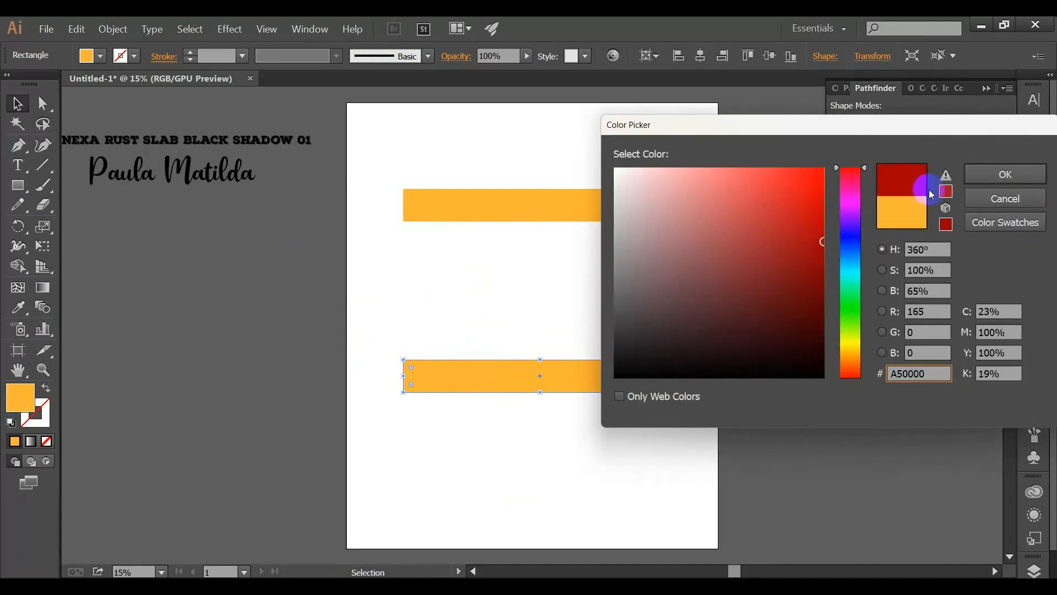
left_click(999, 174)
left_click(619, 349)
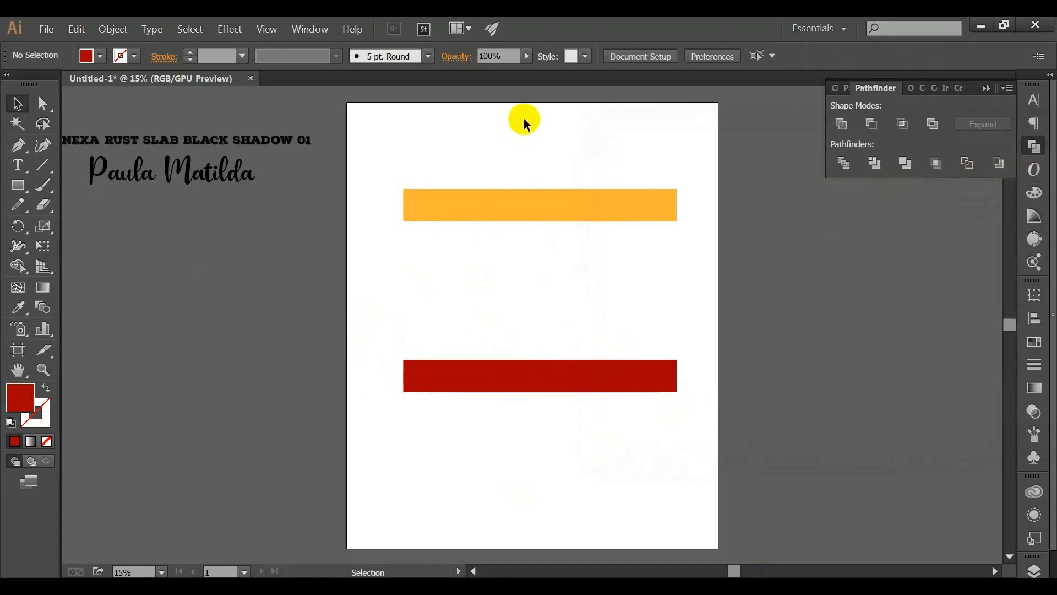
left_click_drag(616, 166, 530, 401)
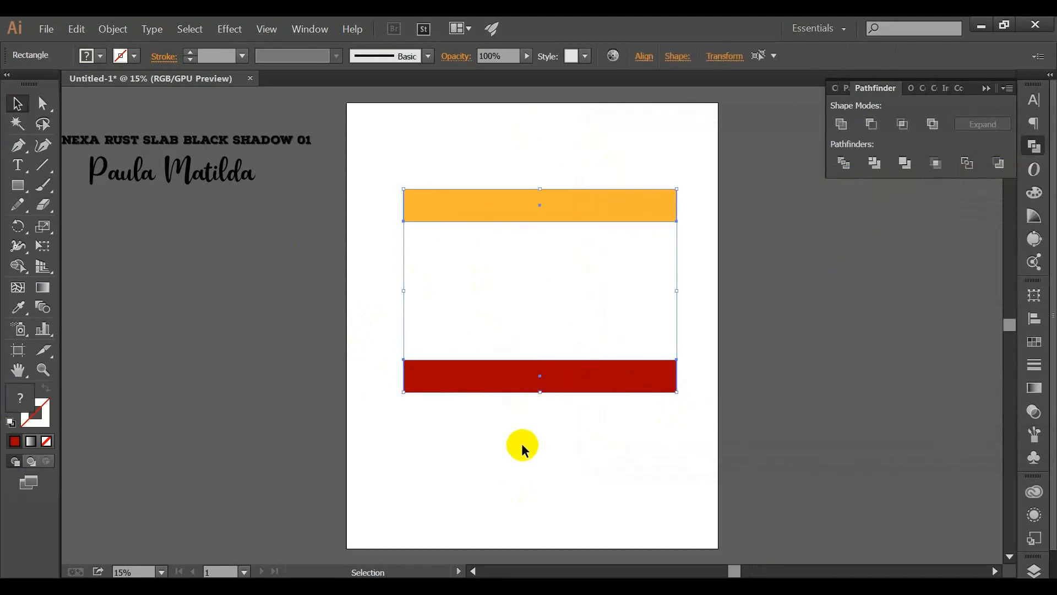
left_click(521, 444)
left_click_drag(593, 144, 533, 426)
left_click_drag(515, 148, 504, 377)
left_click(493, 150)
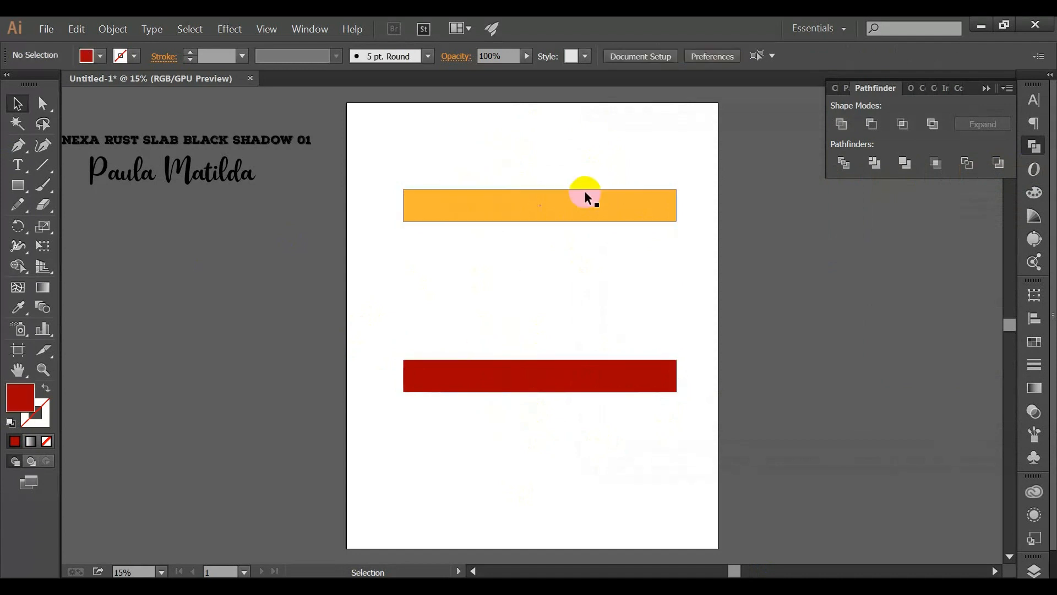
left_click_drag(585, 158, 504, 216)
left_click_drag(573, 328, 394, 389)
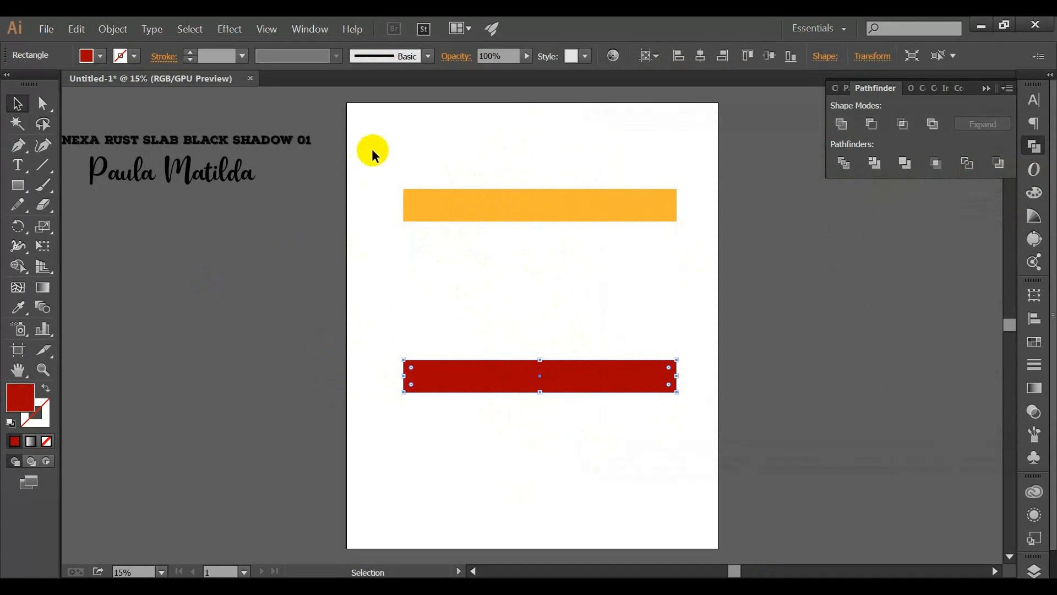
left_click_drag(373, 151, 579, 424)
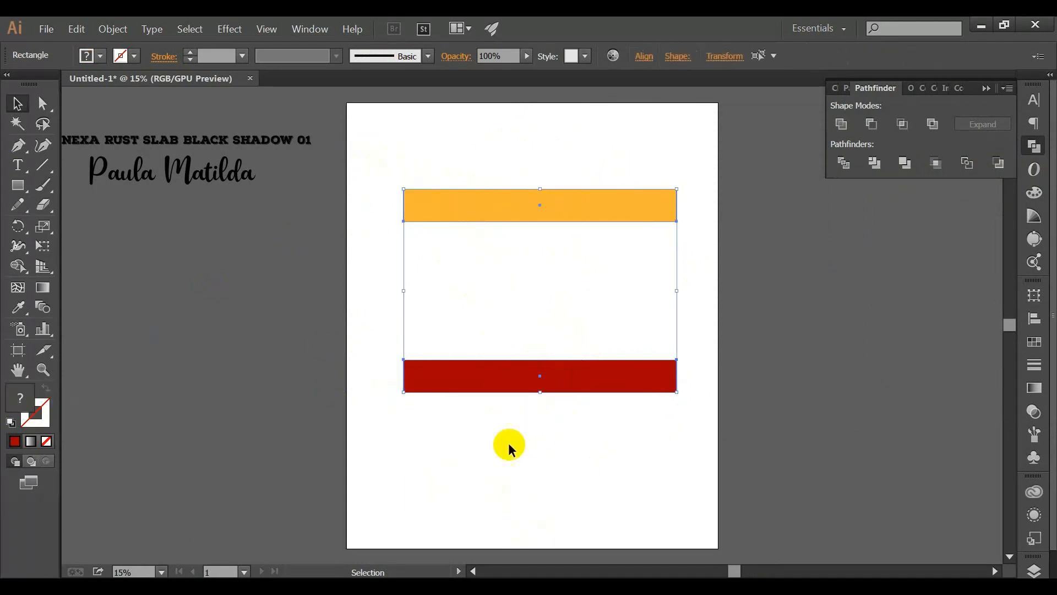
left_click(488, 466)
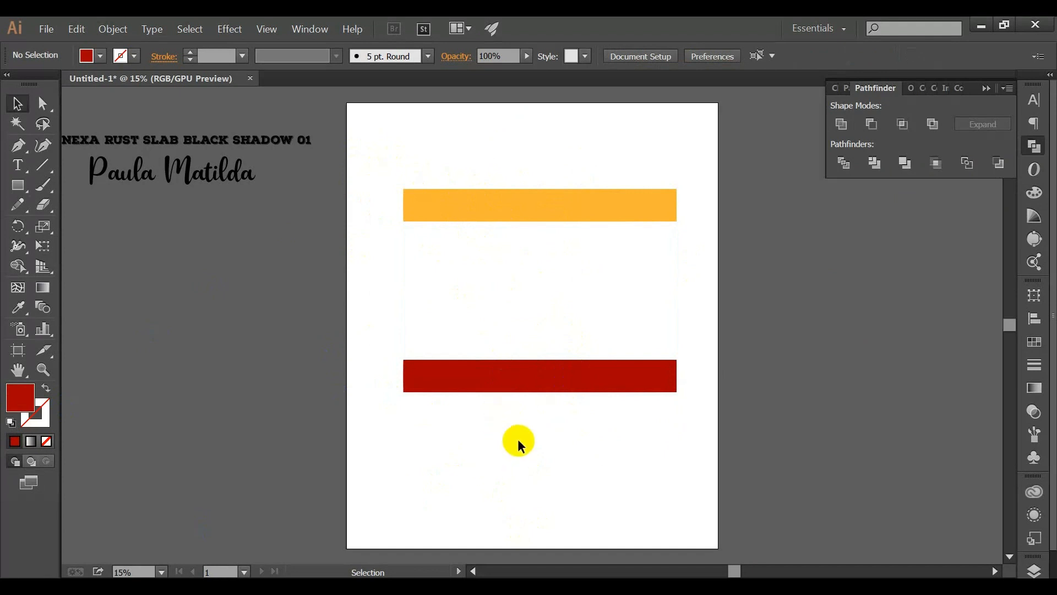
Step: Move the dark red bar slightly farther down and blend the yellow-orange bar into it with the Blend tool
left_click_drag(528, 375, 528, 392)
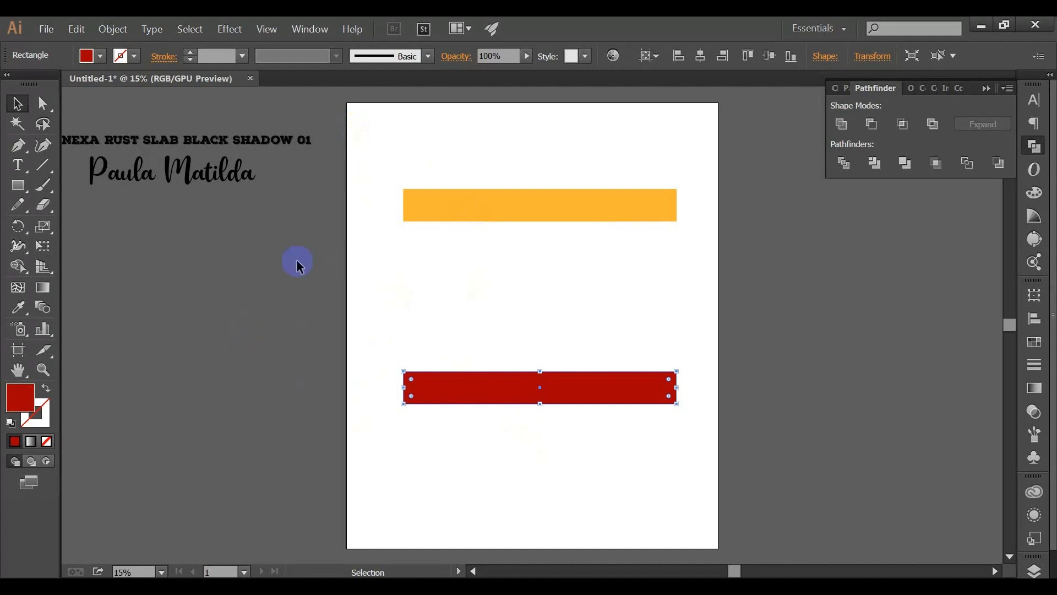
left_click(496, 406)
left_click_drag(404, 141, 446, 265)
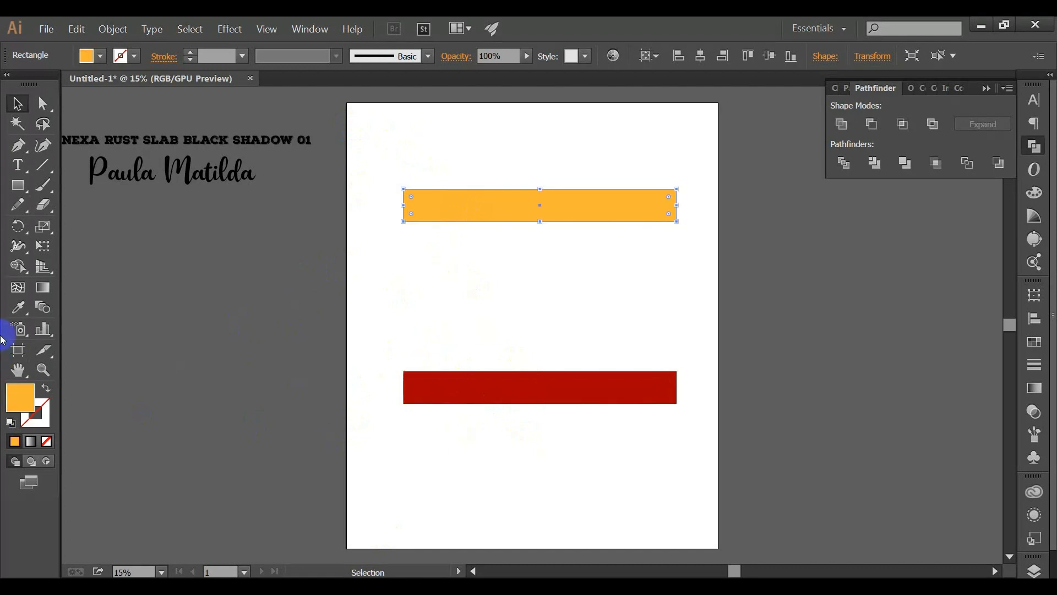
left_click(45, 308)
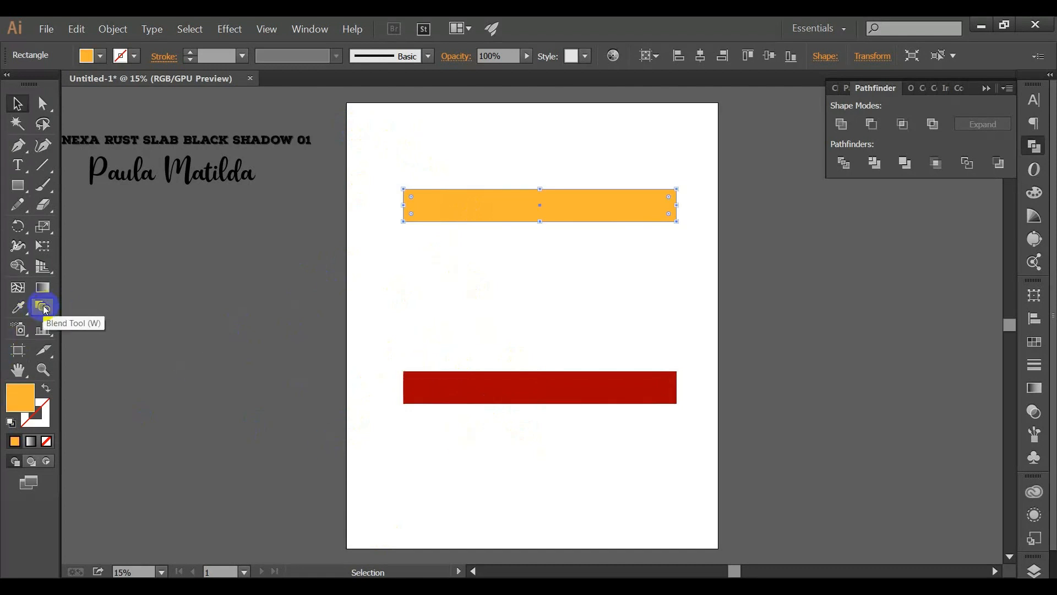
left_click(44, 309)
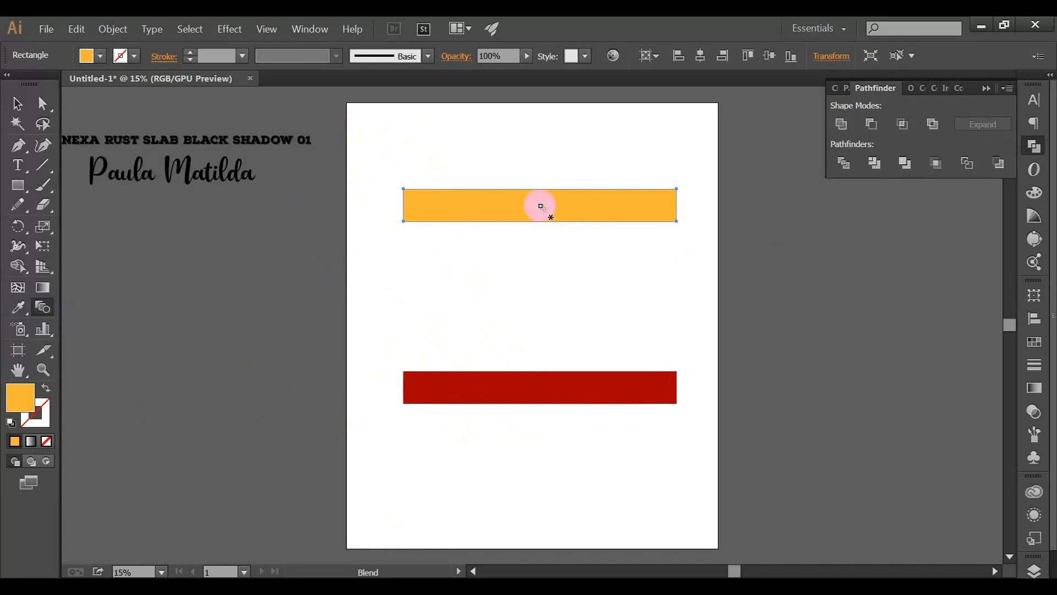
left_click(536, 389)
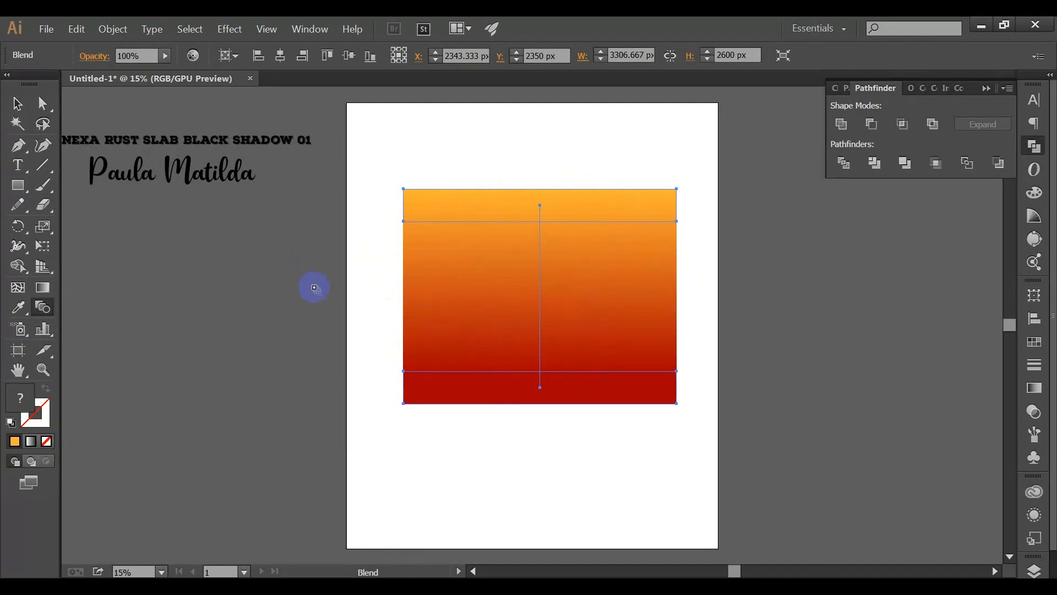
Step: Set the blend's spacing to Specified Steps with 6 steps, with the preview enabled
double_click(44, 308)
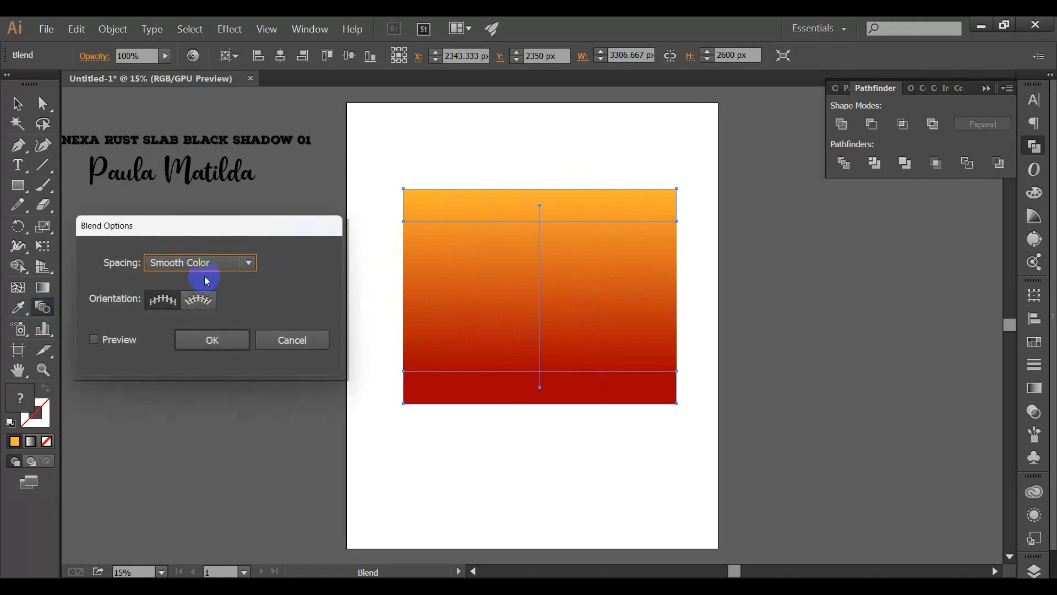
left_click(94, 339)
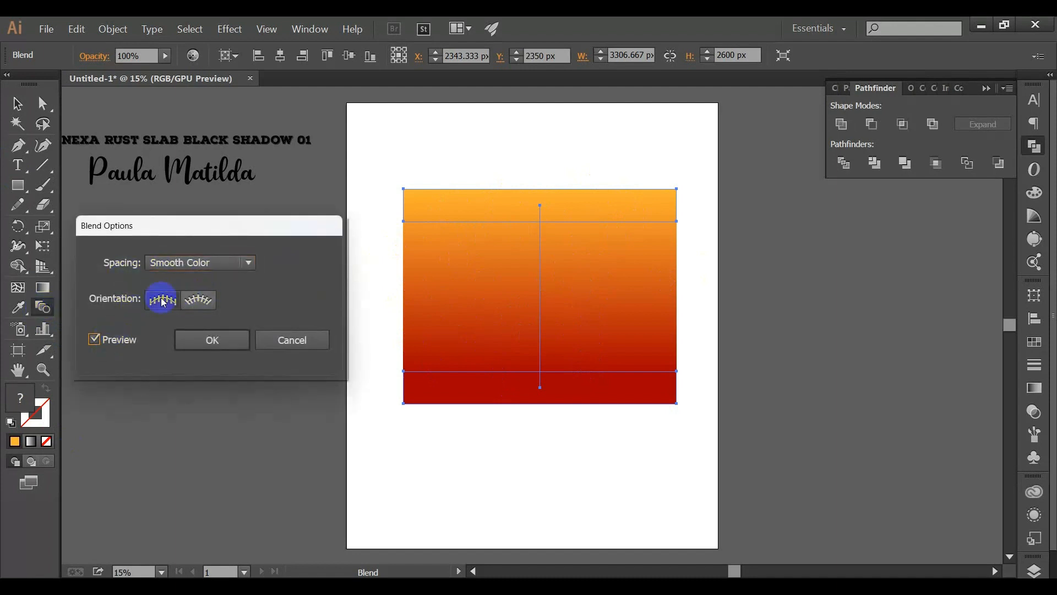
left_click(224, 264)
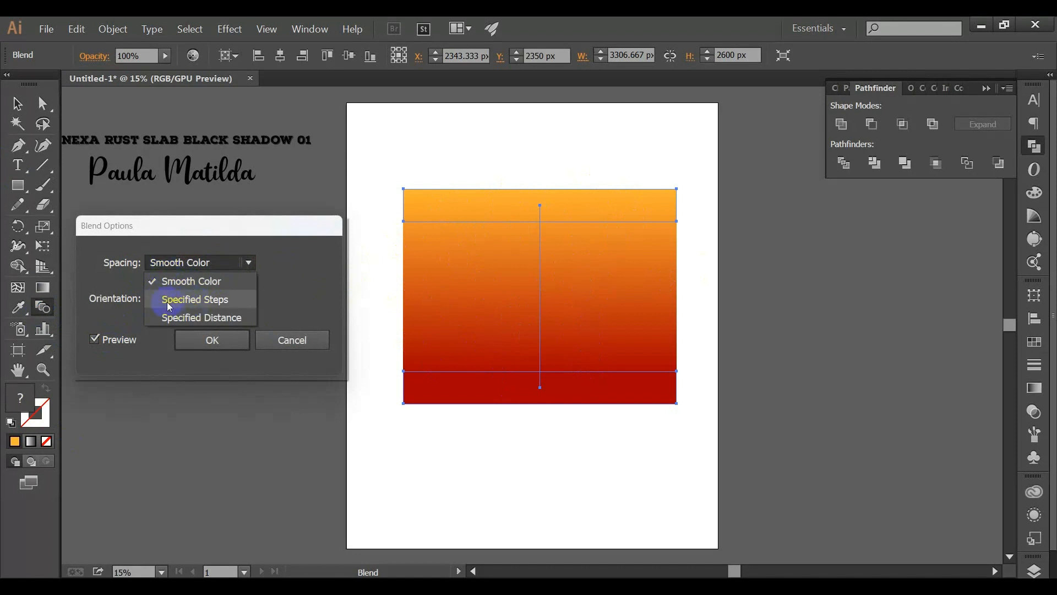
left_click(218, 307)
left_click(314, 274)
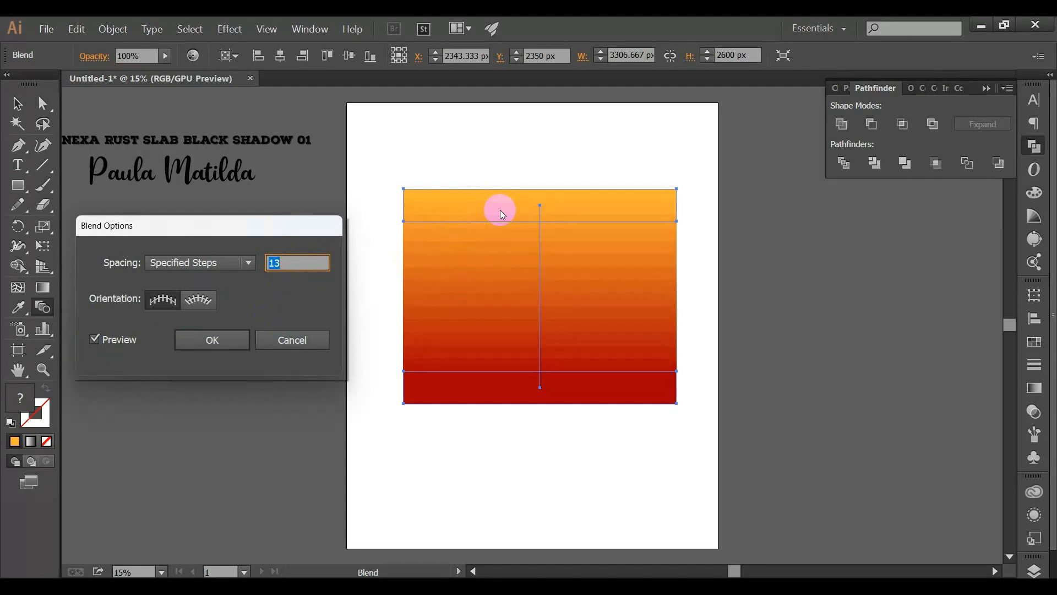
key("Down")
key("Down")
key("Down")
key("Down")
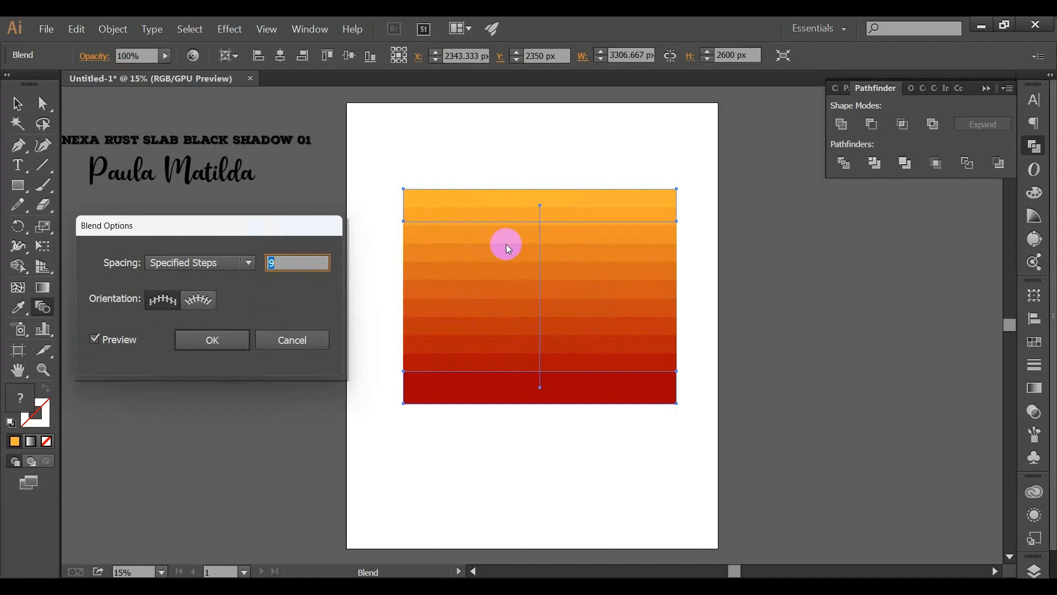
key("Down")
key("Down")
key("Down")
key("Down")
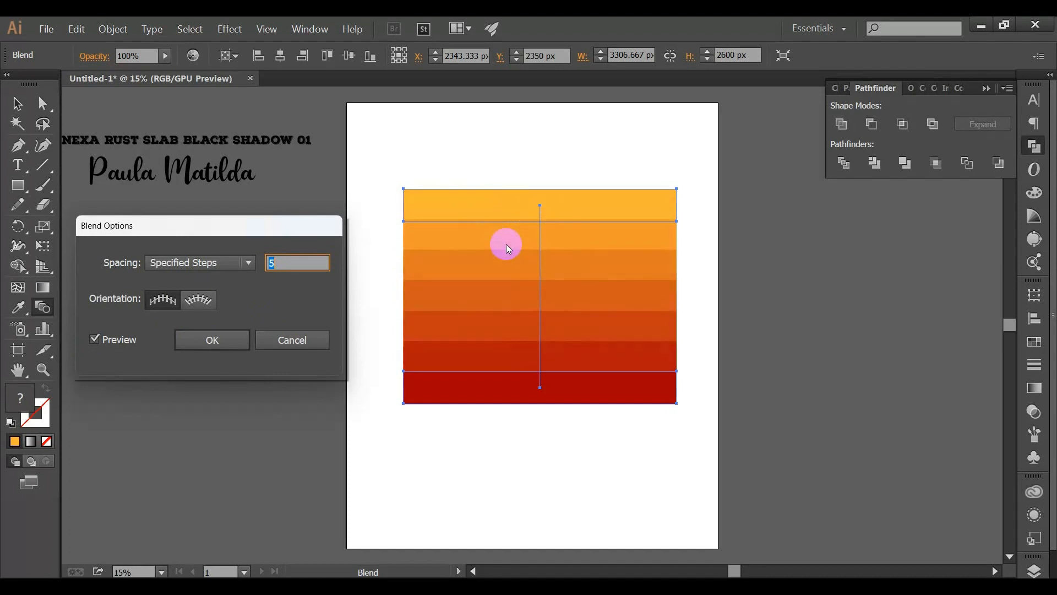
key("Up")
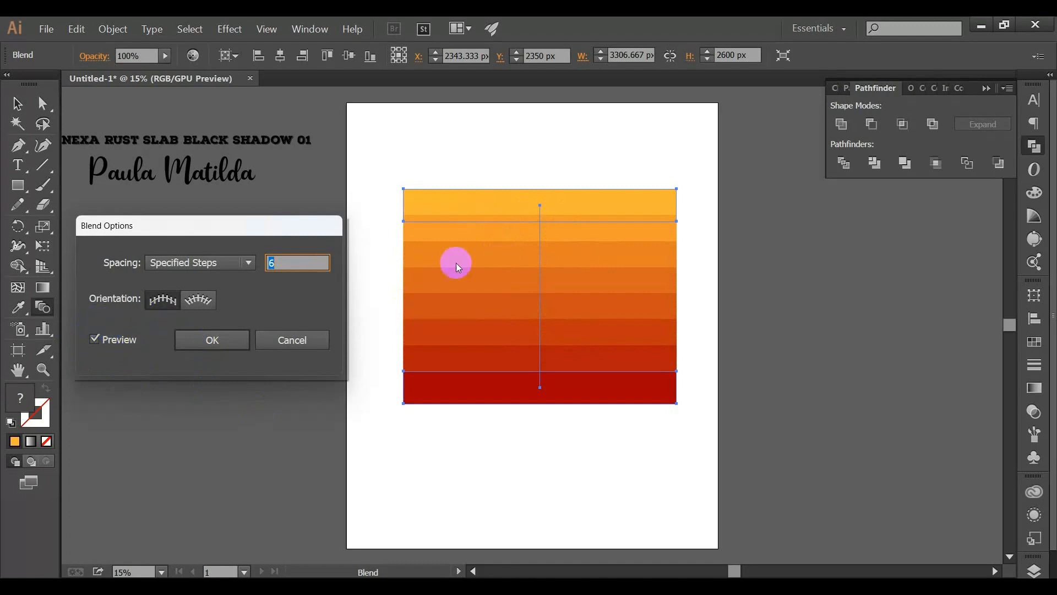
left_click(212, 340)
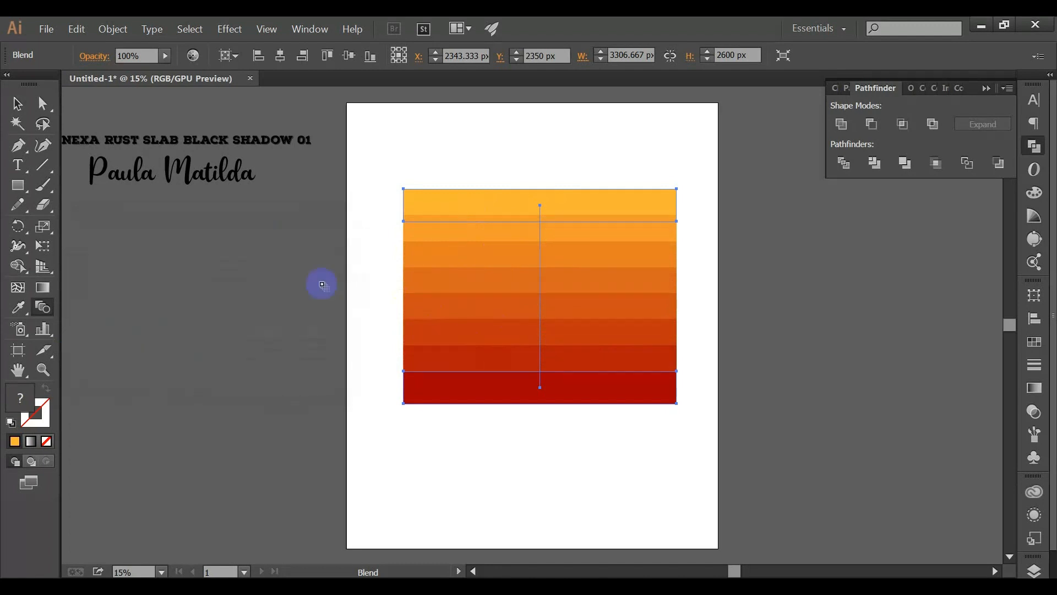
Step: Expand the blended bars into separate shapes, with Object and Fill both expanded
left_click(14, 104)
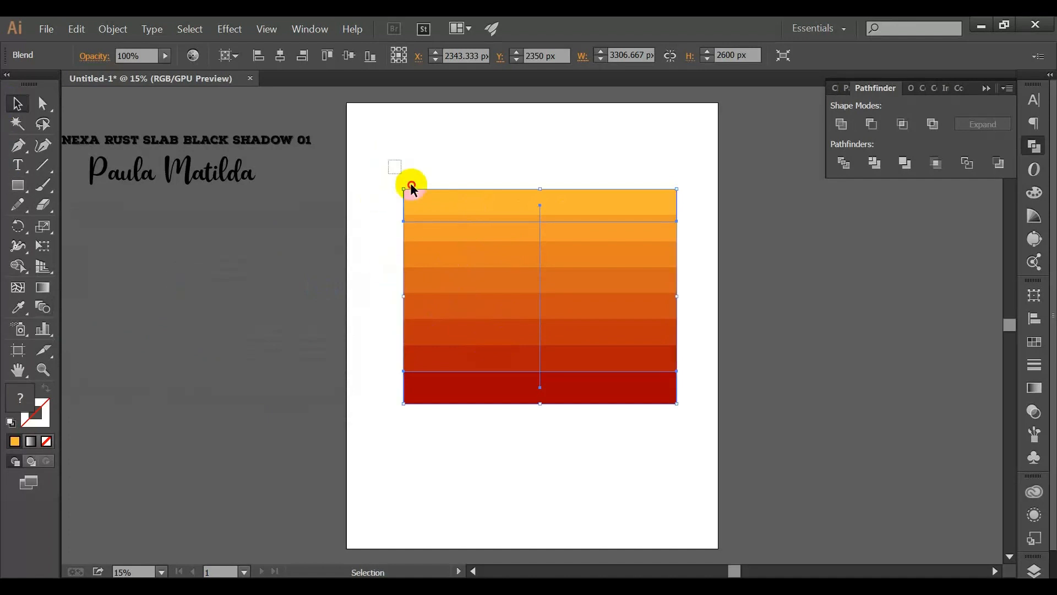
left_click_drag(411, 185, 642, 409)
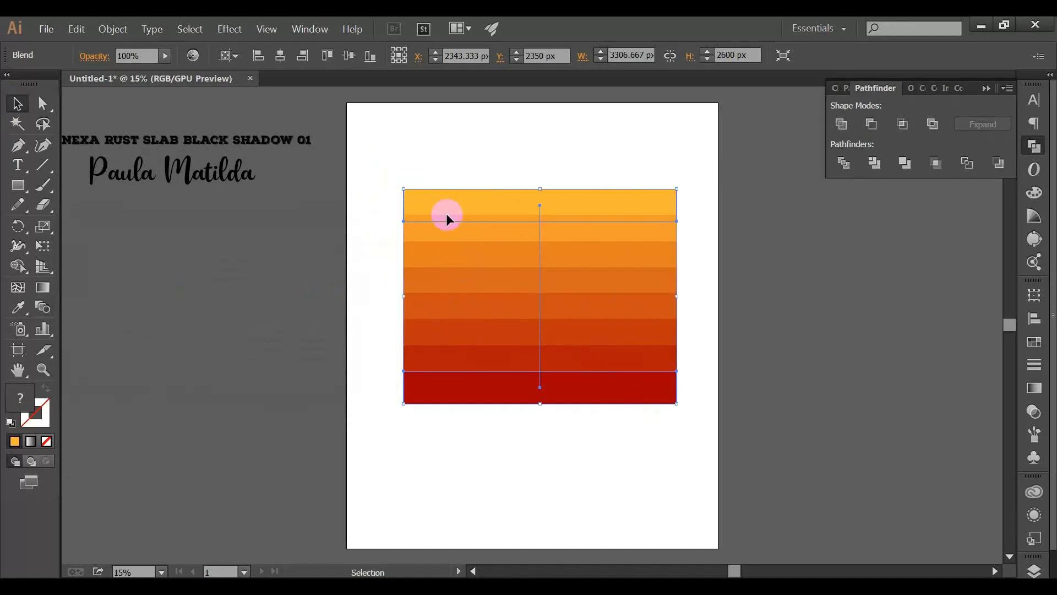
left_click(109, 43)
left_click(149, 172)
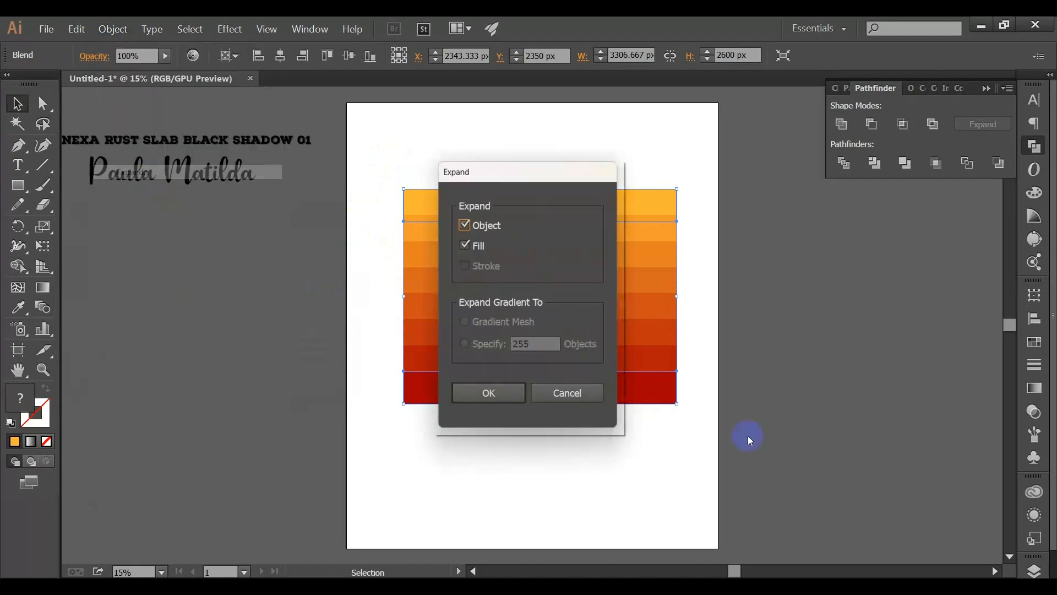
left_click(488, 392)
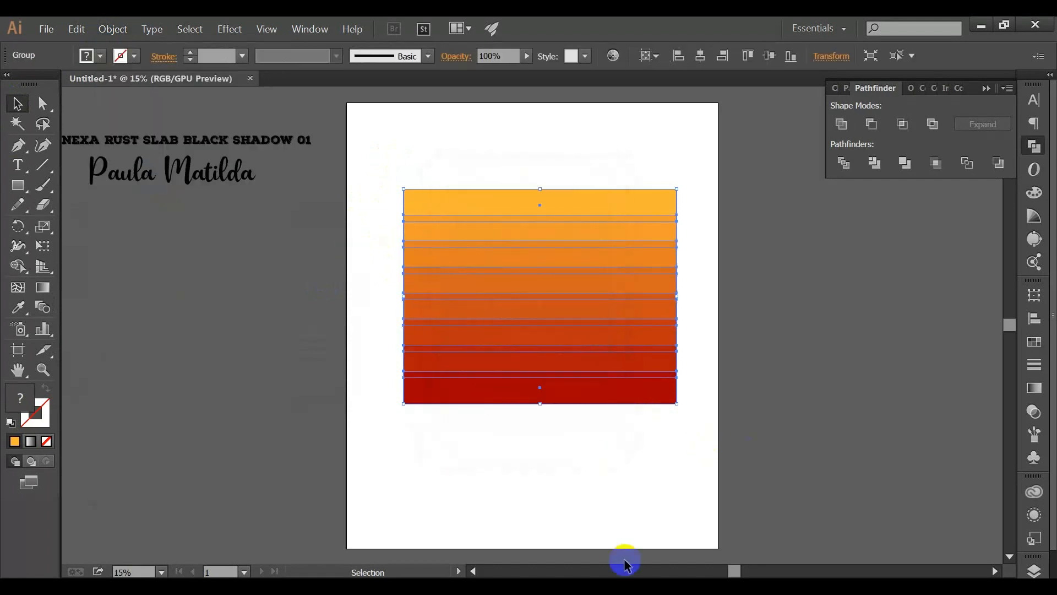
left_click(605, 485)
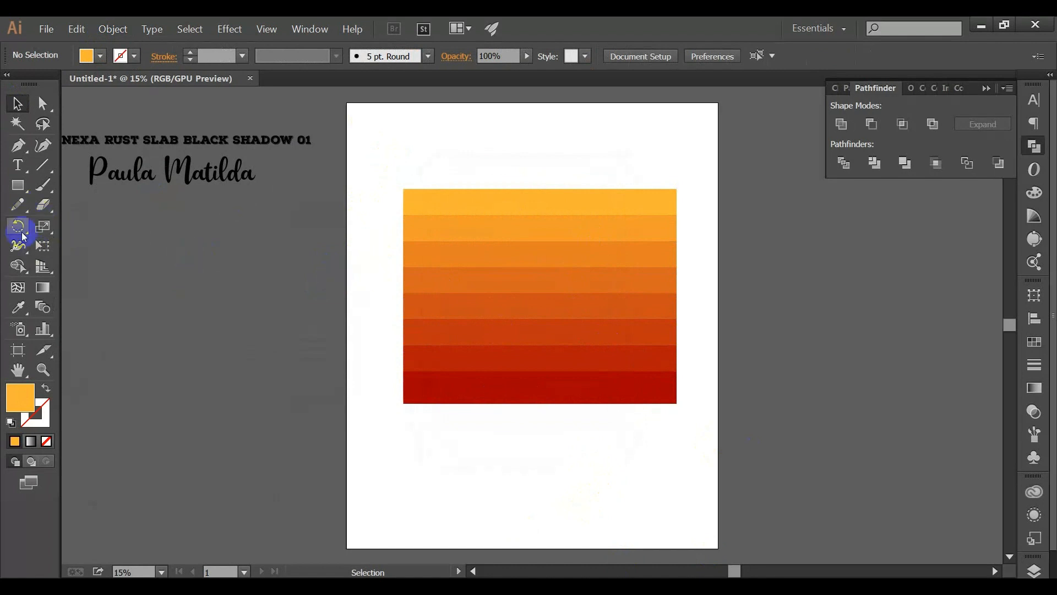
Step: Draw a circle with the Ellipse tool from the middle of the bars, nearly as tall as the bar stack
left_click_drag(13, 194, 78, 230)
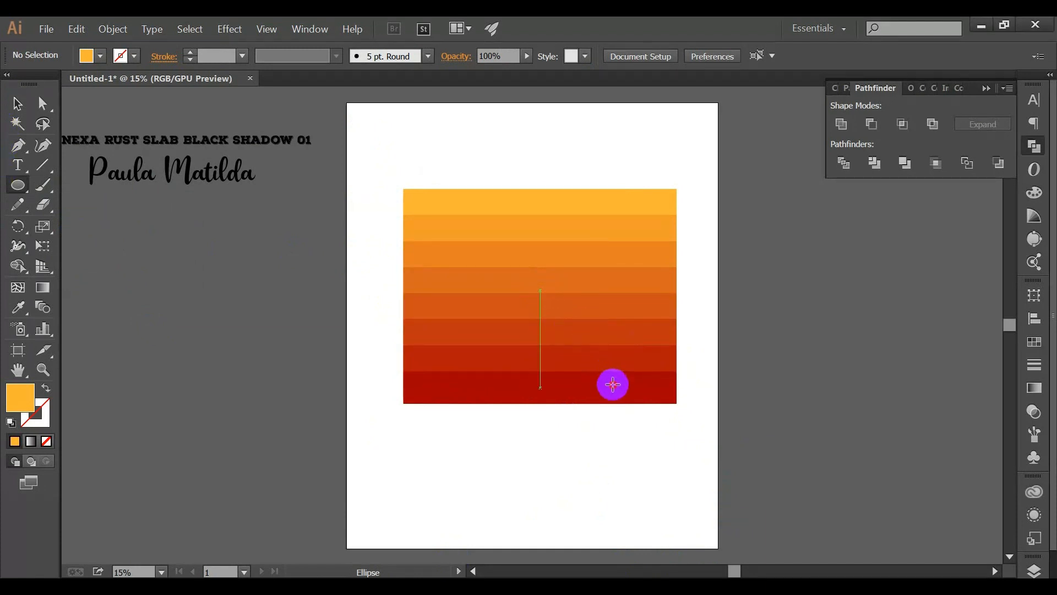
left_click_drag(546, 293, 625, 389)
left_click_drag(632, 395, 633, 397)
left_click(18, 123)
left_click(17, 105)
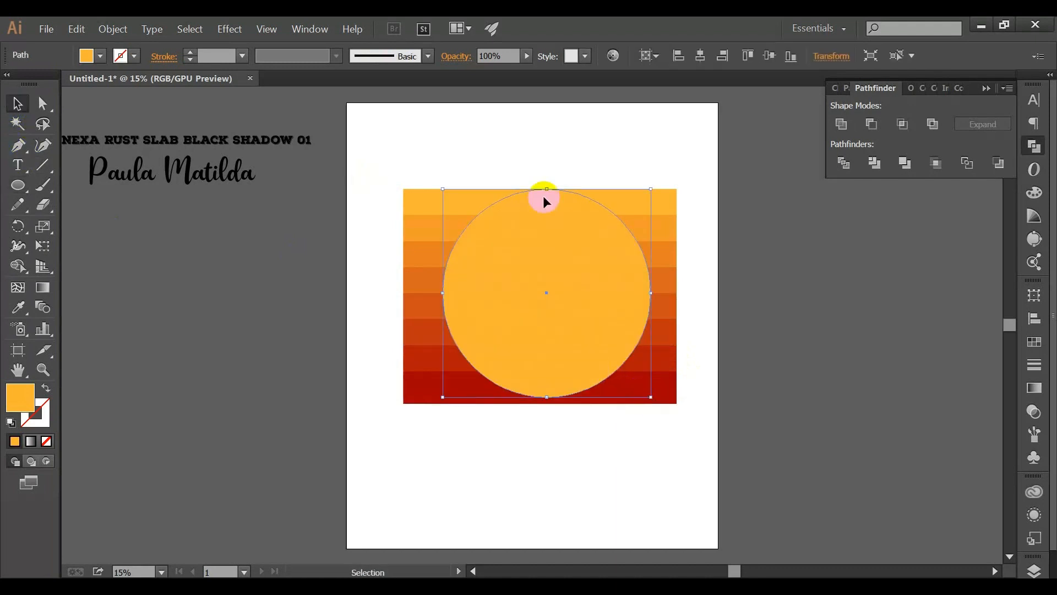
Step: Align the circle and the bar group to each other's horizontal and vertical centers
key("ctrl+a")
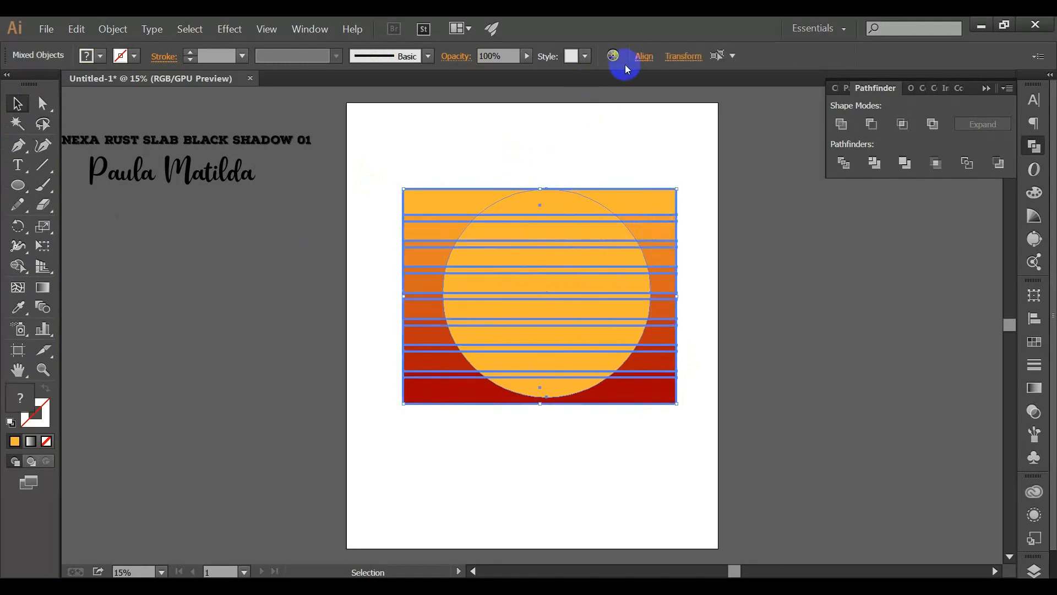
left_click(643, 56)
left_click(507, 99)
left_click(610, 100)
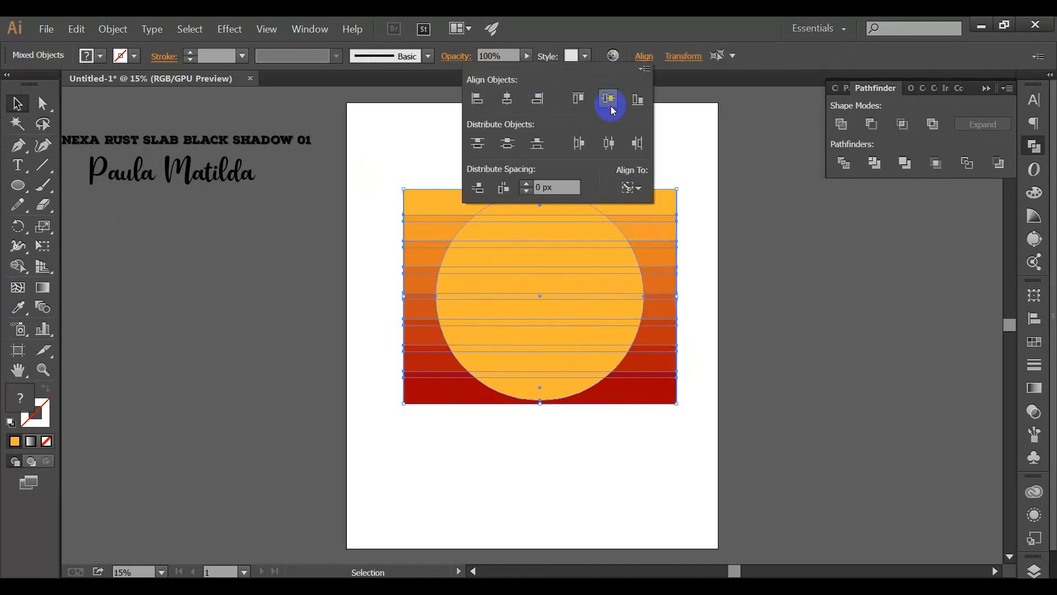
left_click(770, 191)
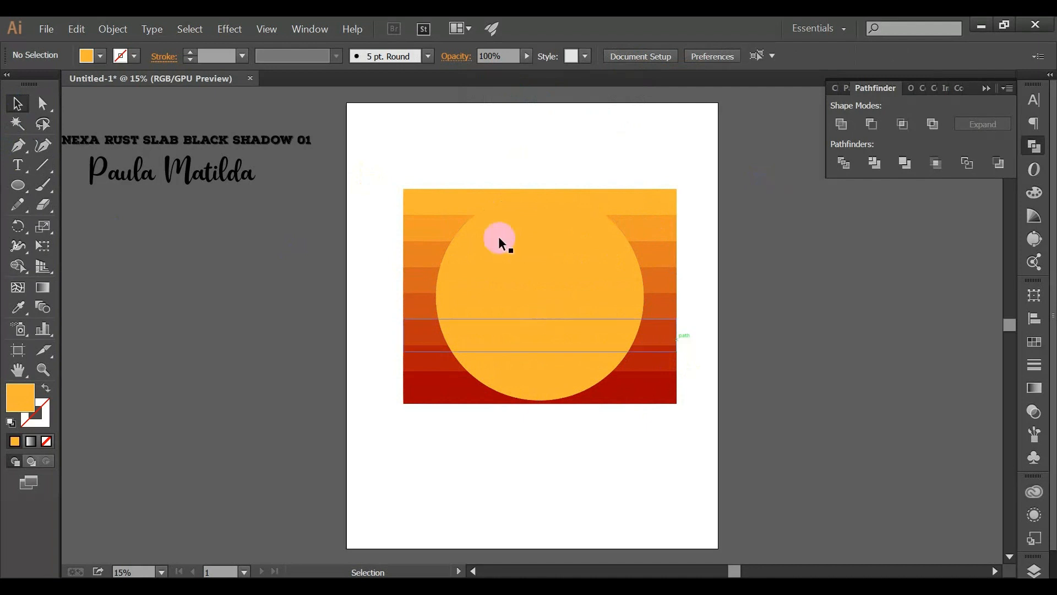
left_click(561, 271)
left_click_drag(647, 177, 547, 290)
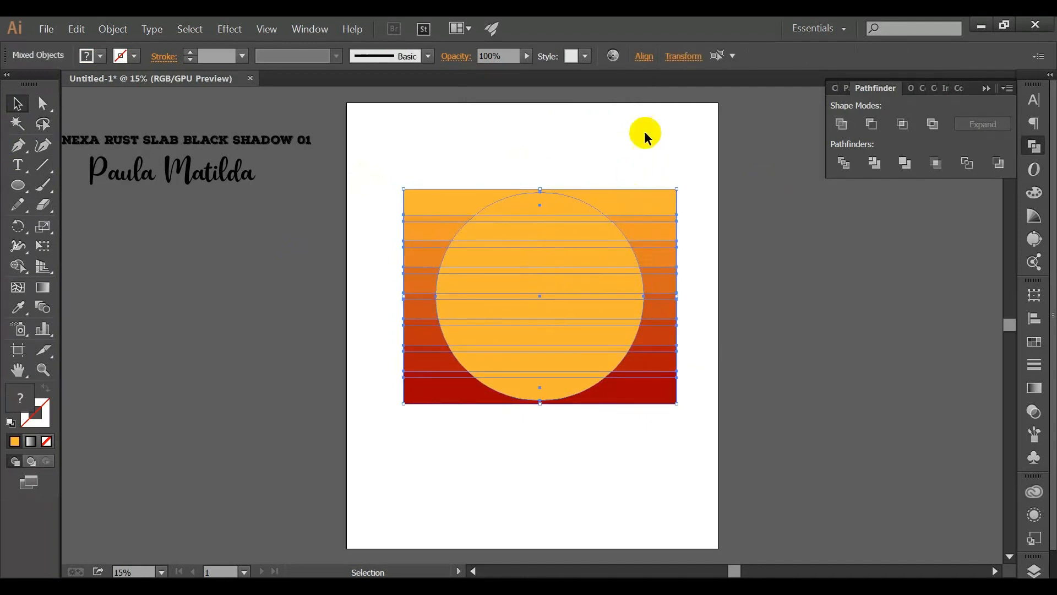
left_click_drag(646, 129, 504, 286)
left_click(705, 269)
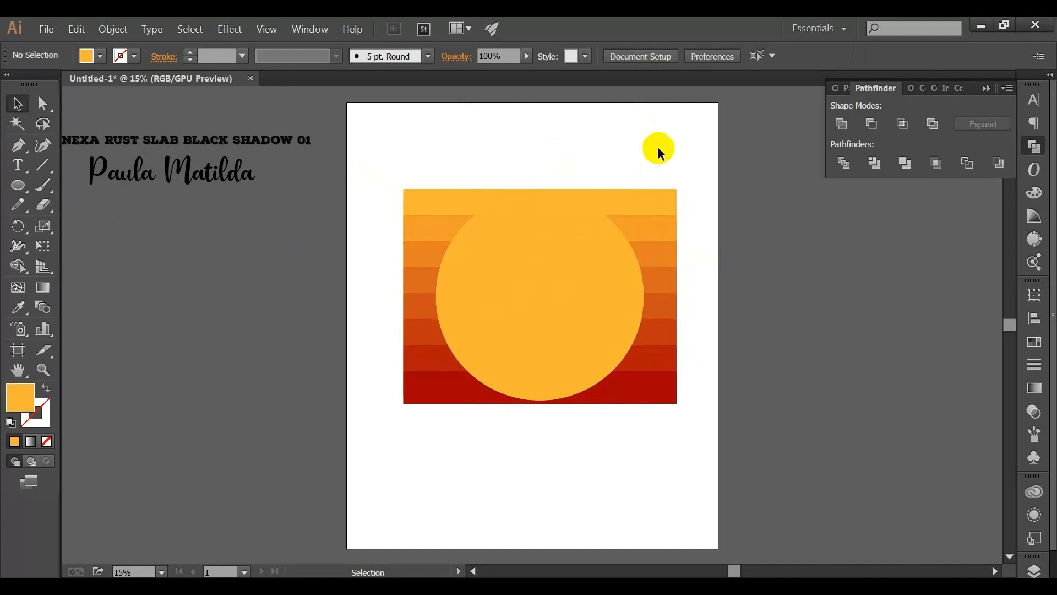
left_click_drag(690, 164, 593, 252)
left_click(665, 159)
Step: Fill the circle in front of the bars with white
left_click(583, 237)
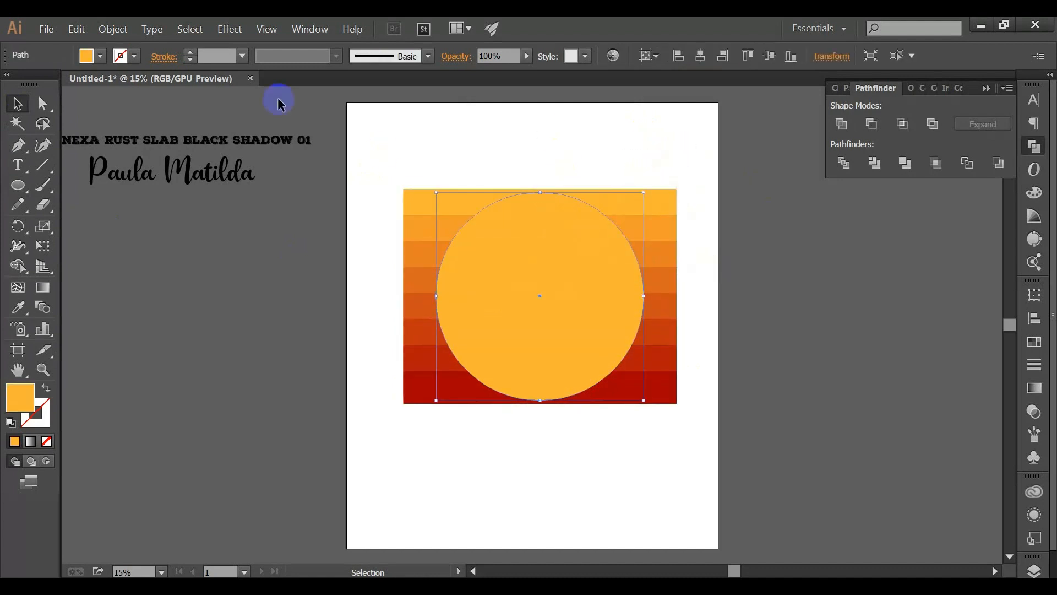
left_click(101, 57)
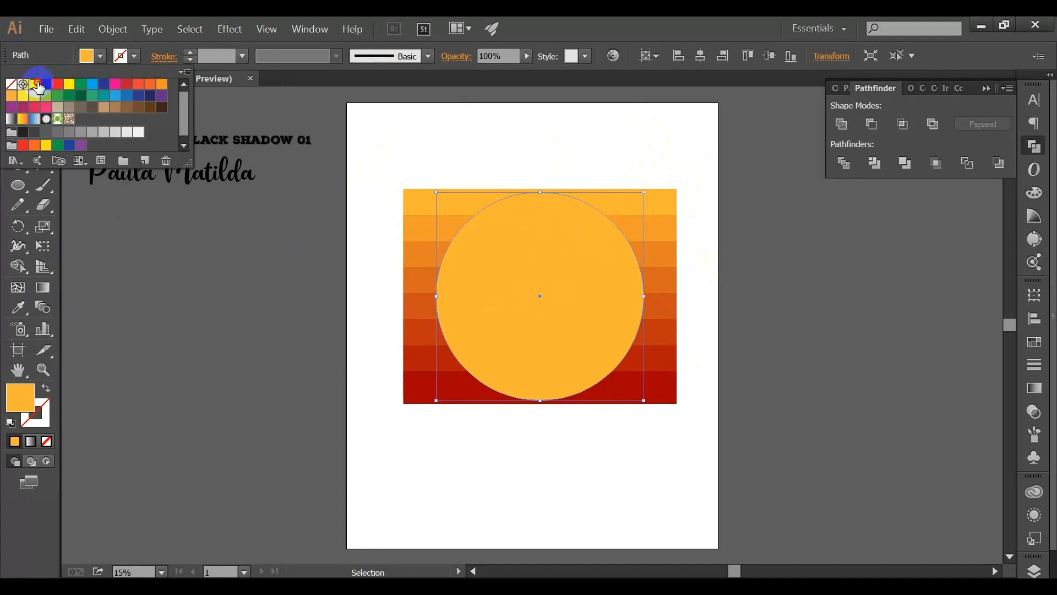
left_click(34, 83)
left_click(785, 172)
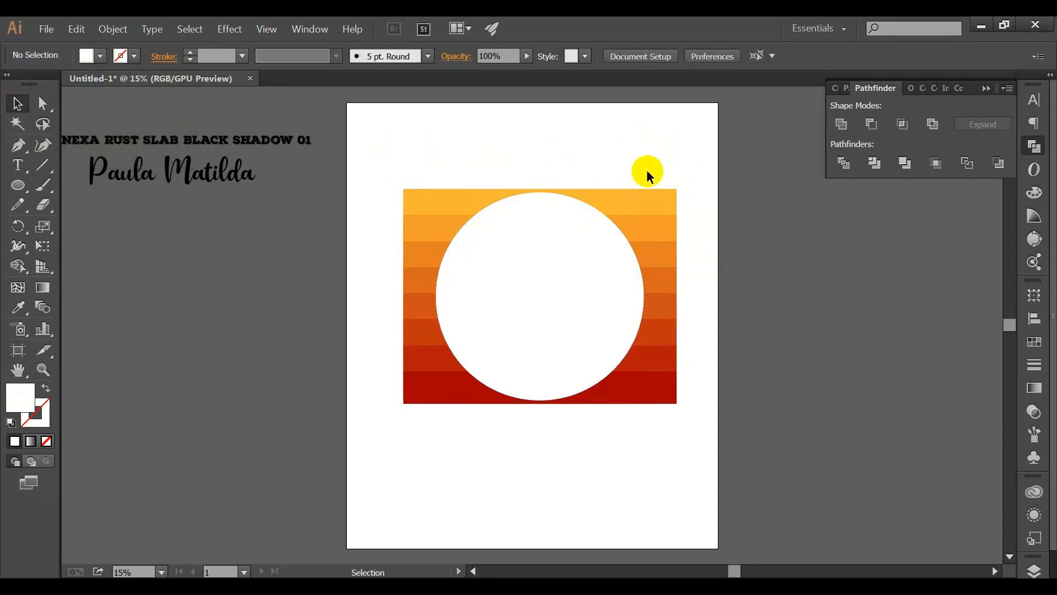
Step: Make a clipping mask from the white circle and the bars so the stripes fill the circle
left_click(562, 238)
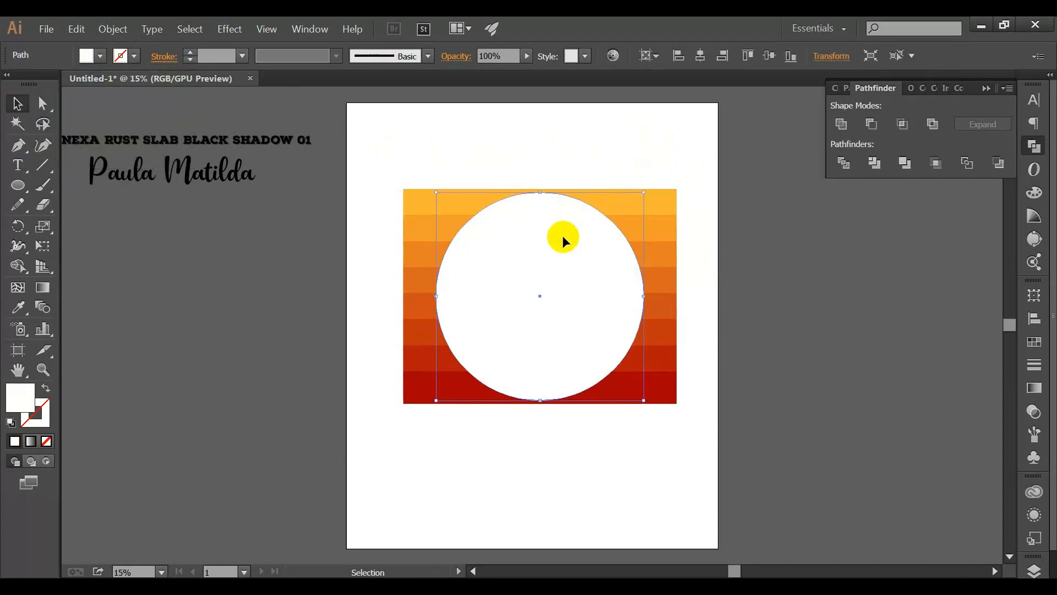
left_click(663, 212, "shift")
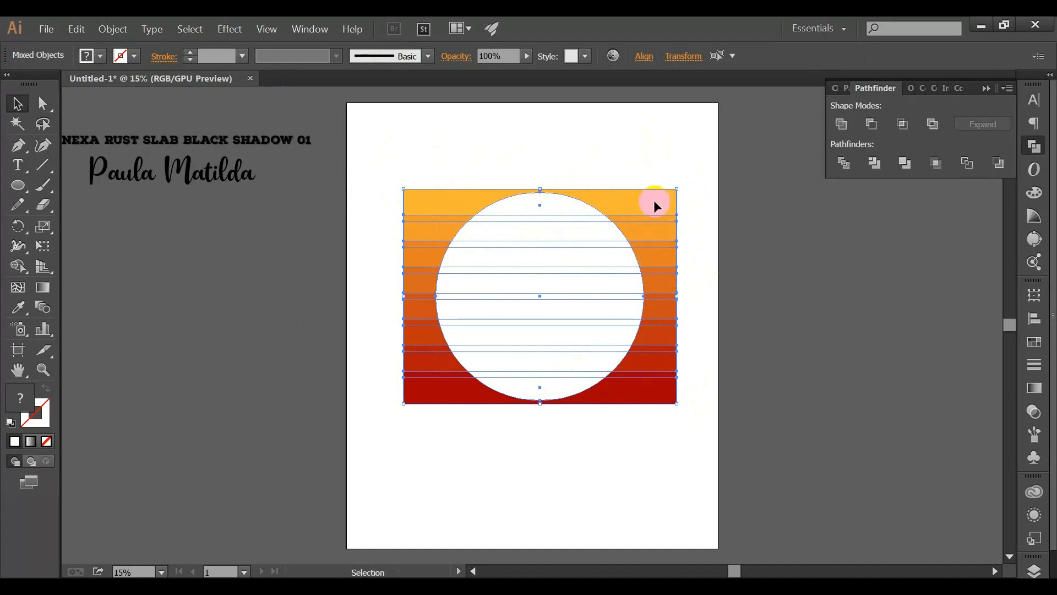
mouse_move(642, 207)
left_mouse_down()
mouse_move(663, 231)
mouse_move(641, 203)
left_mouse_up()
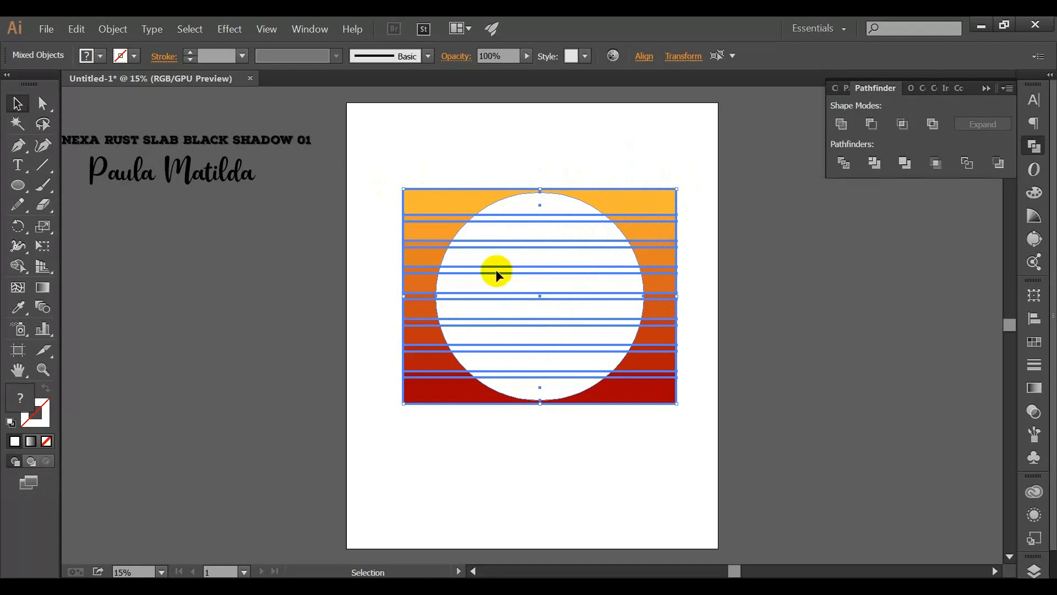
left_click(655, 137)
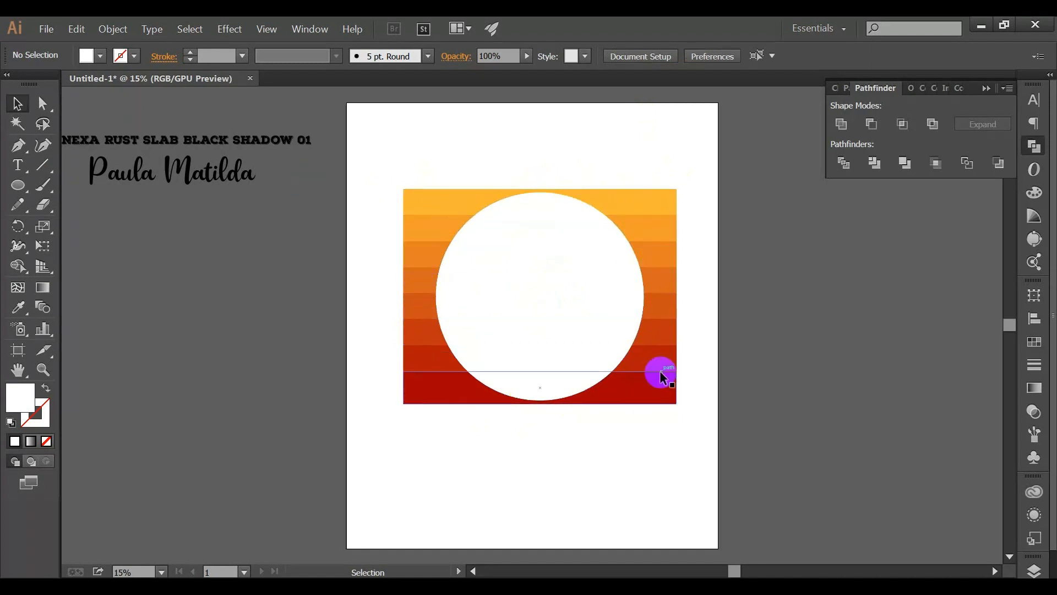
left_click_drag(632, 130, 524, 269)
key("a")
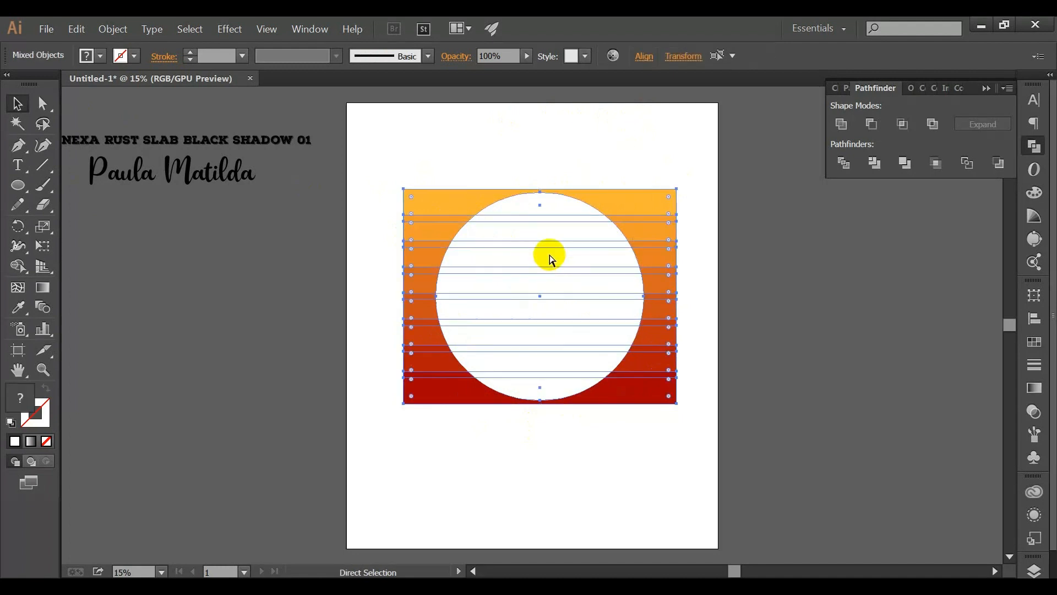
key("ctrl+7")
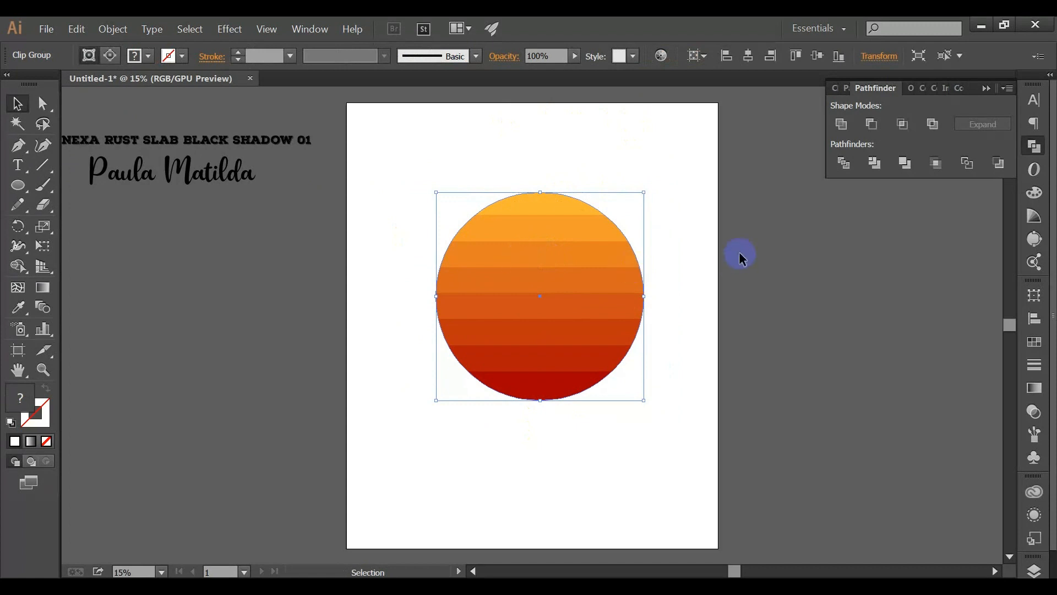
left_click(681, 256)
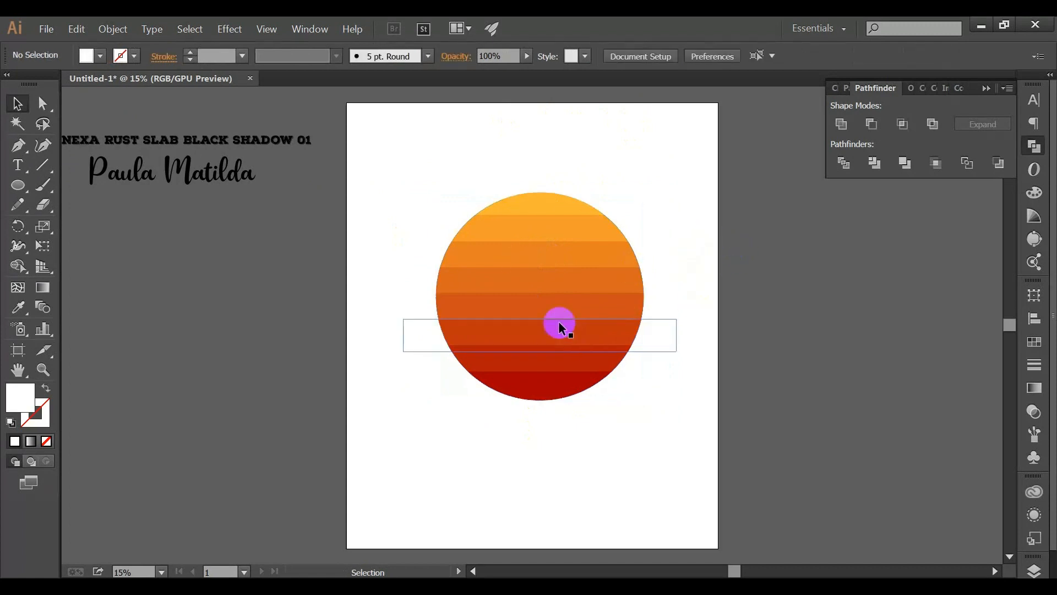
Step: Shift the clipped striped circle slightly on the artboard and deselect it
left_click_drag(543, 298, 485, 279)
left_click_drag(489, 281, 554, 317)
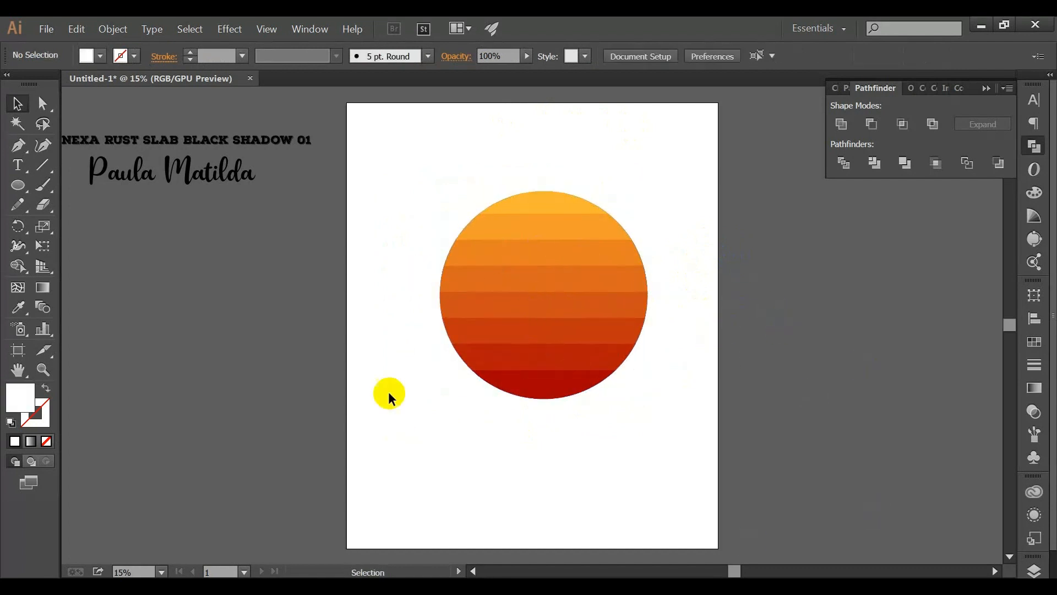
left_click_drag(555, 335, 550, 335)
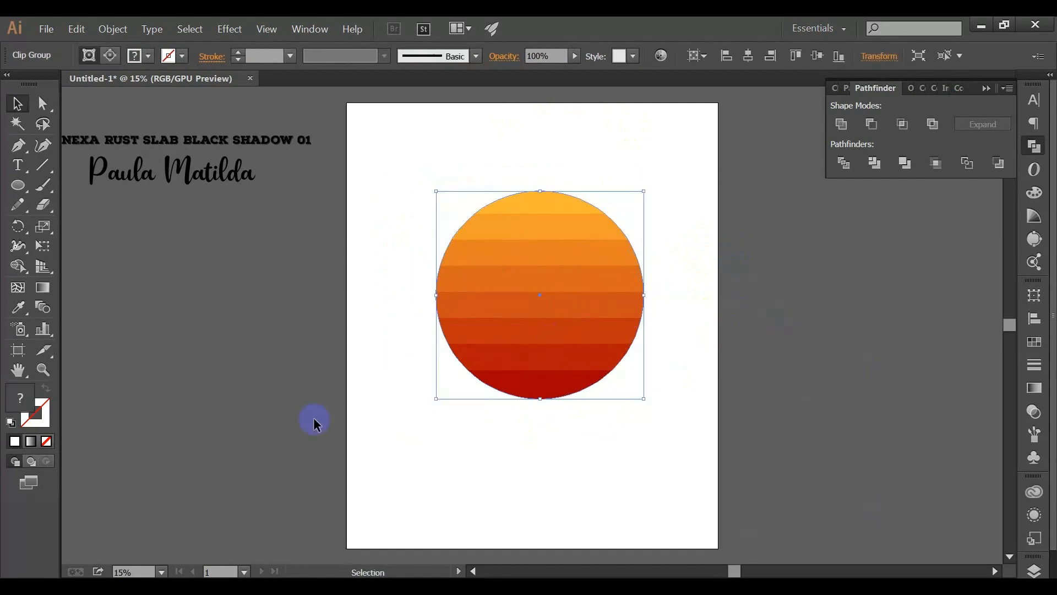
left_click(219, 242)
Step: Draw a slightly larger circle from the striped circle's center with the Ellipse tool and send it to the back
left_click(17, 165)
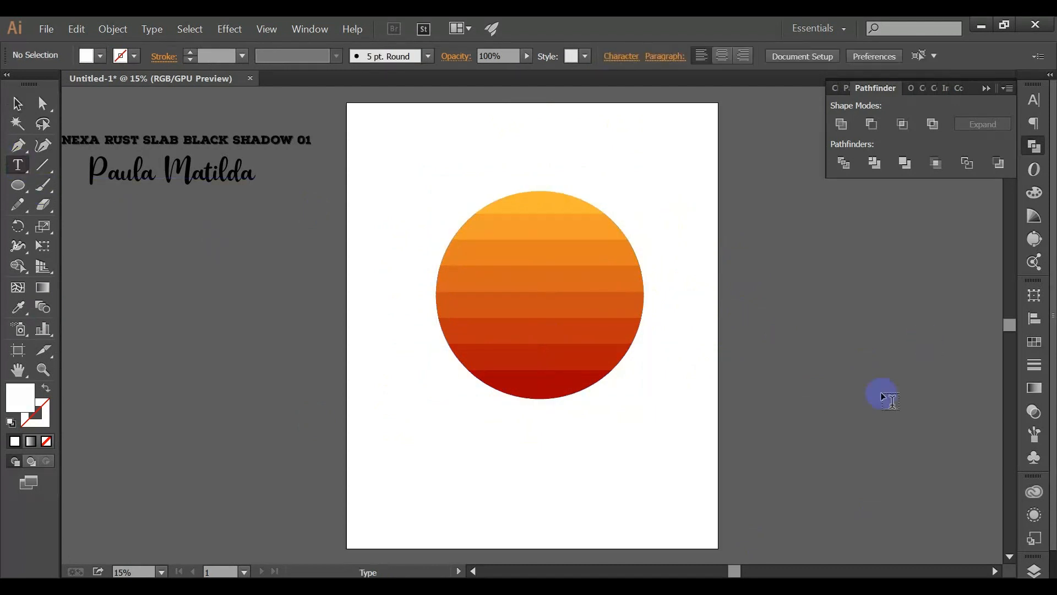
left_click(21, 195)
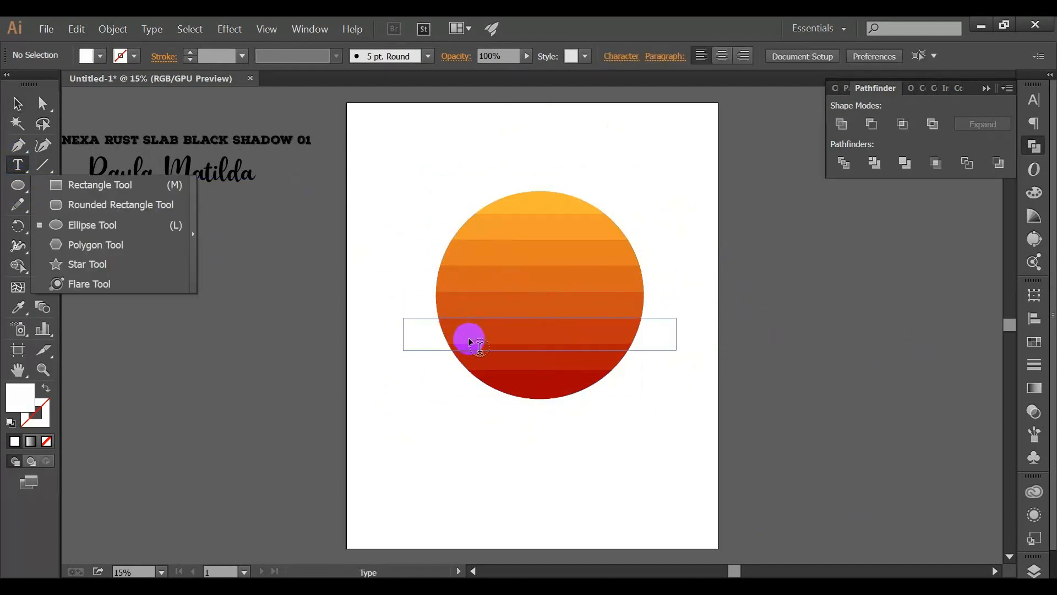
left_click(17, 103)
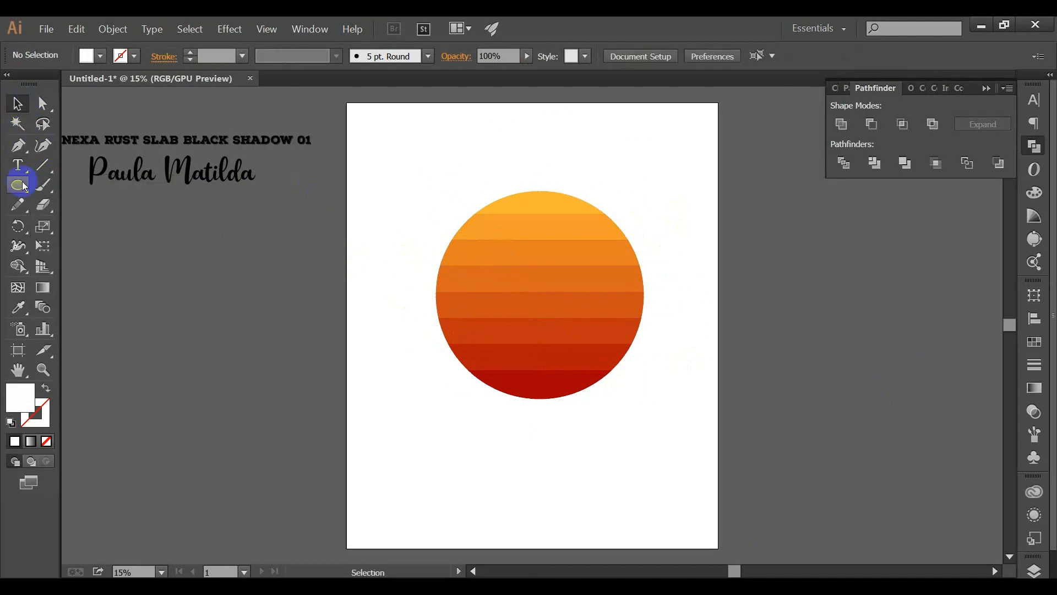
left_click(19, 185)
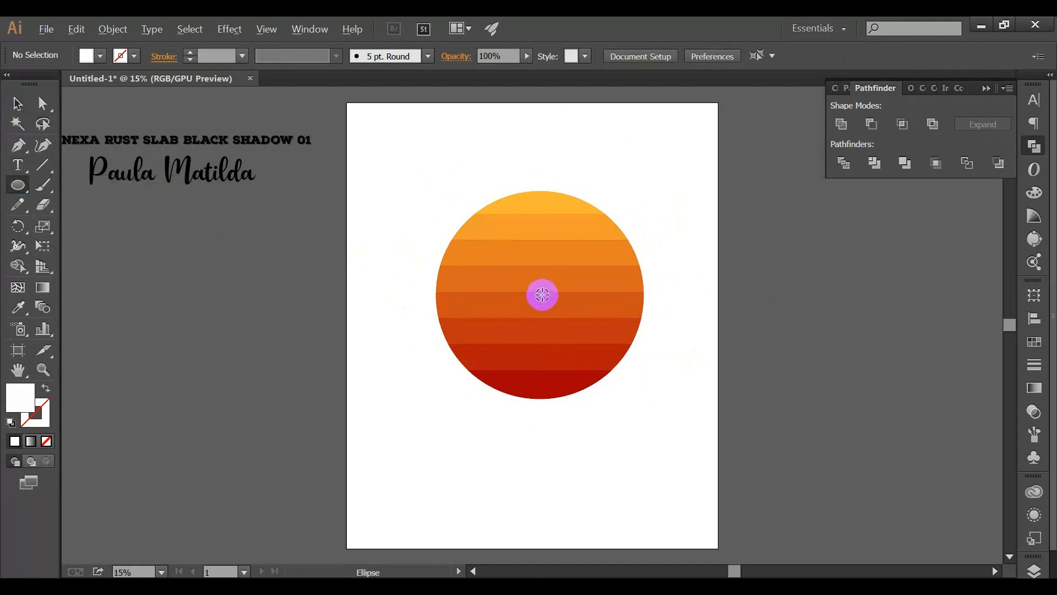
left_click_drag(541, 295, 652, 379)
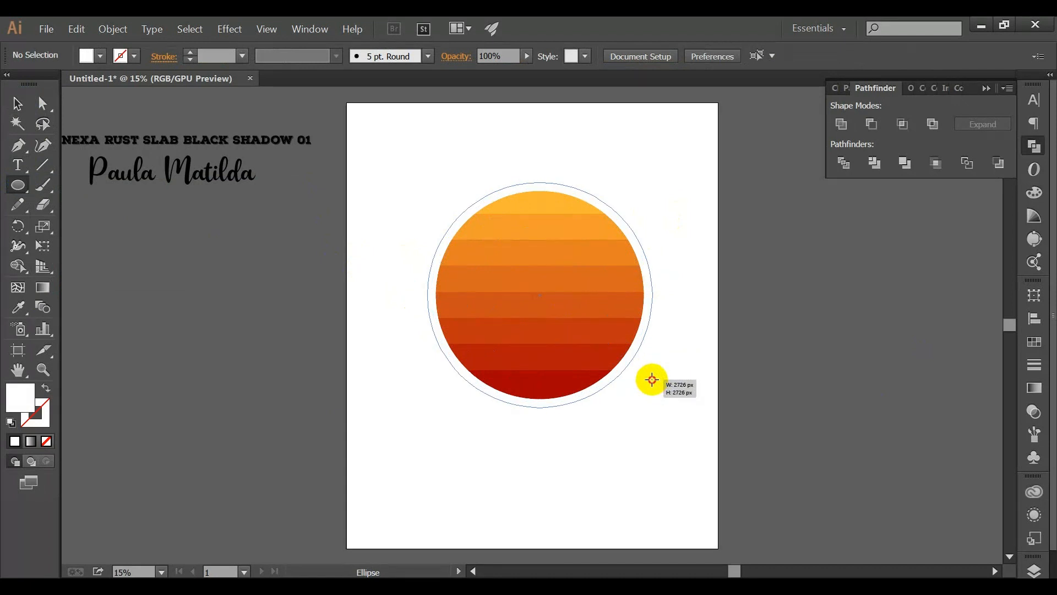
left_click_drag(652, 379, 647, 374)
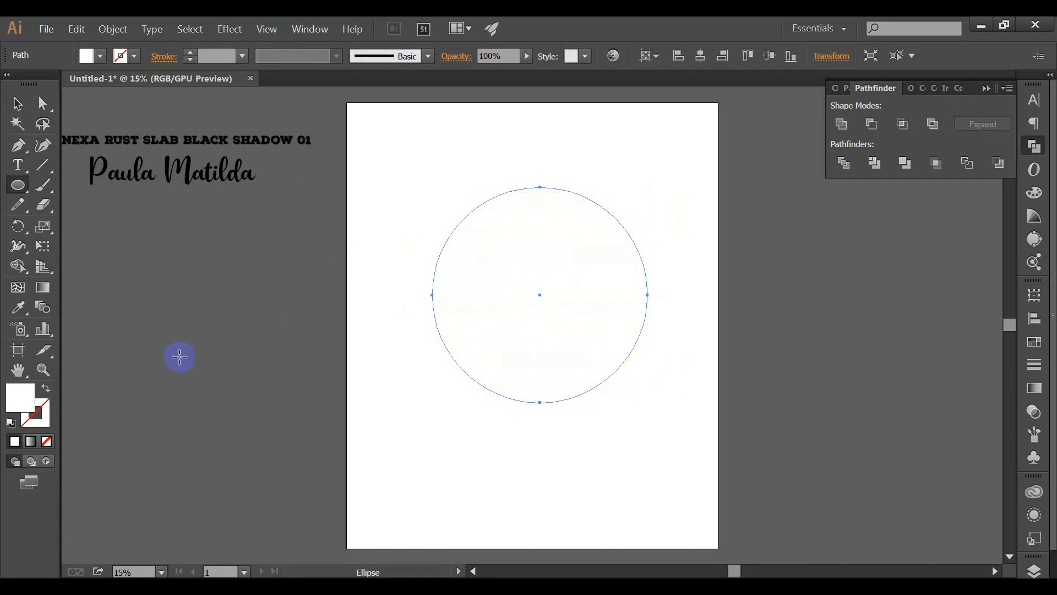
key("ctrl+shift+bracketleft")
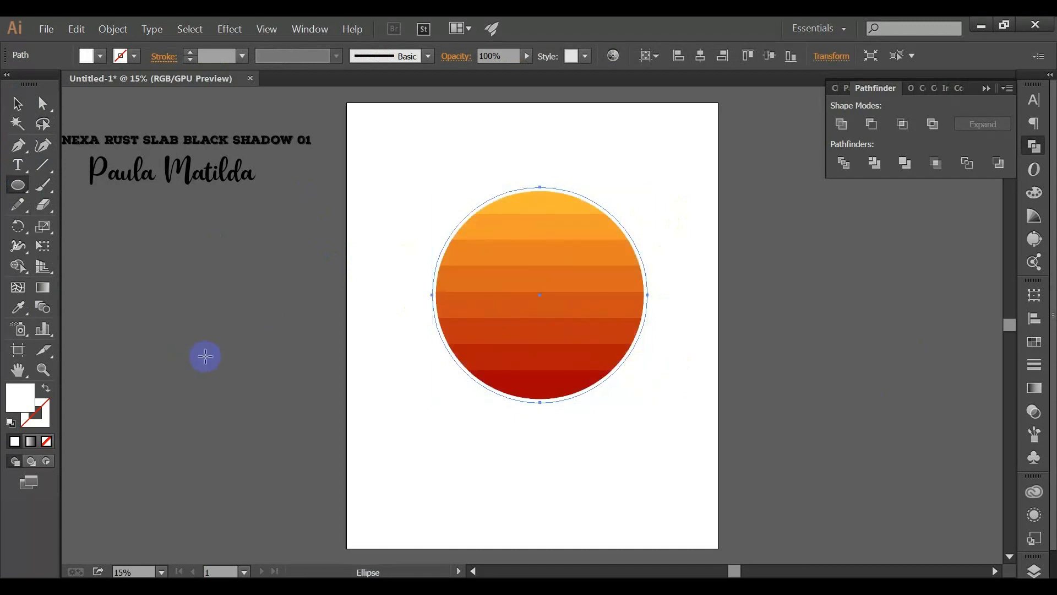
Step: Remove the outer circle's fill and give it a black stroke
left_click(88, 56)
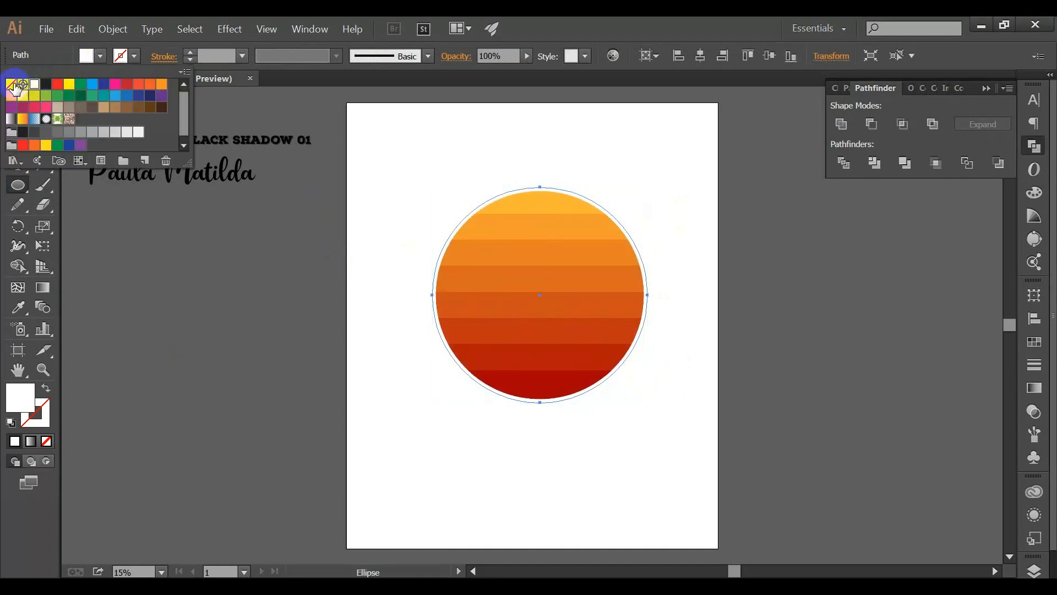
left_click(11, 85)
left_click(133, 56)
left_click(134, 57)
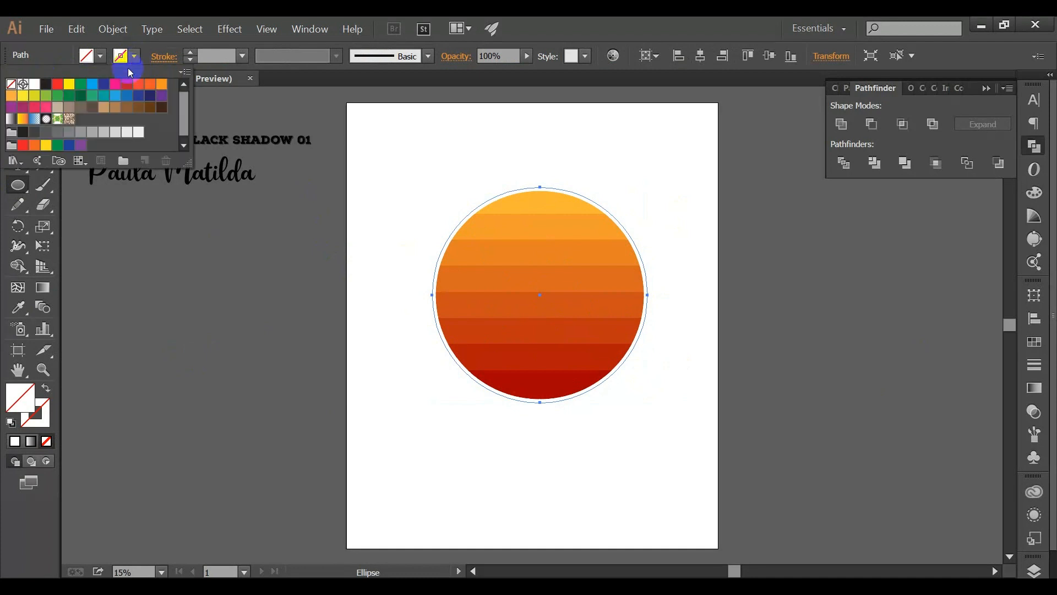
left_click(50, 89)
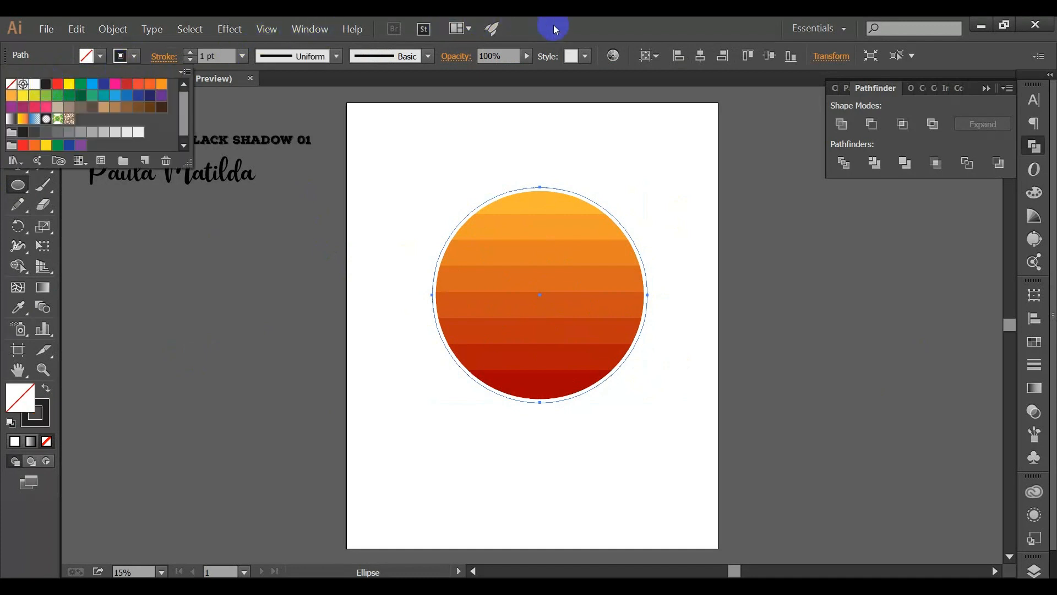
left_click(154, 33)
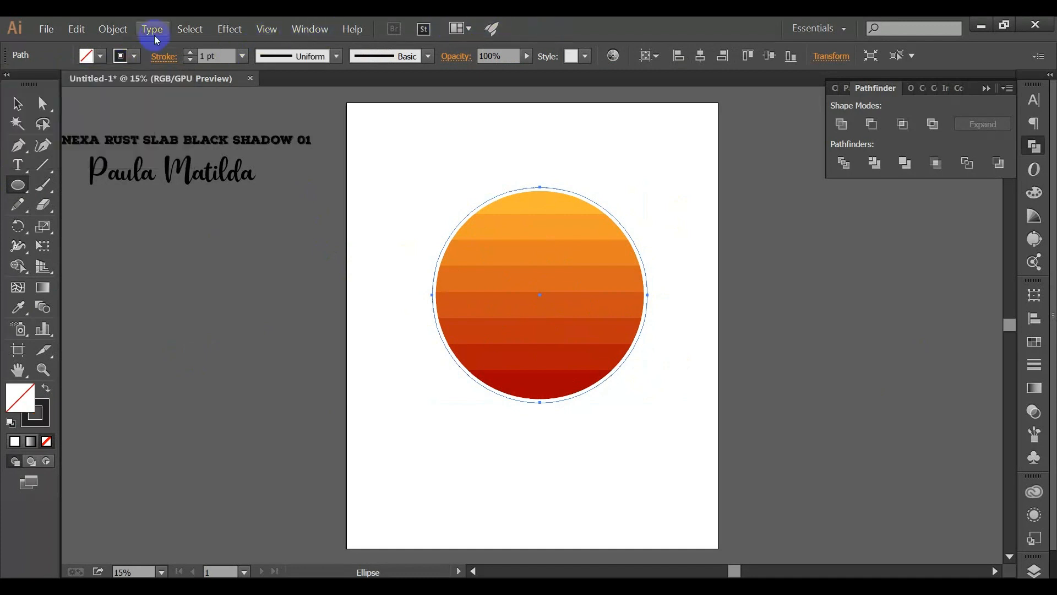
Step: Set the outline ring's stroke weight to 14 pt and deselect it
left_click(192, 57)
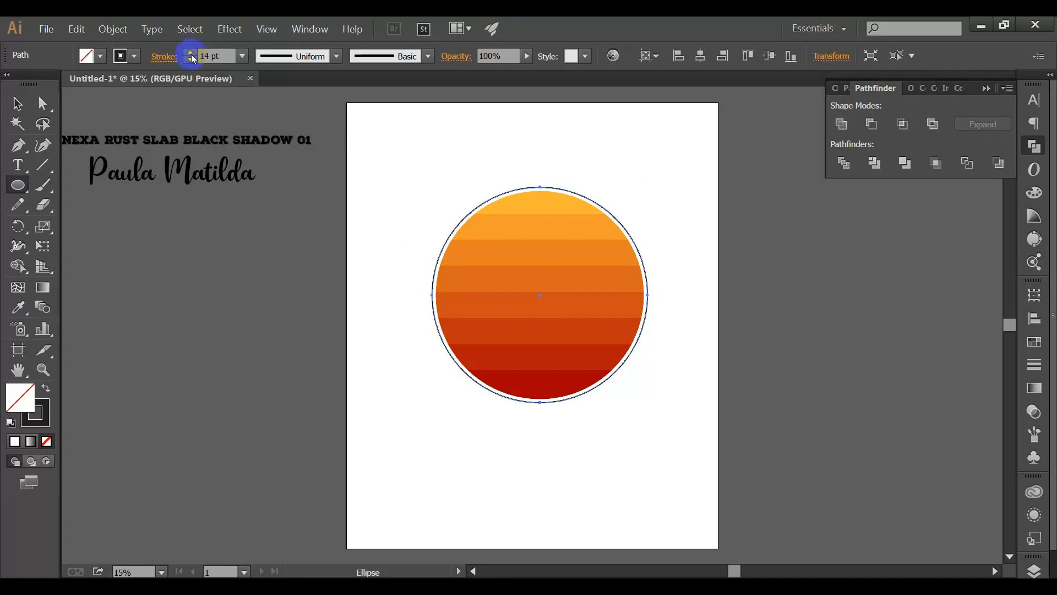
left_click(17, 103)
left_click(200, 360)
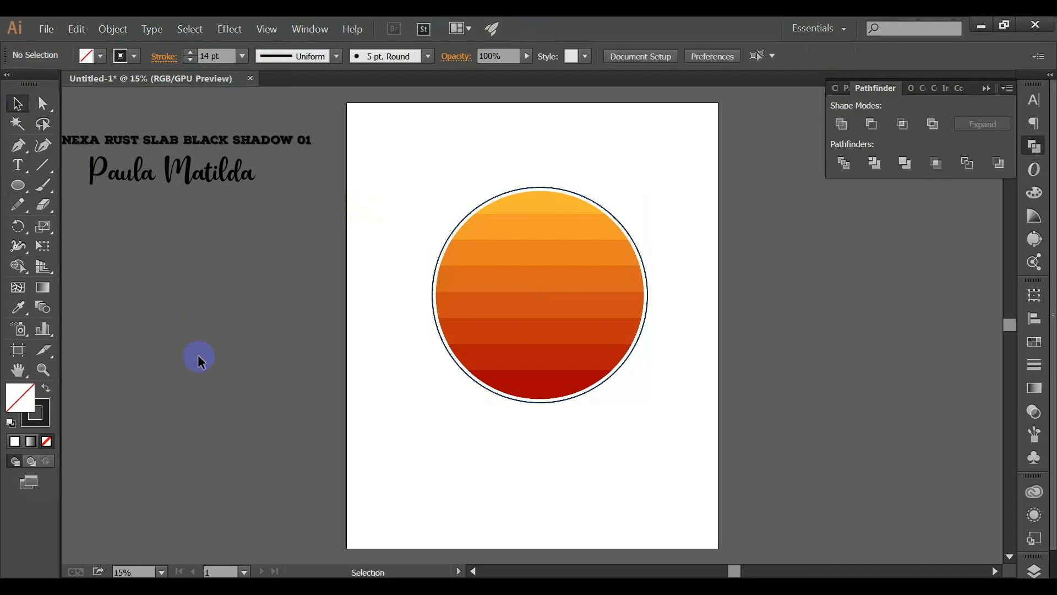
Step: Copy the outline ring, paste it in front, and enlarge the copy slightly from its center to form a second outer ring
left_click(604, 385)
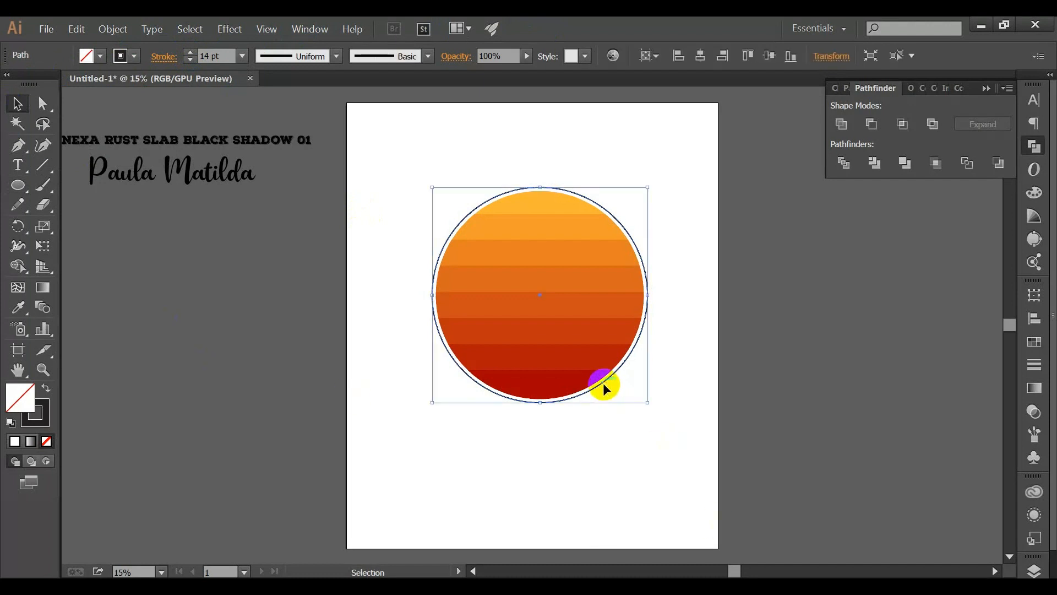
key("ctrl+c")
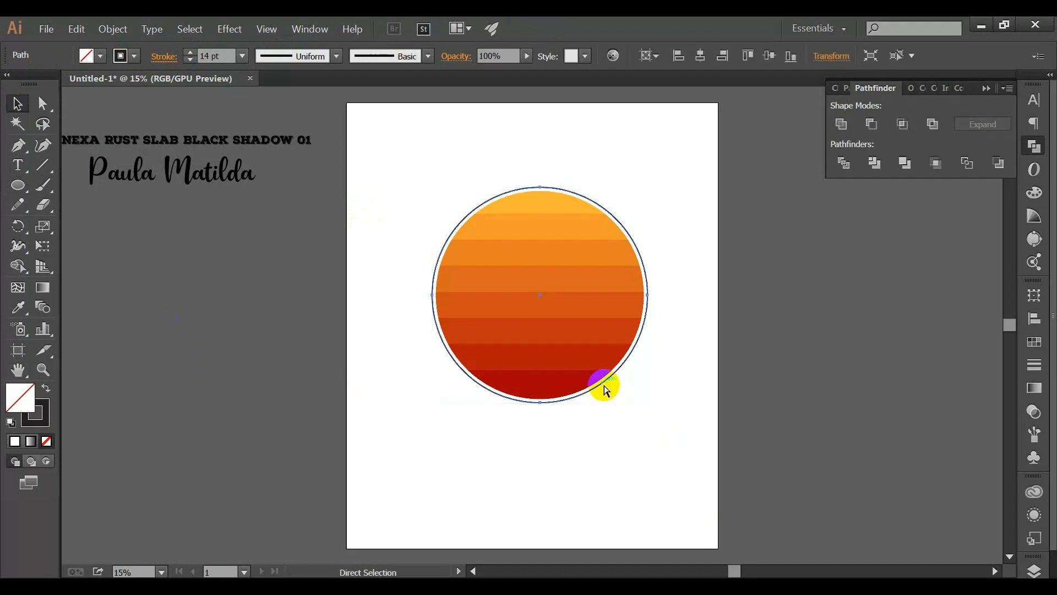
key("ctrl+f")
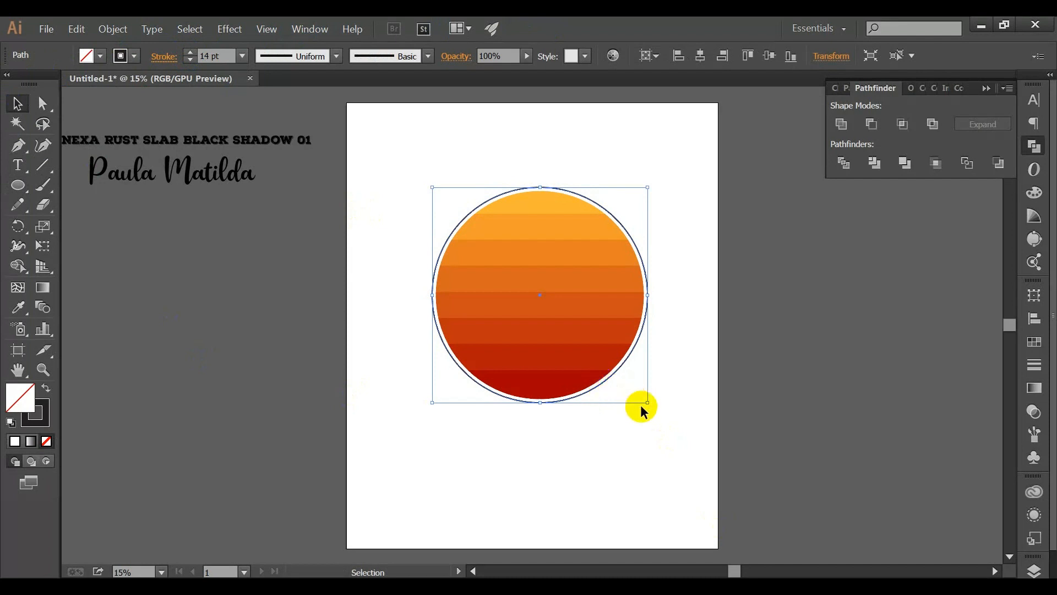
key("ctrl")
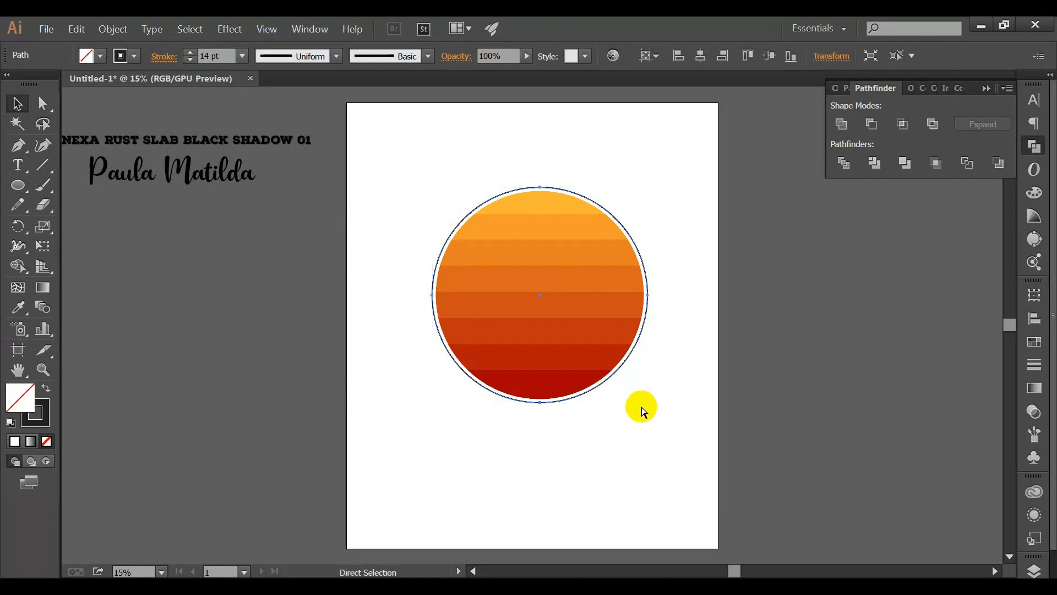
key("ctrl+f")
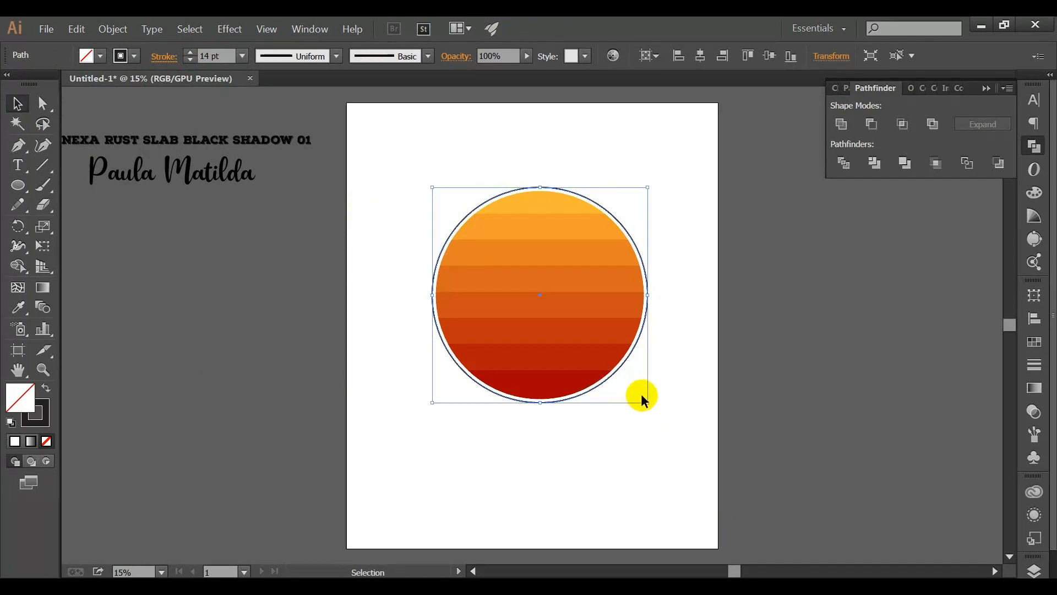
left_click_drag(648, 403, 654, 410)
left_click(711, 404)
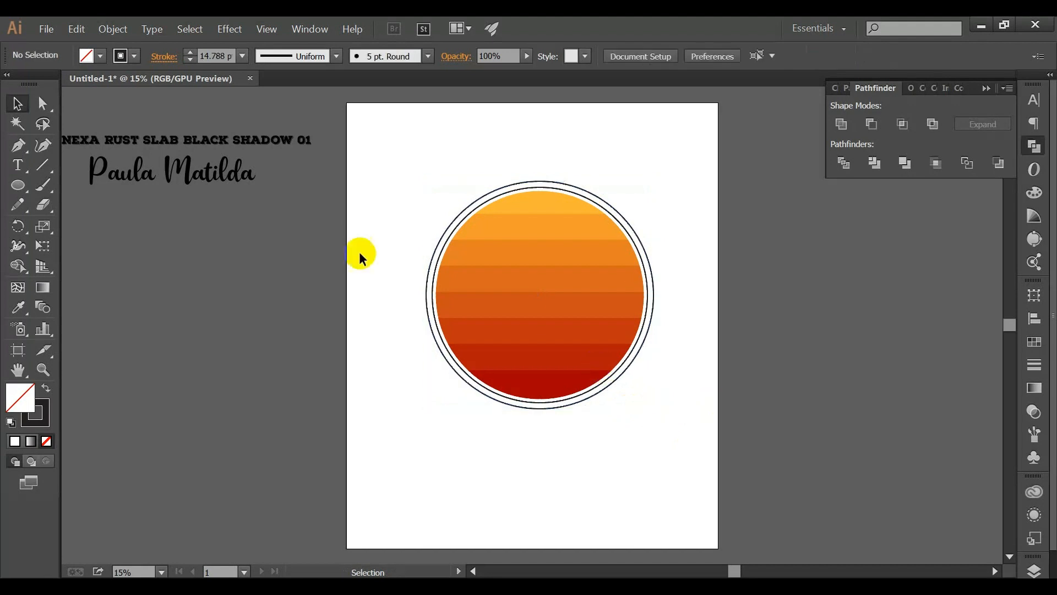
Step: Start path text on the outermost circle with the Type on a Path tool, beginning at its left side, at 460 pt
left_click(11, 168)
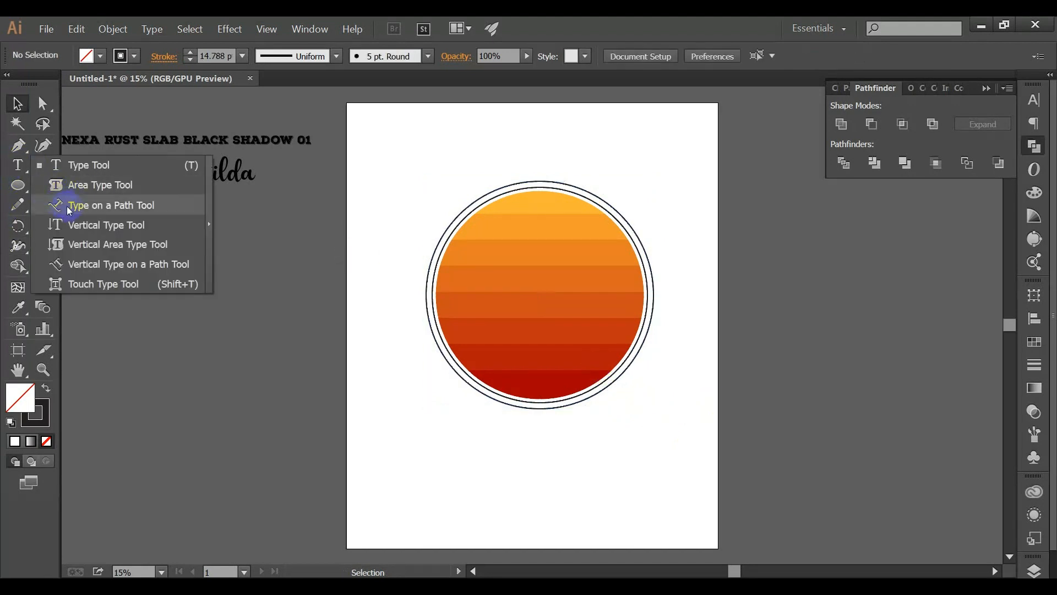
left_click(119, 209)
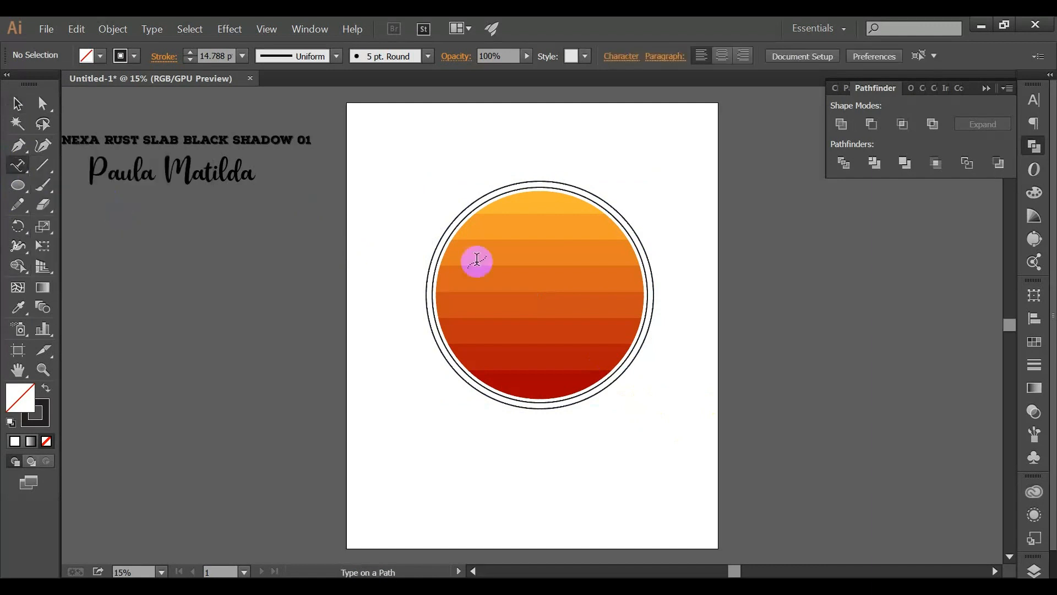
left_click(425, 291, "ctrl")
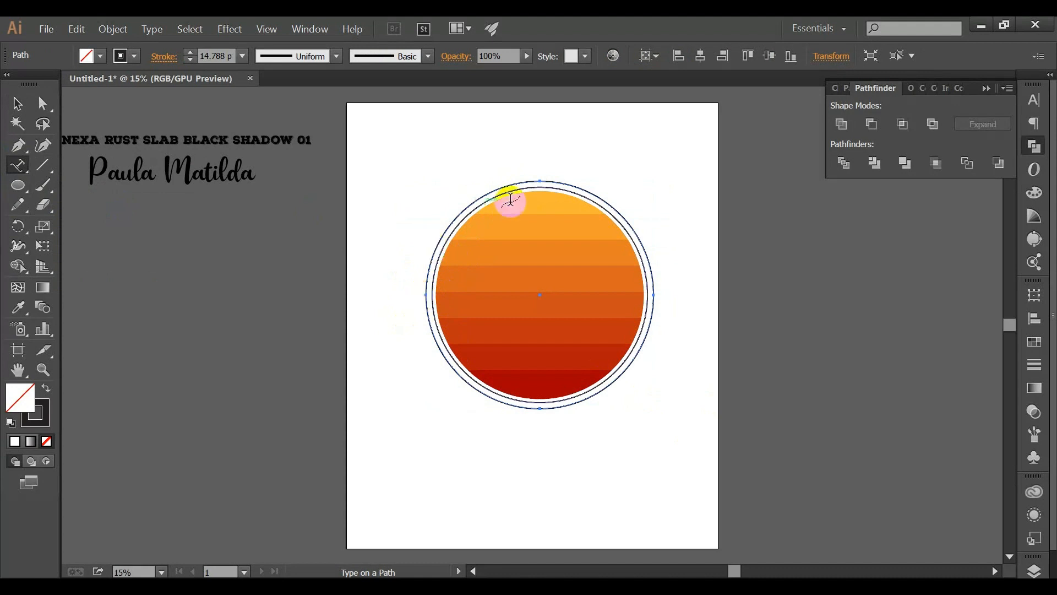
left_click(425, 293)
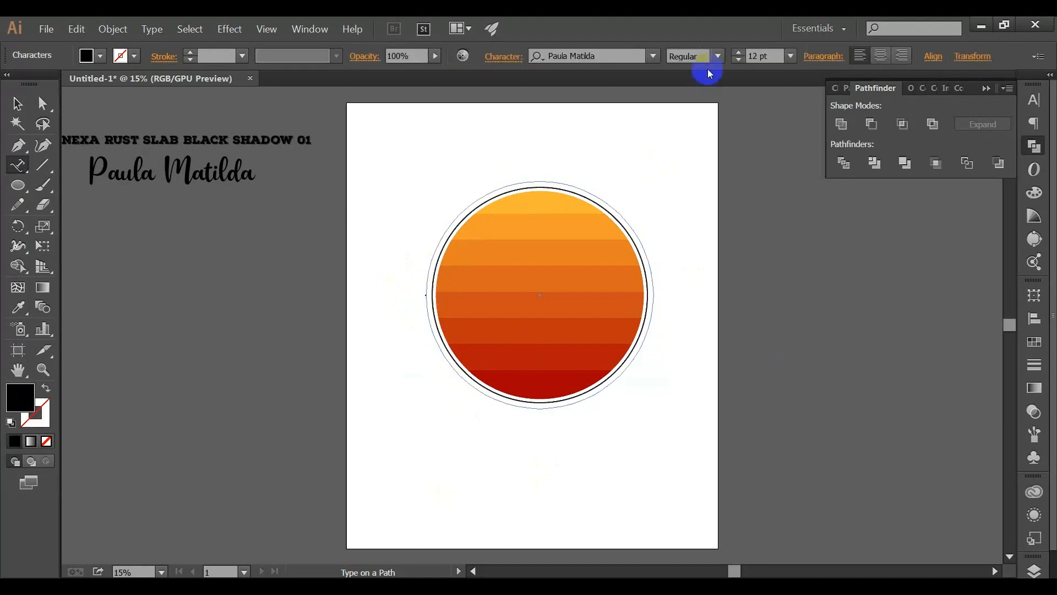
left_click(767, 50)
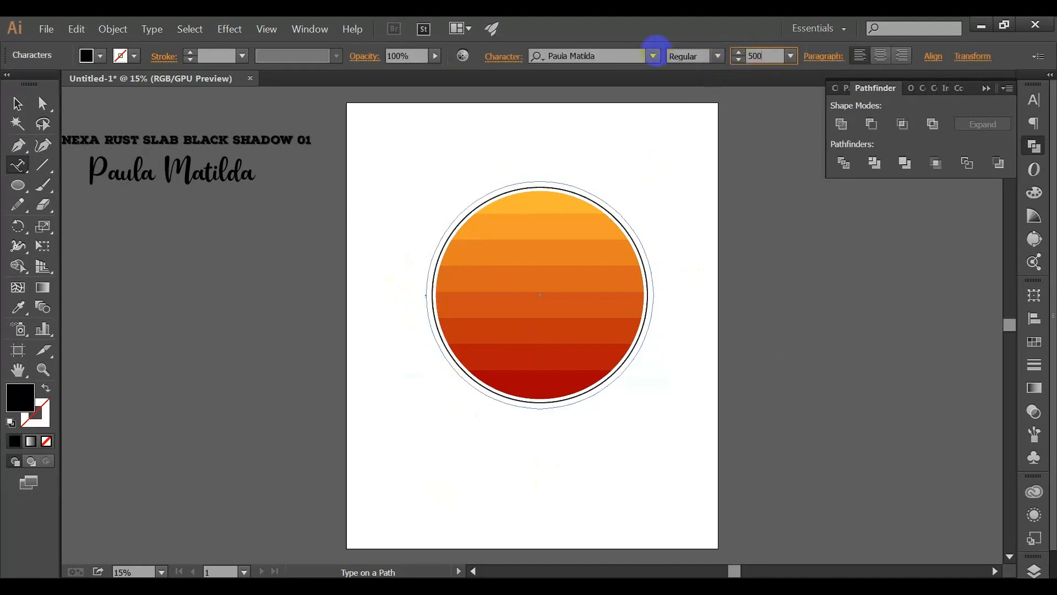
key("Return")
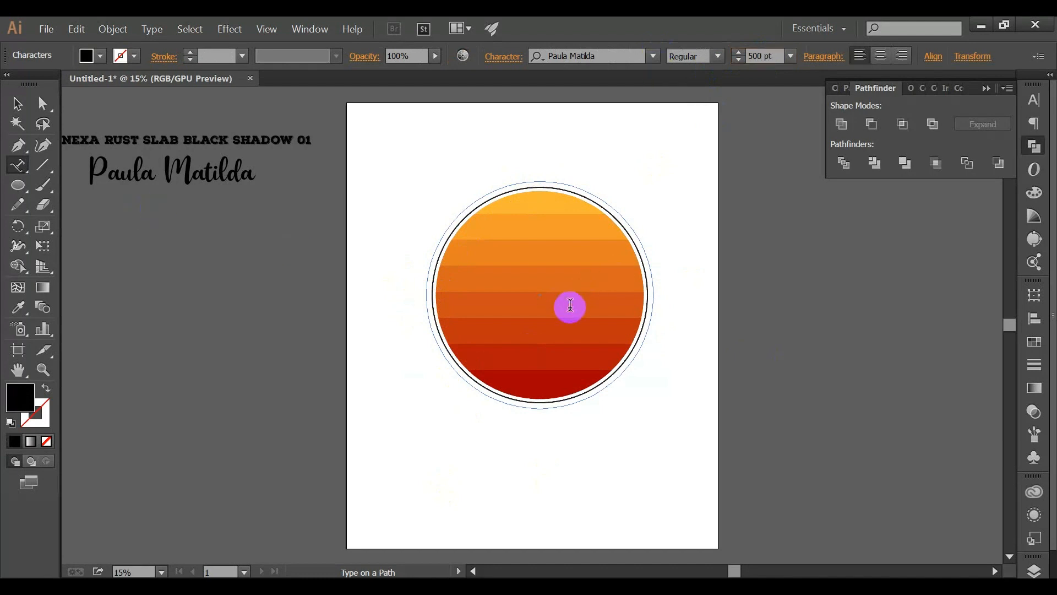
left_click(738, 62)
left_click(738, 62)
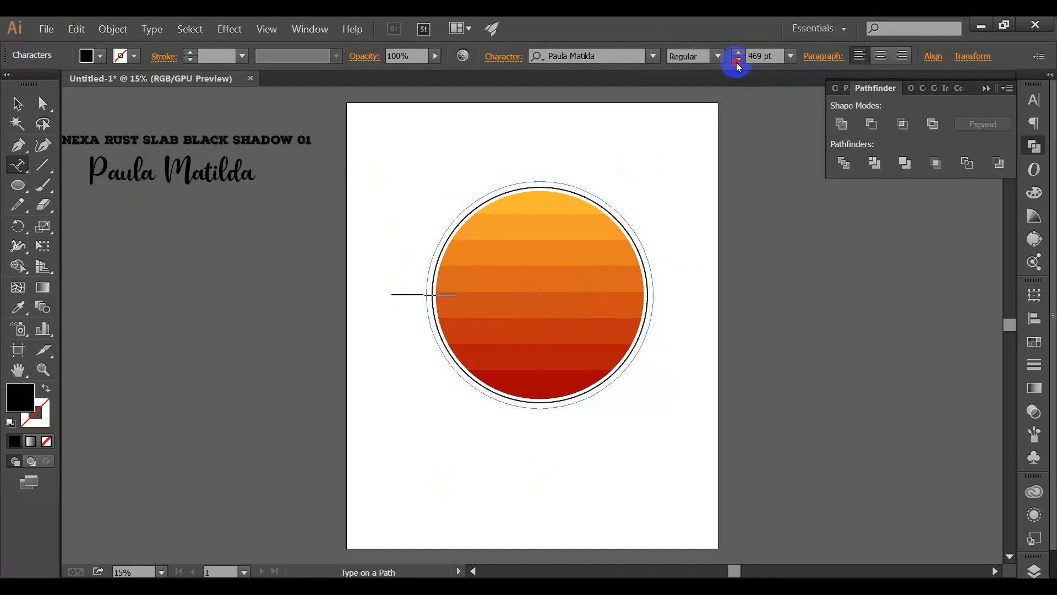
left_click(738, 62)
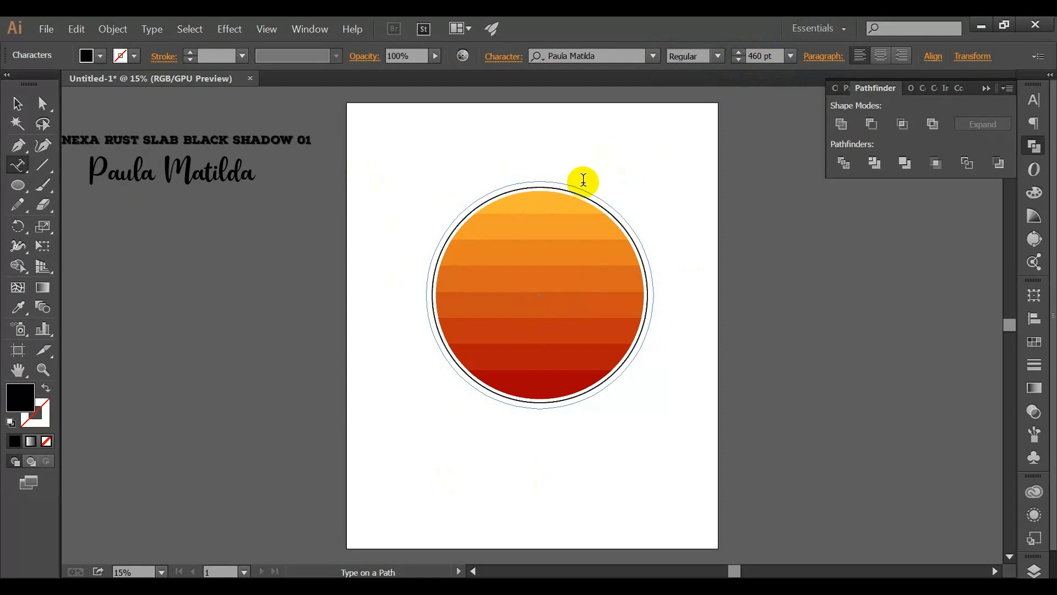
Step: Enter the text "Mountains Are Calling" along the outer circle
type("Me")
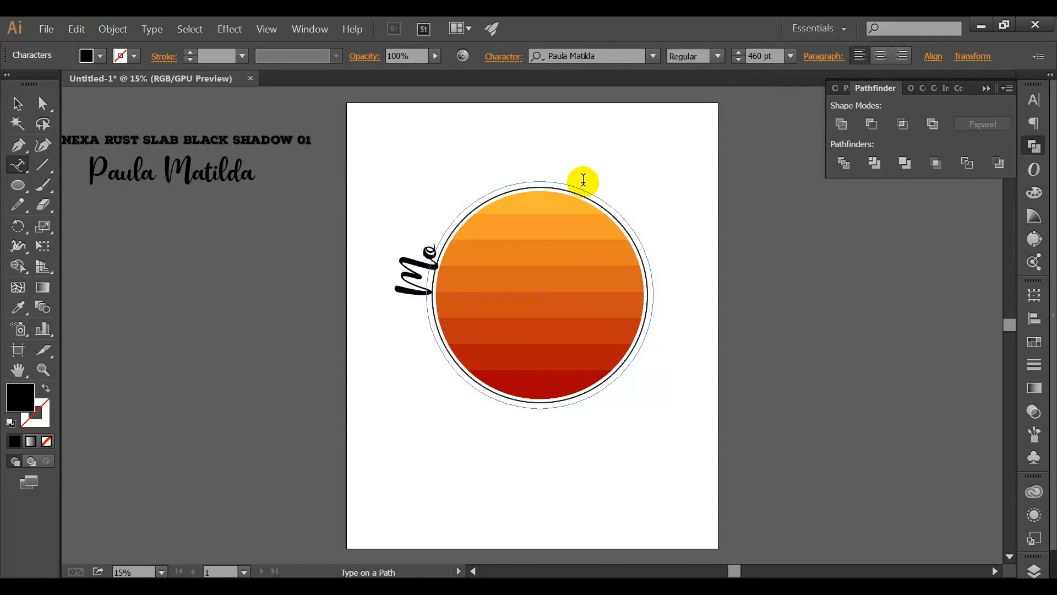
type("untains")
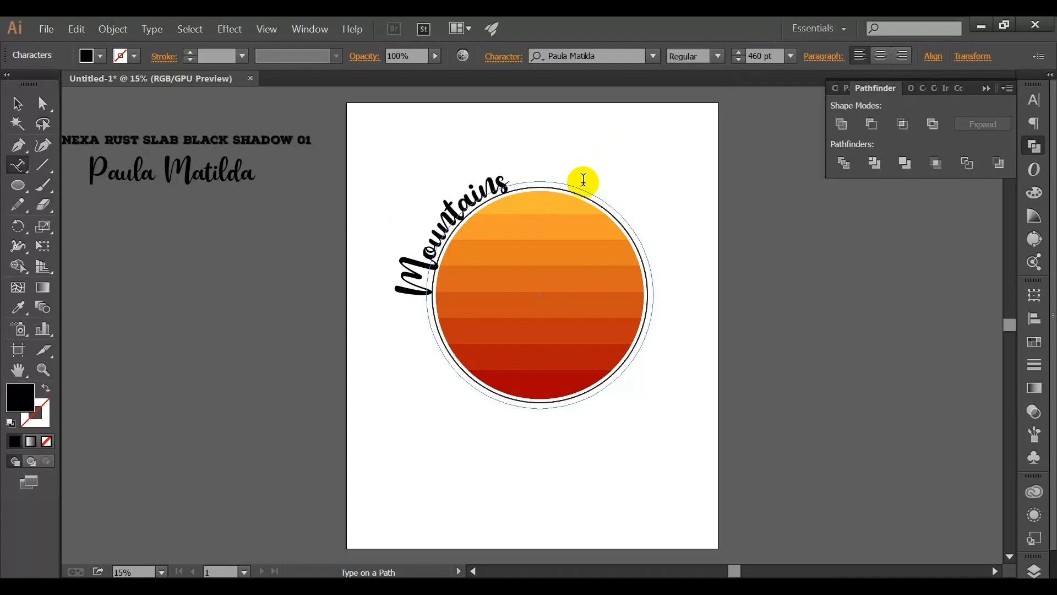
type(" are")
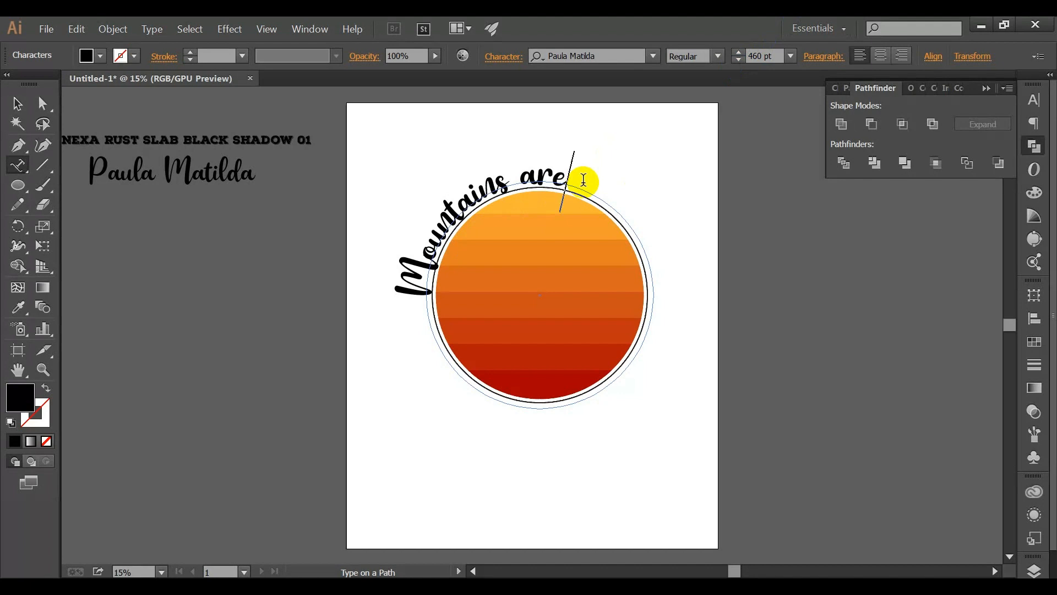
key("BackSpace")
key("BackSpace")
key("BackSpace")
type("A")
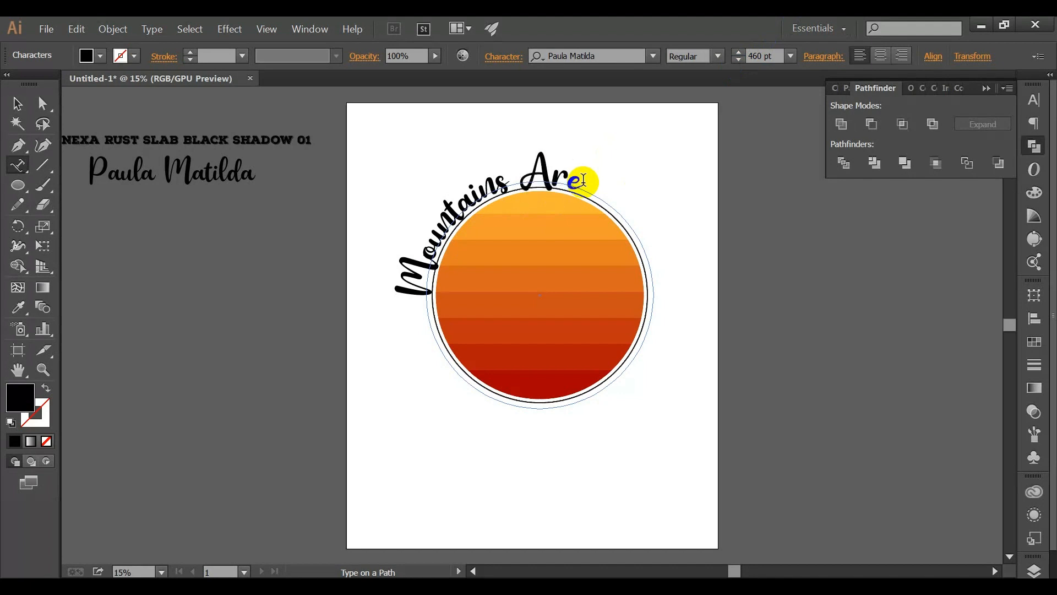
type("re Calling")
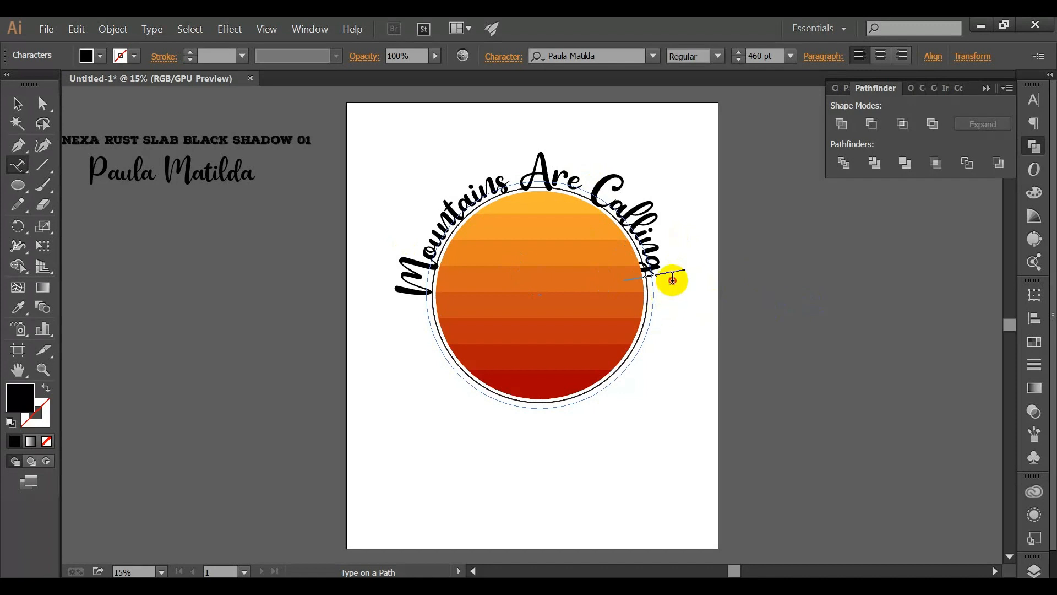
Step: Move the Nexa Rust Slab Black Shadow 01 sample text below the script font sample beside the artboard
left_click_drag(672, 280, 372, 284)
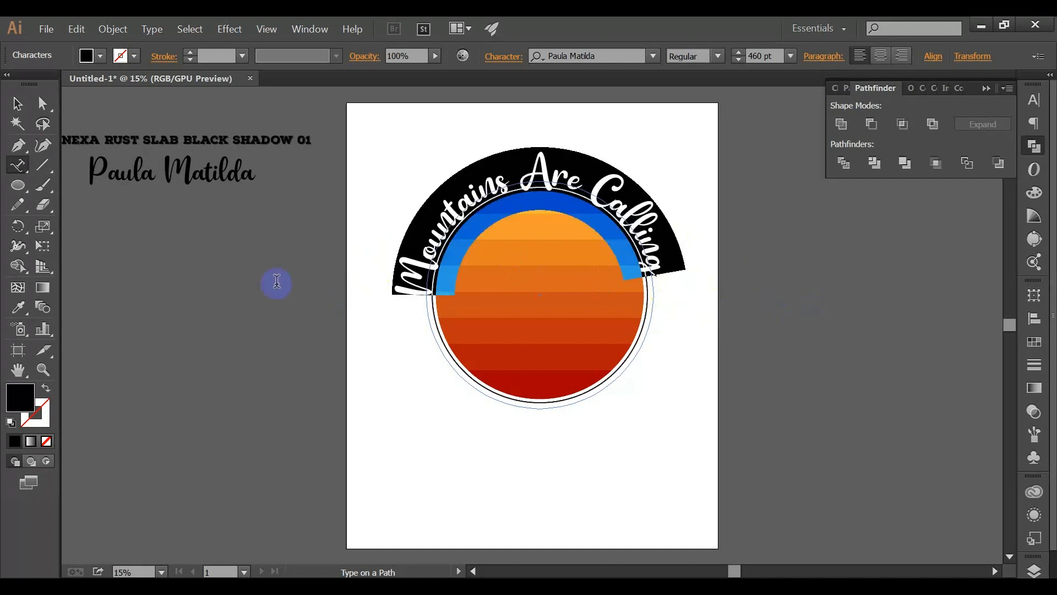
left_click(18, 307)
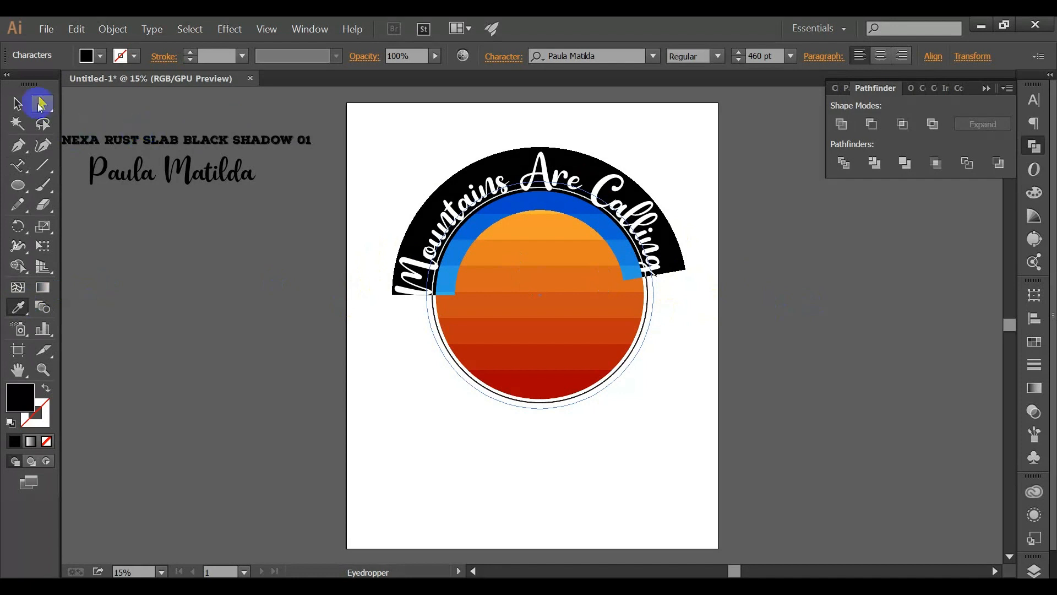
left_click(17, 103)
left_click_drag(157, 140, 174, 236)
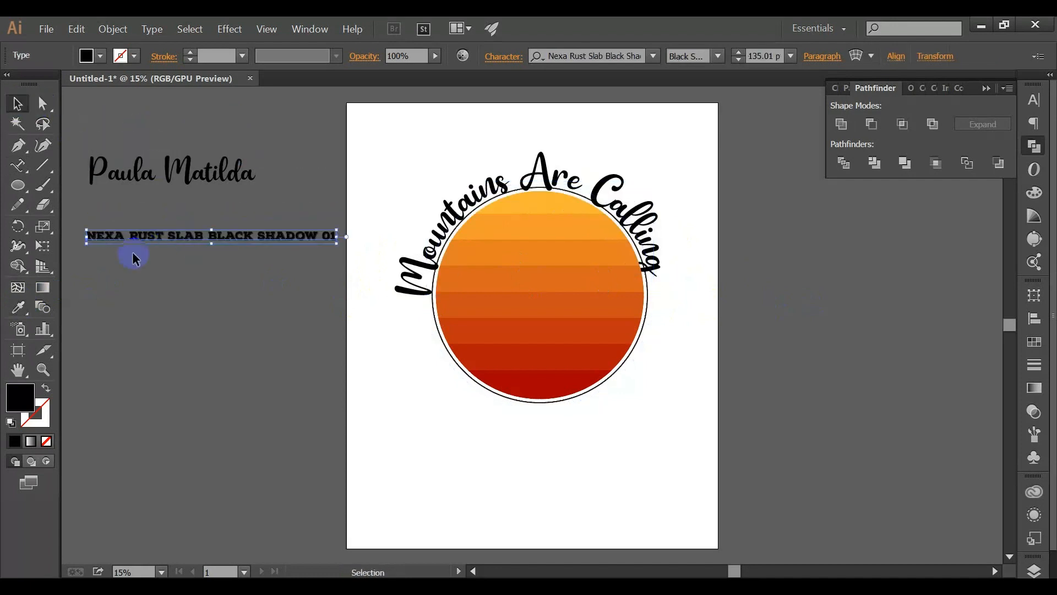
left_click(19, 307)
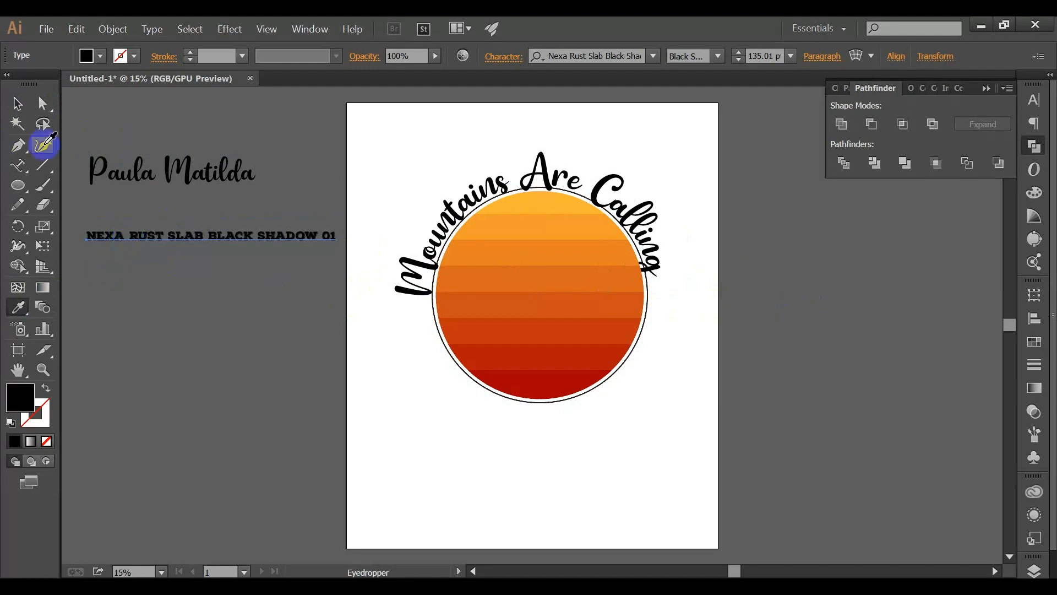
left_click(17, 103)
Step: Copy the Nexa Rust Slab Black Shadow 01 sample's formatting onto the curved text with the Eyedropper
left_click(474, 211)
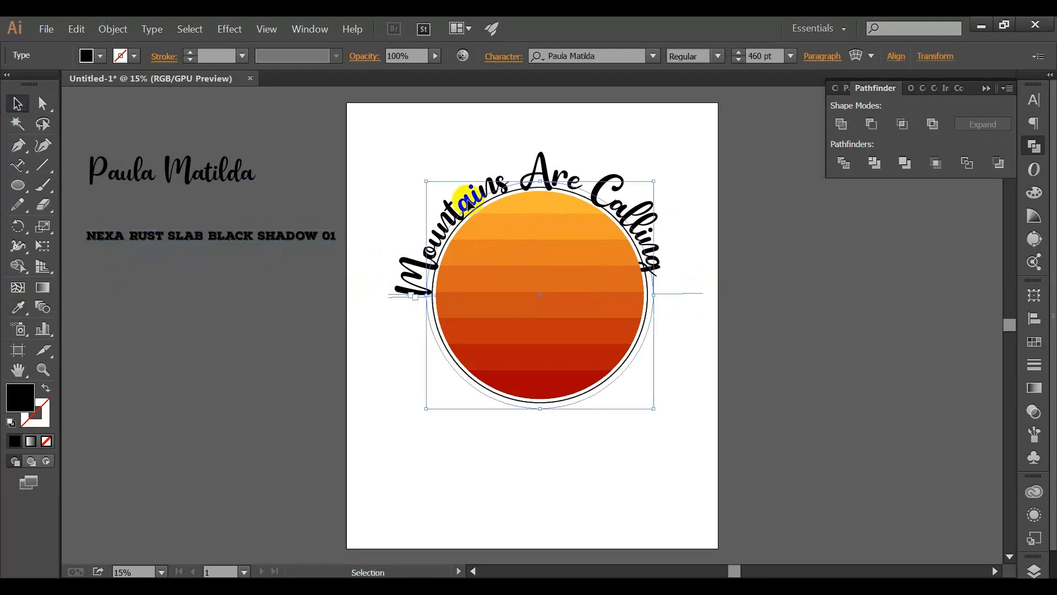
left_click(18, 307)
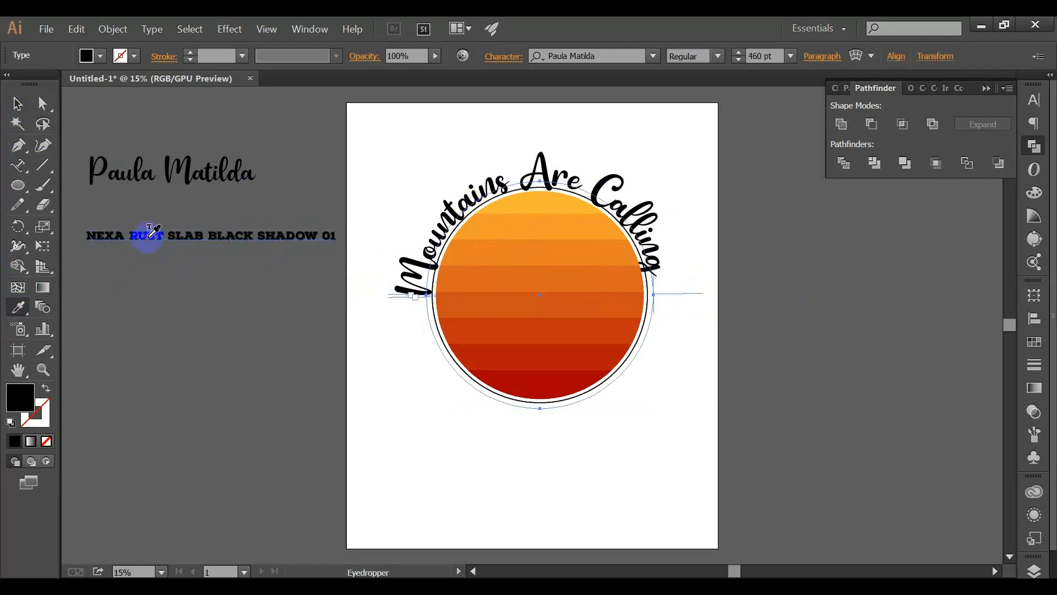
left_click(148, 236)
left_click(18, 105)
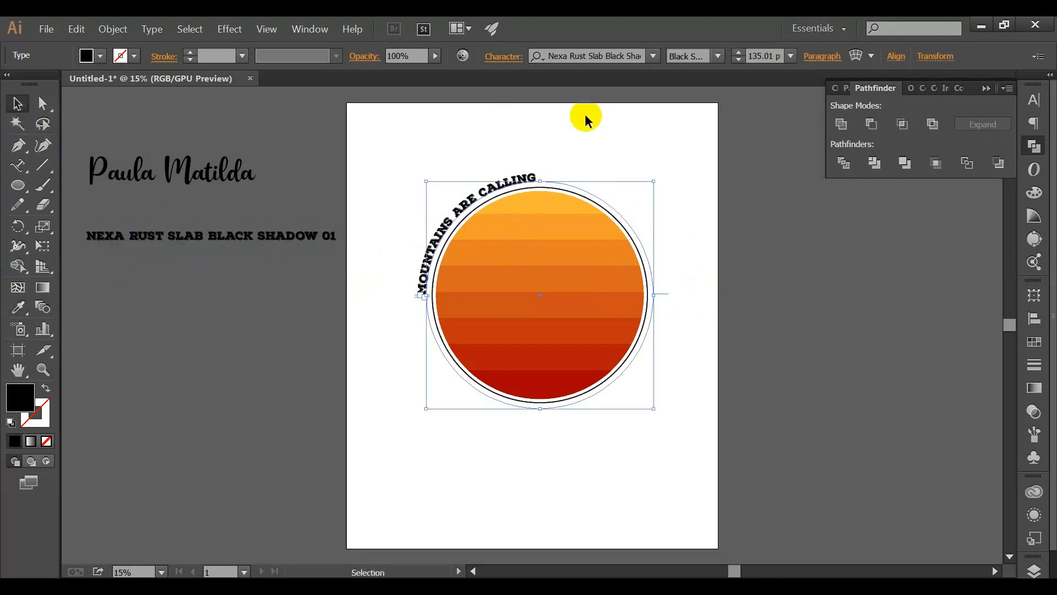
Step: Increase the curved text's font size to 228 pt
left_click(743, 52)
left_click(743, 52)
left_click(743, 52)
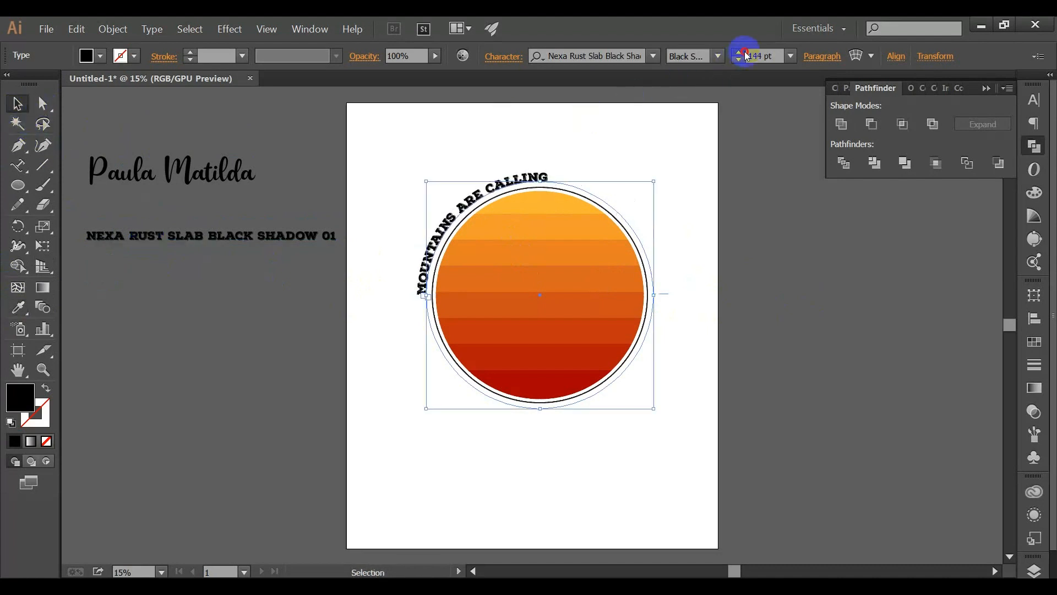
left_click(742, 51)
left_click(745, 53)
left_click(745, 55)
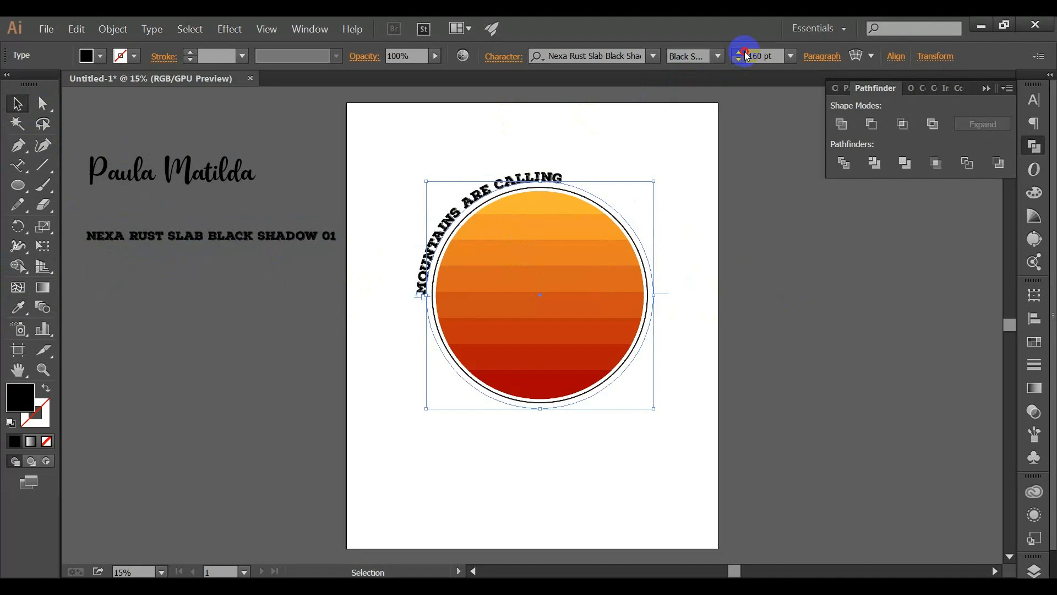
left_click(746, 55)
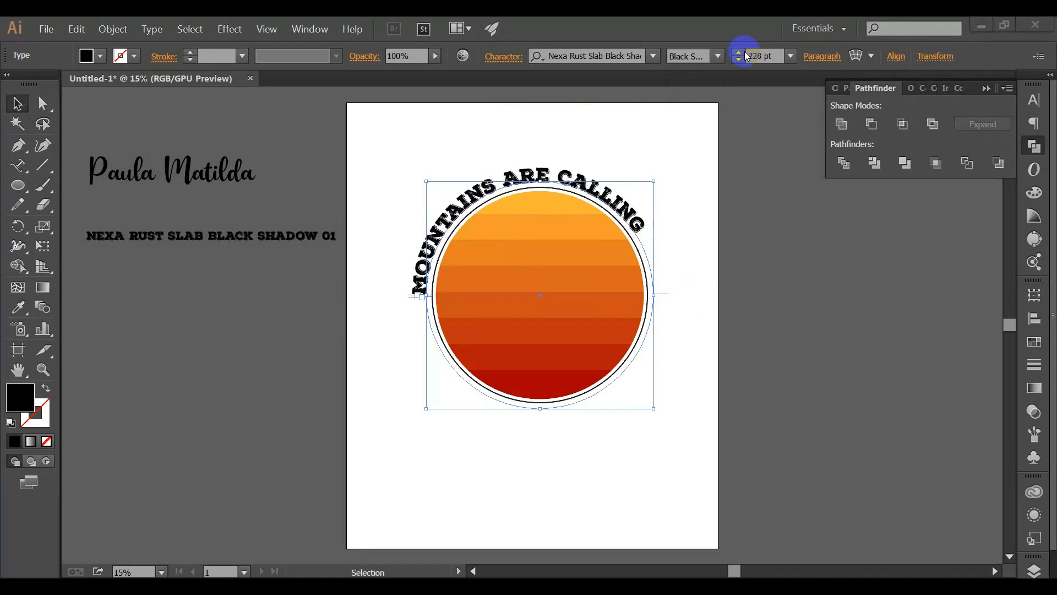
key("shift")
key("shift")
key("shift")
key("shift")
key("shift")
left_click(344, 200)
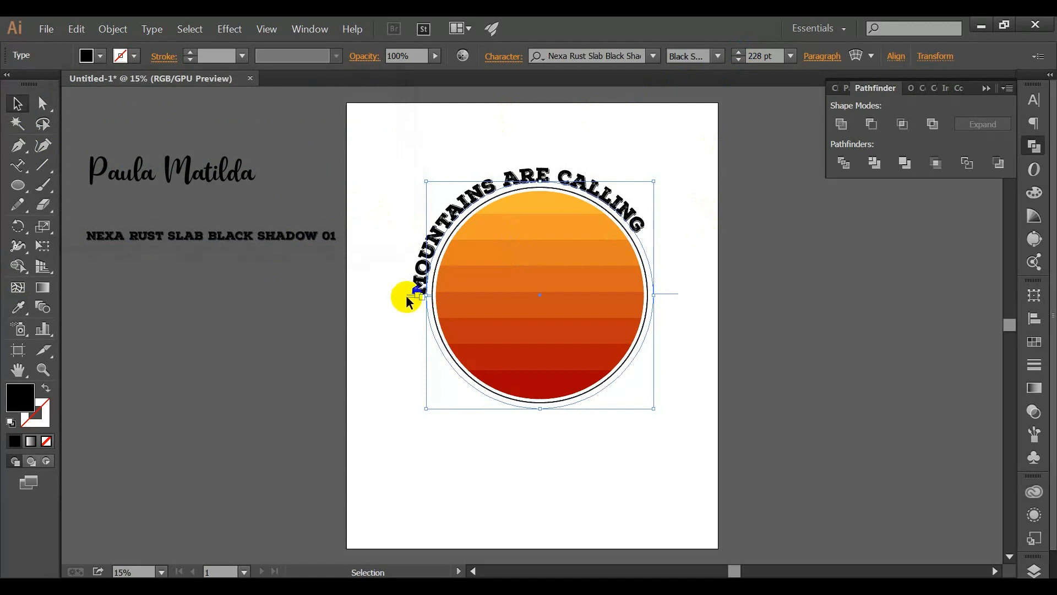
Step: Center-align the curved text's paragraph along the circle path
scroll(406, 295, "up", 1)
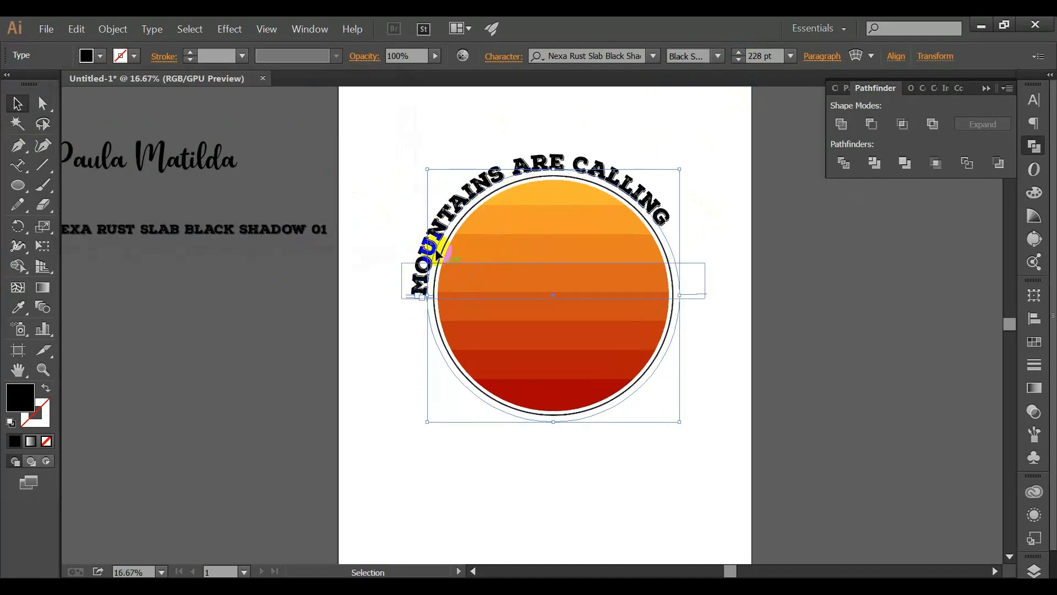
left_click(822, 59)
left_click(696, 87)
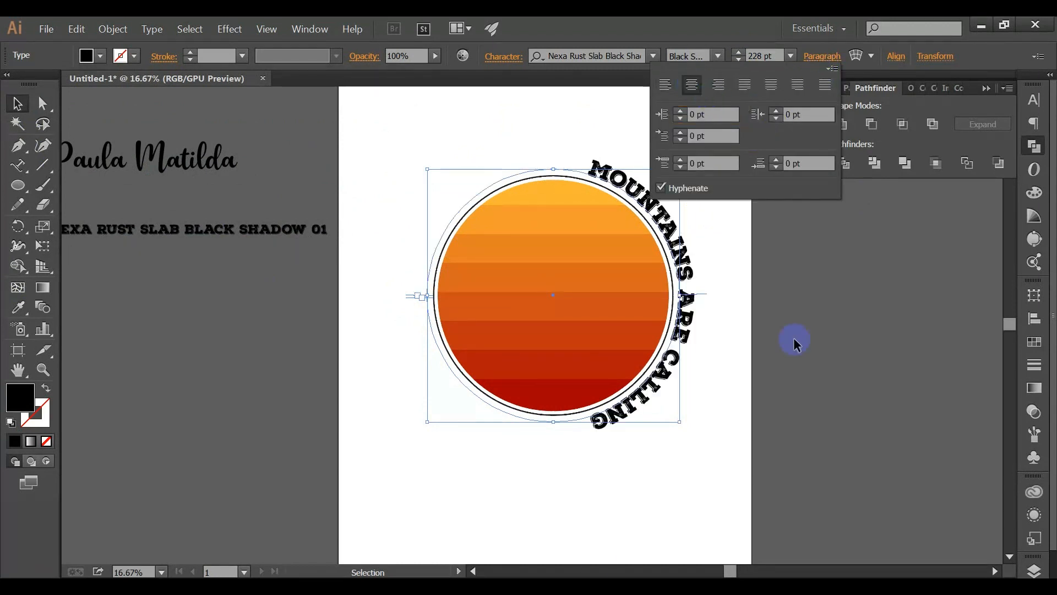
left_click(562, 27)
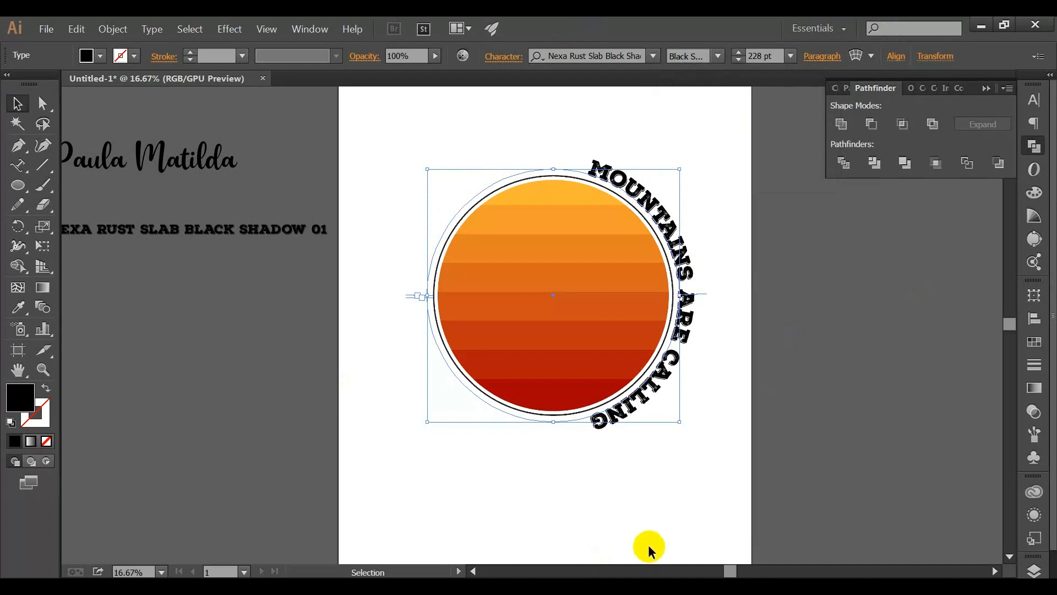
Step: Slide the text's start bracket around the circle path so "Mountains Are Calling" arches symmetrically over the top of the striped circle
scroll(465, 425, "up", 1)
scroll(421, 369, "up", 3)
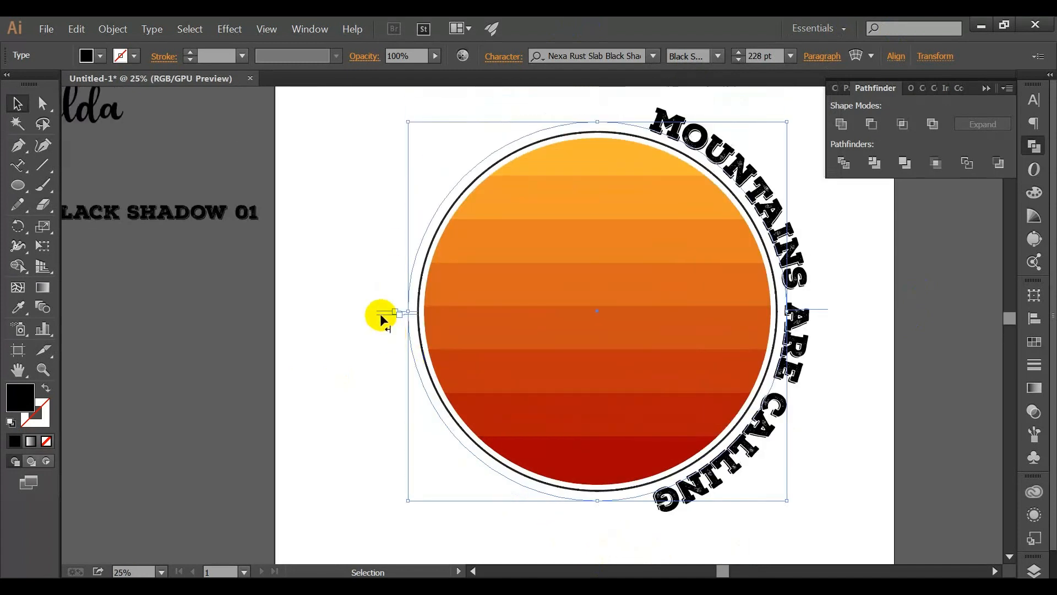
scroll(394, 322, "up", 1)
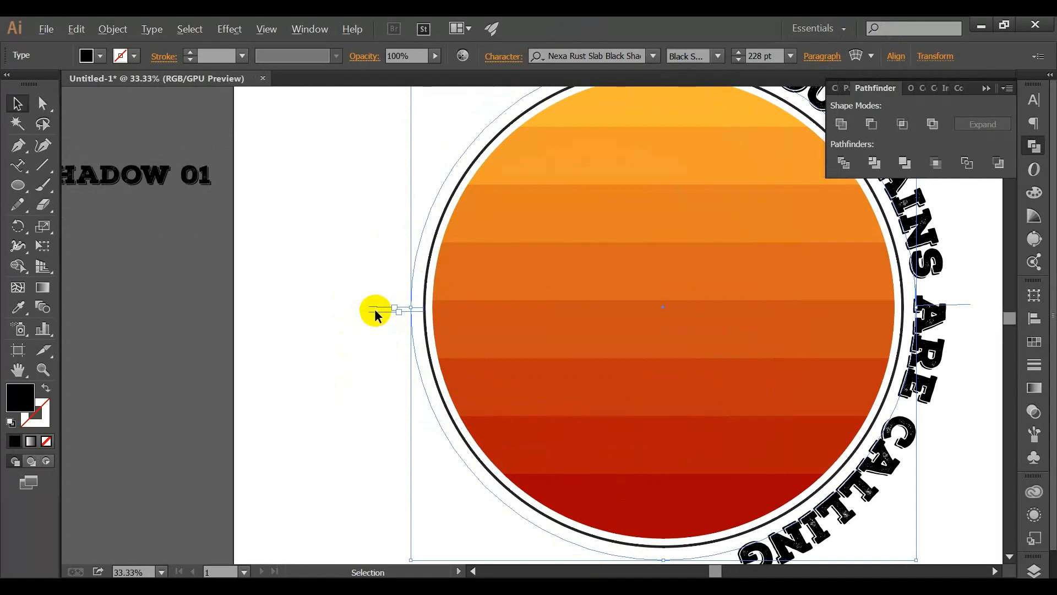
scroll(376, 308, "down", 1)
scroll(381, 313, "up", 2)
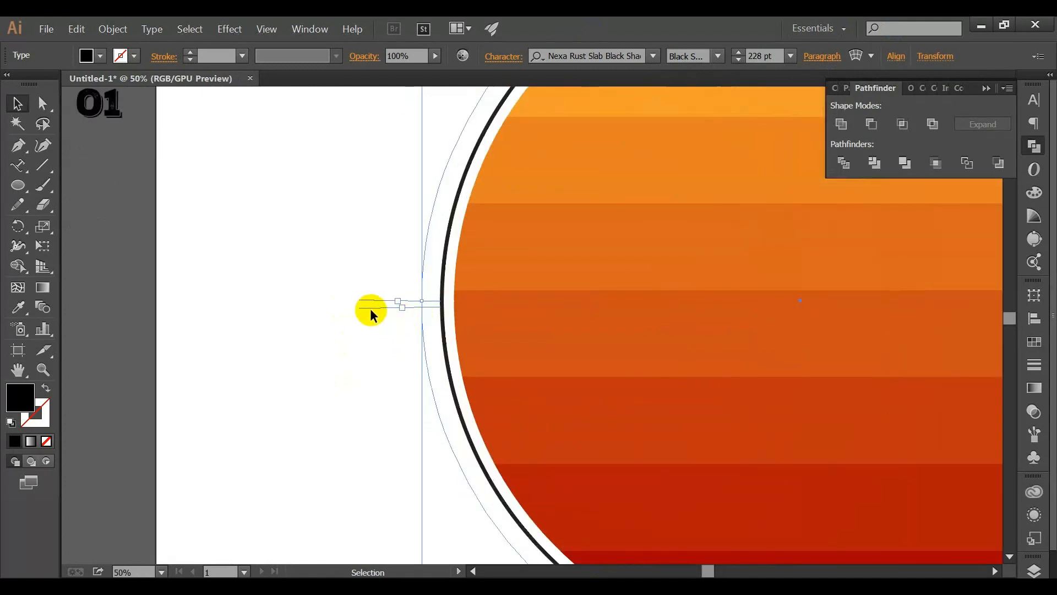
scroll(372, 313, "up", 1)
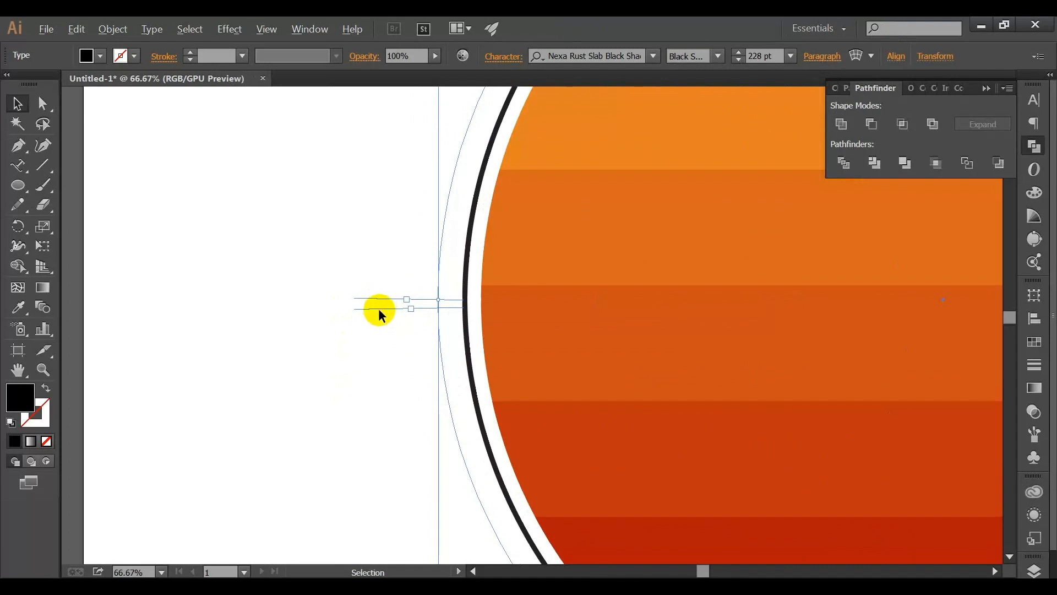
scroll(378, 308, "down", 3)
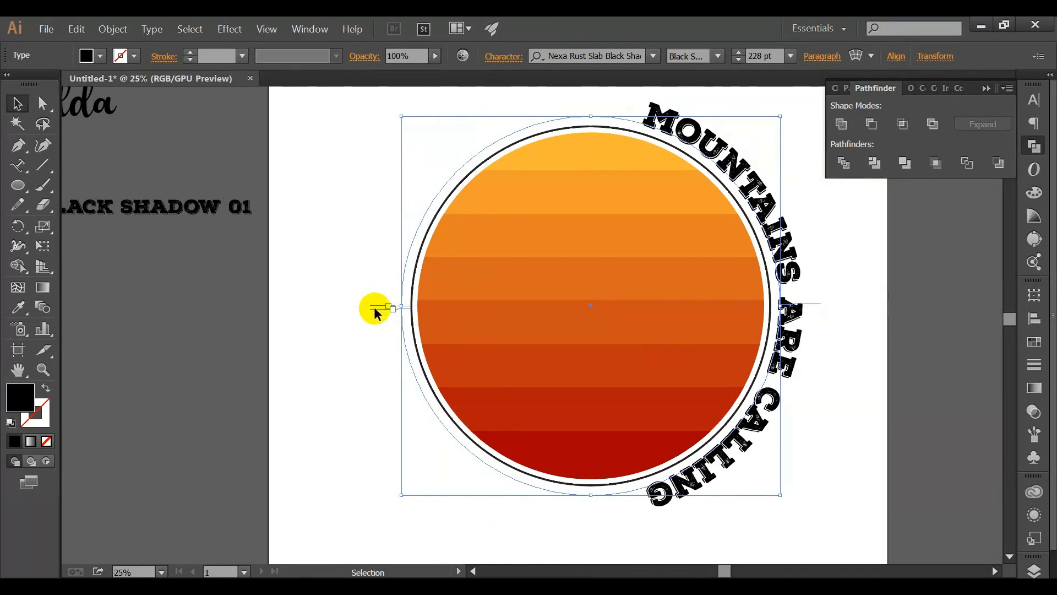
left_click_drag(374, 314, 866, 311)
scroll(806, 318, "up", 1)
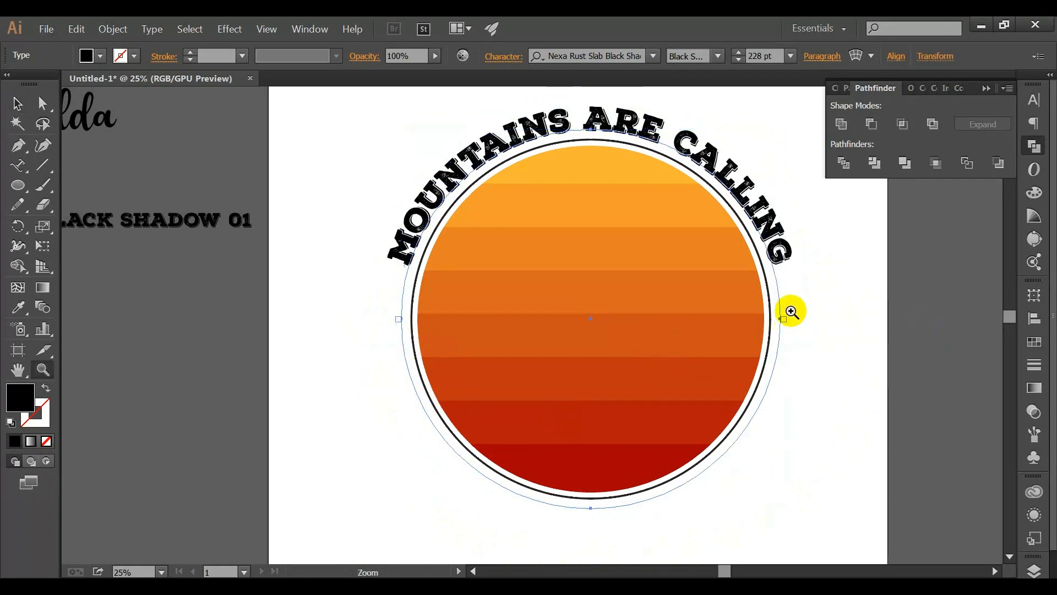
key("z")
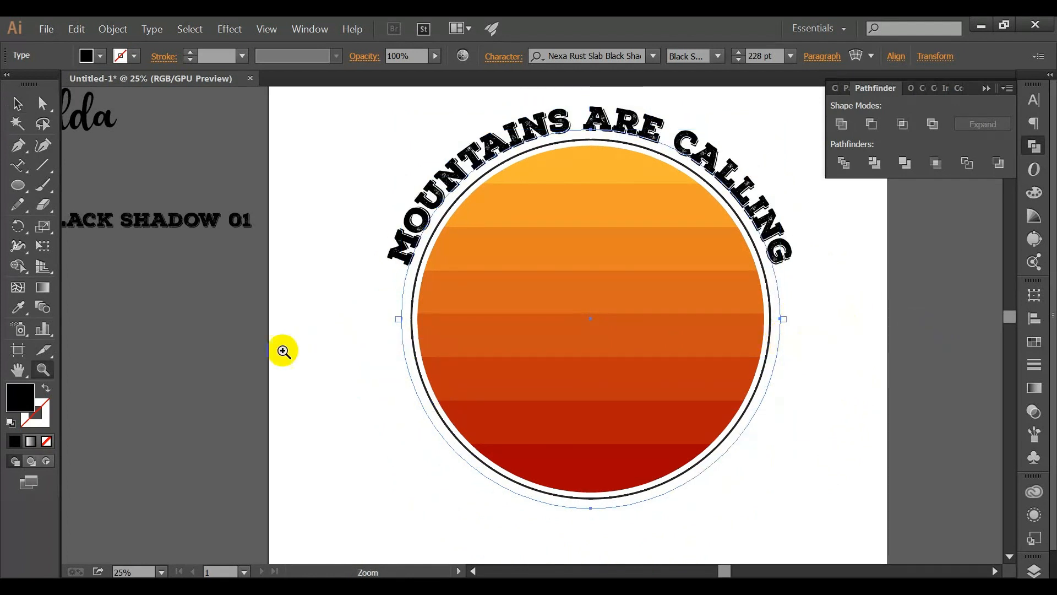
left_click(18, 105)
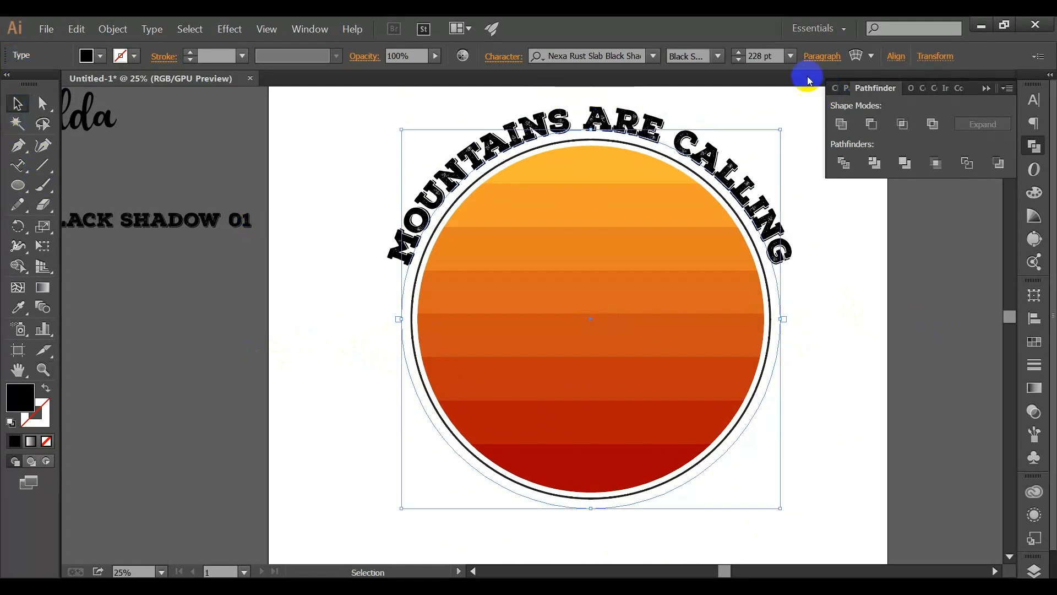
Step: Increase the curved text's font size to 265 pt and deselect it
left_click(752, 55)
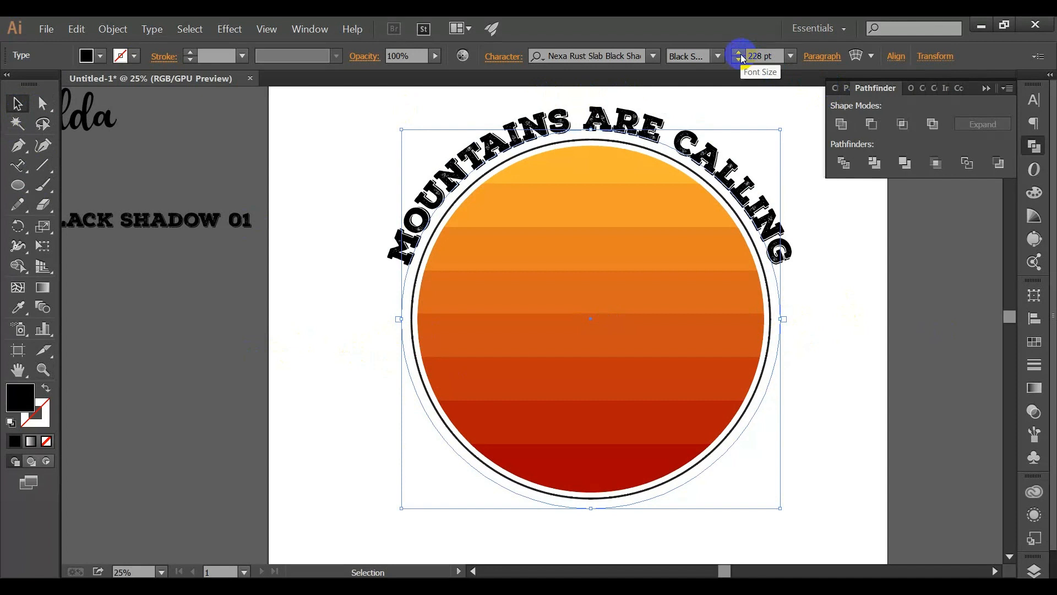
left_click(741, 55)
left_click(740, 54)
left_click(740, 55)
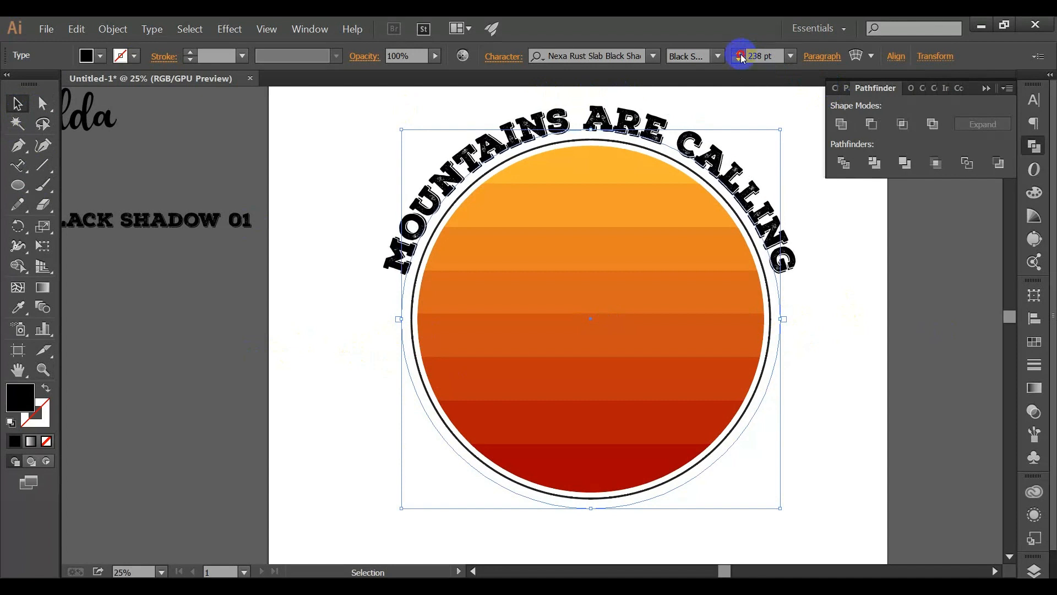
left_click(740, 54)
left_click(740, 55)
left_click(740, 54)
left_click(741, 55)
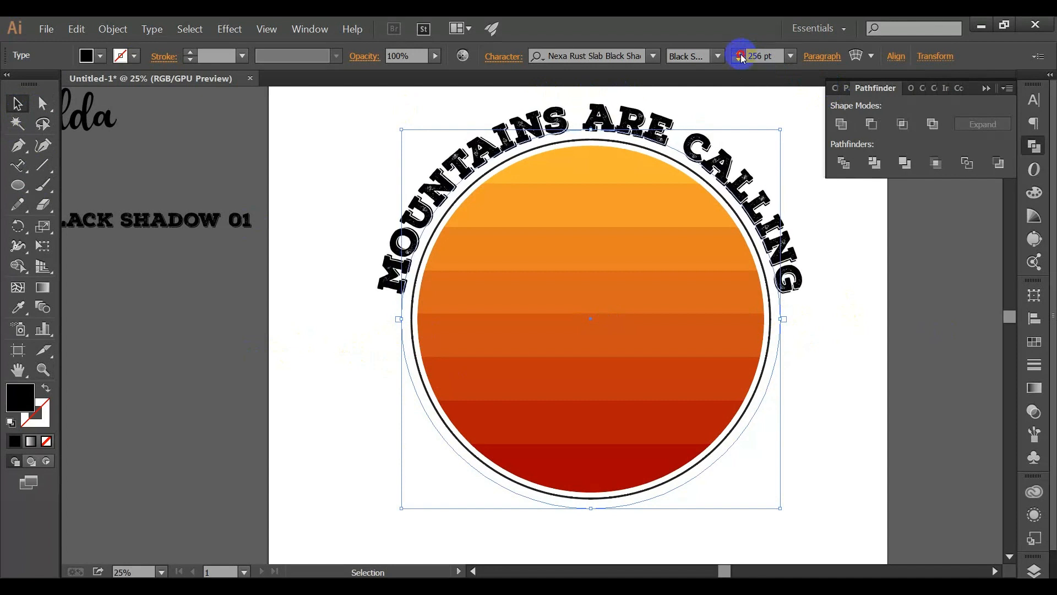
left_click(741, 55)
left_click(740, 55)
left_click(741, 55)
left_click(740, 55)
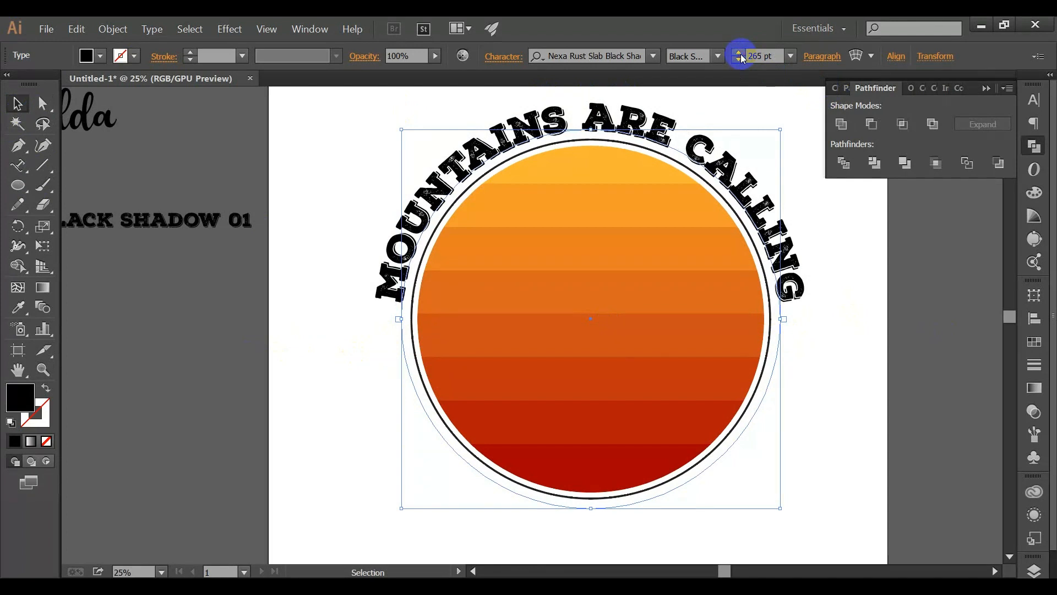
left_click(862, 355)
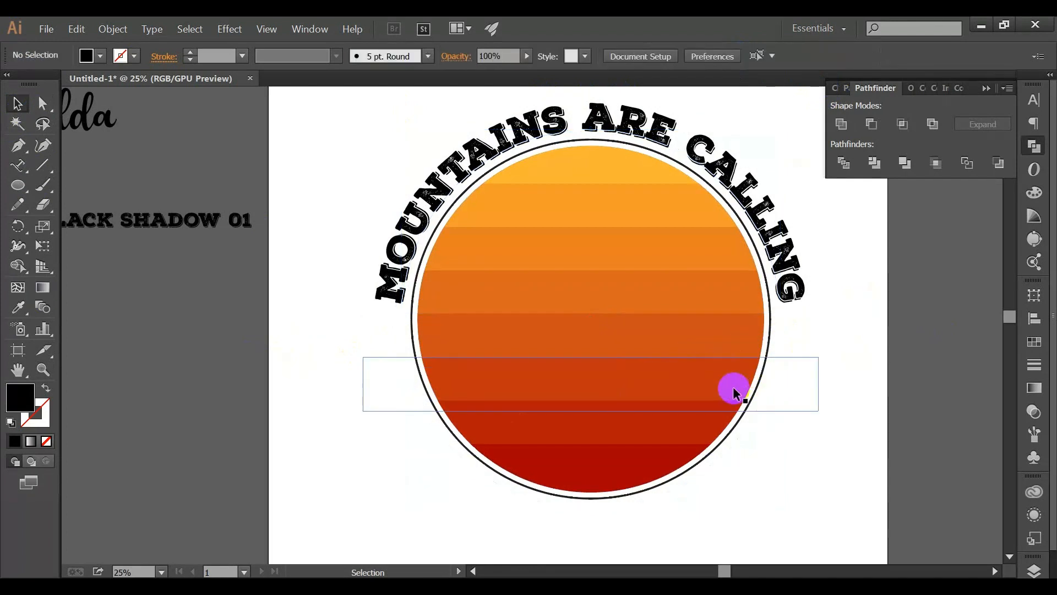
Step: Expand the fill and stroke of the striped circle and its outline ring
scroll(564, 358, "down", 1)
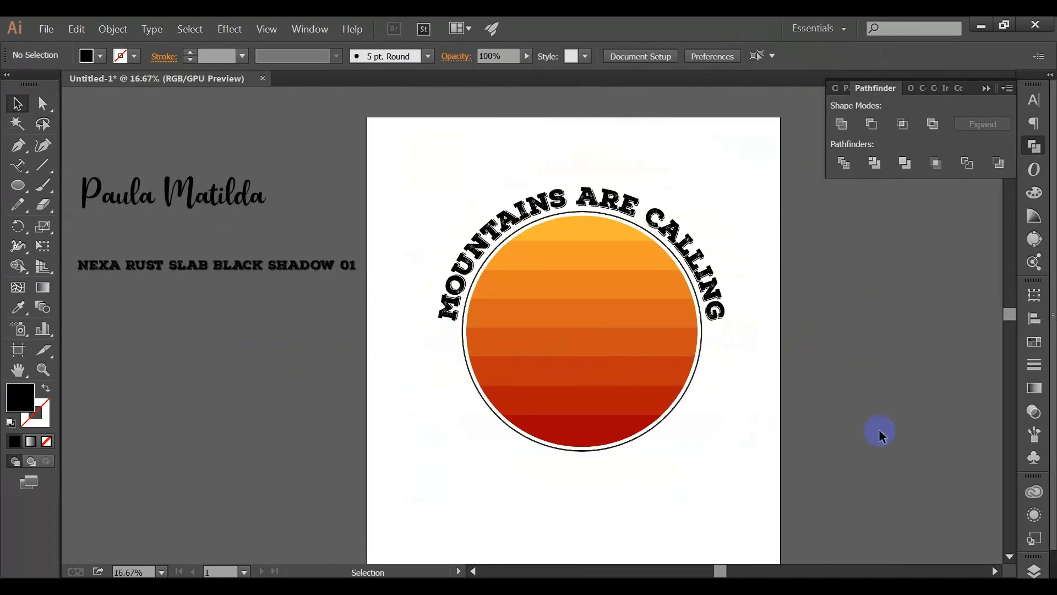
left_click_drag(123, 322, 142, 308)
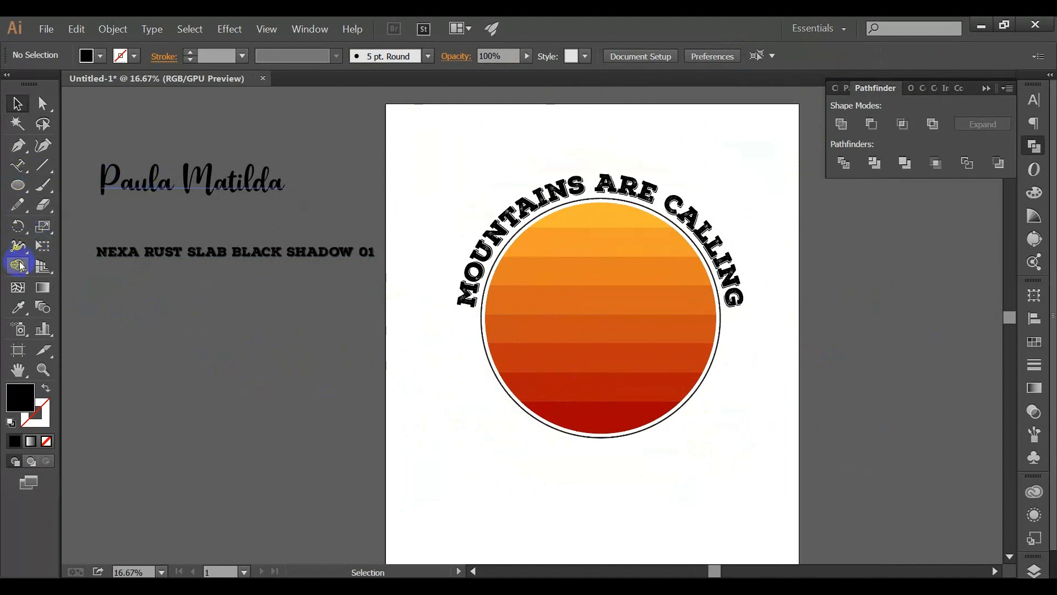
left_click(573, 354)
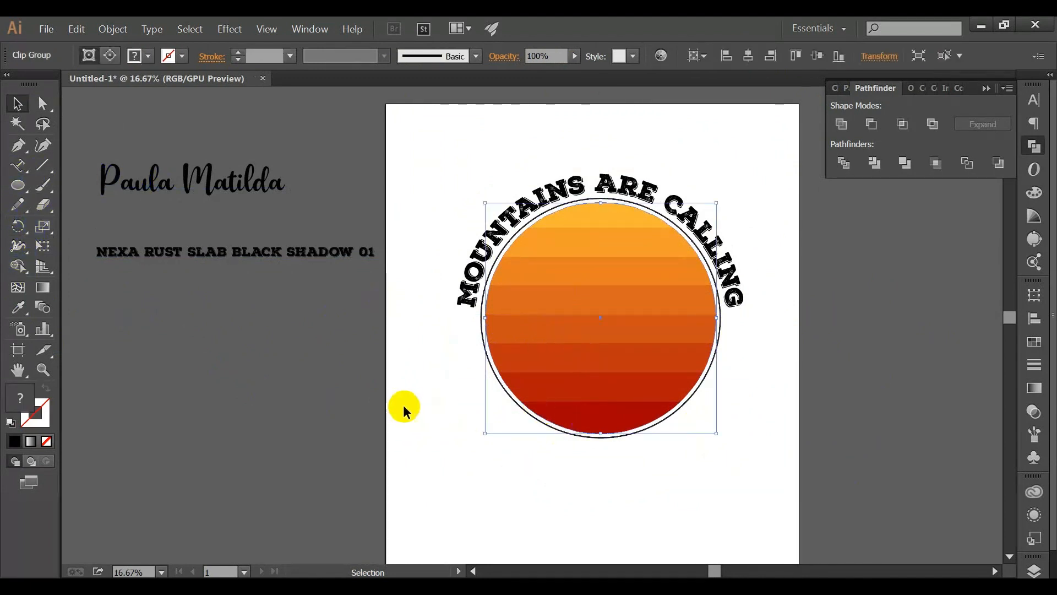
left_click_drag(405, 408, 581, 364)
left_click(113, 29)
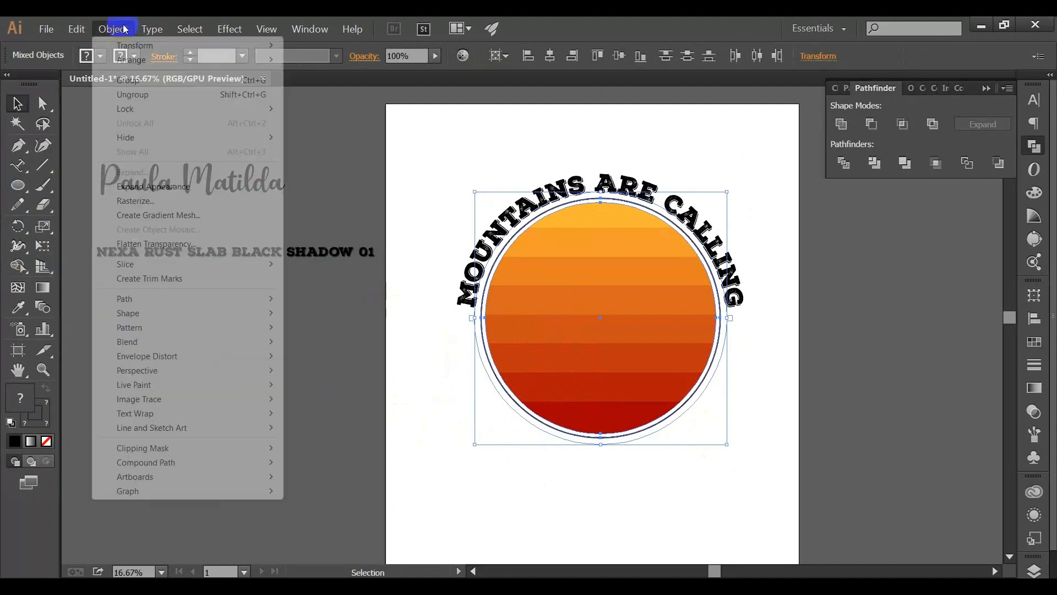
left_click(347, 316)
left_click_drag(390, 326, 552, 352)
left_click(483, 237, "shift")
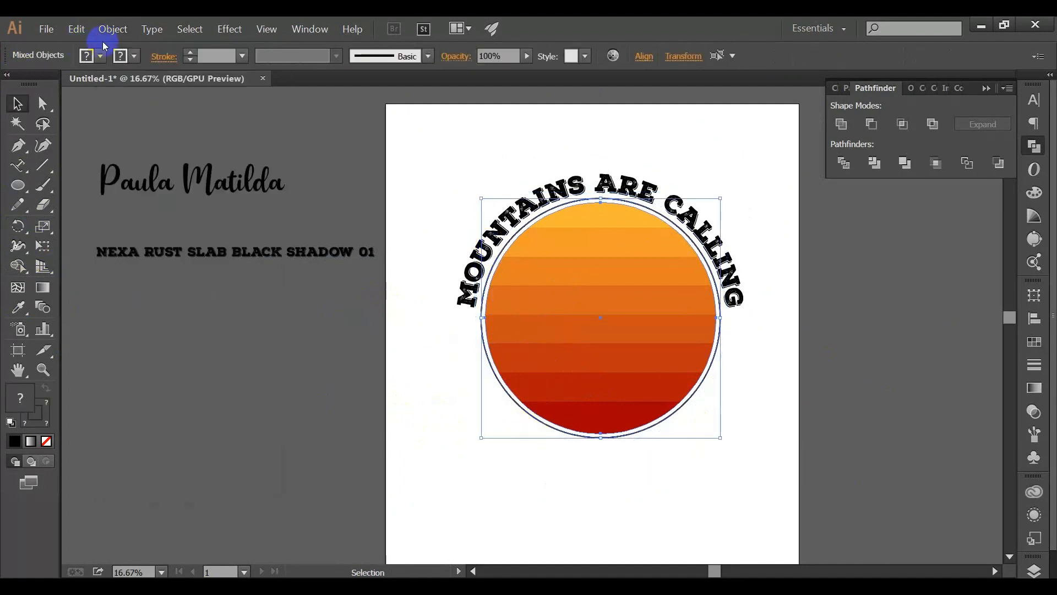
left_click(113, 29)
left_click(132, 172)
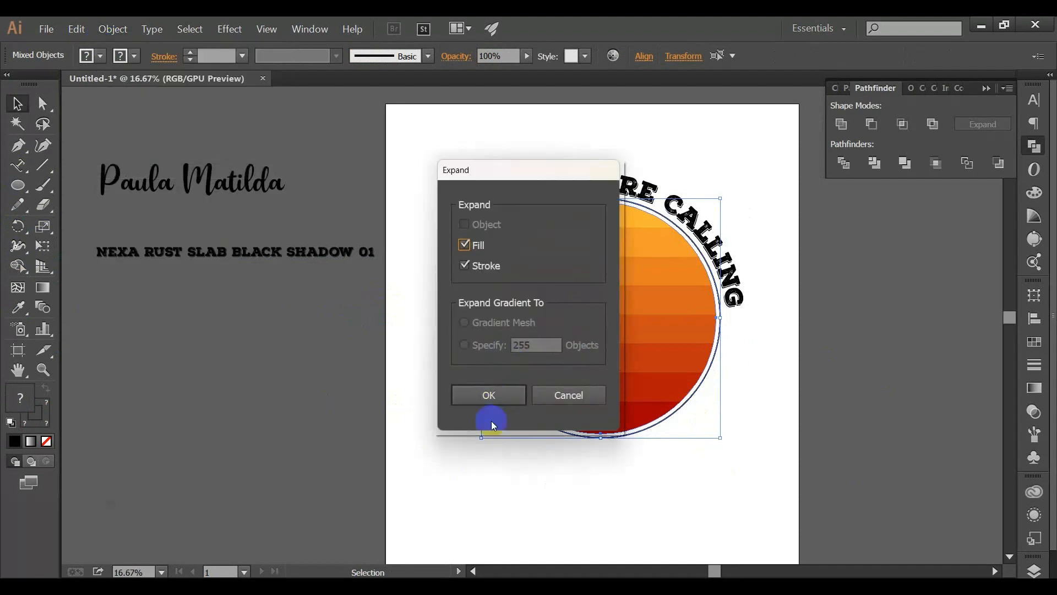
left_click(488, 392)
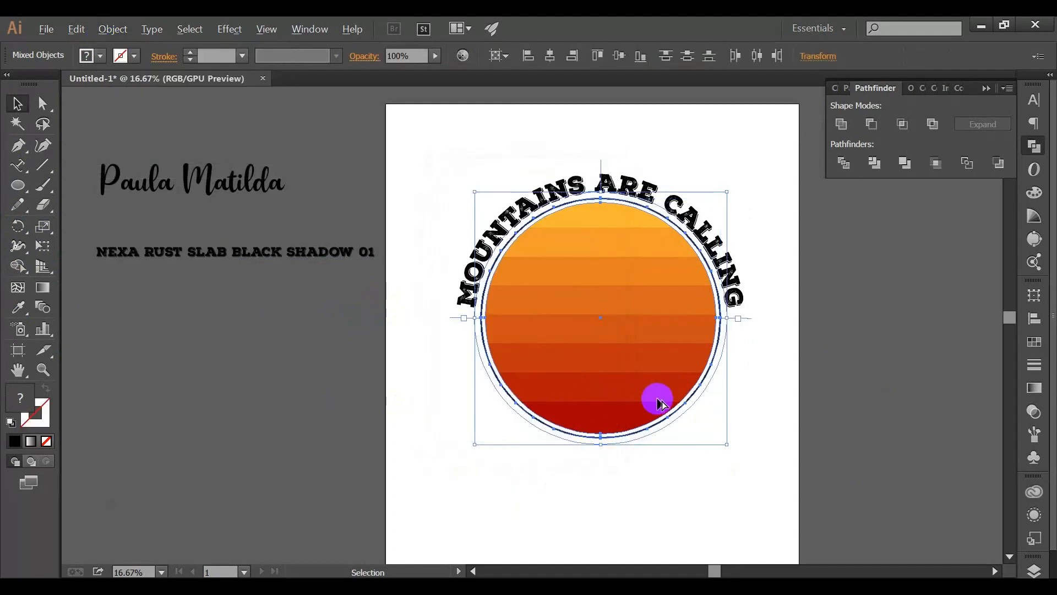
Step: Erase a wavy band across the lower part of the selected striped circle and ring with the Eraser tool, leaving the text out
scroll(657, 399, "up", 1)
left_click(303, 205)
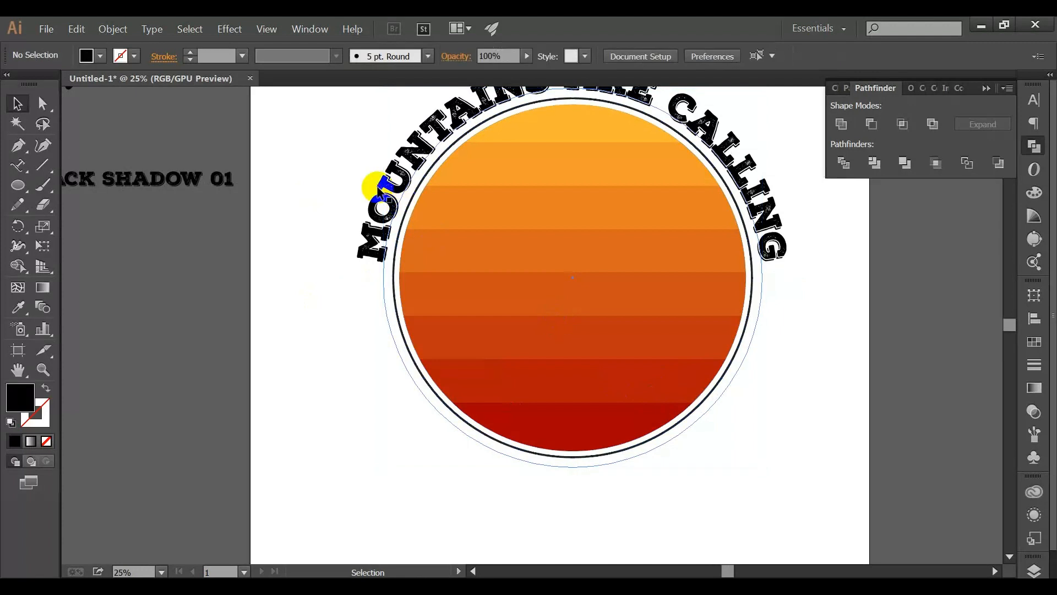
left_click(379, 190)
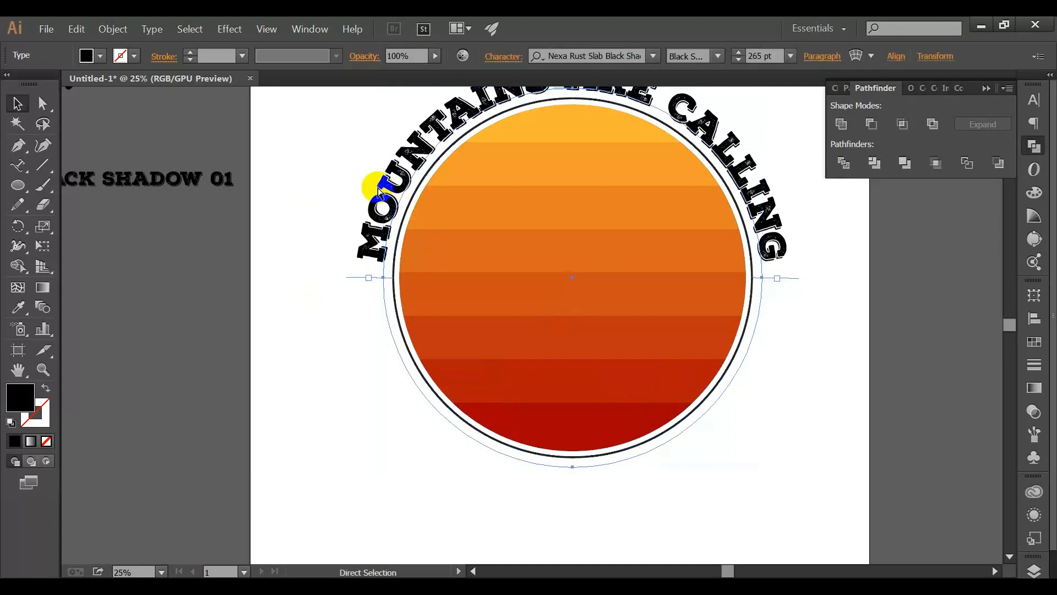
key("ctrl+shift+z")
left_click_drag(372, 369, 523, 331)
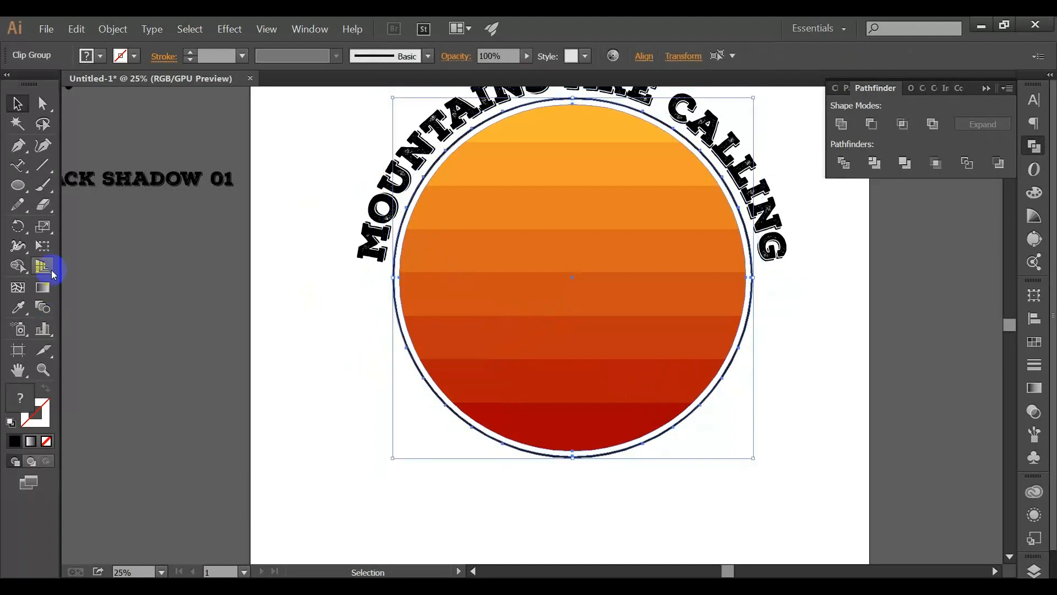
left_click(43, 204)
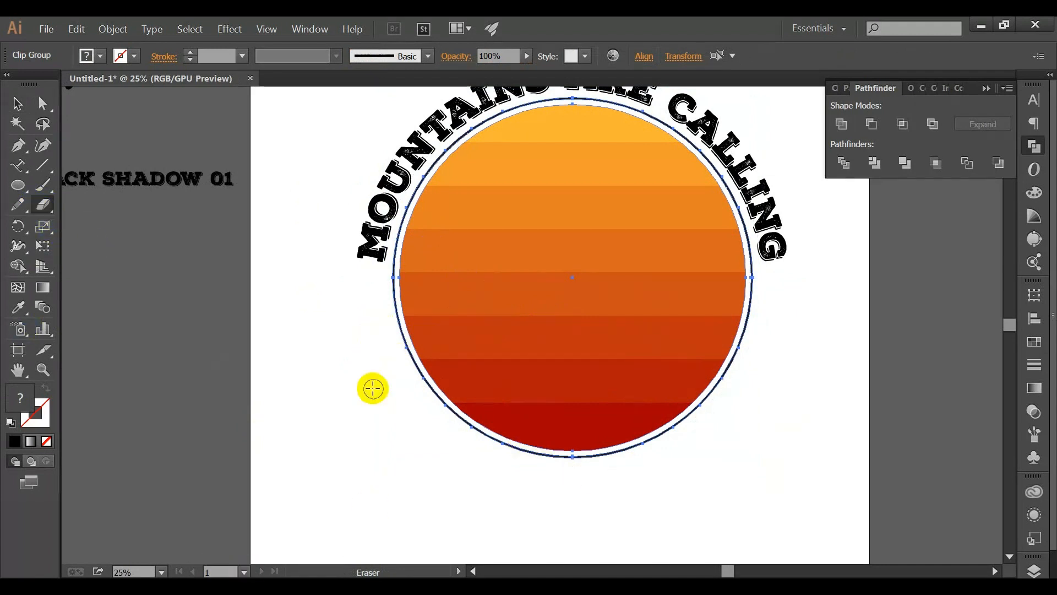
mouse_move(368, 388)
left_mouse_down()
mouse_move(435, 339)
mouse_move(495, 319)
mouse_move(736, 346)
left_mouse_up()
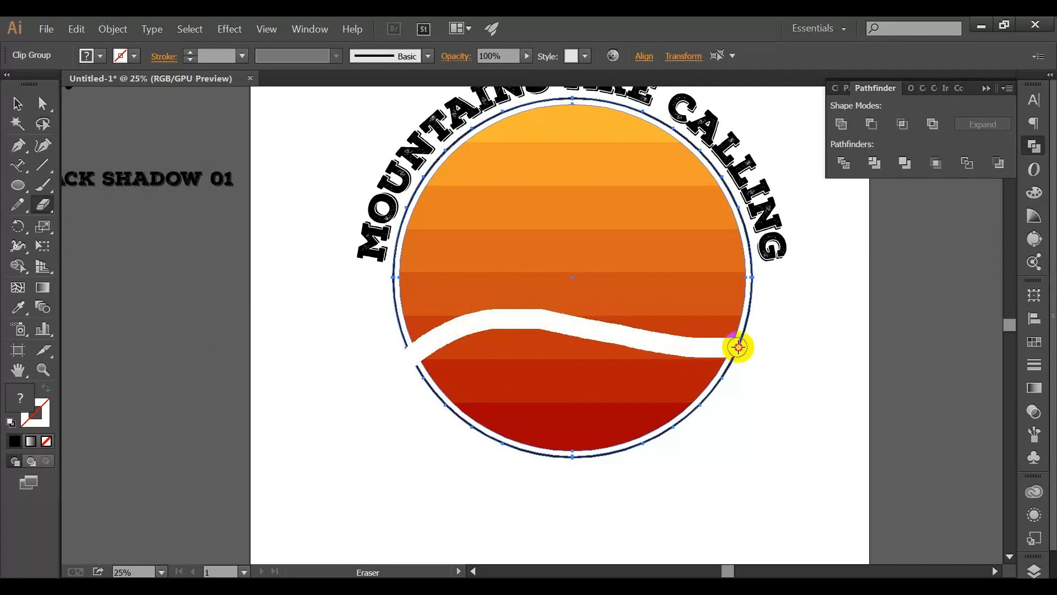
left_click(16, 102)
left_click(596, 460)
Step: Isolate the striped circle's clip group and delete the darkest red stripe at its base
double_click(557, 427)
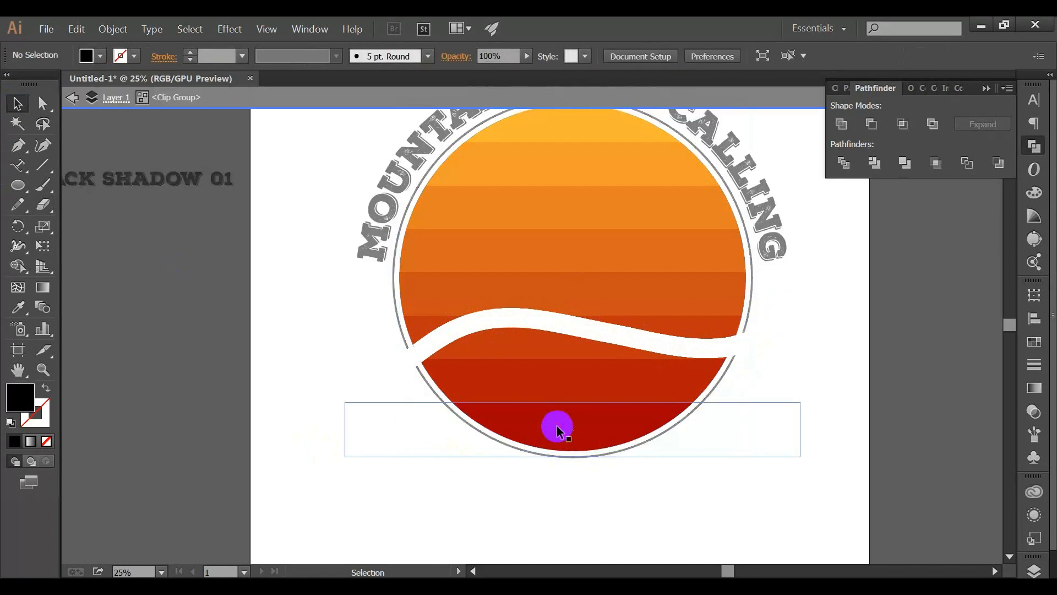
left_click(557, 428)
double_click(560, 435)
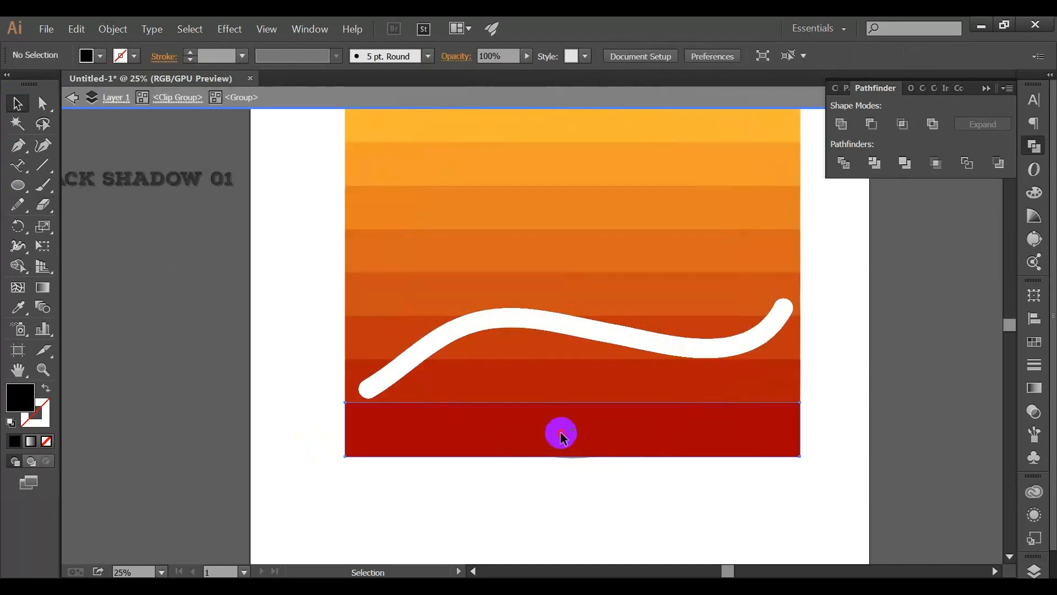
left_click(561, 432)
key("Delete")
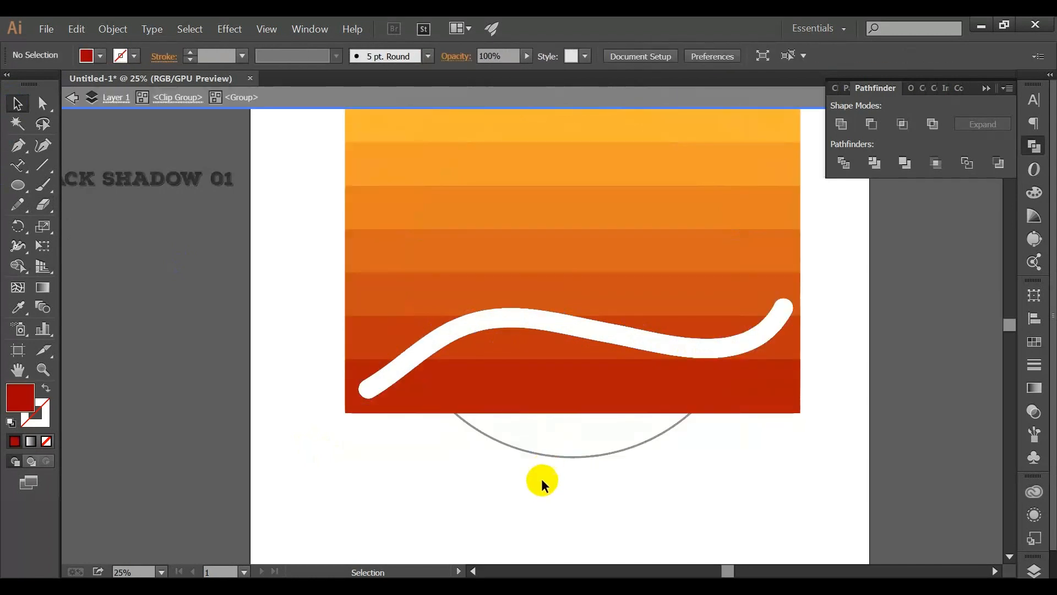
Step: Delete the lowest remaining red stripe inside the clip group and exit isolation mode
left_click(523, 410)
double_click(510, 411)
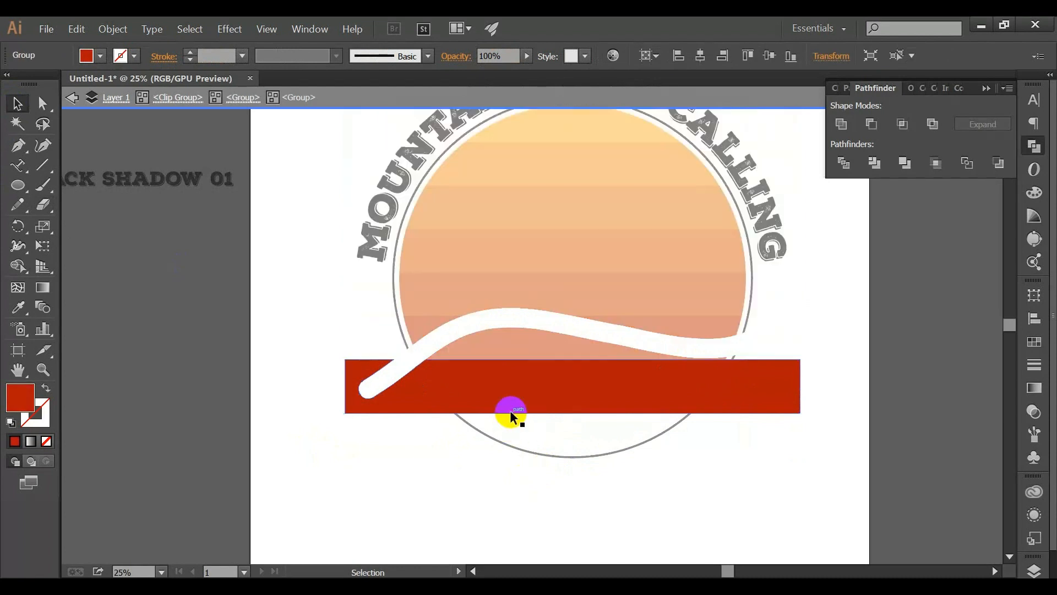
key("Delete")
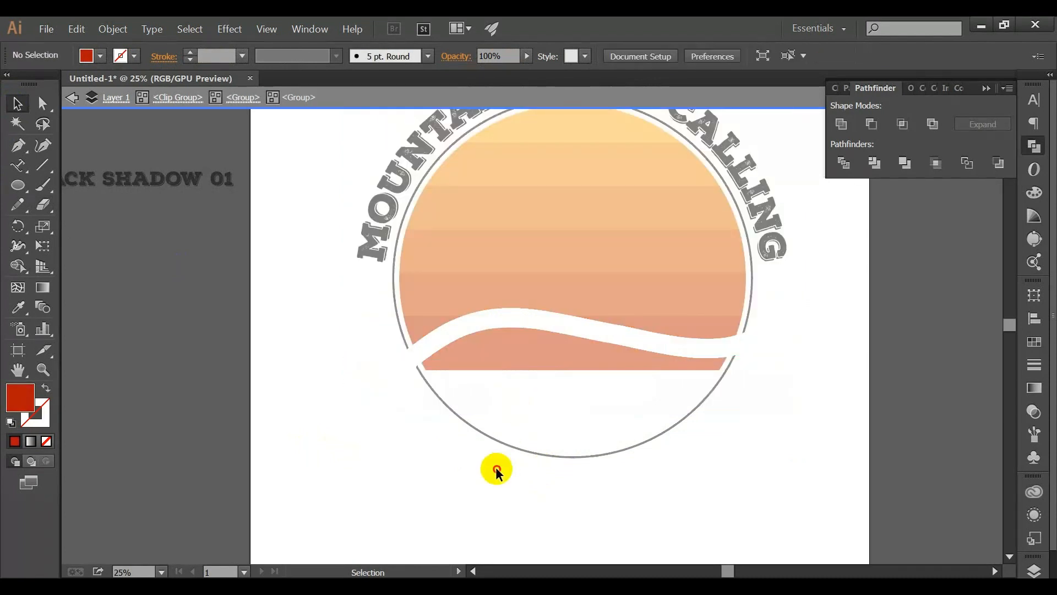
double_click(493, 468)
Step: Isolate the lowest remaining stripe of the clipped circle and delete its piece beneath the wavy cut
left_click(516, 361)
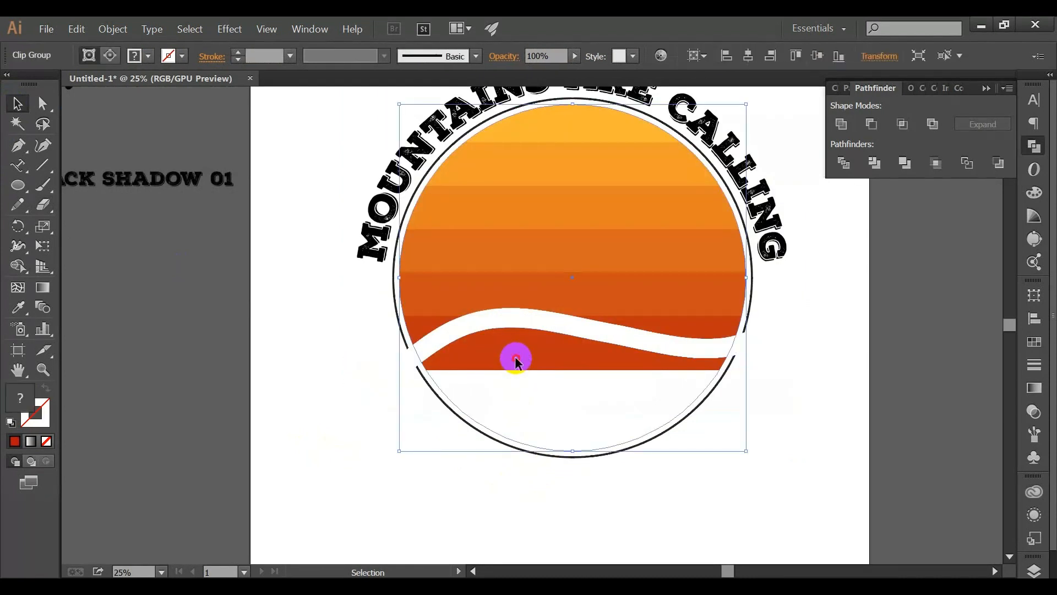
double_click(493, 353)
left_click(548, 364)
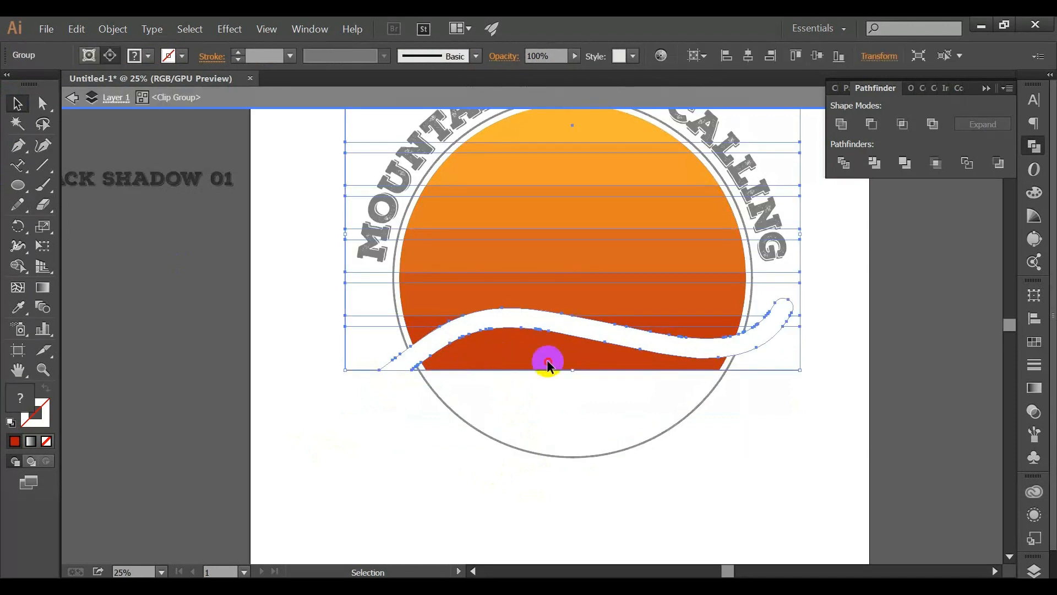
double_click(469, 362)
left_click(475, 361)
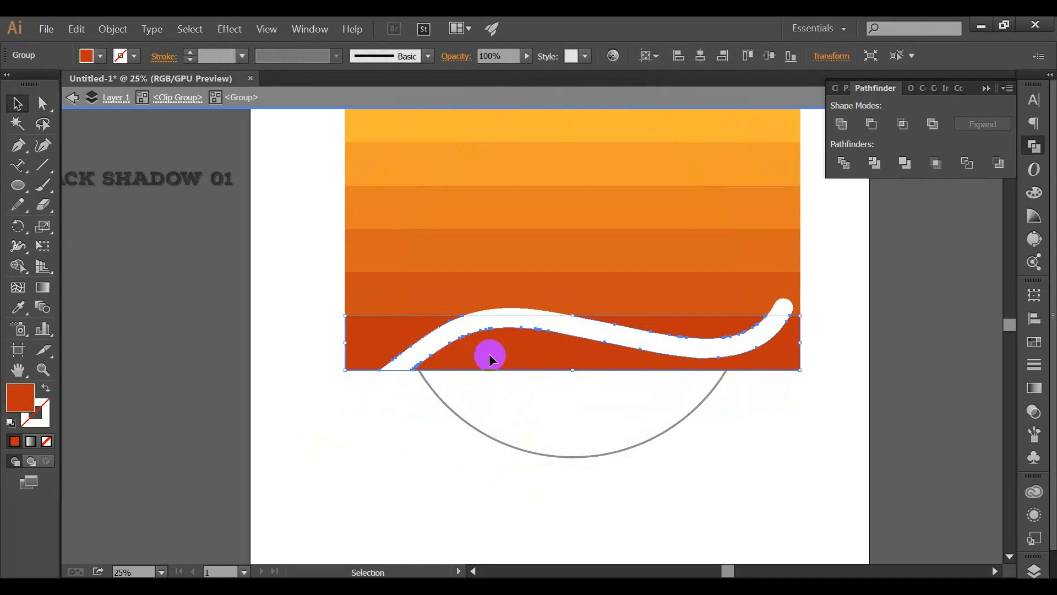
double_click(489, 353)
left_click(505, 351)
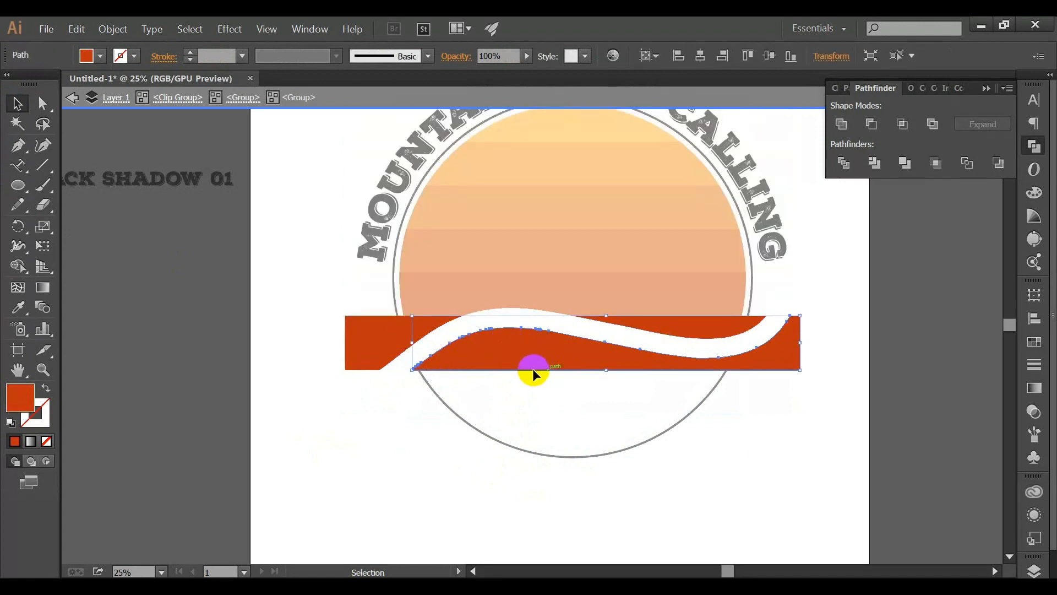
key("Delete")
left_click(375, 347)
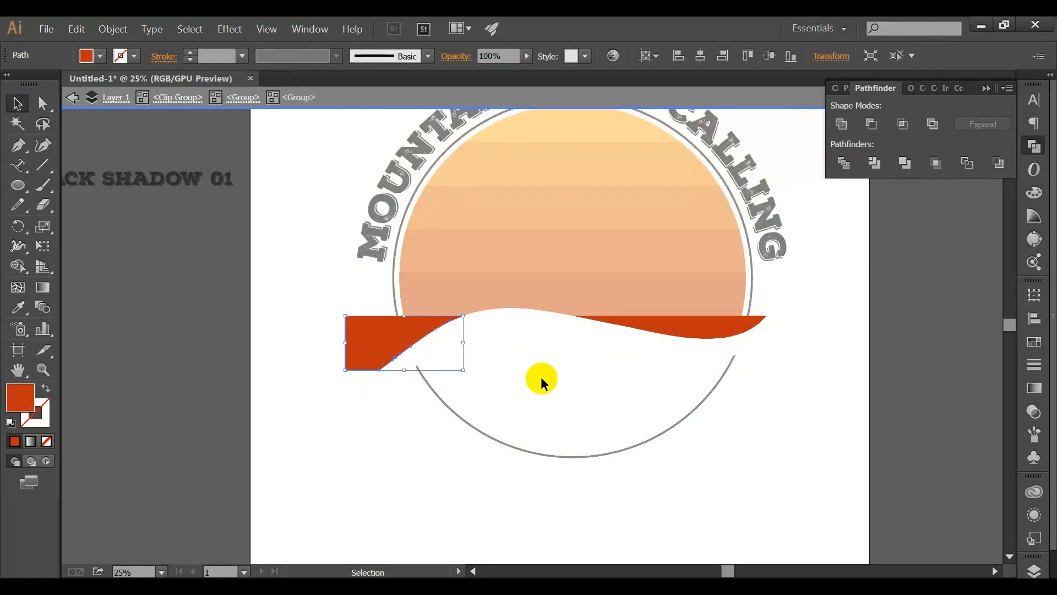
Step: Try to delete the lowest stripe's leftover piece at the wave's left end, and undo the stripe deletions
key("Delete")
left_click(689, 330)
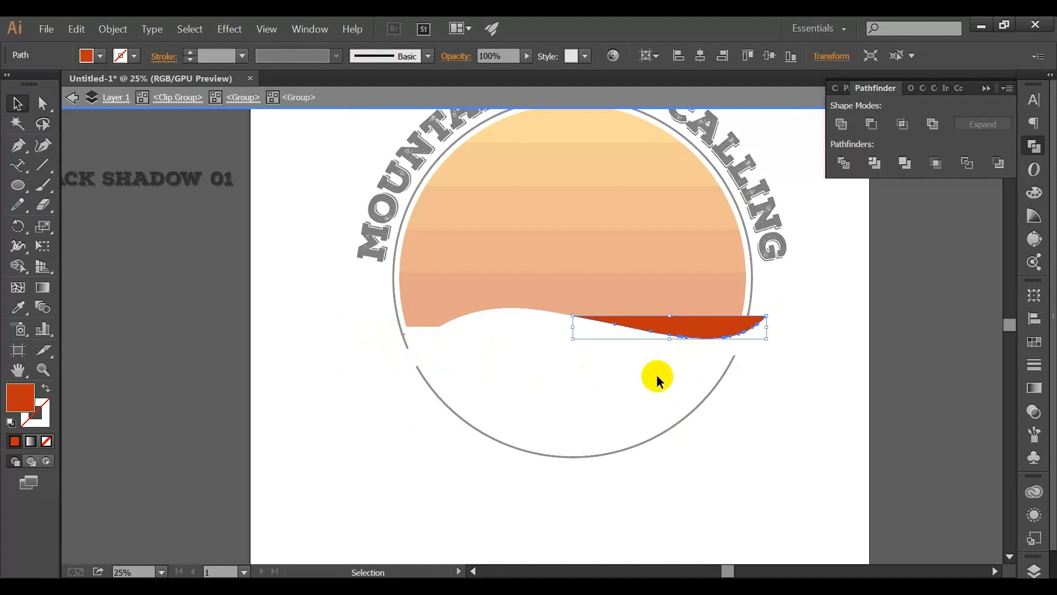
double_click(611, 377)
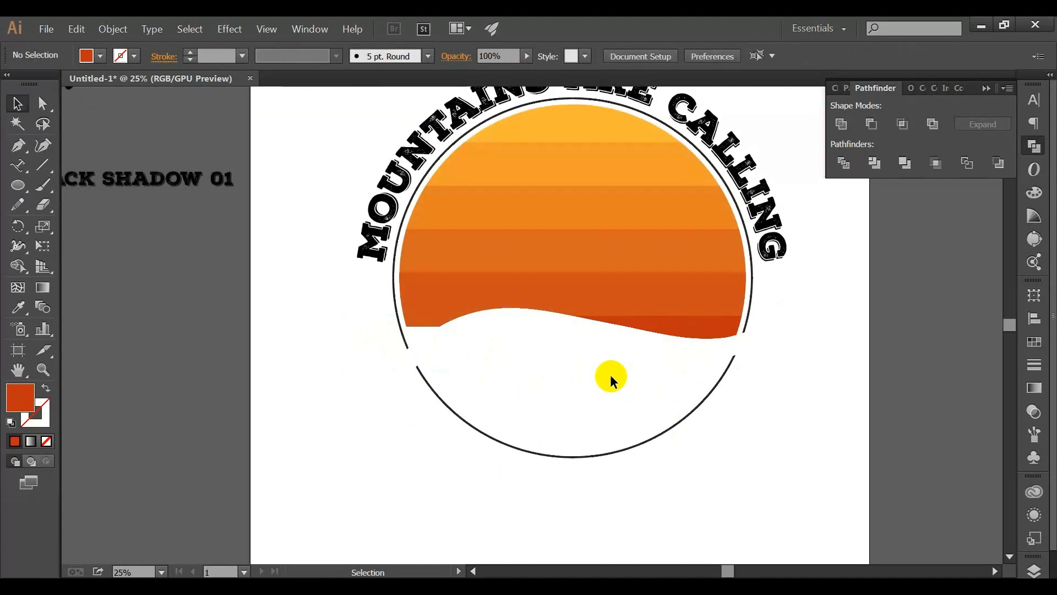
left_click(414, 330)
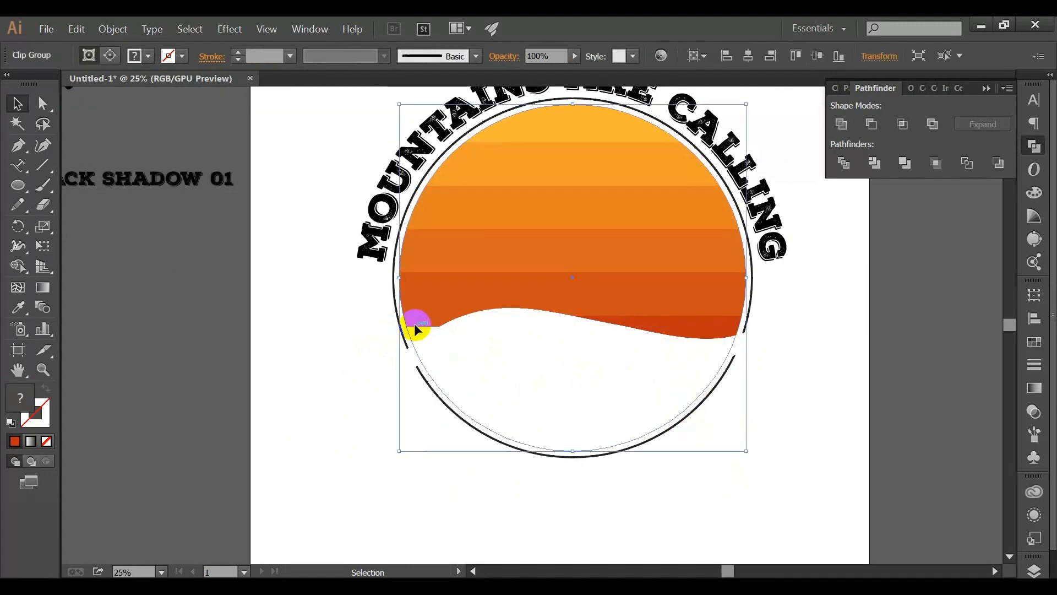
left_click(481, 368)
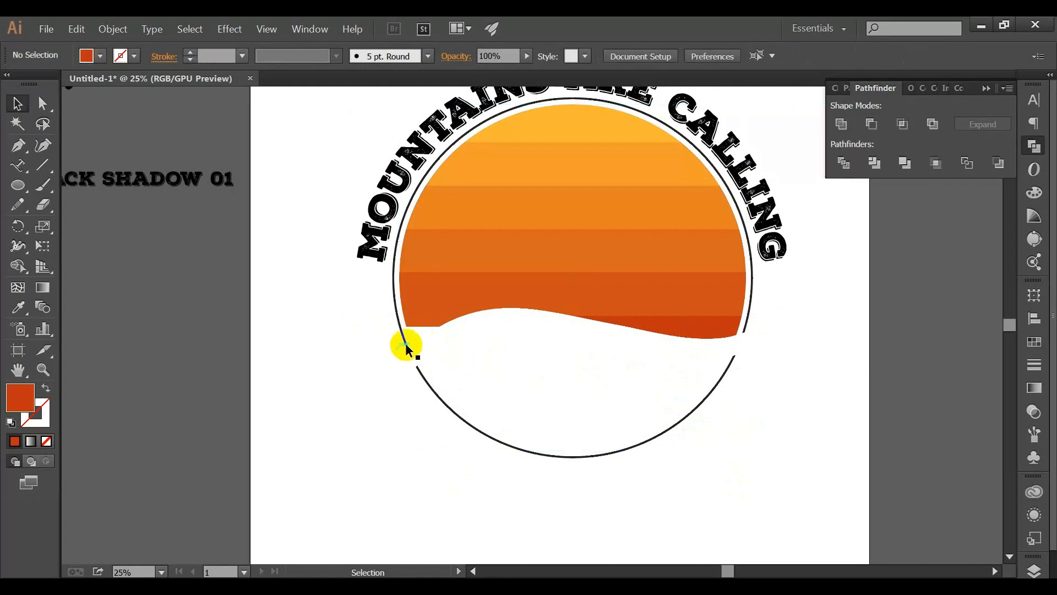
double_click(417, 342)
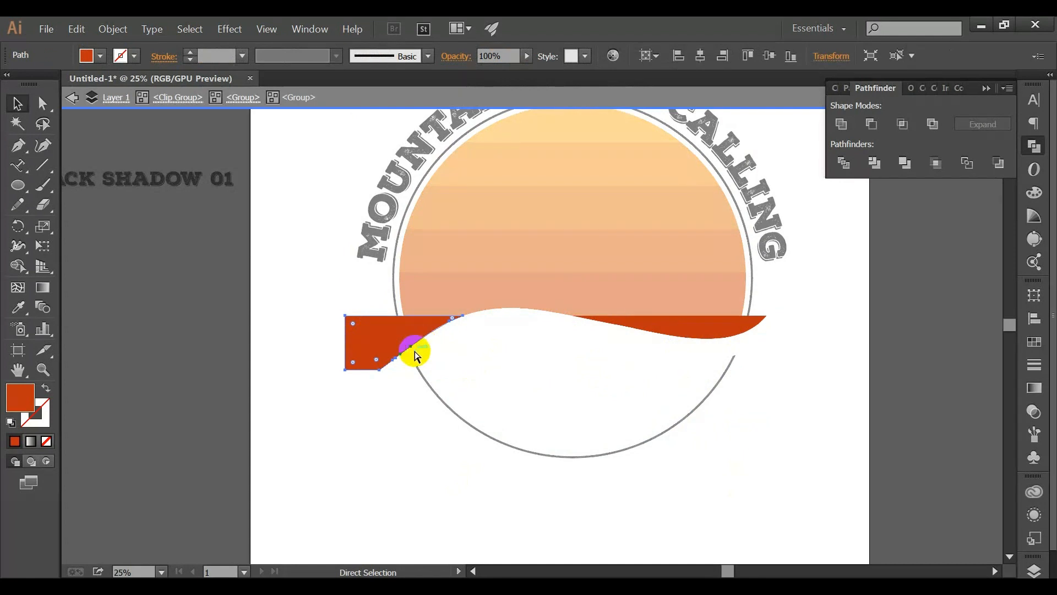
key("ctrl+z")
double_click(417, 433)
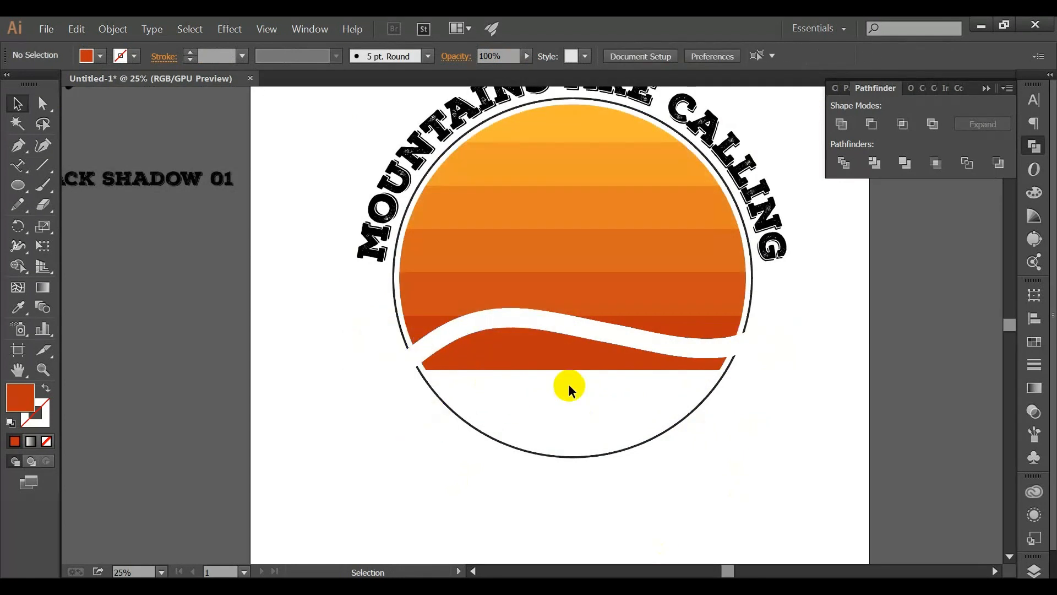
Step: Delete the red stripe piece beneath the wavy cut inside the clip group and exit isolation mode
double_click(510, 354)
double_click(468, 363)
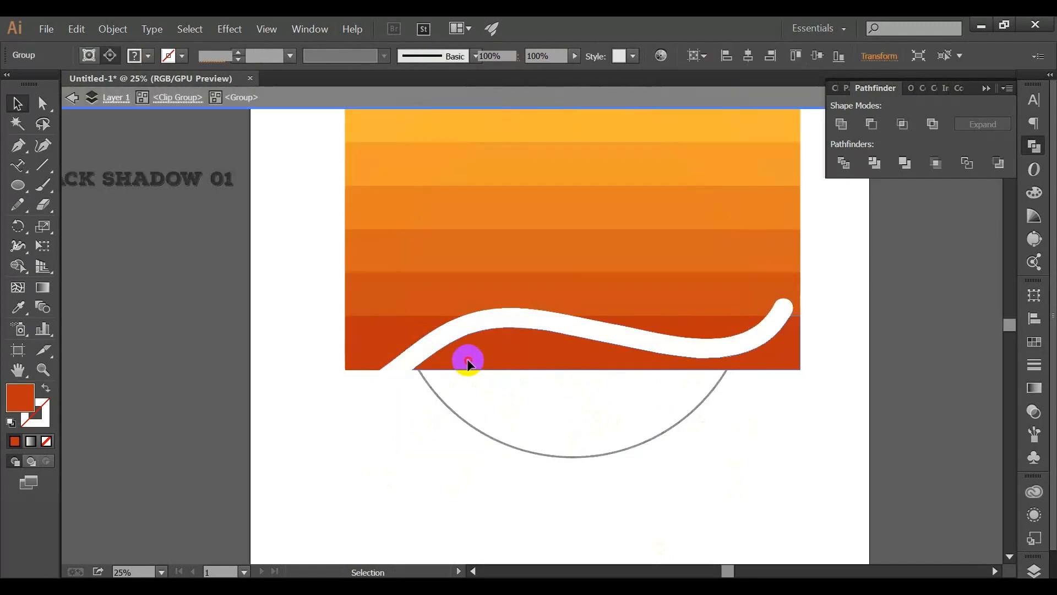
double_click(508, 361)
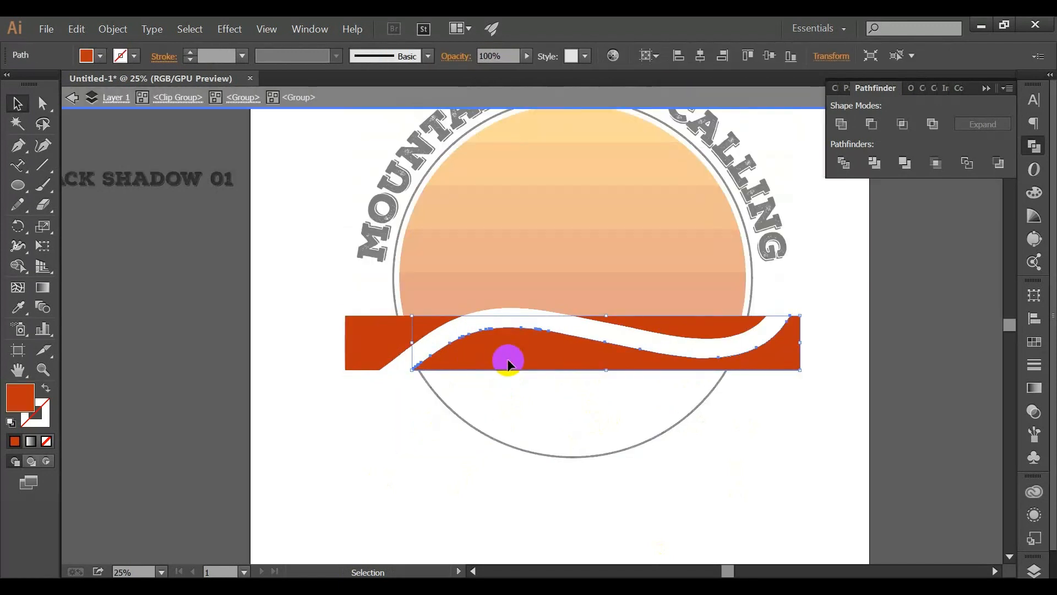
key("Delete")
double_click(507, 382)
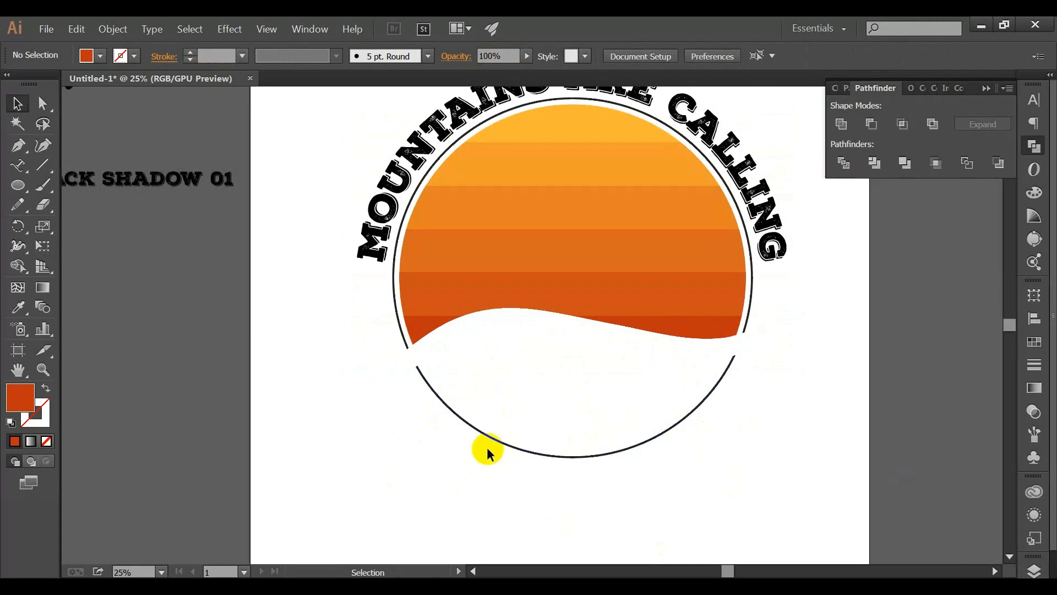
Step: Isolate the outline ring's group, delete the lower arc beneath the wavy cut and exit isolation mode
double_click(483, 431)
key("Delete")
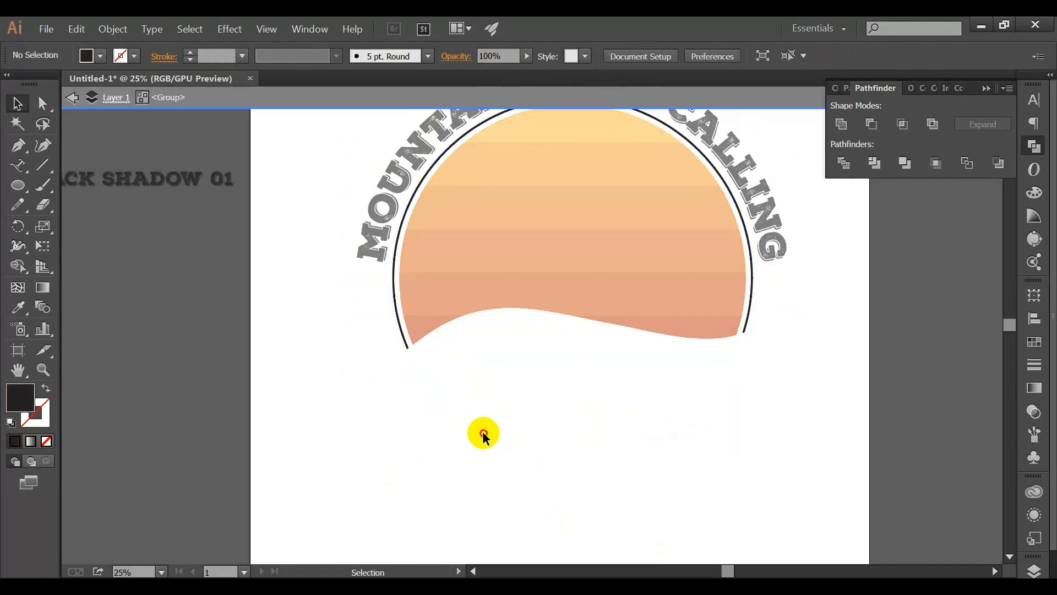
double_click(483, 430)
scroll(786, 380, "up", 4)
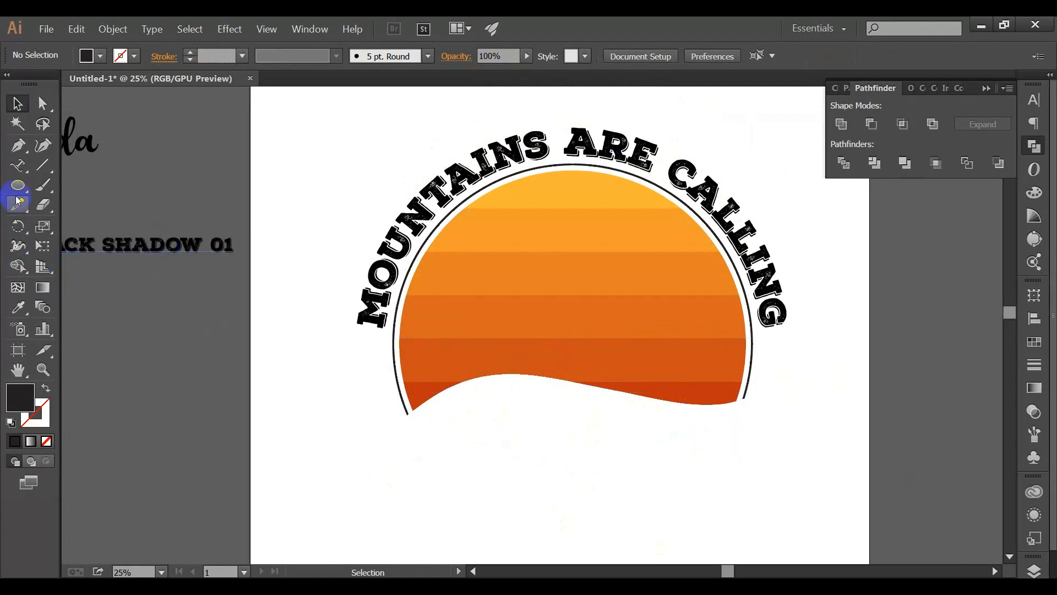
Step: Add the text "AND I MUST GO" beneath the cut sunset in the Nexa Rust Slab Black Shadow font
left_click_drag(25, 166, 56, 167)
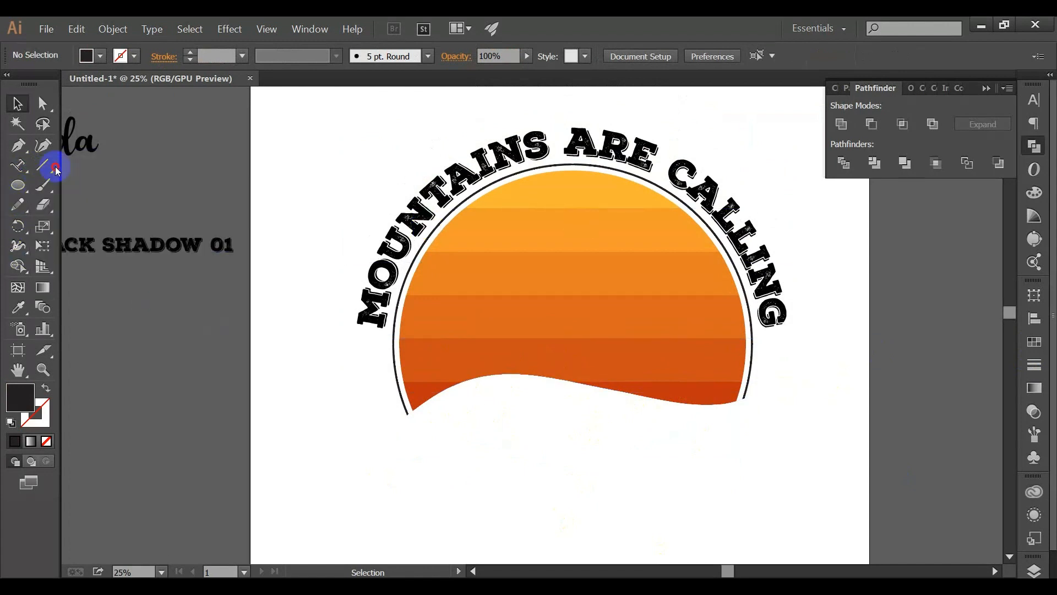
left_click(381, 507)
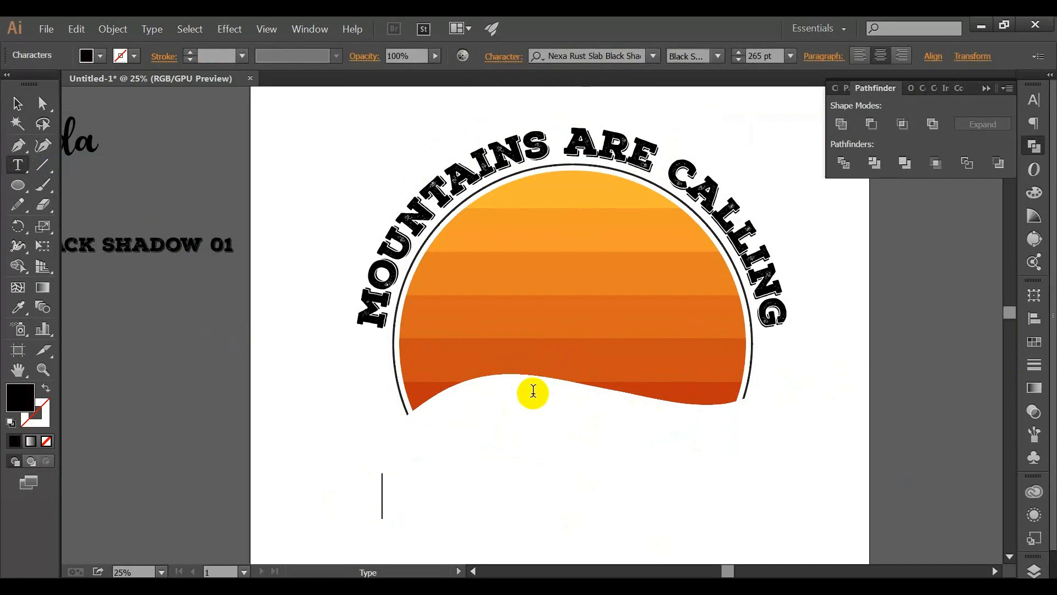
type("AND")
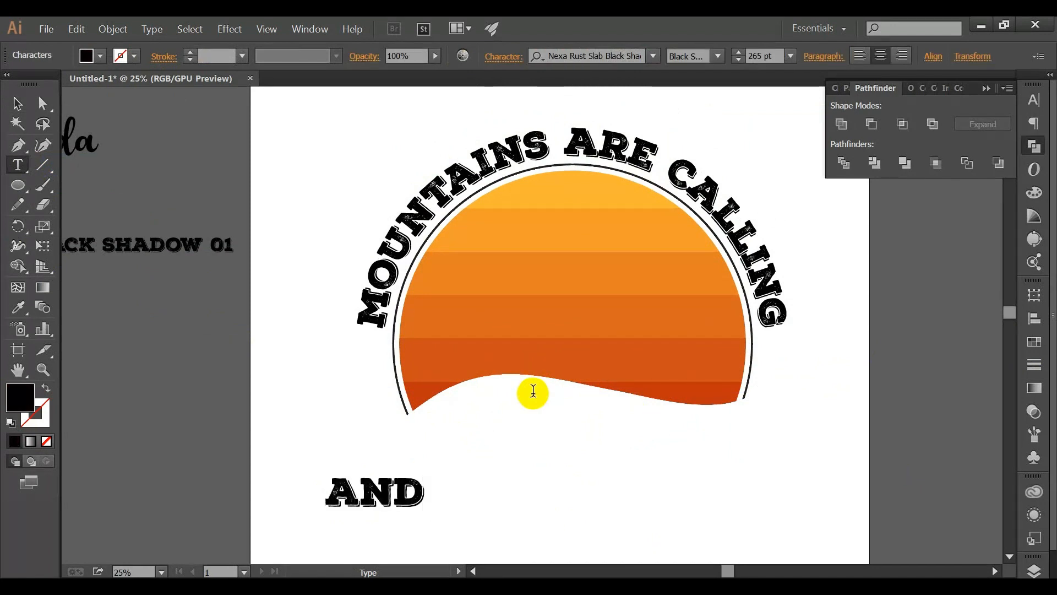
key("BackSpace")
key("BackSpace")
key("BackSpace")
type("A")
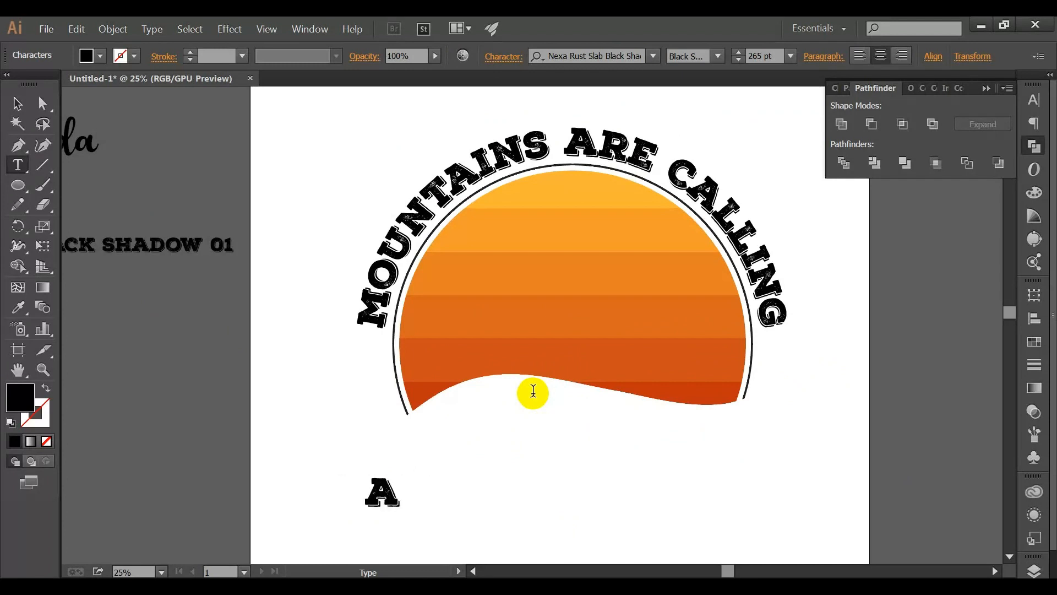
type("ND I")
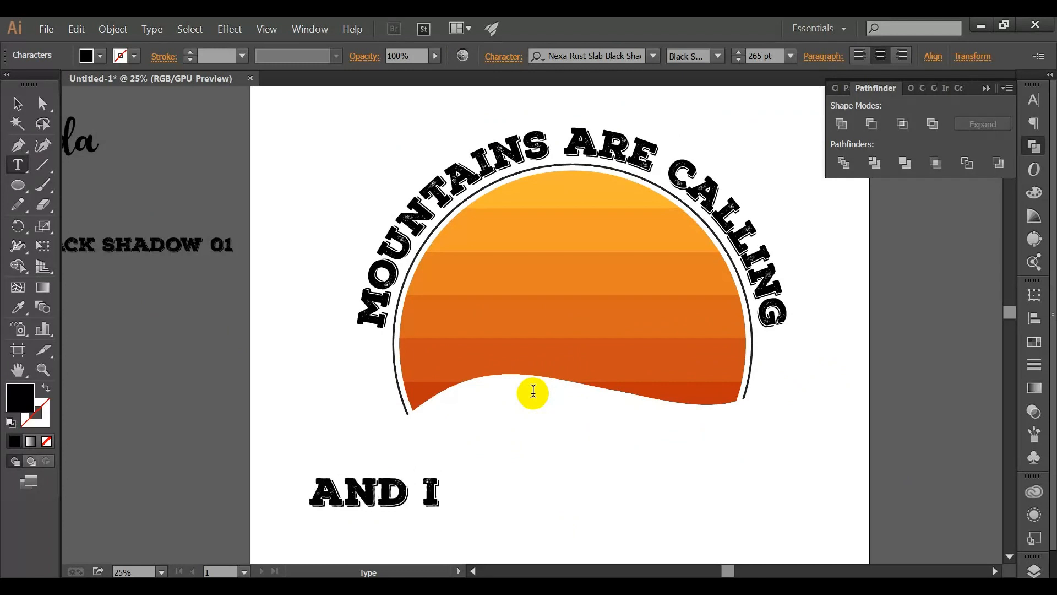
type(" MUST ")
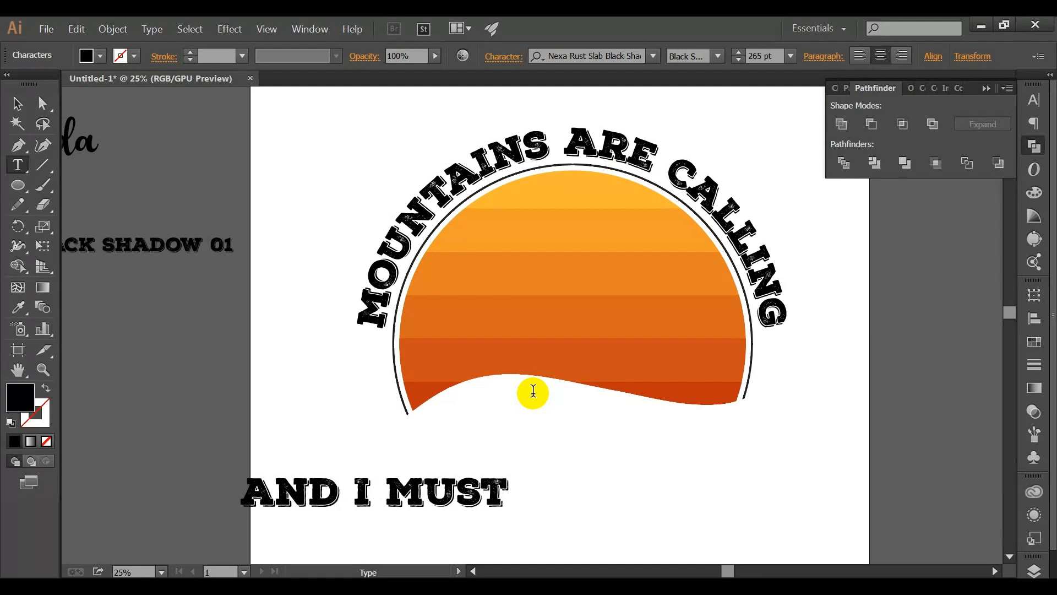
type("GO")
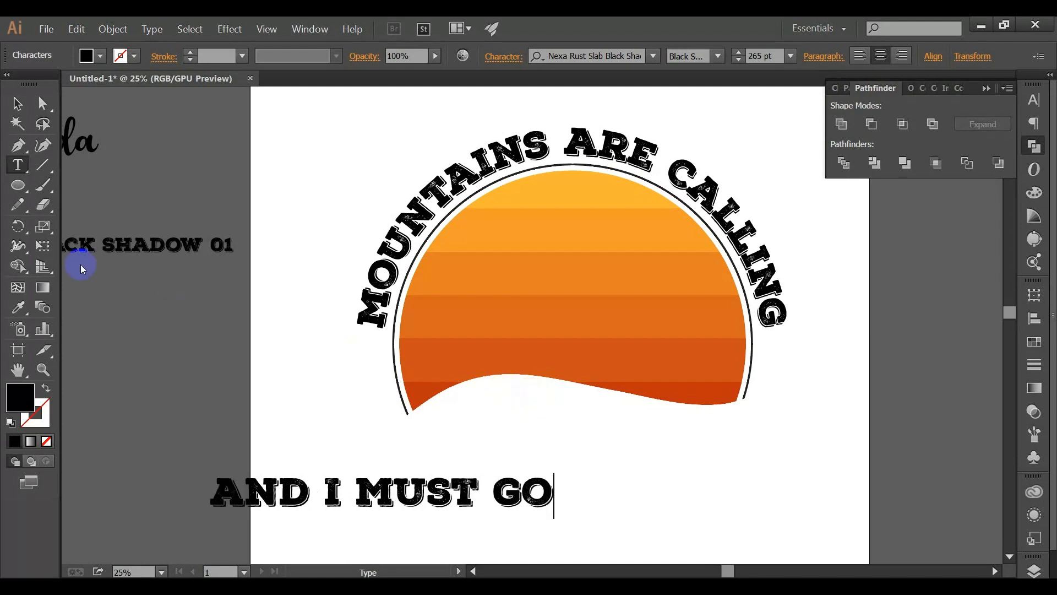
Step: Reposition the "AND I MUST GO" text beneath the sunset and restyle it with the Eyedropper from the Paula Matilda font sample
left_click(22, 100)
left_click_drag(377, 490, 525, 470)
left_click_drag(275, 357, 519, 379)
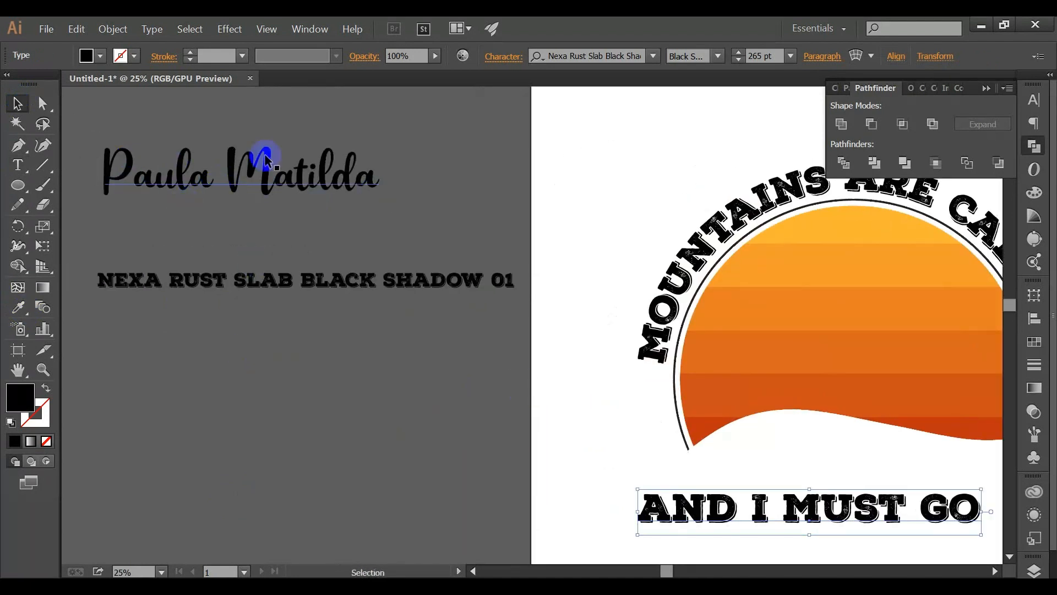
left_click(12, 311)
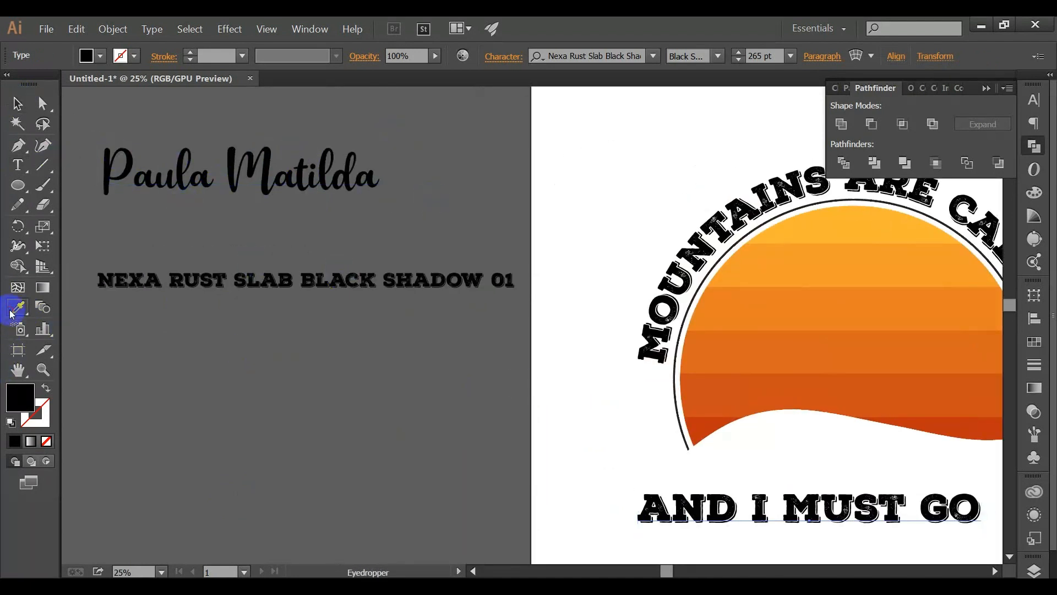
left_click(152, 205)
left_click(12, 105)
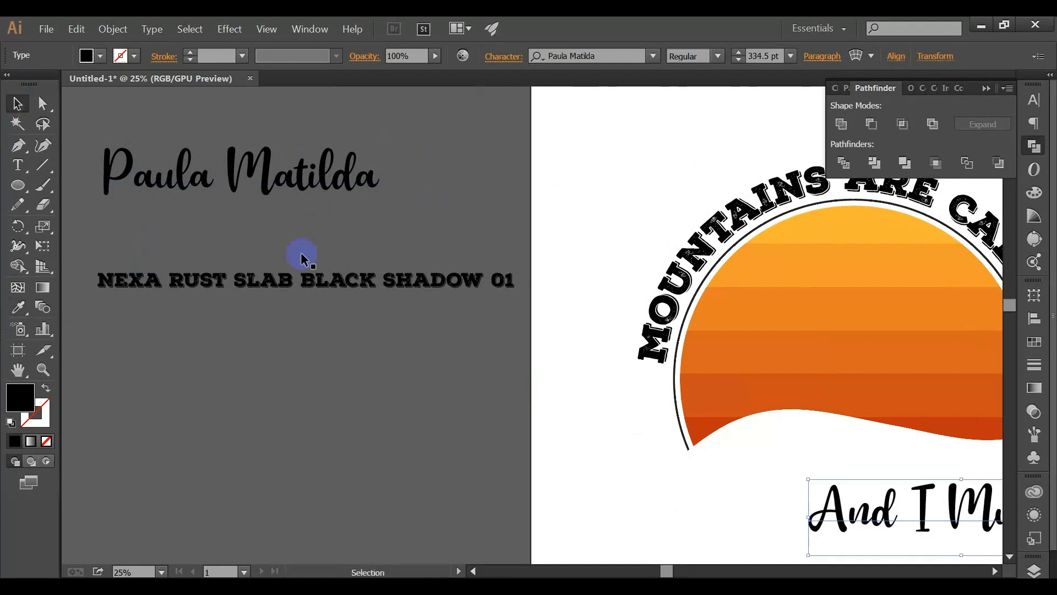
left_click_drag(712, 499, 374, 406)
left_click_drag(618, 424, 517, 388)
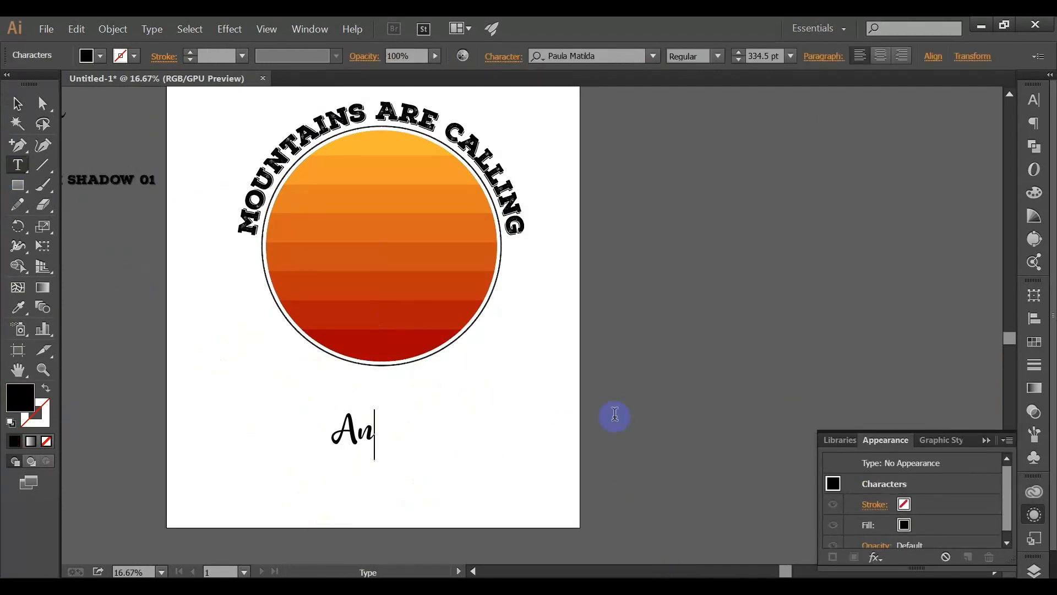
Step: Enter the text "And I Must Go" in Paula Matilda and enlarge it to about 457 pt across the circle's base
type("Go")
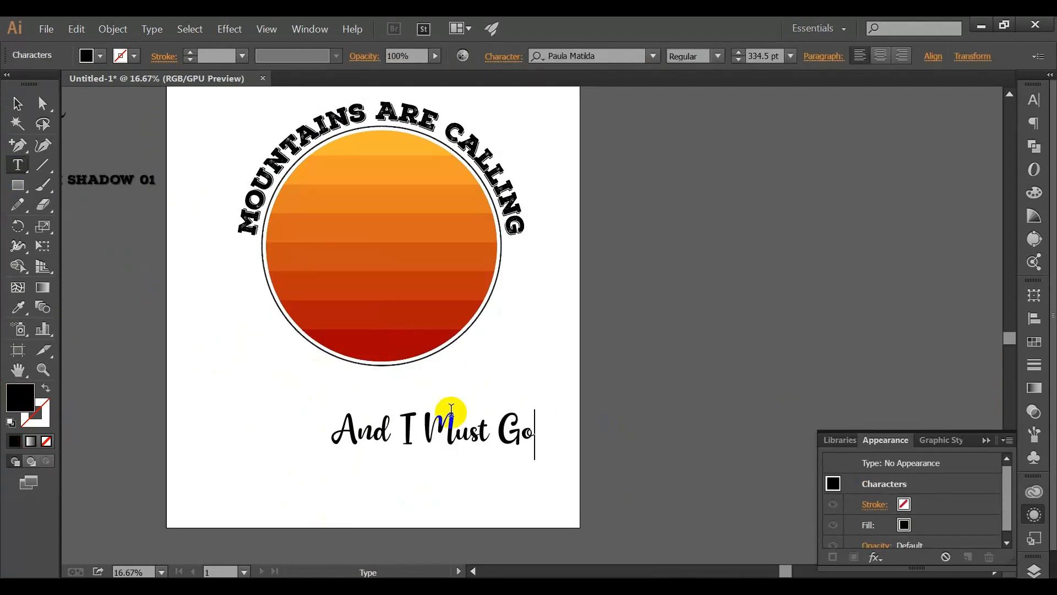
key("Escape")
left_click_drag(441, 453, 523, 354)
left_click_drag(266, 354, 241, 355)
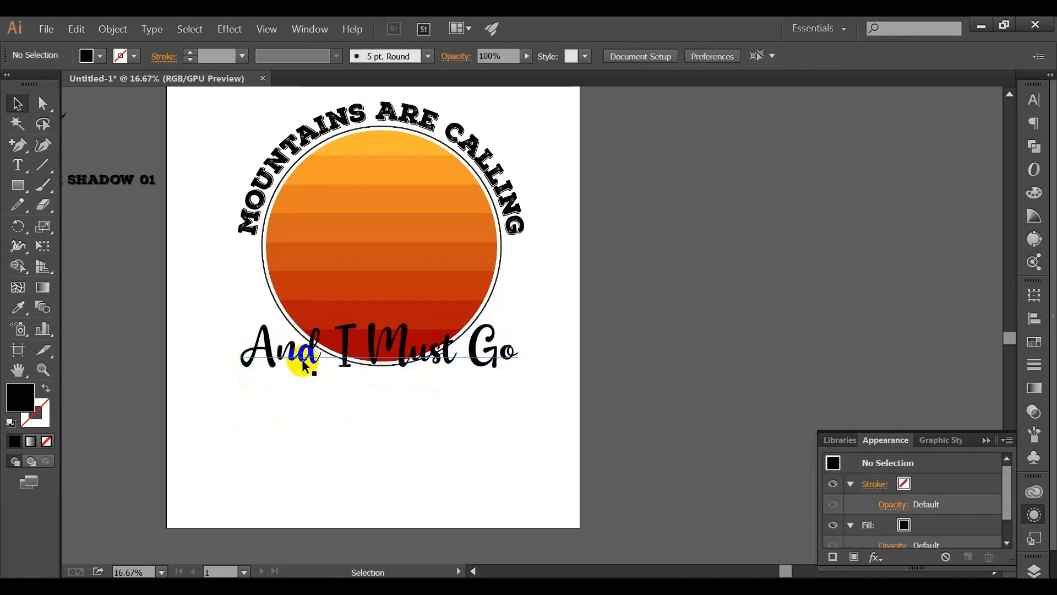
Step: Apply a horizontal Flag warp with a bend of about -41% to the "And I Must Go" text
left_click(229, 41)
mouse_move(292, 235)
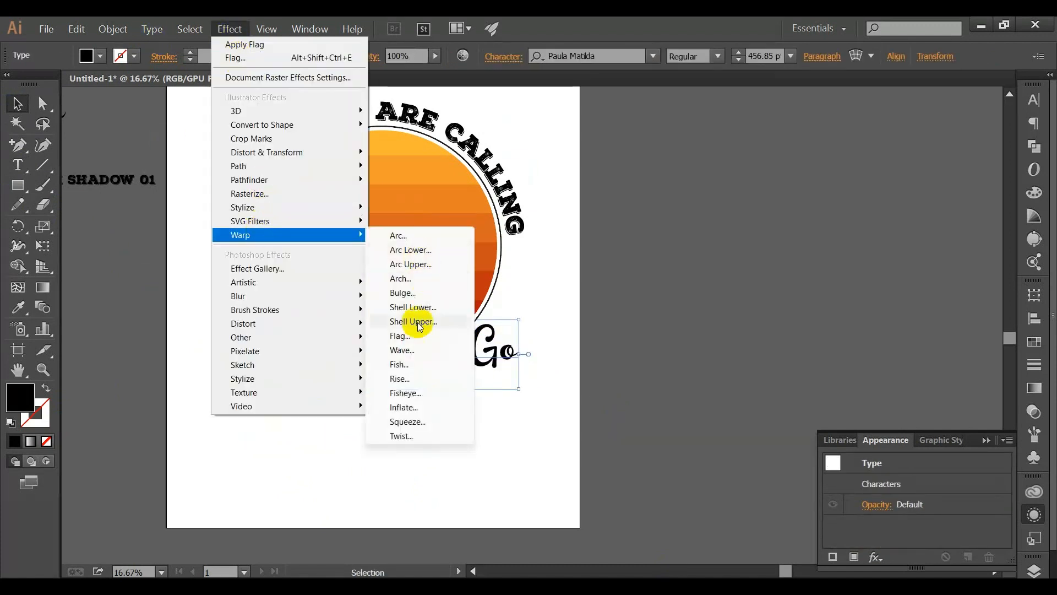
left_click(406, 338)
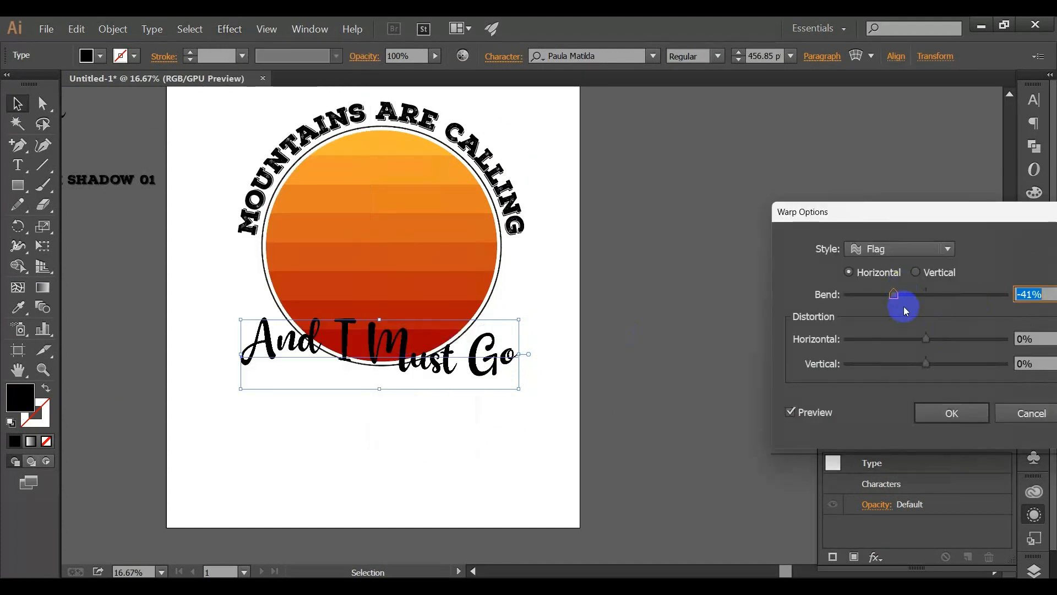
left_click_drag(897, 296, 897, 301)
key("Return")
left_click(423, 385)
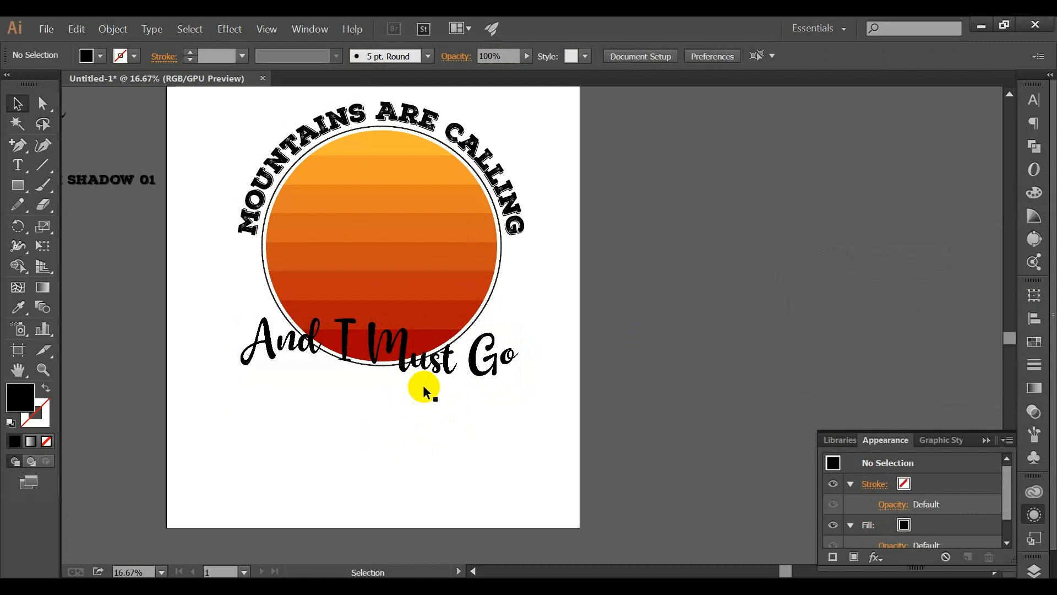
Step: Scale the warped text down to about 388 pt, roughly the ring's width, and move it up over the circle's lower stripes
scroll(408, 395, "up", 1)
left_click(430, 351)
left_click(570, 325, "shift")
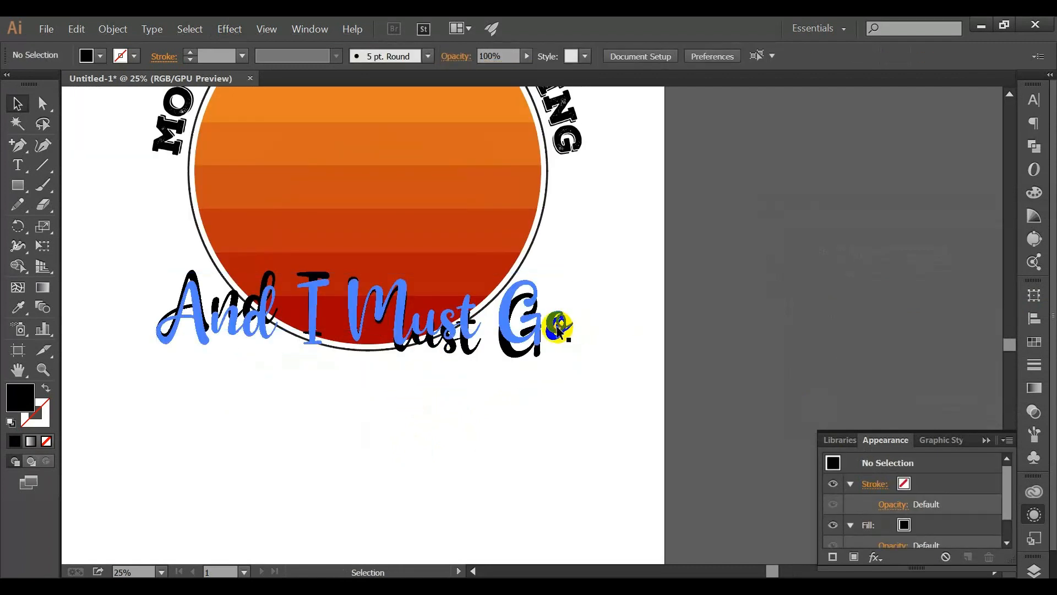
left_click(569, 325)
left_click_drag(569, 325, 547, 326)
left_click_drag(157, 325, 197, 324)
left_click_drag(264, 326, 273, 251)
left_click(254, 434)
left_click(258, 384)
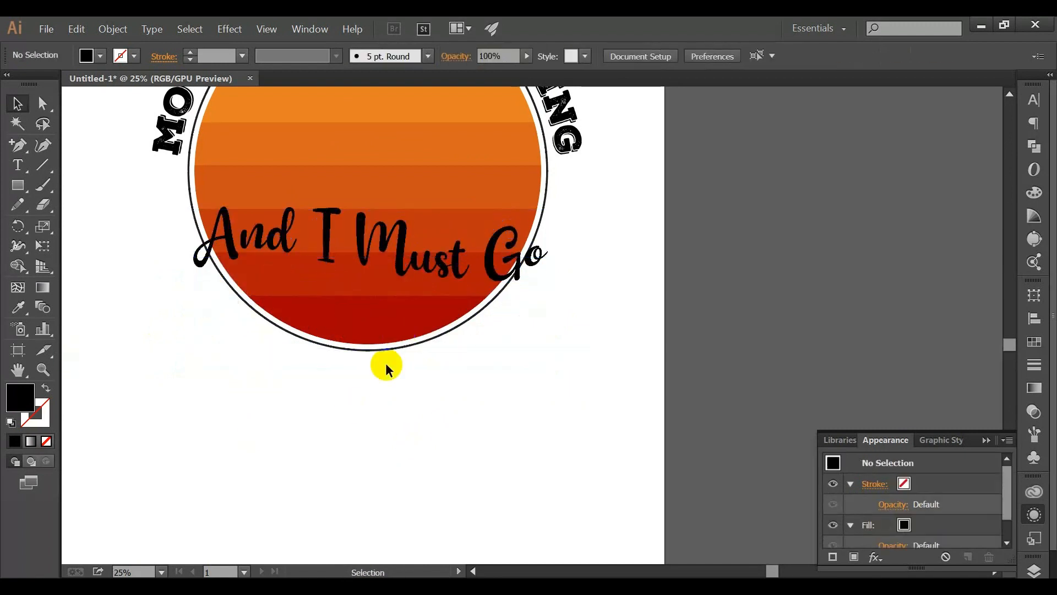
Step: Erase a wavy band across the striped circle and ring along the top of the text, replacing a first, higher stroke
left_click(380, 342)
left_click(43, 204)
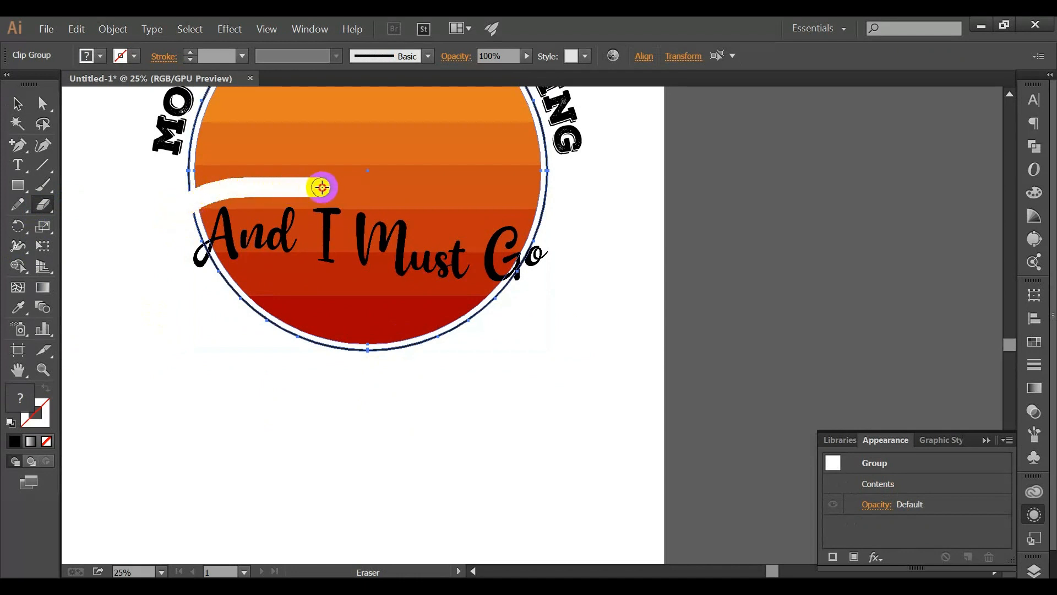
left_click_drag(393, 202, 567, 212)
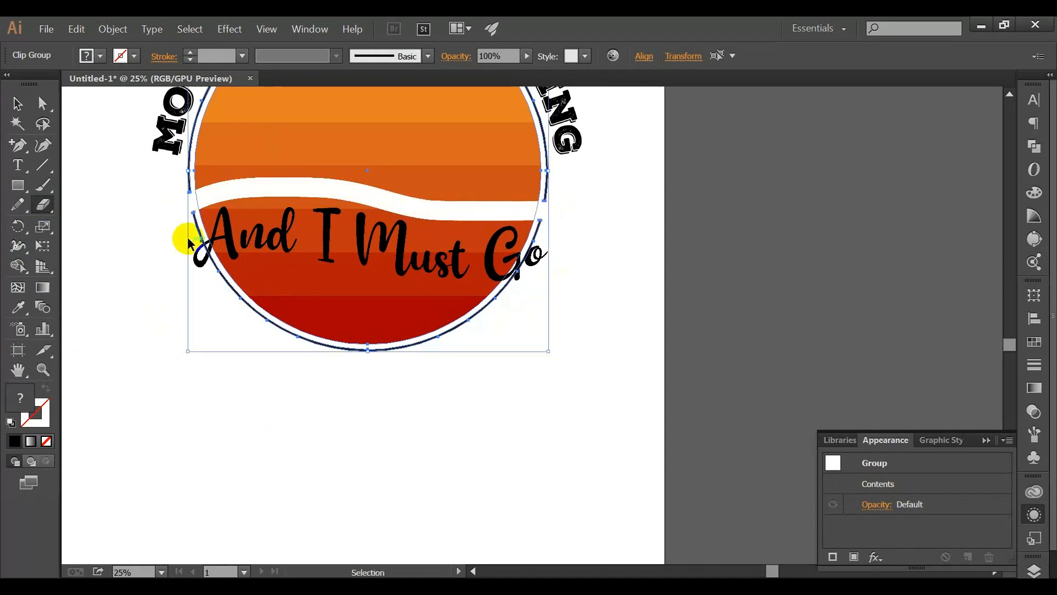
key("ctrl+z")
mouse_move(194, 224)
left_mouse_down()
mouse_move(245, 205)
mouse_move(566, 215)
left_mouse_up()
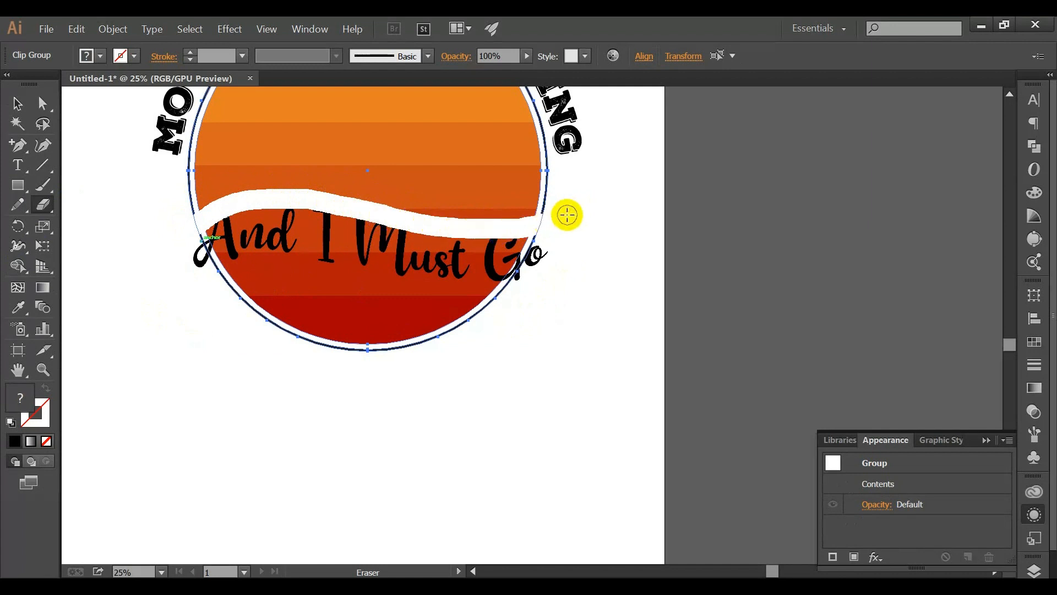
Step: Isolate the striped circle's clip group, delete the two lowest red stripes and exit isolation mode
left_click(17, 103)
left_click(308, 379)
double_click(326, 332)
double_click(341, 311)
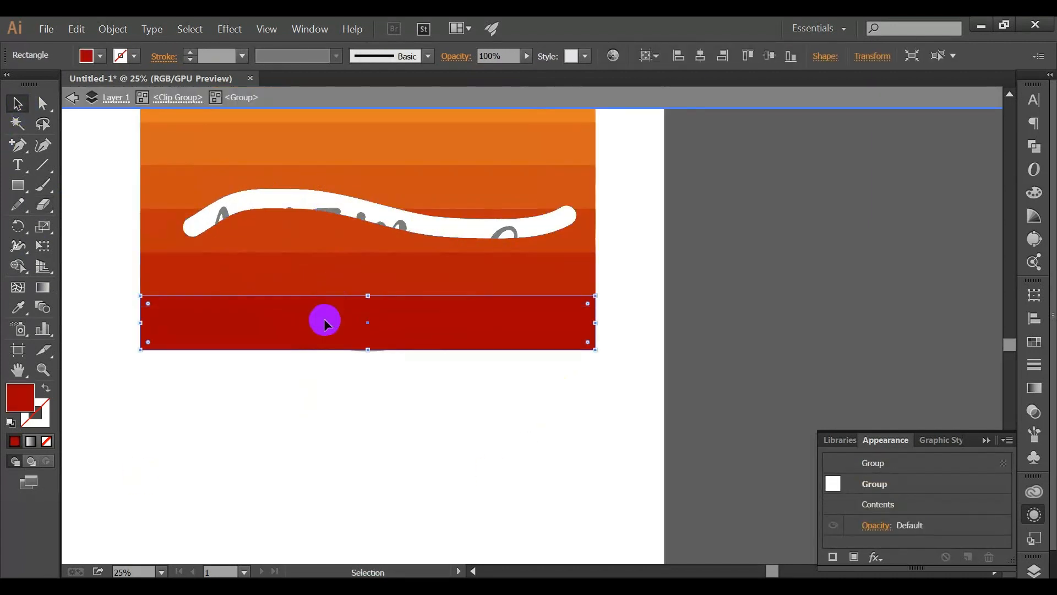
key("Delete")
left_click(335, 278)
key("Delete")
double_click(339, 358)
Step: Isolate the lowest stripe of the circle, erase through its end left of the wave and delete the part below the wave
left_click(319, 243)
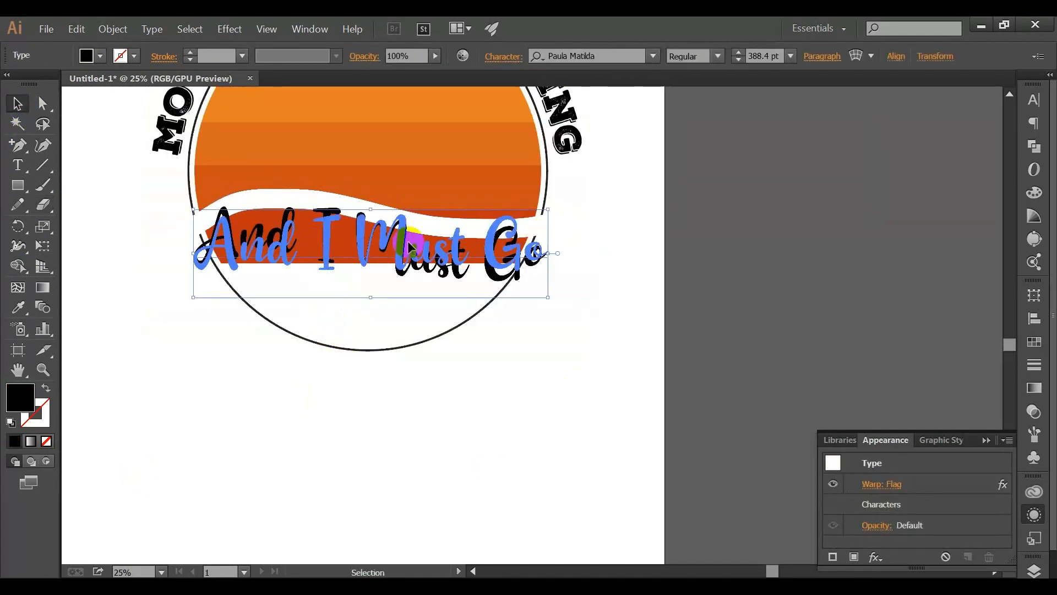
left_click(163, 104)
left_click(255, 263)
double_click(259, 262)
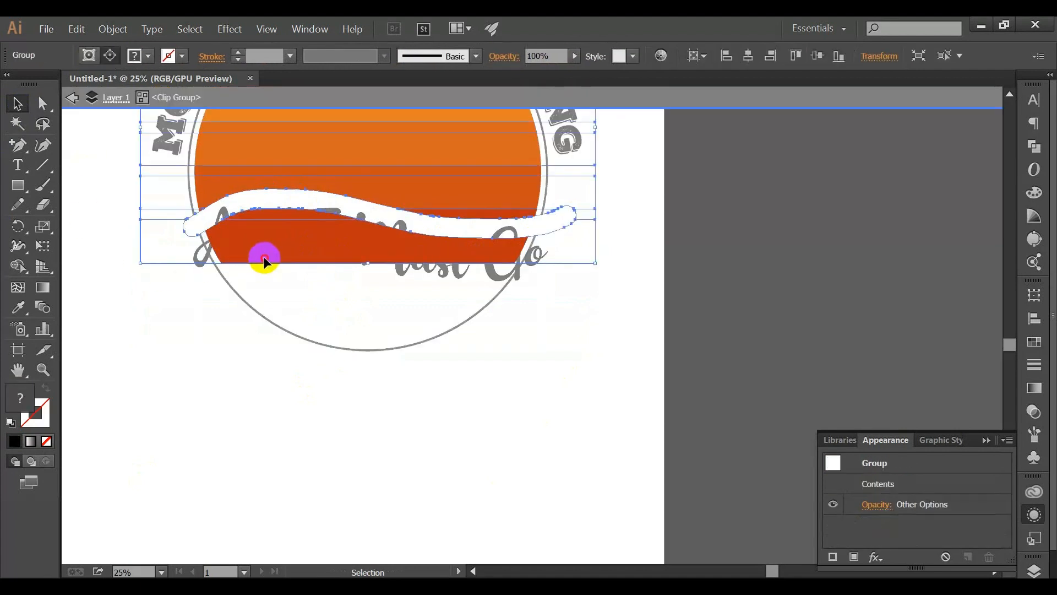
double_click(282, 247)
double_click(282, 246)
key("shift+e")
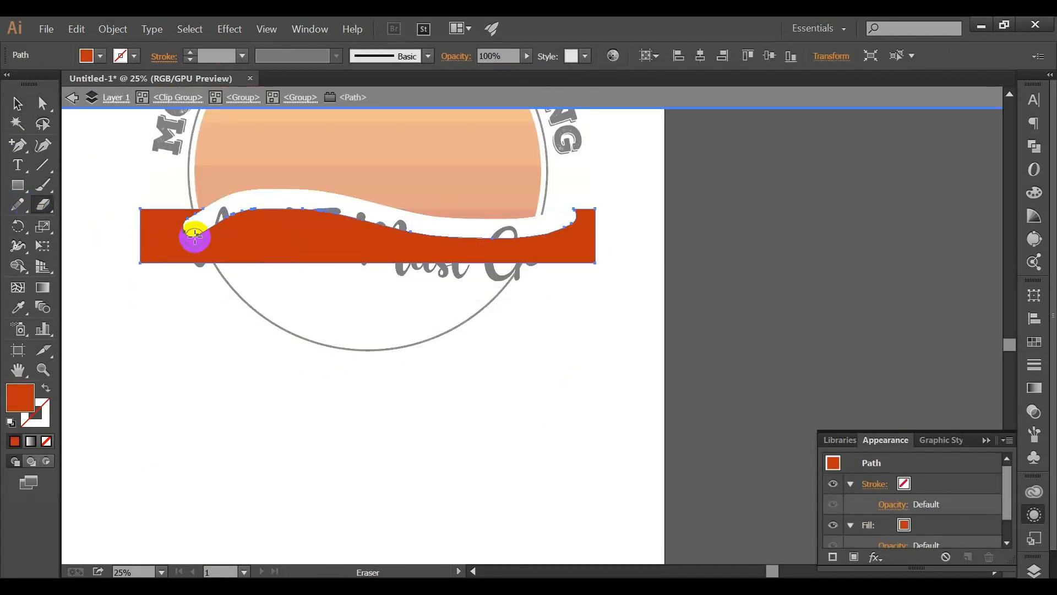
left_click_drag(189, 229, 191, 263)
left_click(16, 103)
left_click(323, 250)
key("Delete")
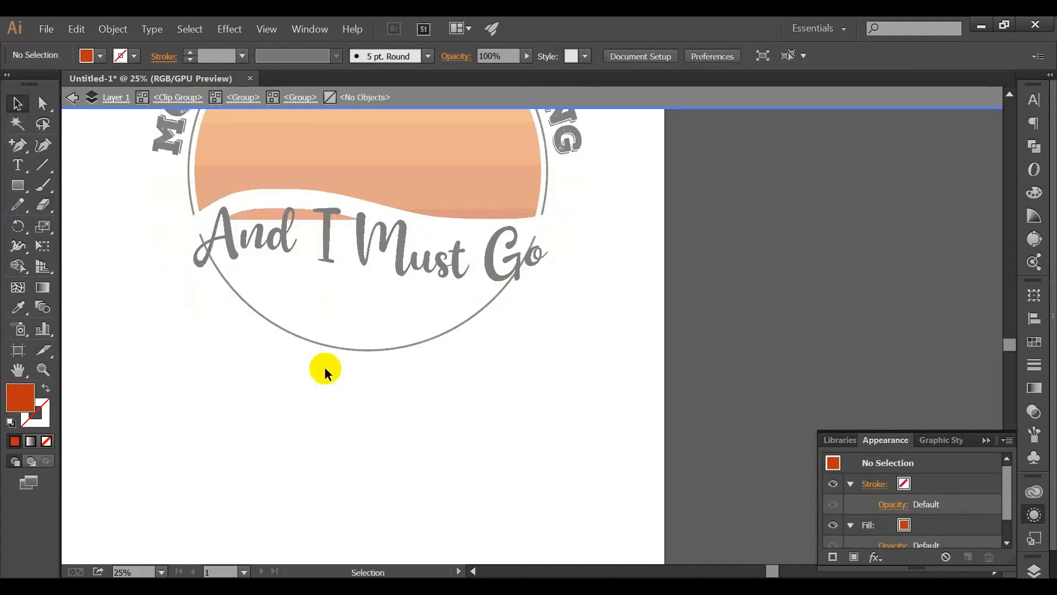
double_click(323, 368)
Step: Delete the leftover orange sliver under the wave cut inside the circle's clip group and exit isolation mode
double_click(264, 217)
left_click(254, 215)
key("Delete")
double_click(272, 370)
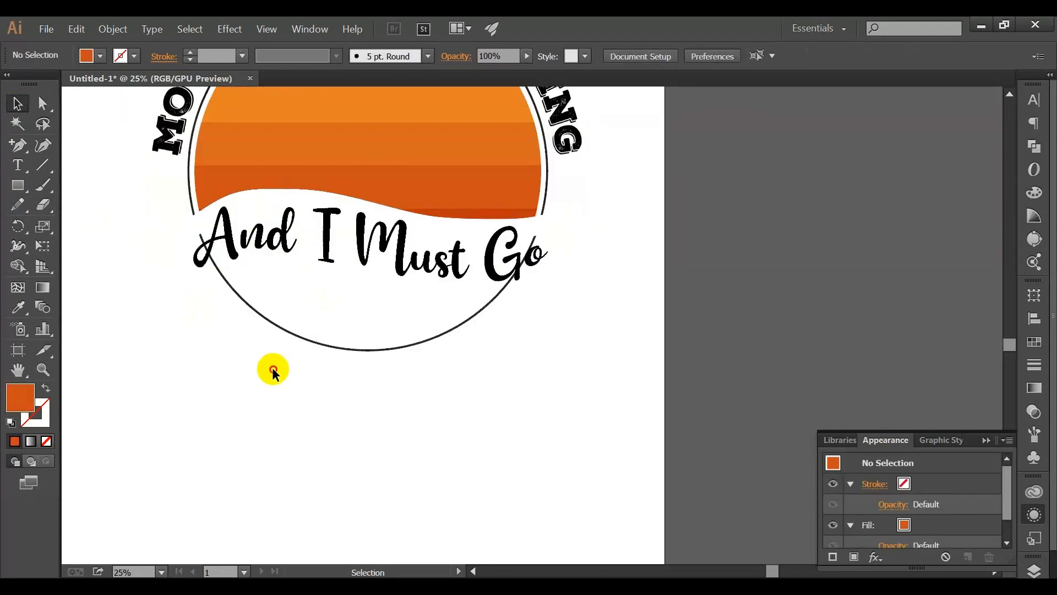
Step: Smooth the wavy lower edge of the striped circle with the Smooth tool
double_click(457, 215)
left_click(434, 193)
left_click_drag(17, 204, 66, 234)
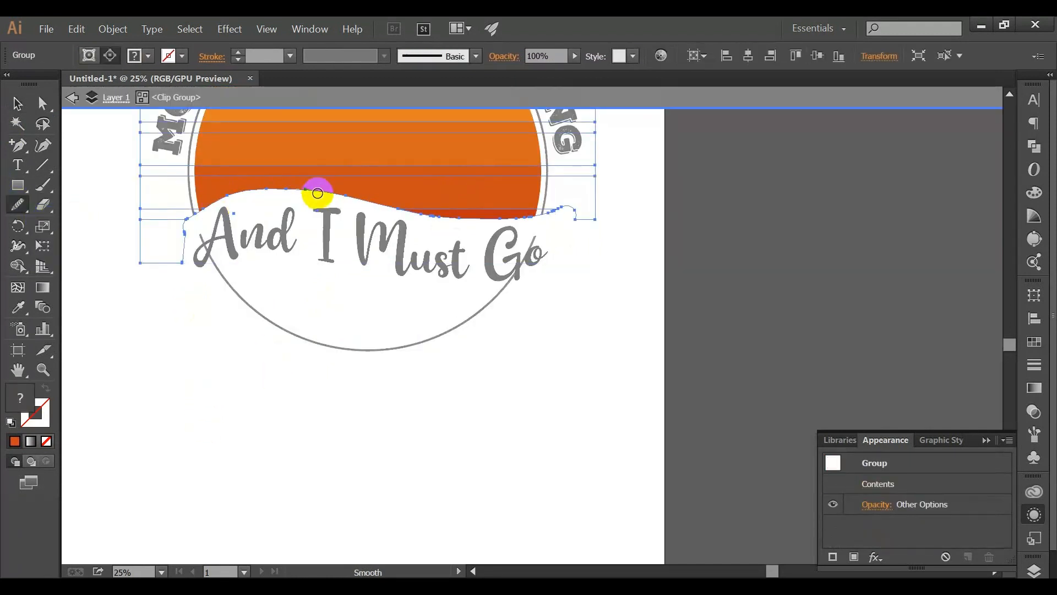
mouse_move(246, 200)
left_mouse_down()
mouse_move(326, 196)
mouse_move(514, 217)
left_mouse_up()
key("v")
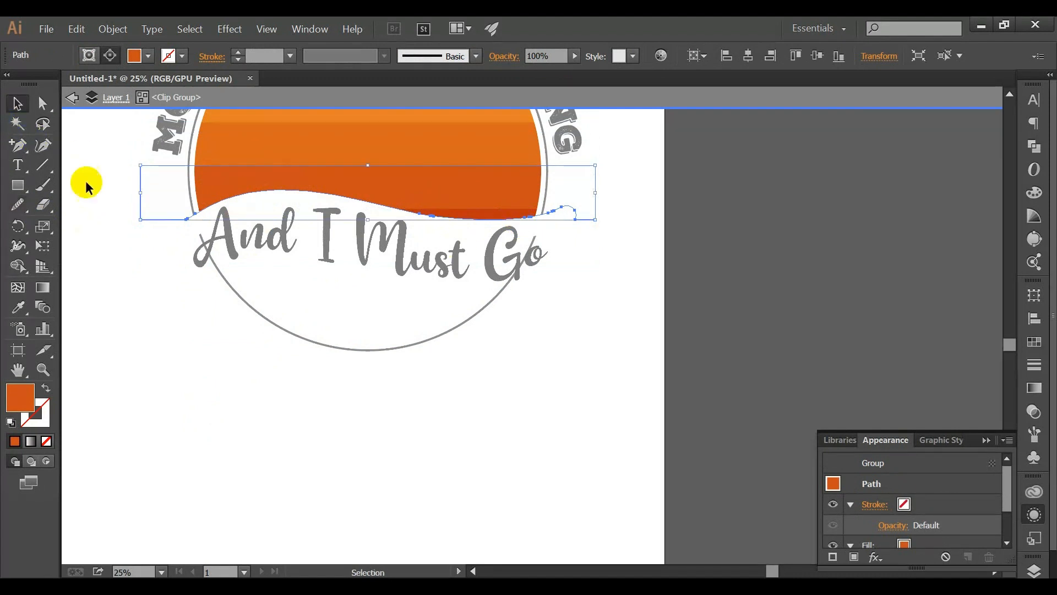
double_click(192, 328)
Step: Isolate the thin ring and delete its lower arc beneath the "And I Must Go" text
scroll(192, 328, "up", 1)
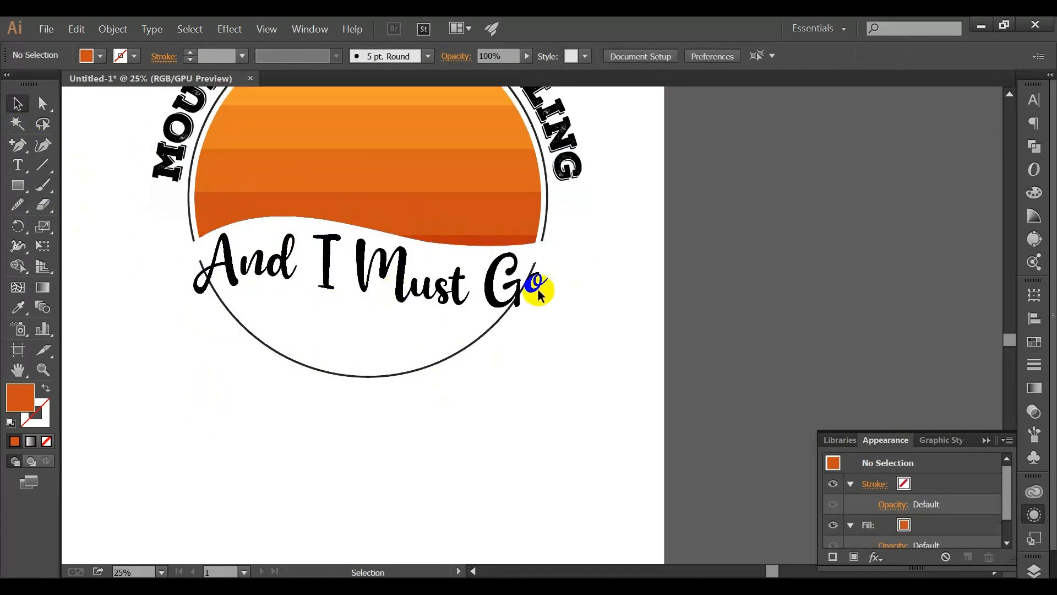
double_click(439, 361)
left_click(439, 361)
key("Delete")
double_click(415, 317)
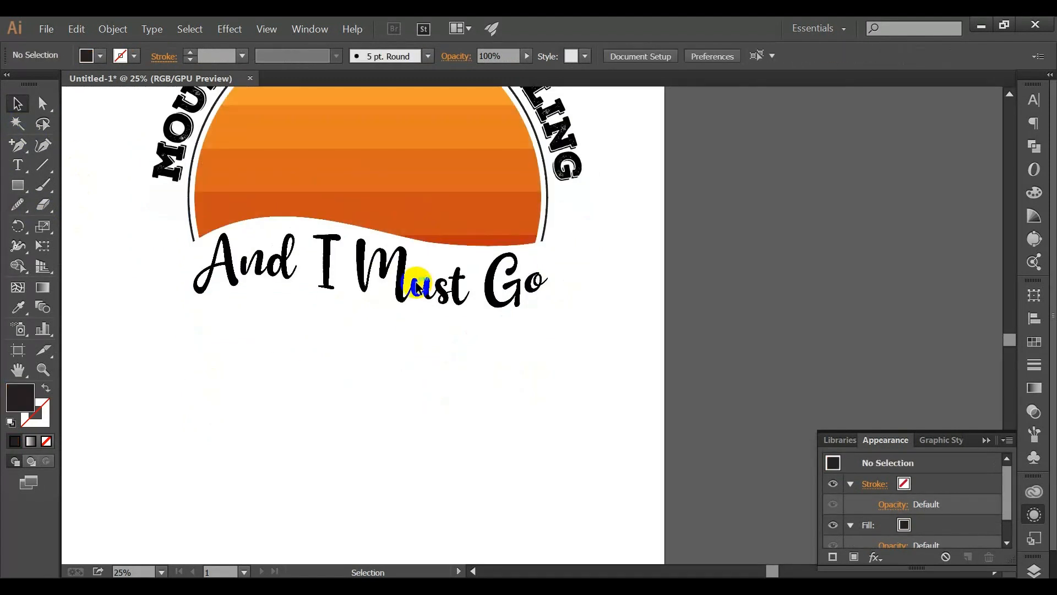
Step: Convert the "And I Must Go" script to outlines and expand its Flag warp appearance
left_click(416, 282)
key("ctrl+shift+a")
left_click(441, 304)
key("Down")
key("Down")
left_click(572, 165)
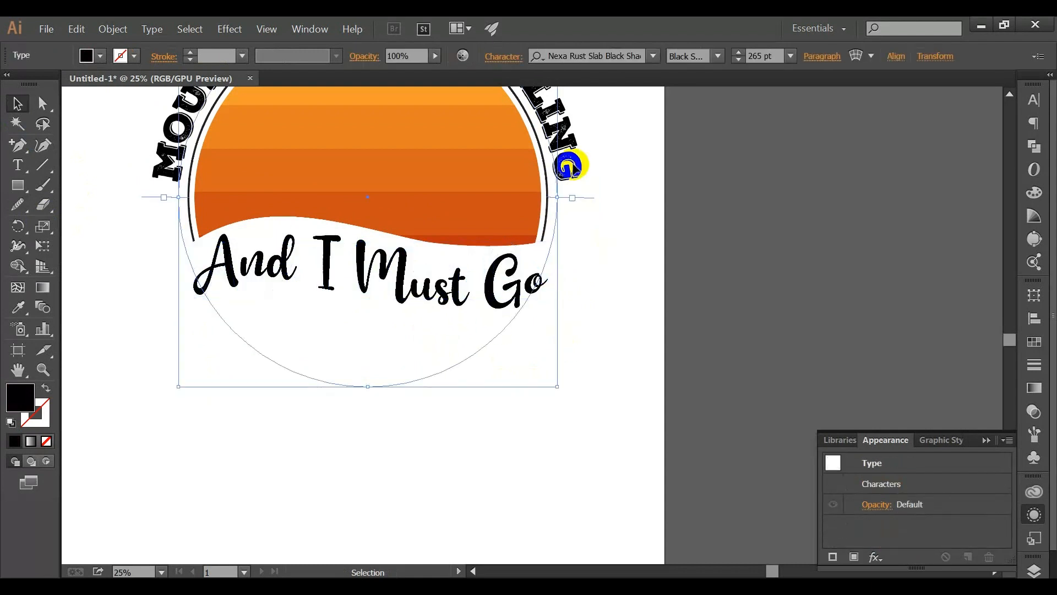
key("ctrl+shift+a")
left_click(366, 279)
left_click(116, 30)
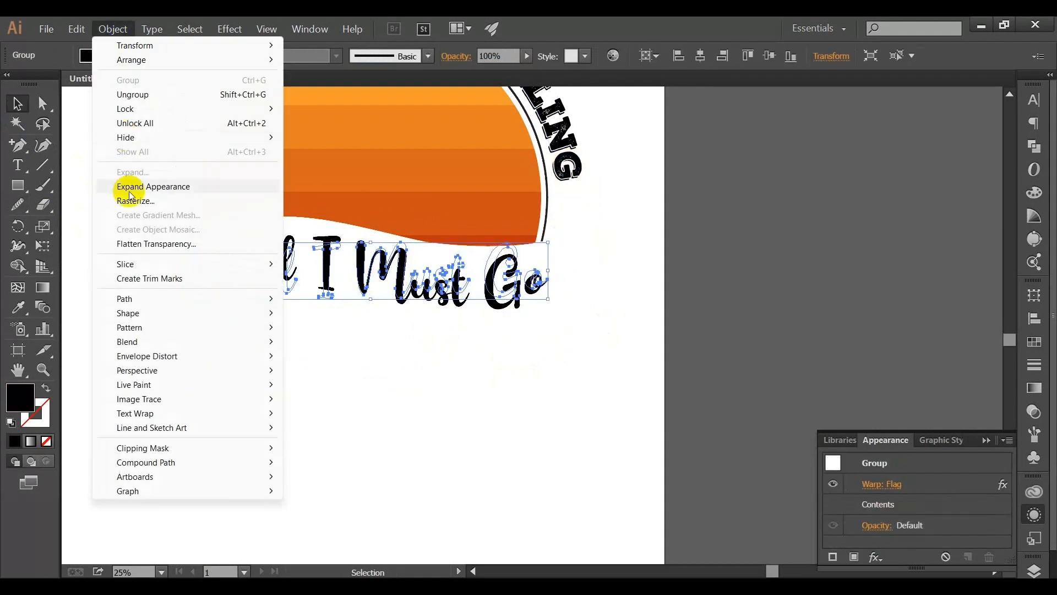
left_click(129, 187)
left_click(484, 413)
Step: Draw a closed wavy ribbon with notched ends around the "And I Must Go" text with the Pen tool, following the circle's wave cut
left_click(456, 208)
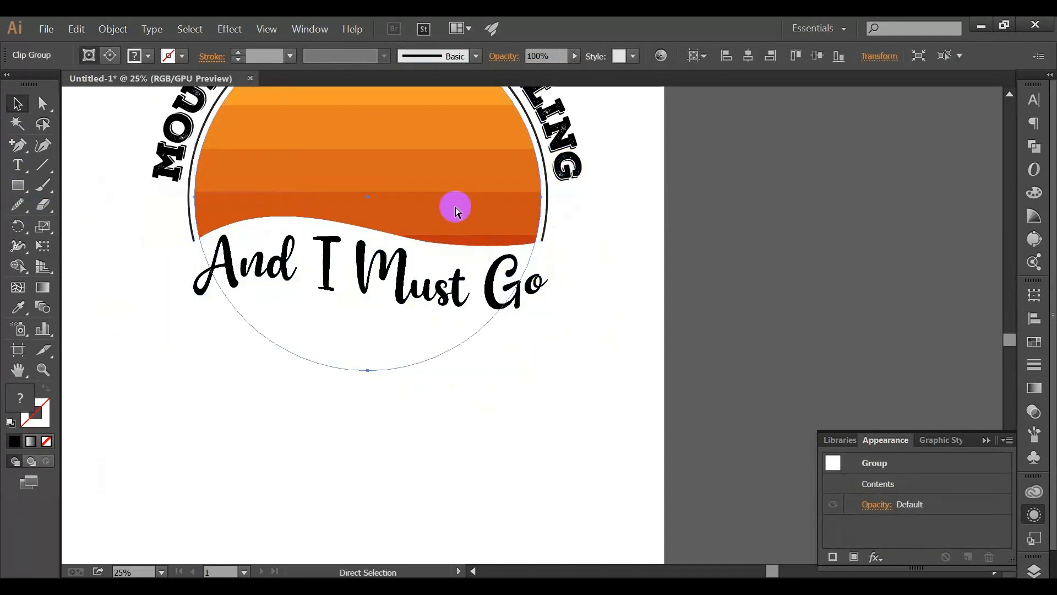
key("ctrl+shift+a")
key("p")
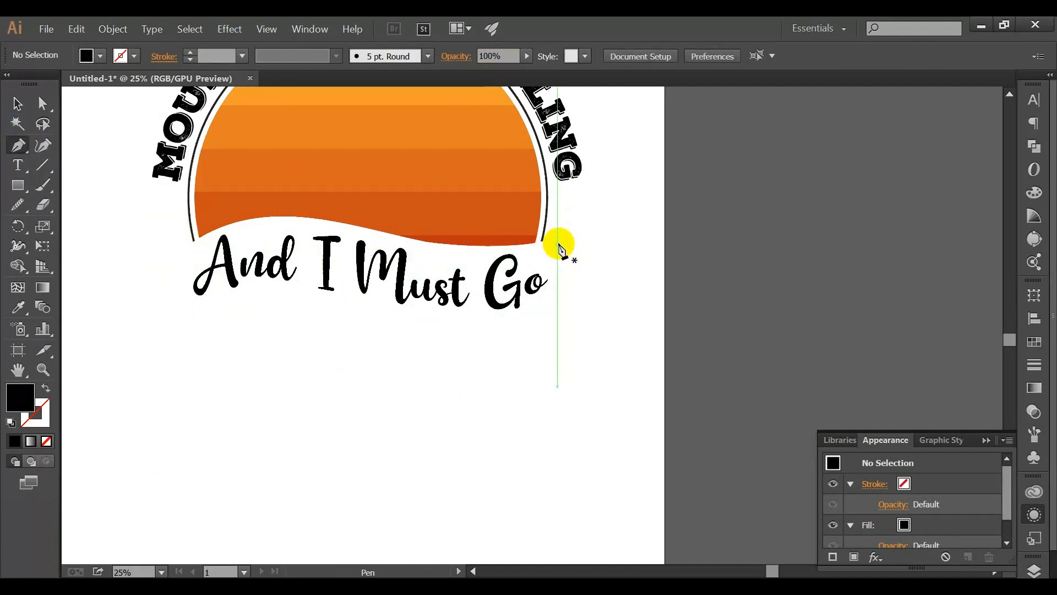
left_click(557, 243)
mouse_move(357, 232)
left_mouse_down()
mouse_move(209, 185)
mouse_move(281, 211)
mouse_move(240, 191)
left_mouse_up()
left_click(46, 388)
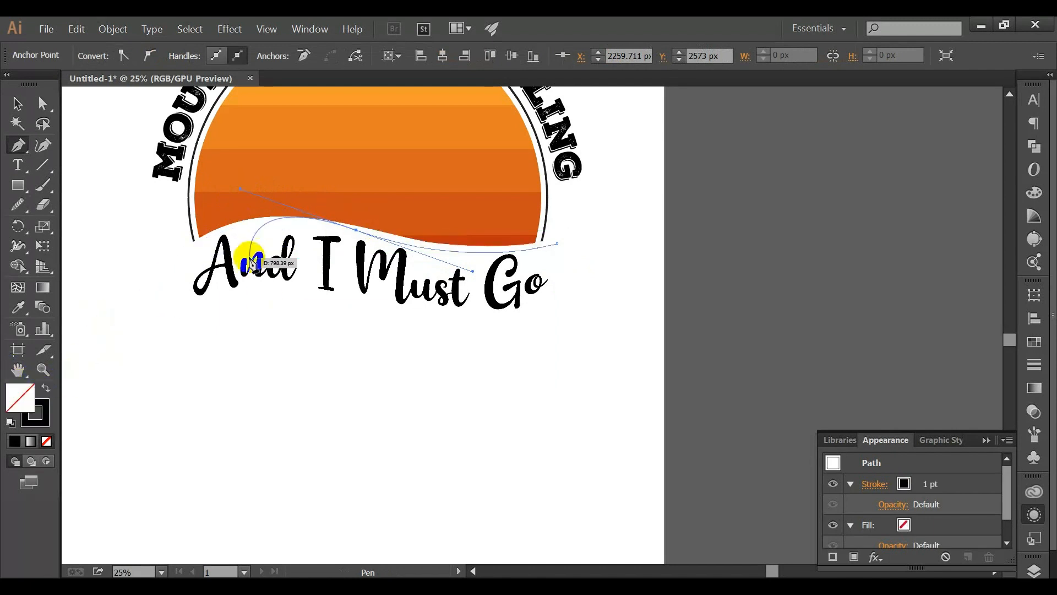
left_click(356, 229)
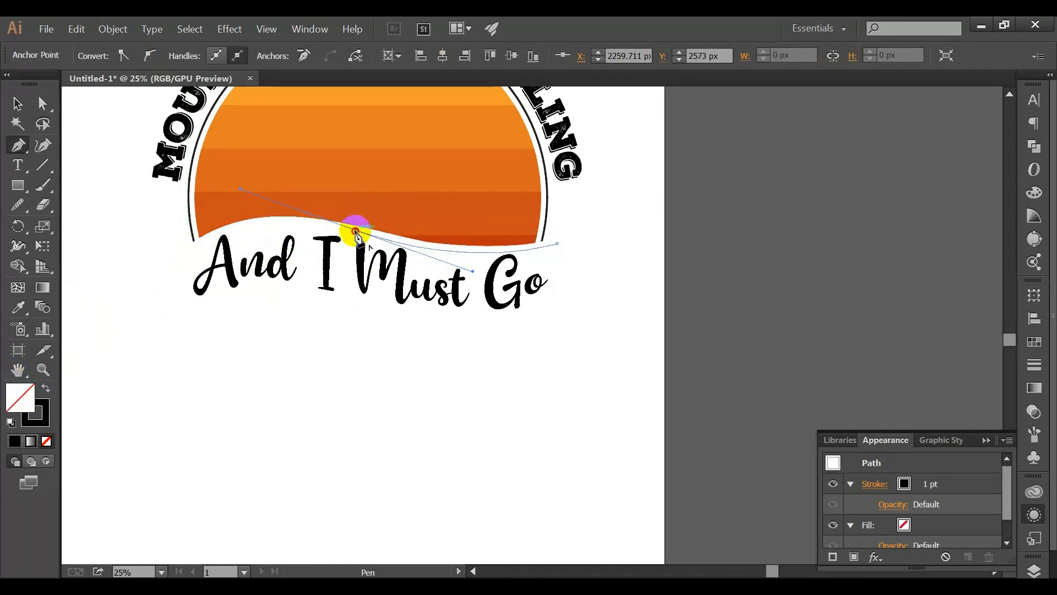
left_click_drag(182, 257, 120, 315)
left_click_drag(231, 266, 201, 312)
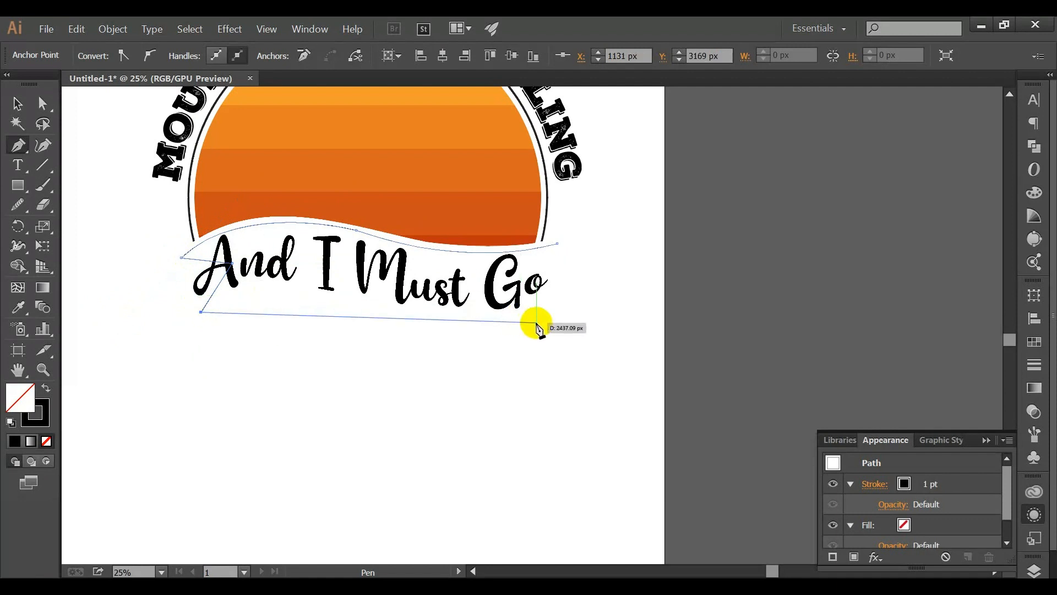
left_click_drag(361, 320, 443, 370)
left_click_drag(565, 319, 538, 283)
Step: Adjust the ribbon's corner and notch points, pulling both ends in closer to the ring's width
key("a")
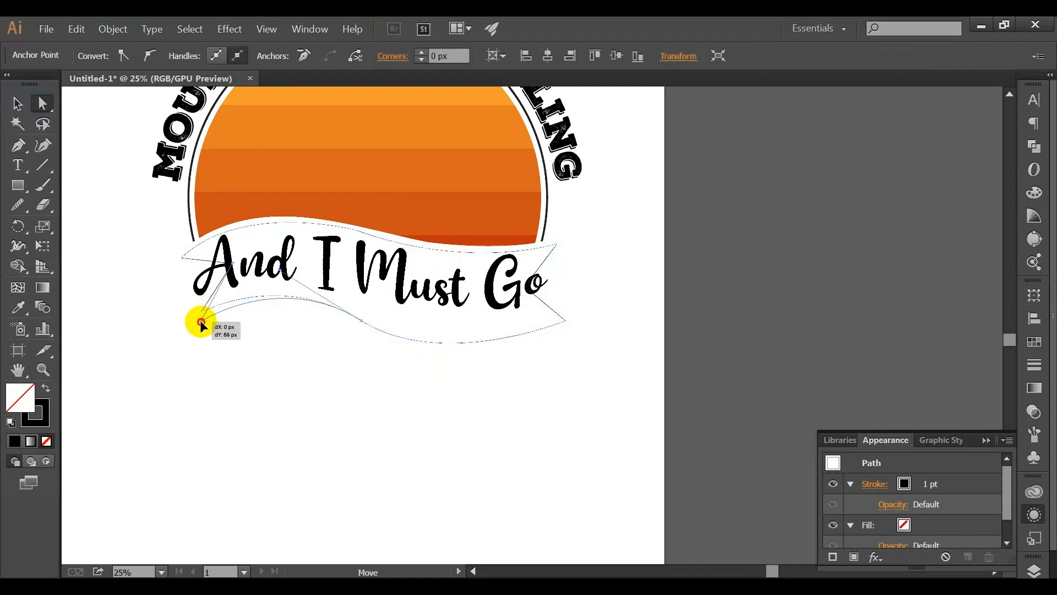
left_click_drag(201, 322, 201, 321)
left_click(184, 257)
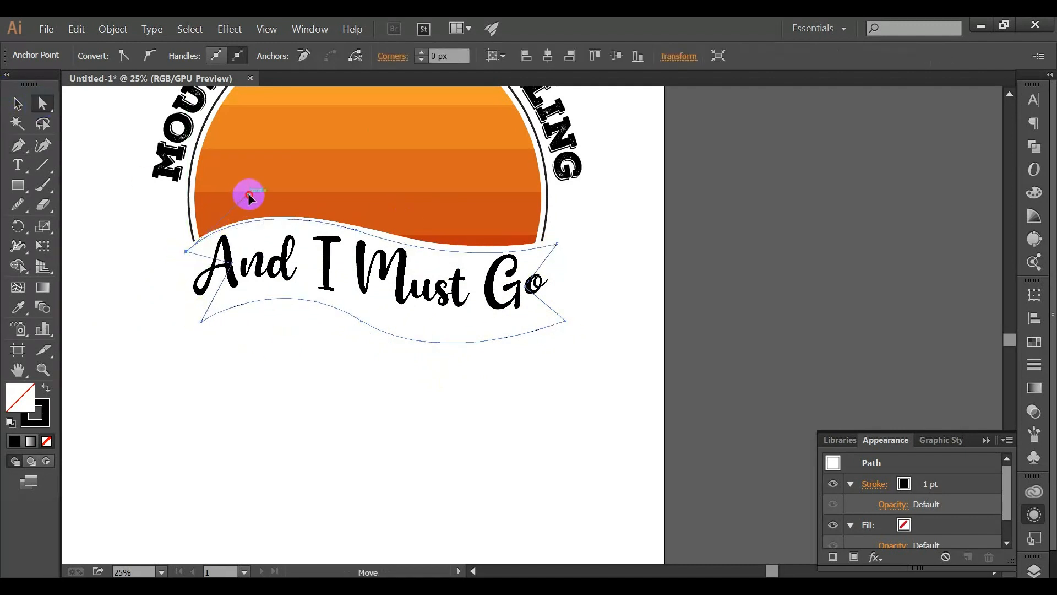
left_click(202, 322)
left_click_drag(232, 264, 225, 271)
left_click_drag(211, 317, 210, 317)
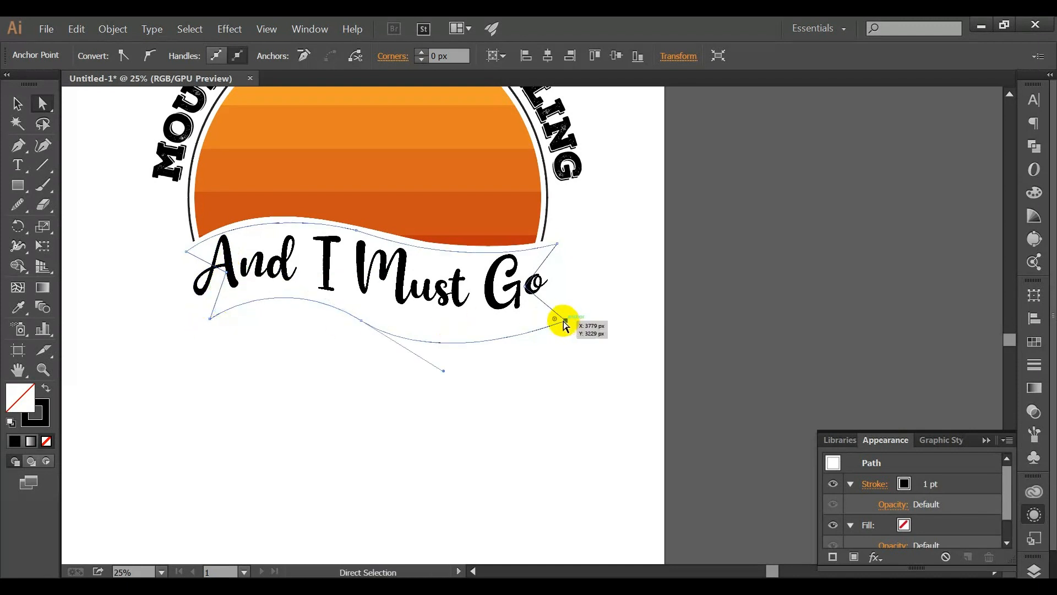
left_click_drag(563, 320, 550, 322)
left_click_drag(557, 243, 551, 245)
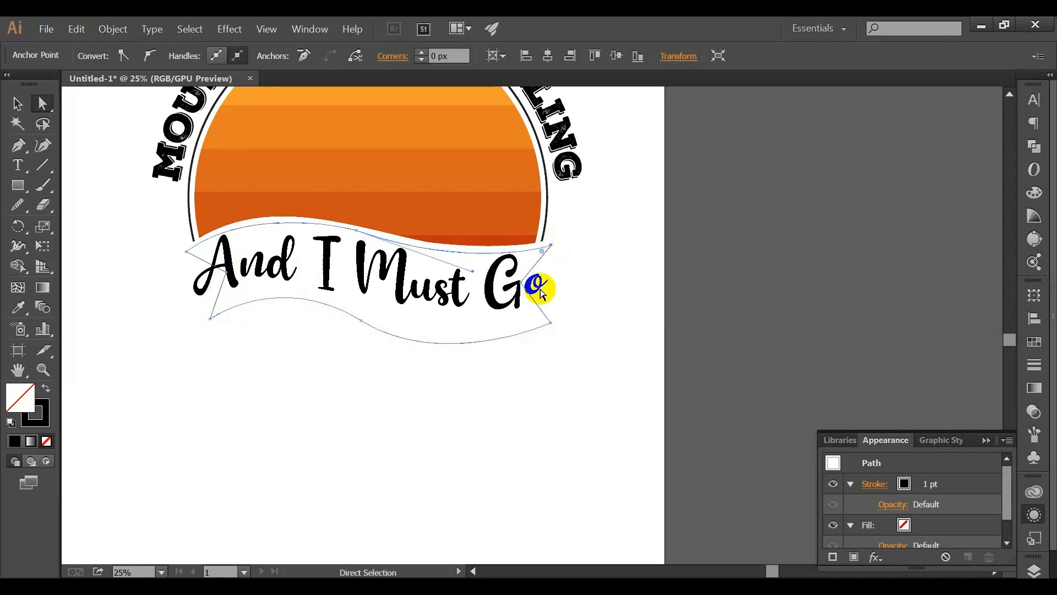
Step: Reshape the ribbon's upper and lower middle curves into parallel waves and raise its lower right corner slightly
left_click_drag(358, 229, 366, 234)
left_click(340, 383)
left_click(377, 239)
left_click(357, 235)
left_click_drag(486, 274, 480, 273)
left_click(454, 414)
left_click_drag(443, 370, 453, 354)
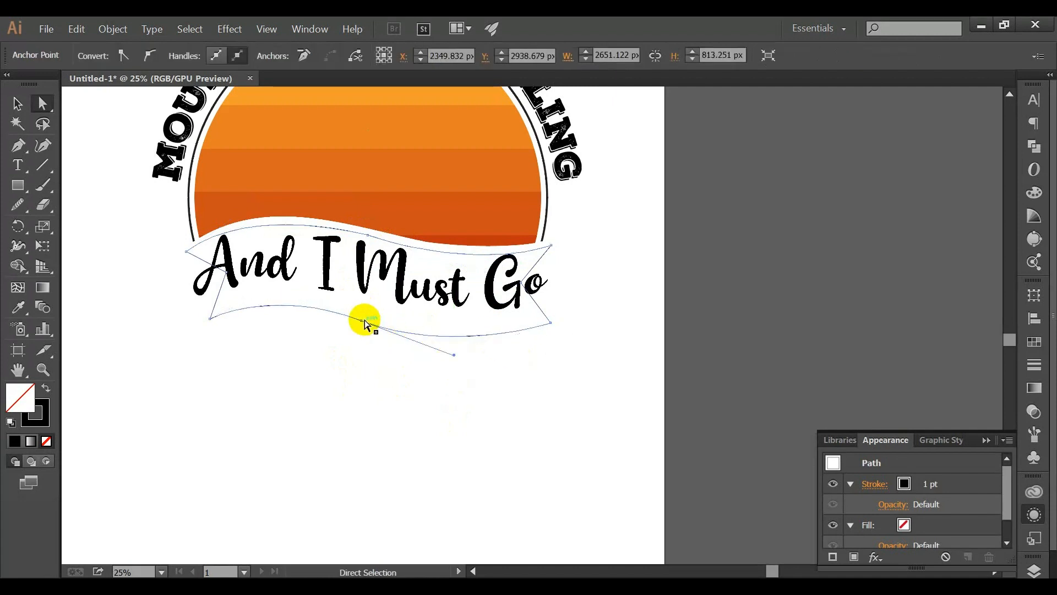
left_click_drag(361, 320, 362, 314)
left_click_drag(454, 348, 453, 348)
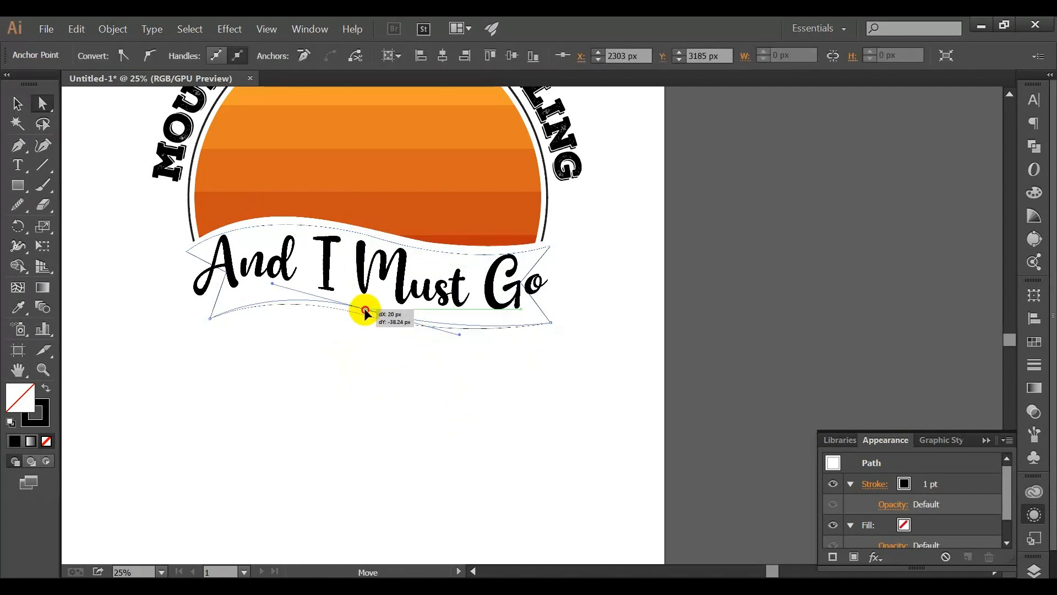
left_click(367, 336)
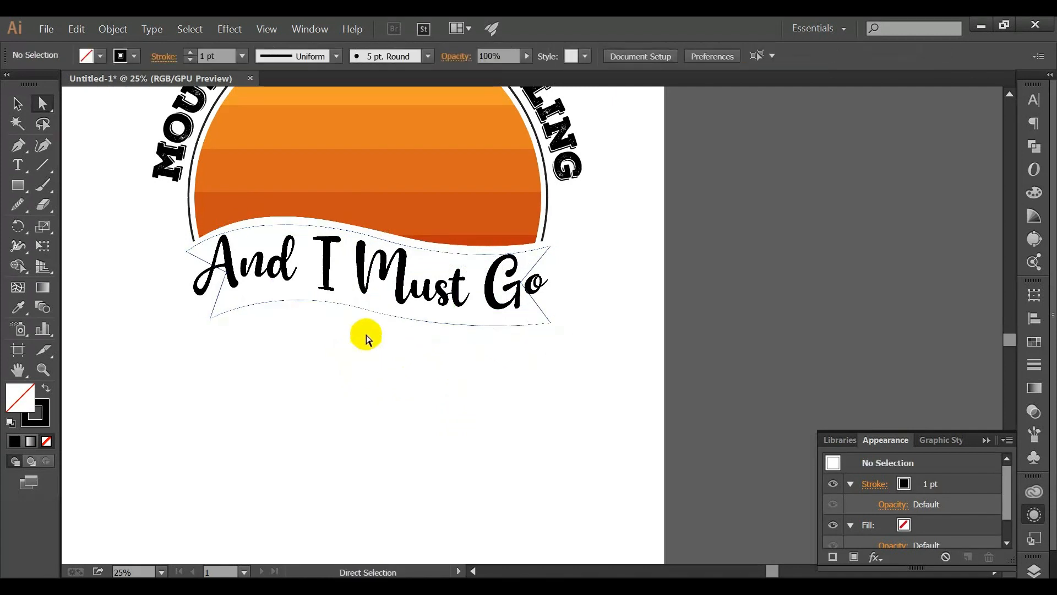
left_click(550, 316)
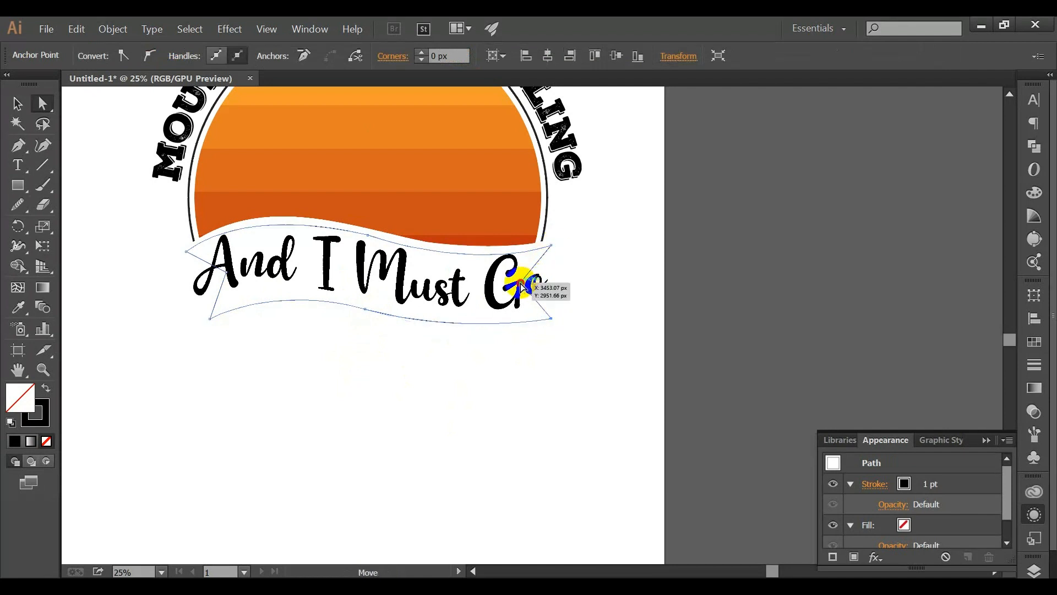
left_click(584, 331)
key("v")
left_click(327, 264)
left_click_drag(548, 309, 509, 302)
left_click_drag(441, 292, 468, 304)
left_click(440, 373)
left_click(430, 298)
left_click(452, 372)
key("ctrl+z")
key("ctrl+z")
key("ctrl+z")
Step: Scale the "And I Must Go" script down to about 2000 px wide and position it inside the ribbon
left_click_drag(551, 310, 514, 302)
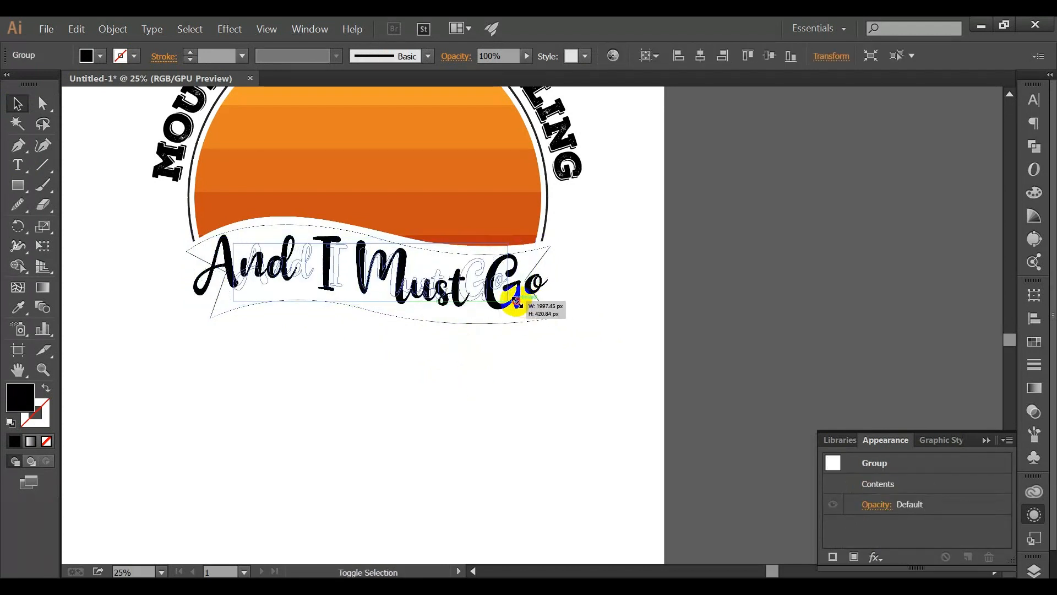
left_click(464, 397)
left_click_drag(441, 294, 440, 300)
left_click(445, 364)
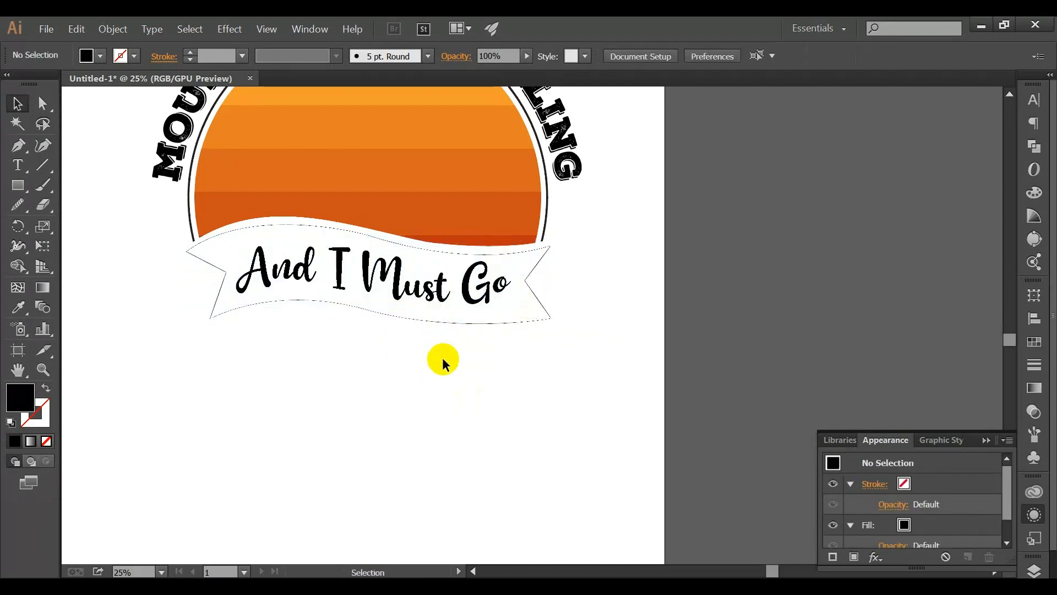
Step: Narrow the ribbon from both sides so it matches the width of the striped circle
left_click(510, 323)
left_click_drag(551, 273, 542, 275)
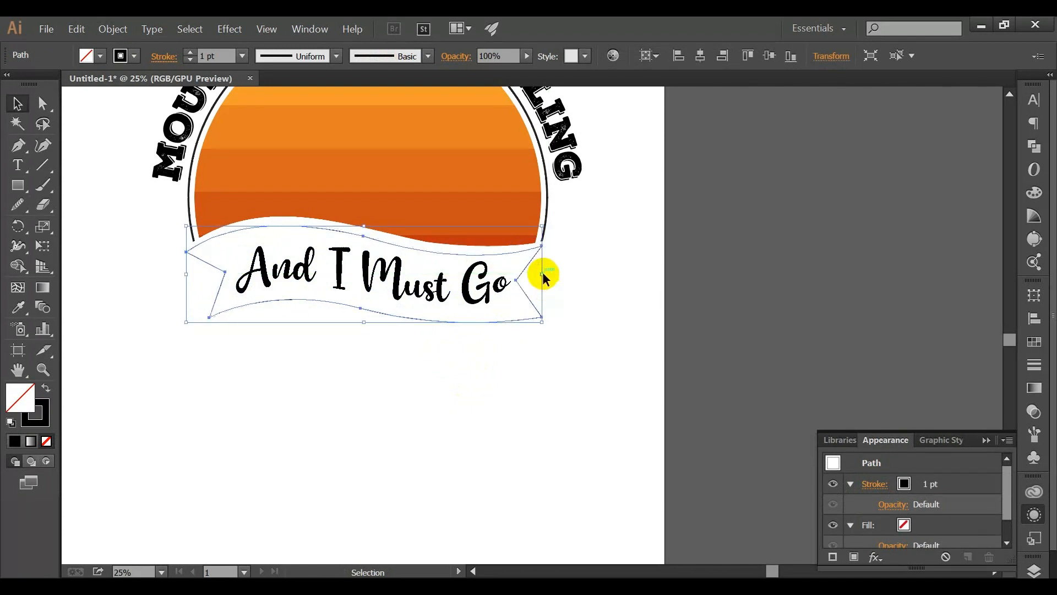
left_click_drag(187, 277, 195, 248)
Step: Refine the ribbon's left end by adjusting the upper curve, the notch point and the lower corner
key("a")
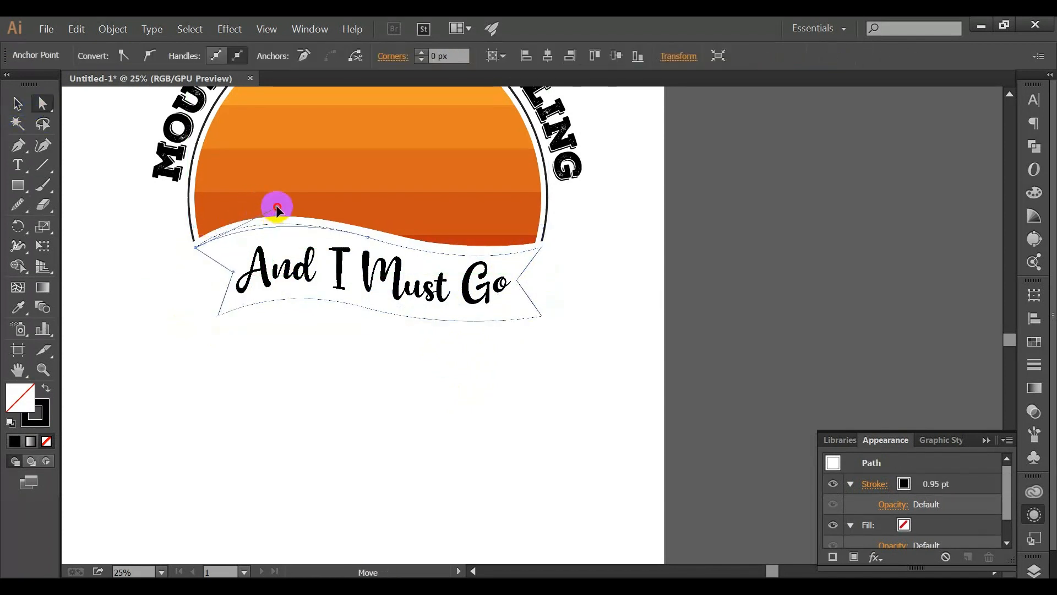
left_click_drag(276, 208, 283, 208)
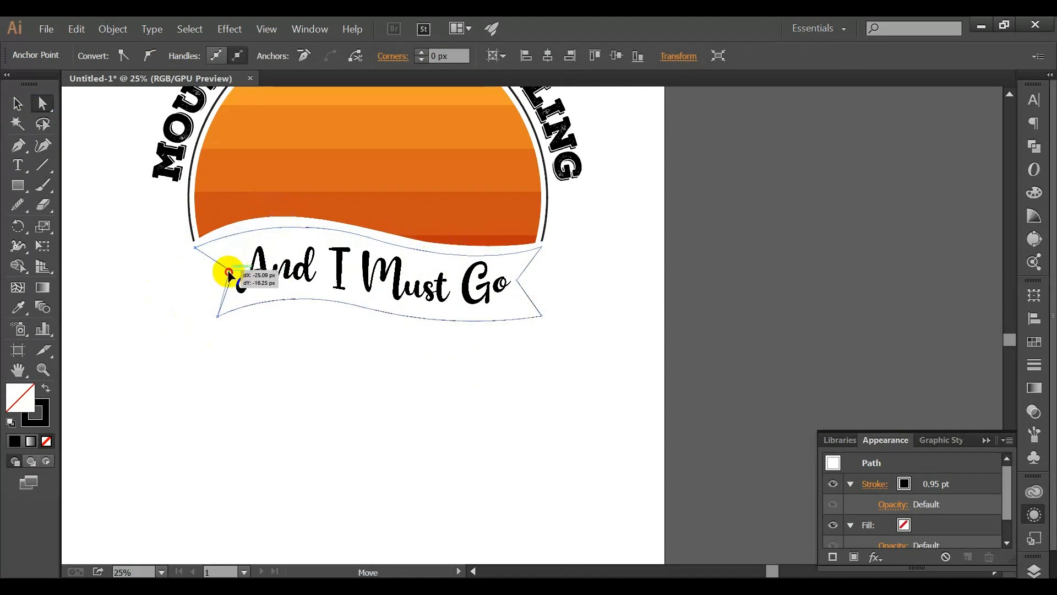
left_click_drag(228, 273, 228, 275)
left_click(295, 335)
left_click_drag(217, 316, 218, 311)
left_click_drag(227, 274, 226, 269)
left_click(249, 355)
Step: Adjust the notch point and lower corner at the ribbon's right end
left_click_drag(516, 281, 525, 284)
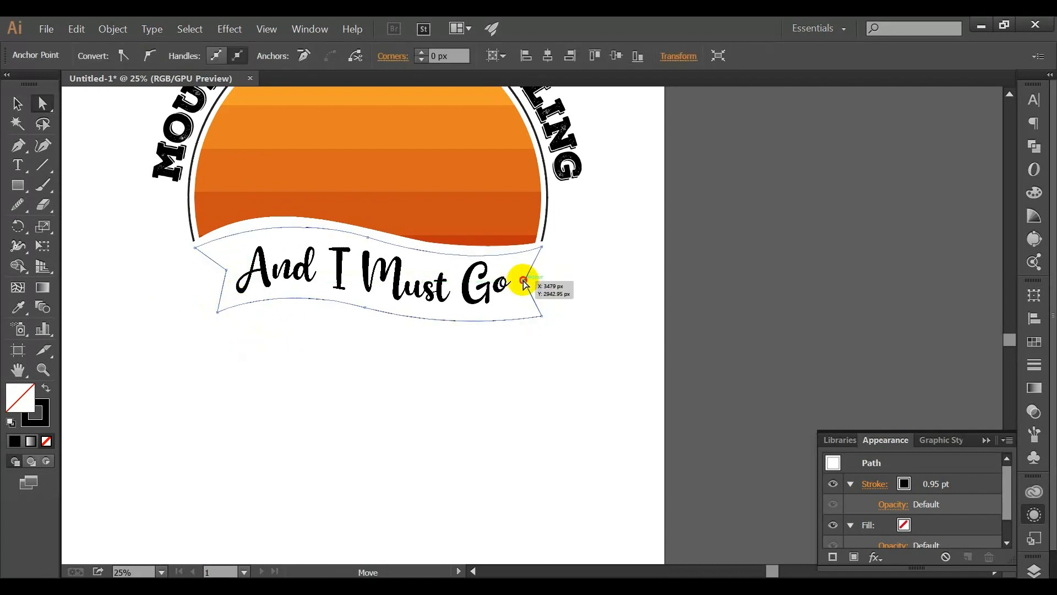
left_click(541, 332)
left_click(538, 316)
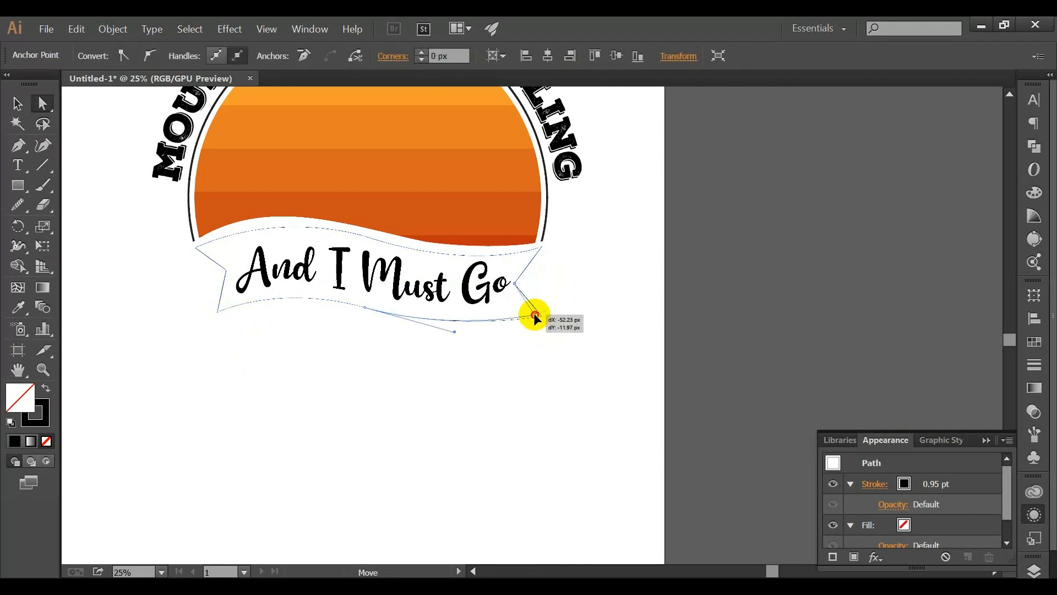
left_click(523, 340)
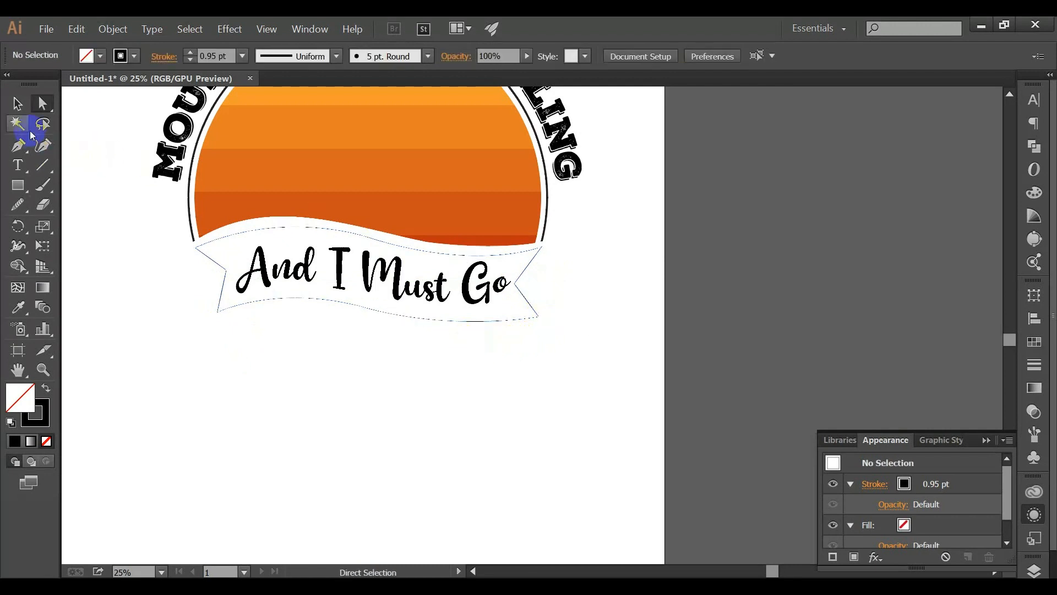
Step: Scale the "And I Must Go" script down slightly more and centre it horizontally in the ribbon
key("v")
left_click(432, 290)
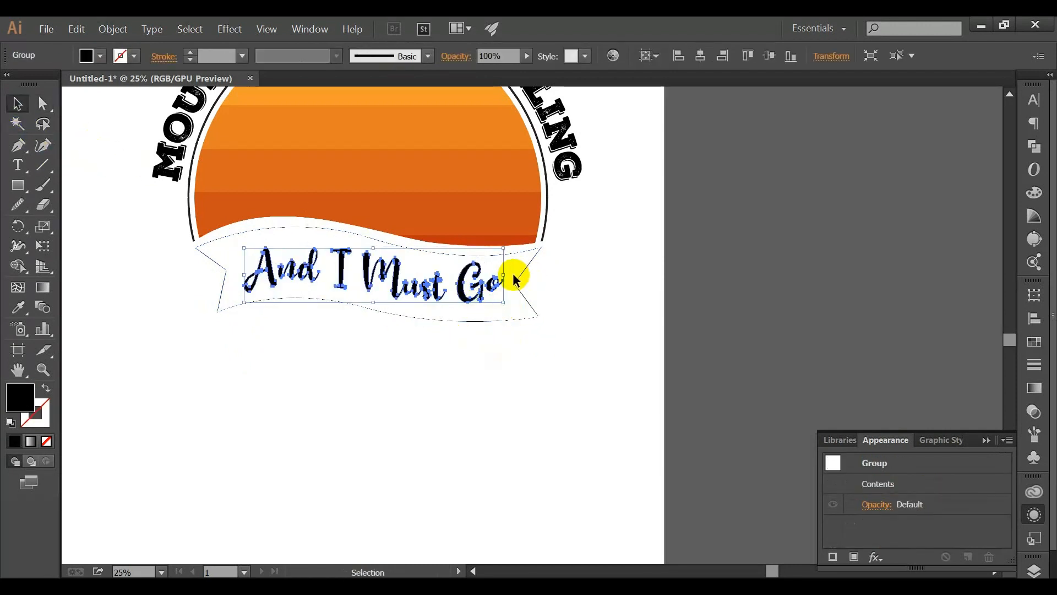
left_click_drag(513, 277, 515, 292)
left_click(517, 365)
left_click_drag(465, 352, 426, 319)
left_click(640, 56)
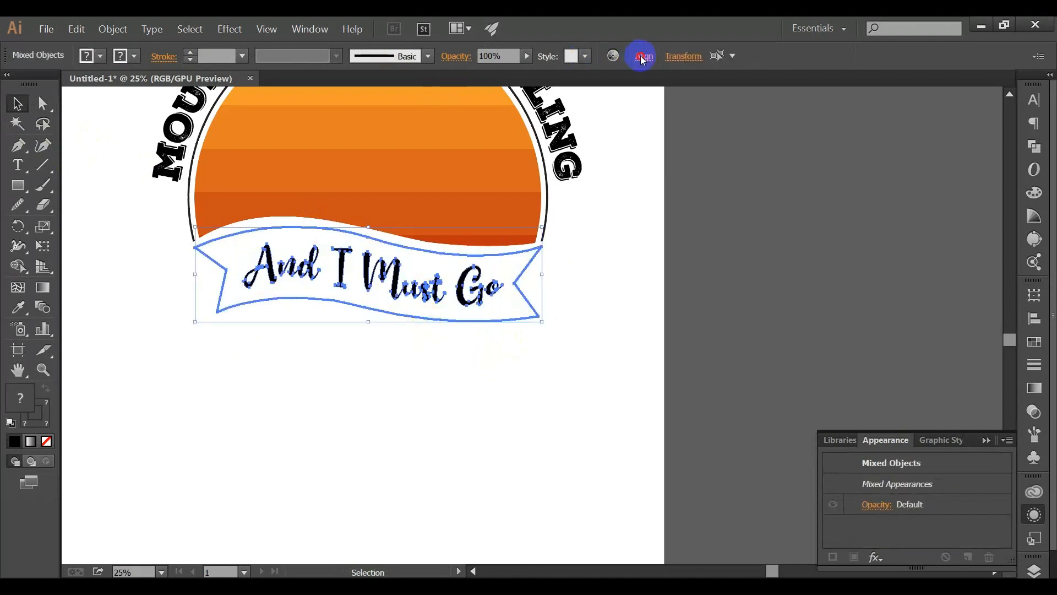
left_click(543, 348)
Step: Increase the ribbon outline's stroke weight to 14 pt
left_click(521, 320)
left_click(192, 51)
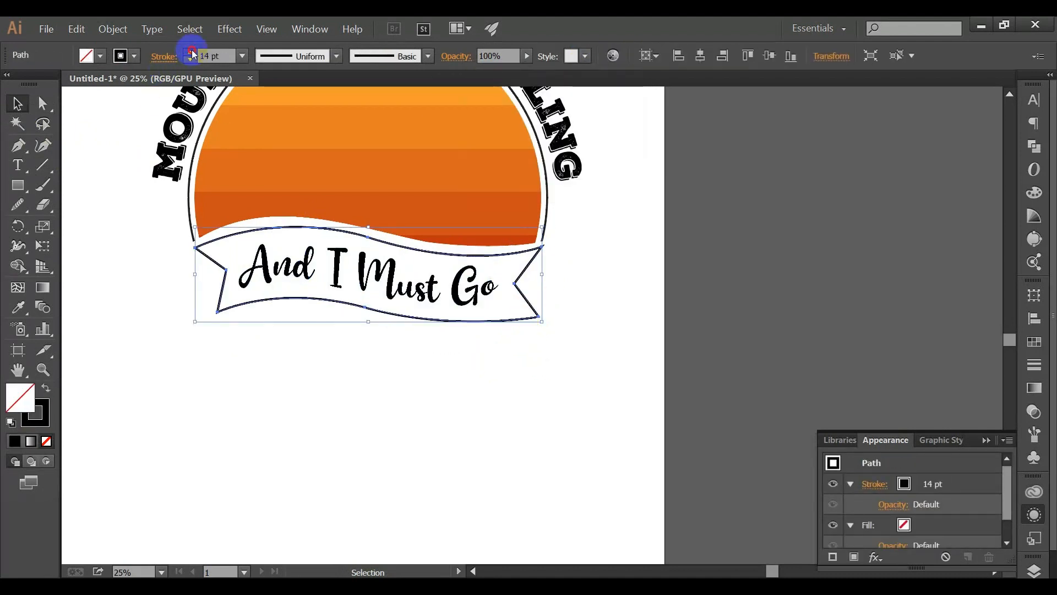
Step: Smooth the left part of the ribbon's upper edge with the Smooth tool and leave the ribbon unfilled with a 1 pt black outline
left_click(46, 390)
left_click_drag(20, 204, 99, 224)
scroll(290, 235, "up", 3)
left_click_drag(370, 256, 500, 238)
left_click(21, 103)
left_click(46, 389)
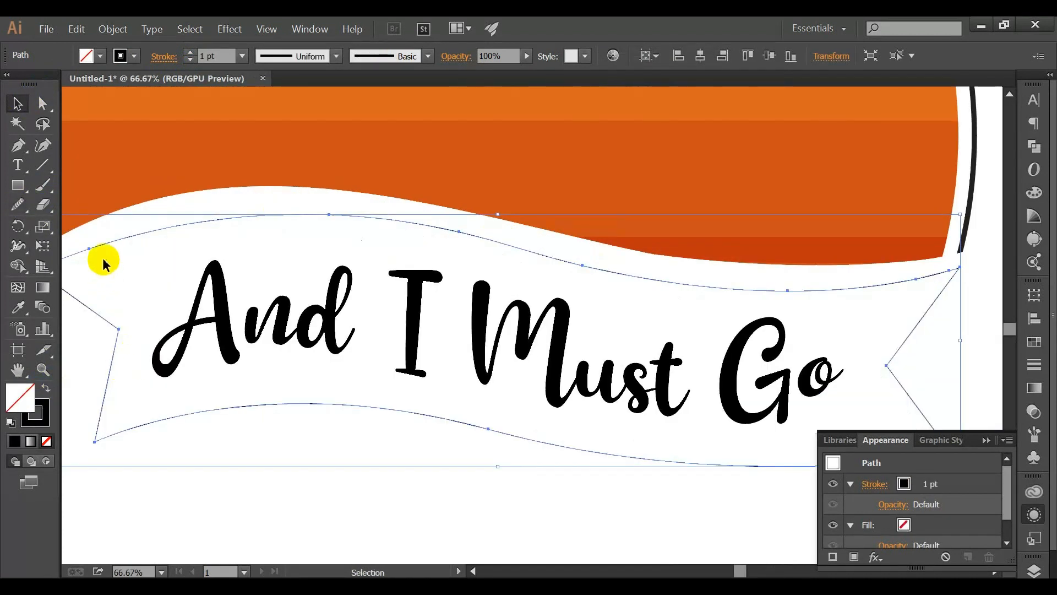
Step: Reshape the crest at the left of the ribbon's upper edge by moving its anchor point and adjusting the curve handle
scroll(103, 258, "left", 3)
key("a")
left_click(161, 251)
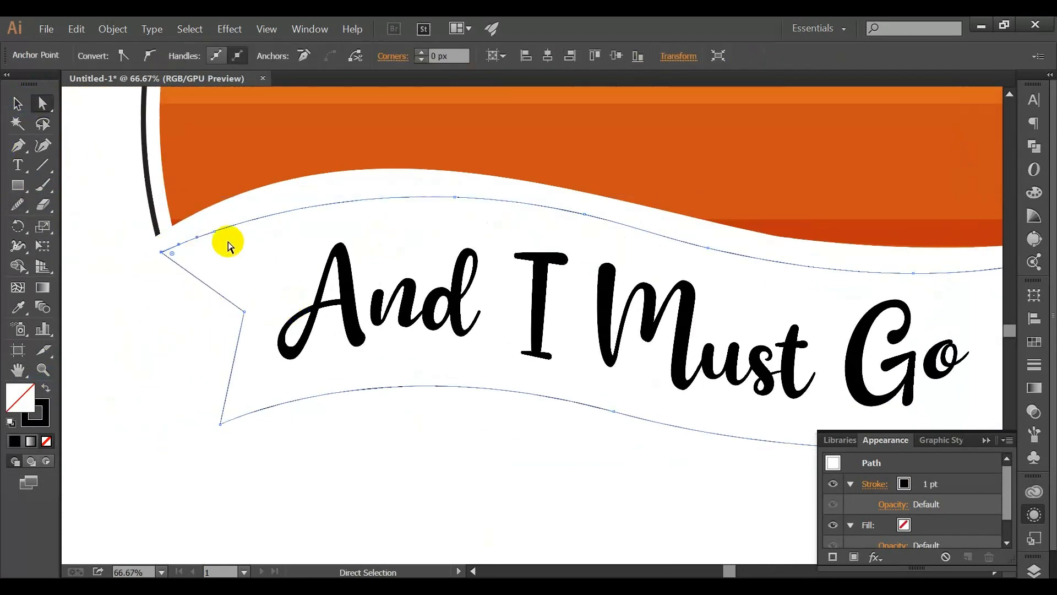
left_click(455, 197)
left_click_drag(454, 197, 428, 189)
left_click(393, 256)
scroll(392, 260, "down", 3)
scroll(379, 275, "up", 2)
left_click(364, 200)
scroll(362, 200, "up", 1)
left_click_drag(318, 204, 352, 188)
left_click(318, 220)
left_click(423, 190)
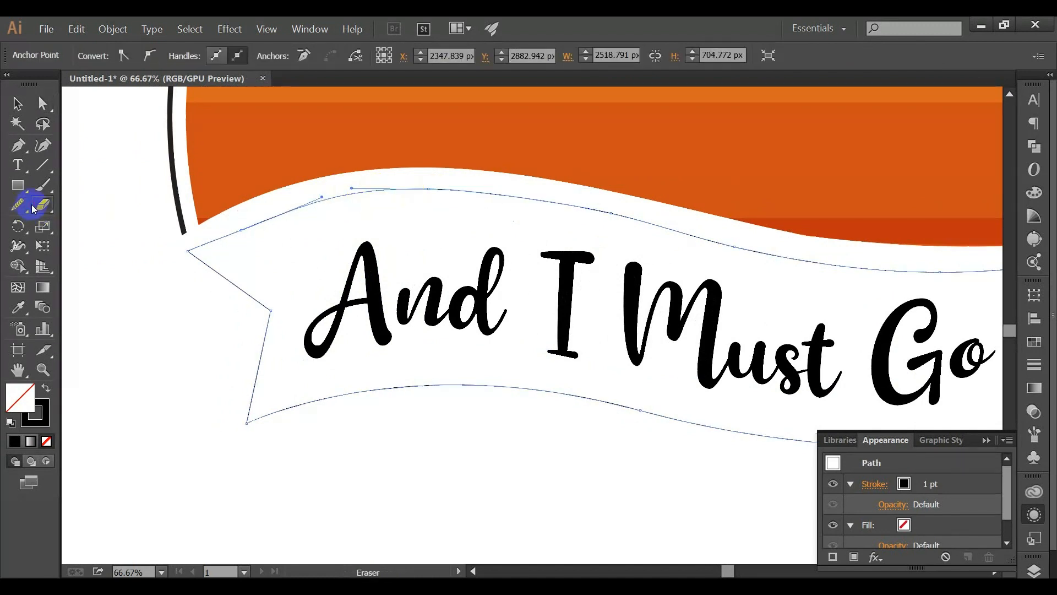
Step: Smooth the ribbon's upper left curve again and nudge the anchor point nearest the left tip slightly upward
mouse_move(263, 193)
left_mouse_down()
mouse_move(389, 198)
mouse_move(389, 184)
mouse_move(351, 192)
left_mouse_up()
left_click(43, 103)
left_click(377, 221)
scroll(378, 221, "down", 2)
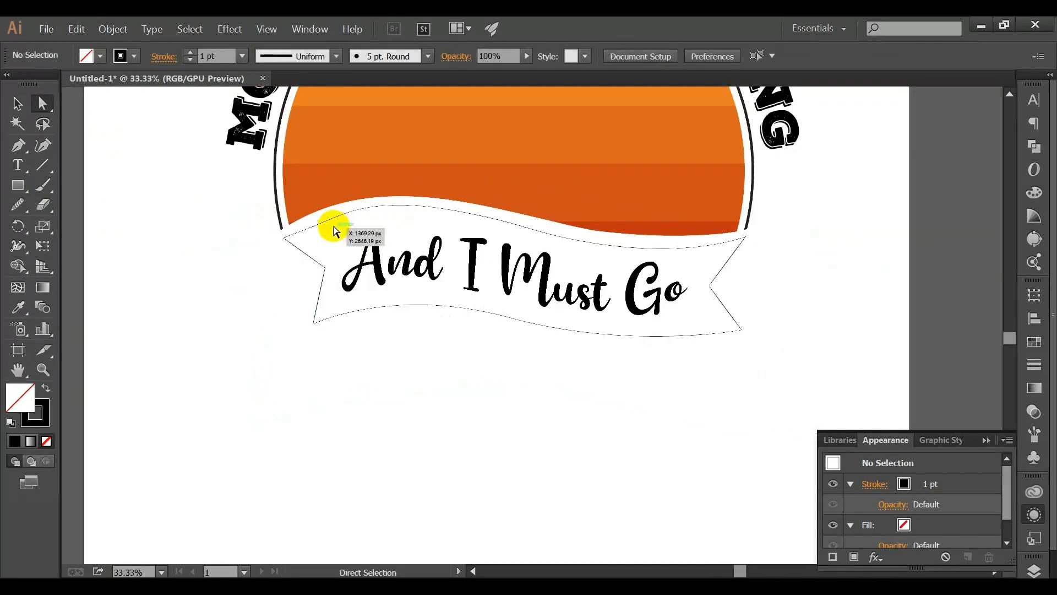
left_click(327, 219)
scroll(327, 219, "up", 3)
left_click_drag(278, 244, 273, 236)
left_click(298, 268)
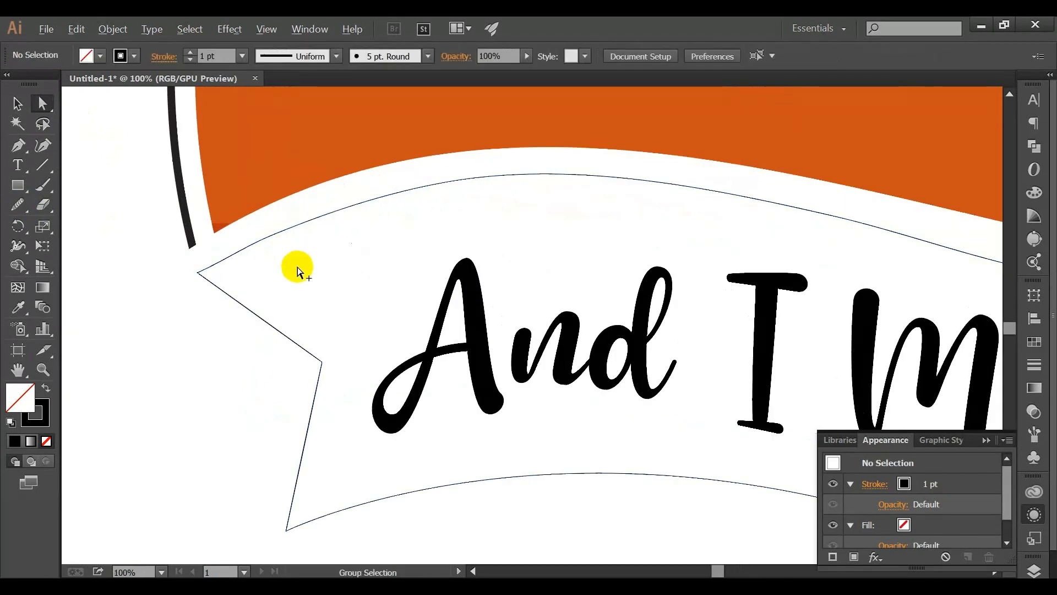
Step: Run the Smooth tool once more between the ribbon's left tip and its crest, and undo the last change
scroll(298, 269, "down", 3)
left_click(16, 105)
left_click(288, 289)
left_click(18, 204)
scroll(185, 227, "up", 2)
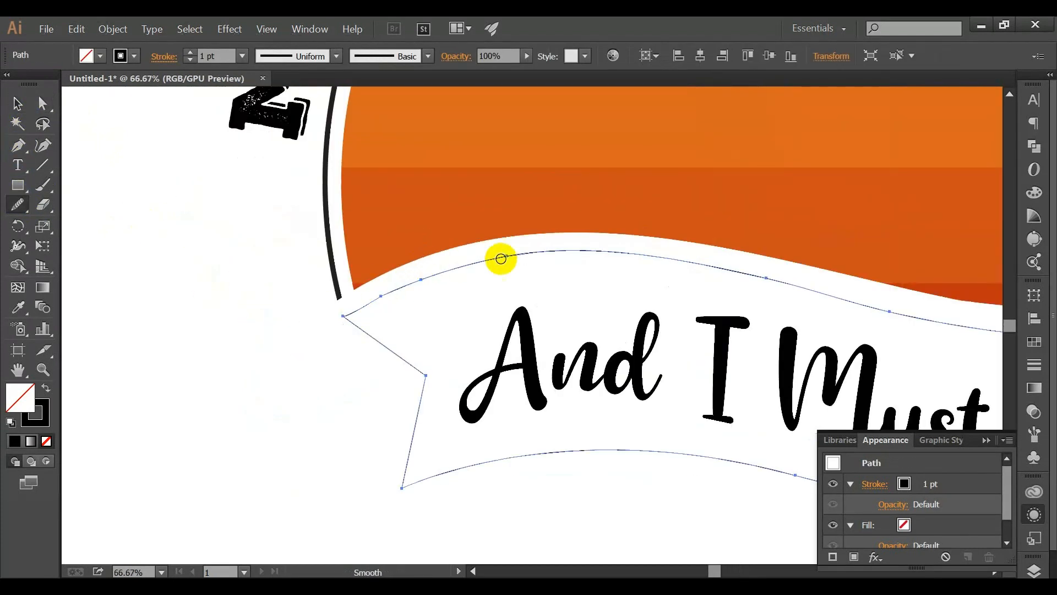
left_click_drag(393, 298, 495, 260)
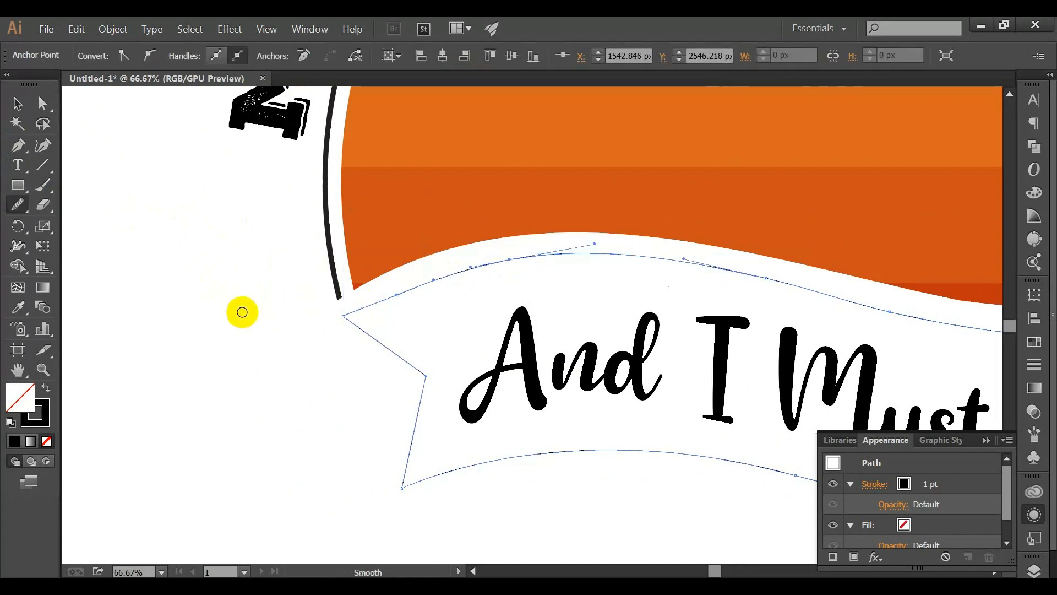
left_click(17, 103)
left_click(280, 282)
scroll(318, 315, "down", 2)
scroll(405, 350, "up", 3)
key("ctrl+z")
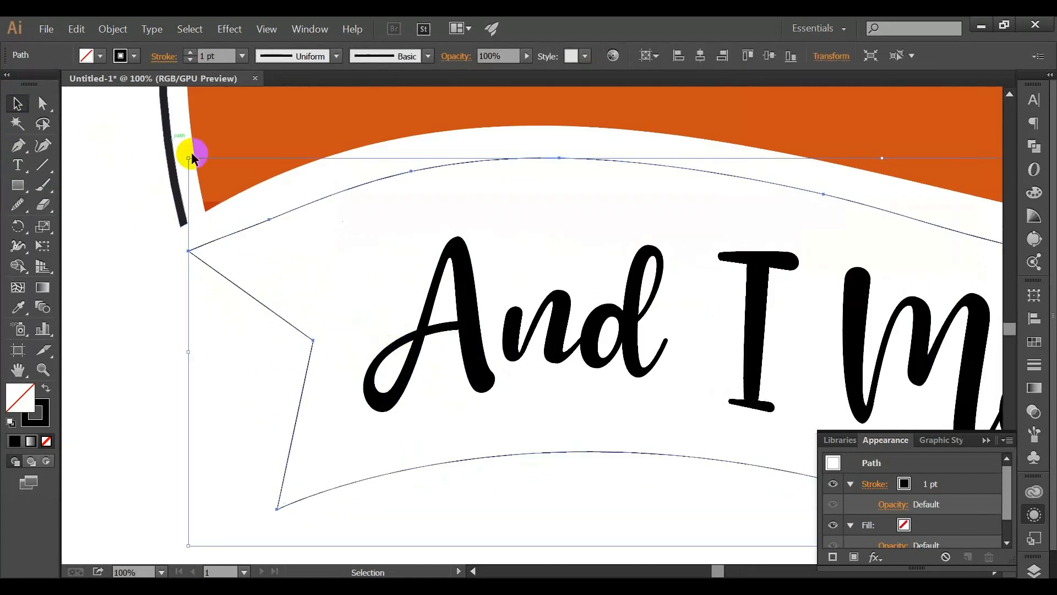
Step: Swap the ribbon to a solid black fill without stroke and smooth its upper edge near the left tip
scroll(237, 285, "down", 2)
left_click(338, 459)
left_click(333, 374)
left_click(46, 388)
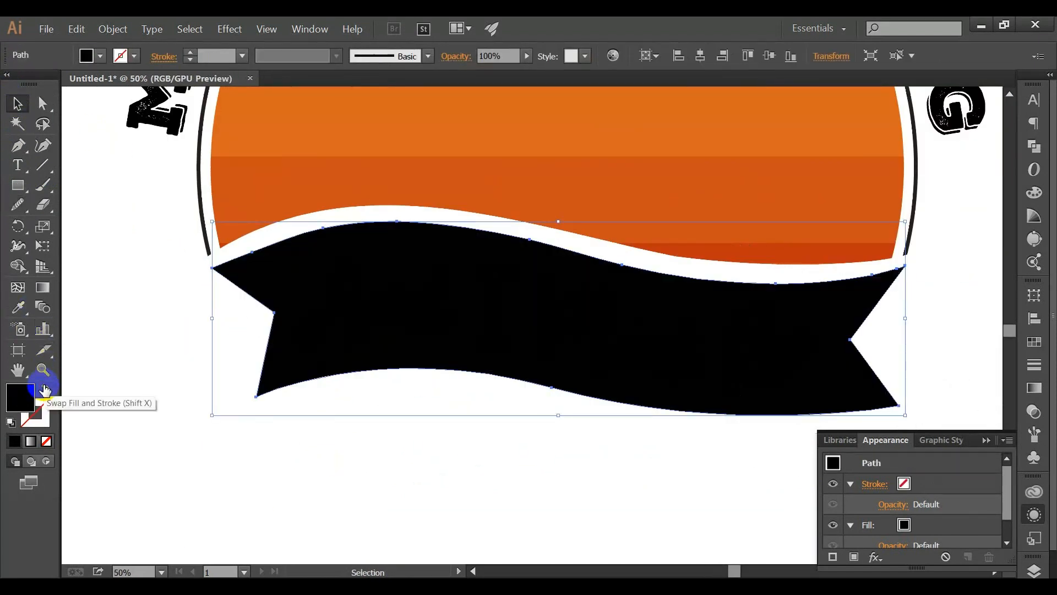
left_click(18, 204)
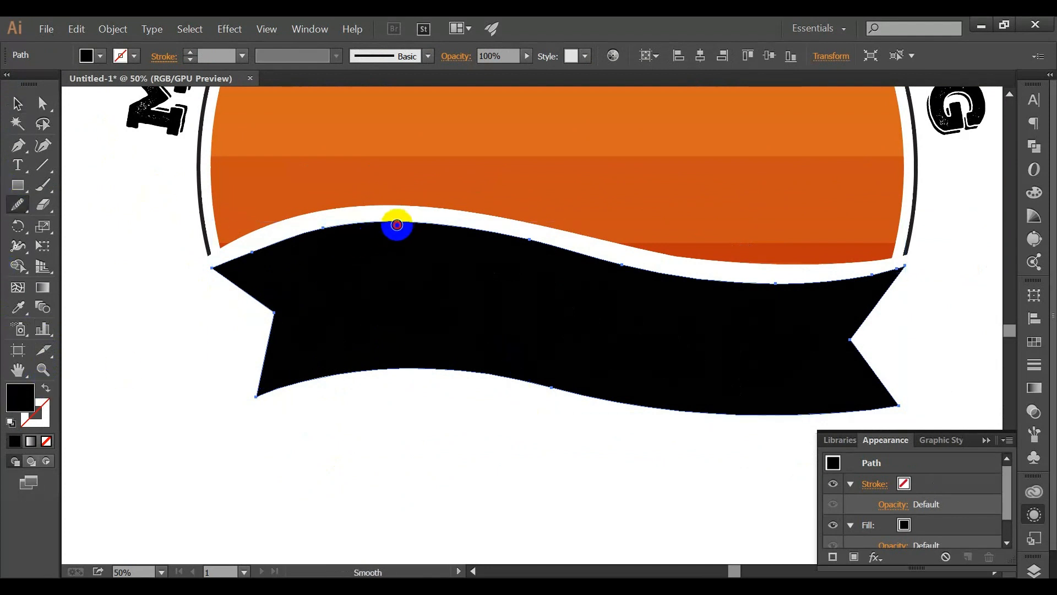
mouse_move(254, 248)
left_mouse_down()
mouse_move(328, 234)
mouse_move(214, 268)
mouse_move(274, 229)
left_mouse_up()
left_click(42, 103)
left_click(212, 268)
scroll(213, 268, "up", 3)
left_click(220, 309)
scroll(205, 328, "down", 2)
left_click(19, 104)
left_click(325, 278)
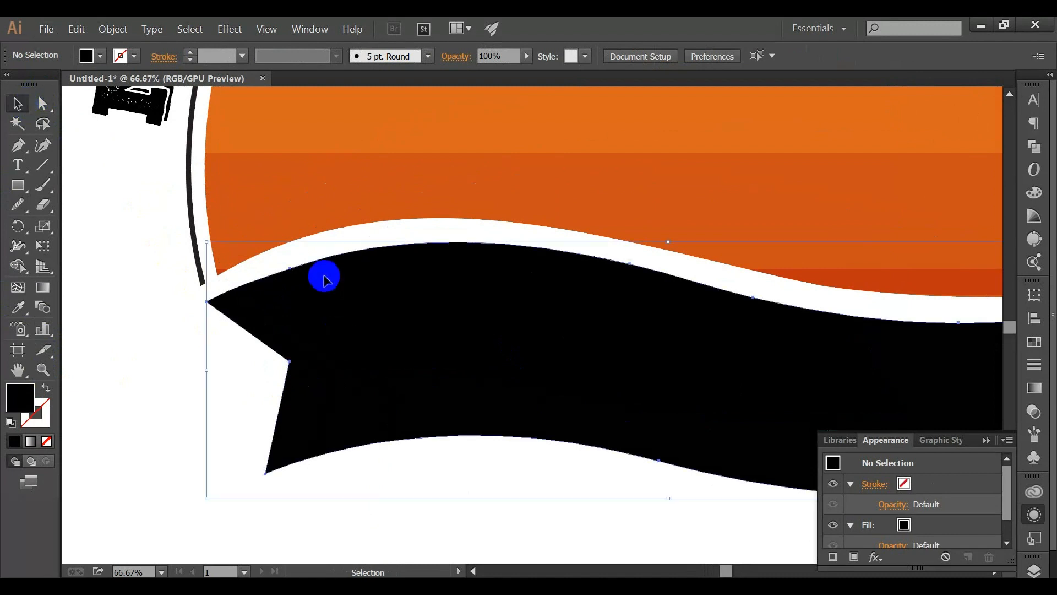
Step: Cut the "And I Must Go" script out of the black ribbon with Pathfinder's Minus Front
scroll(323, 329, "down", 2)
left_click(401, 352, "shift")
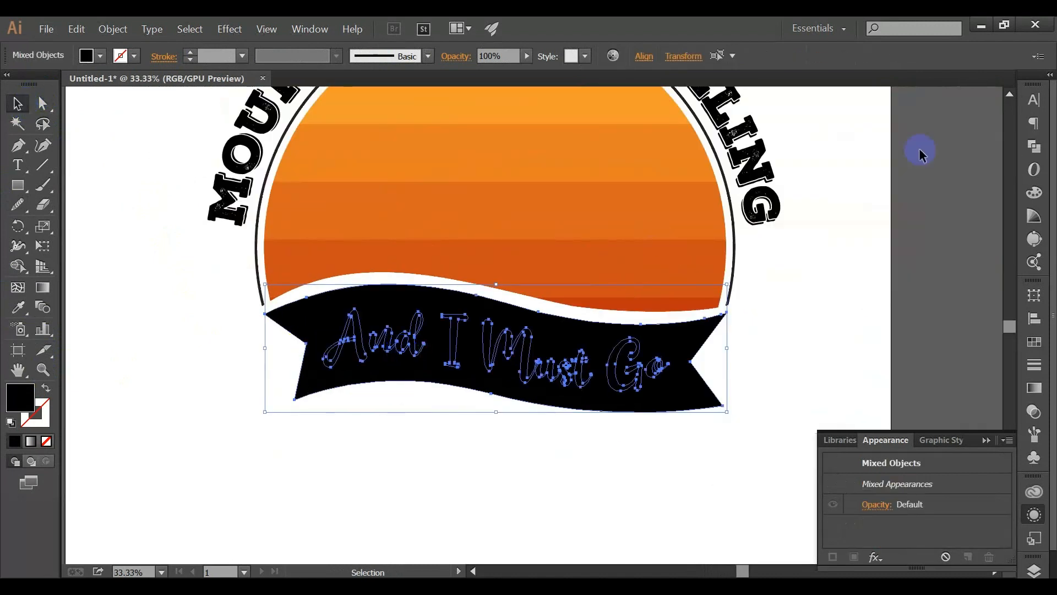
left_click(1034, 145)
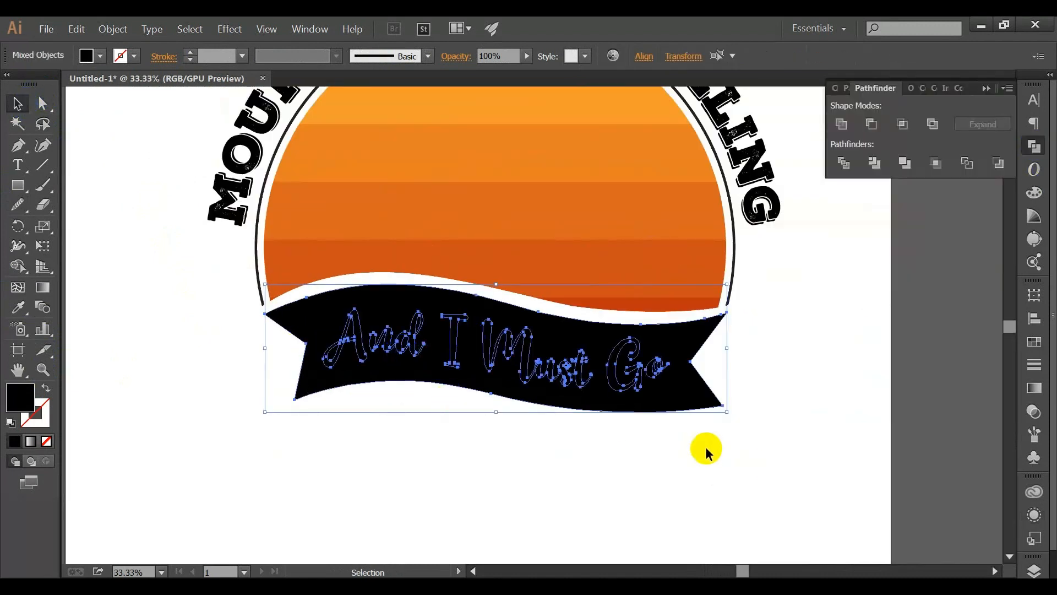
left_click(870, 125)
left_click(783, 389)
scroll(647, 387, "down", 1)
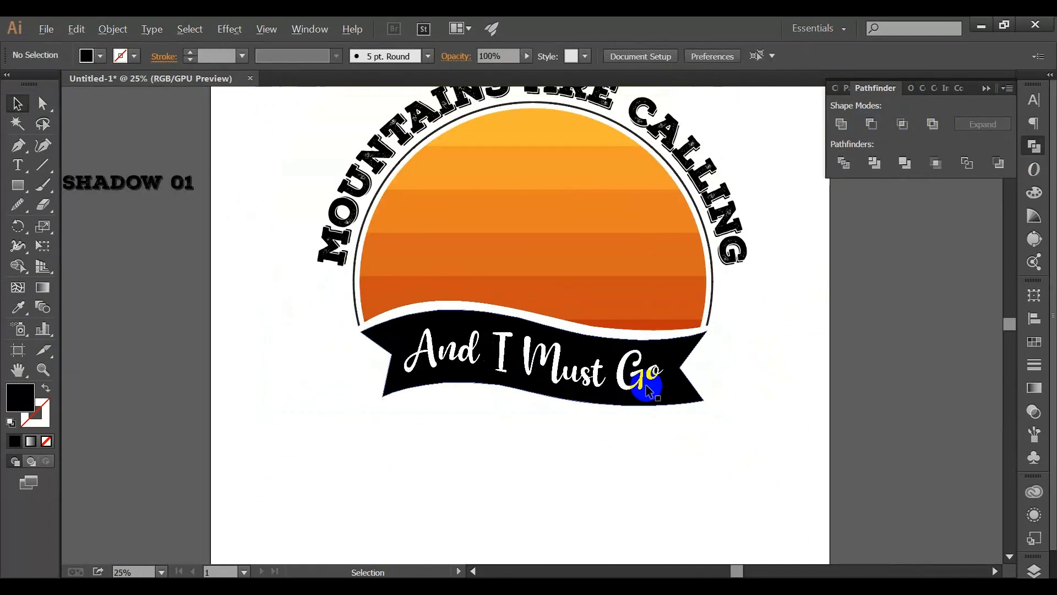
scroll(708, 385, "up", 3)
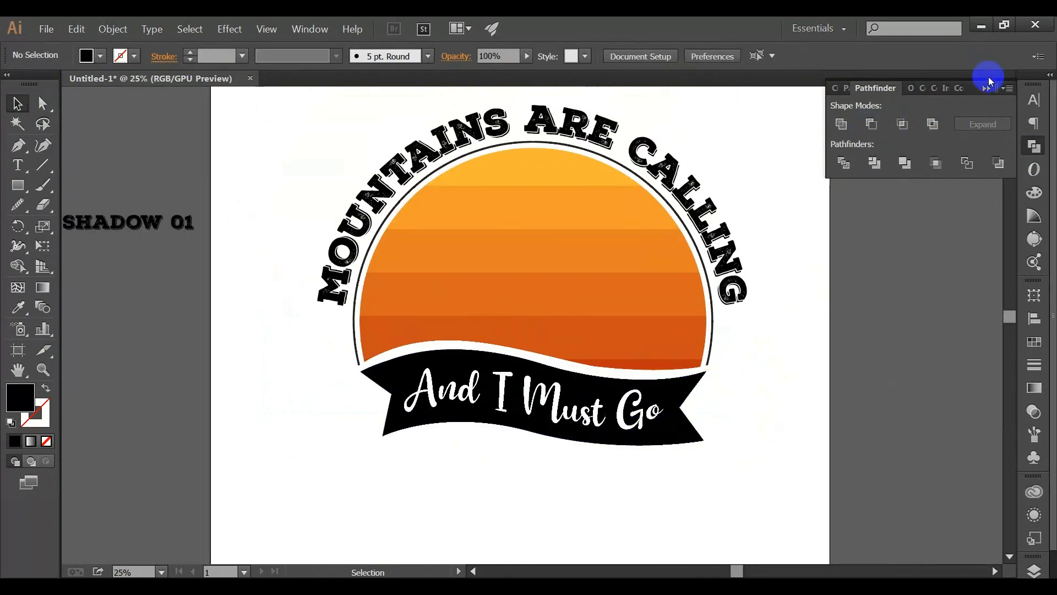
left_click(985, 88)
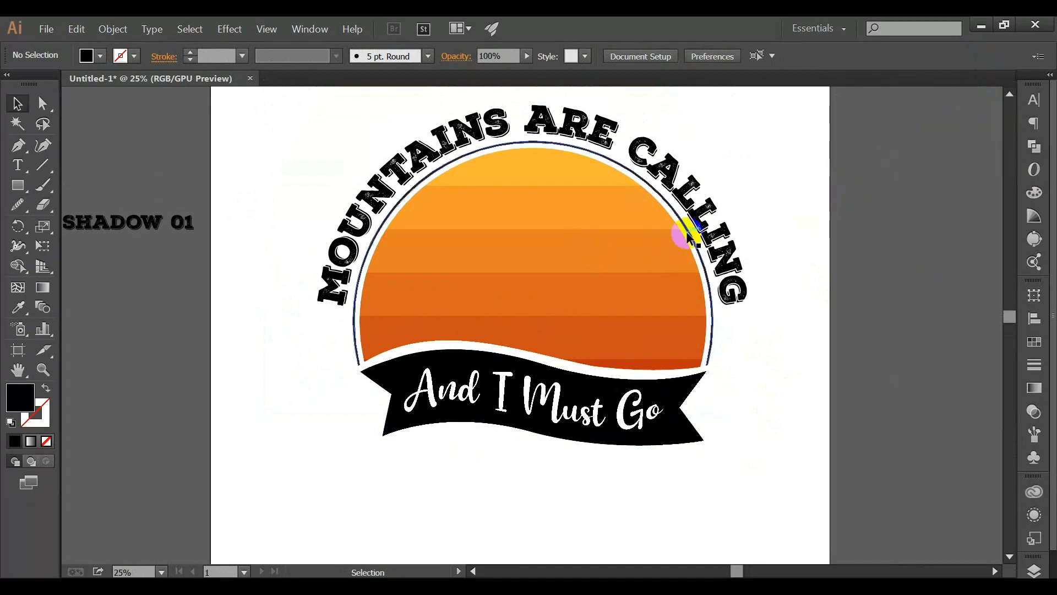
scroll(593, 238, "down", 1)
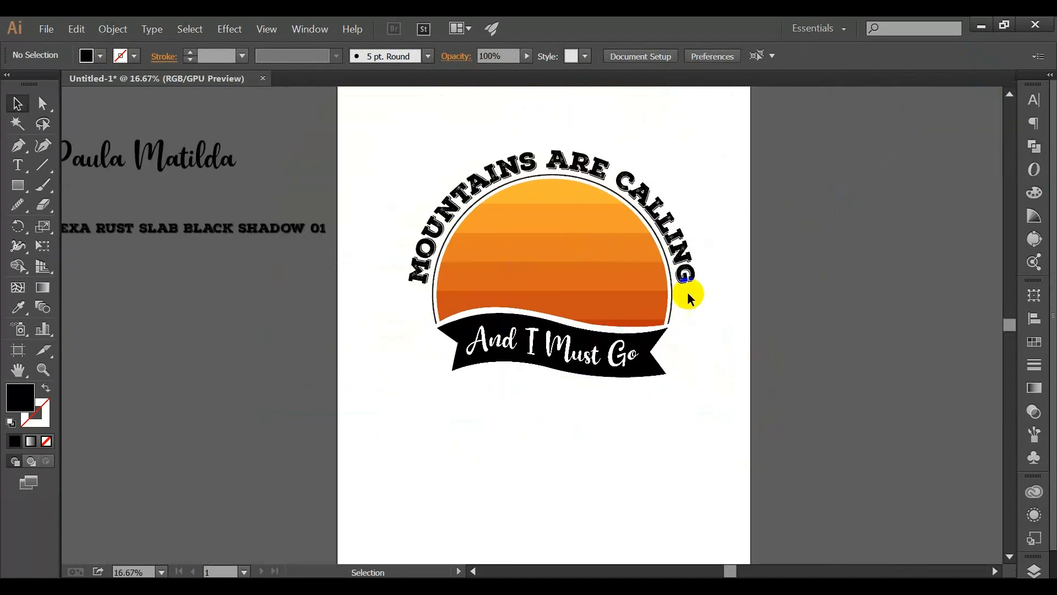
left_click_drag(562, 262, 521, 374)
left_click(700, 441)
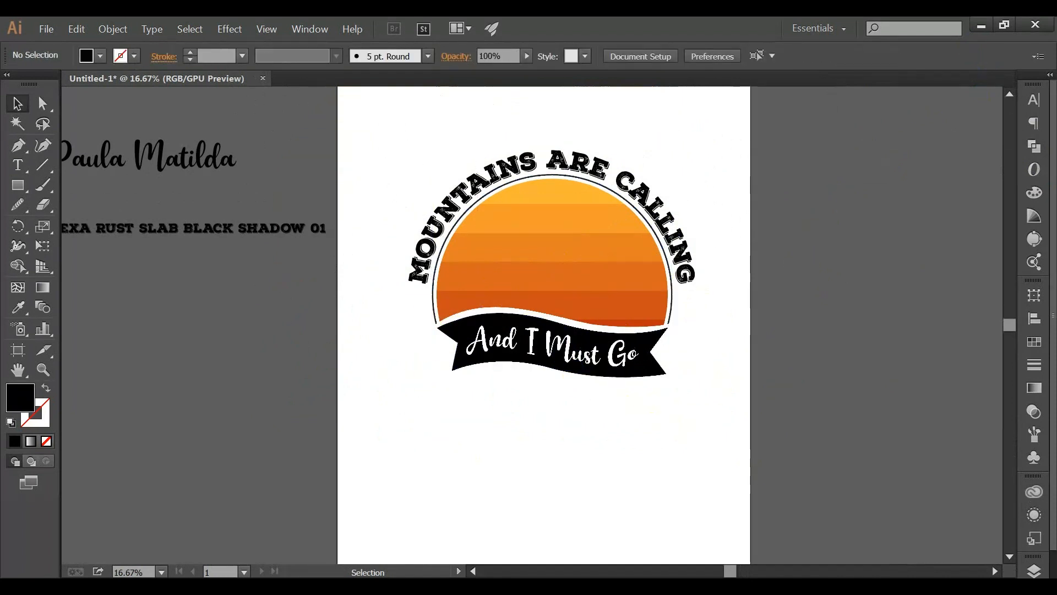
Step: Switch to Chrome and run an image search for "mountain silhouette" in a new tab
left_click(677, 586)
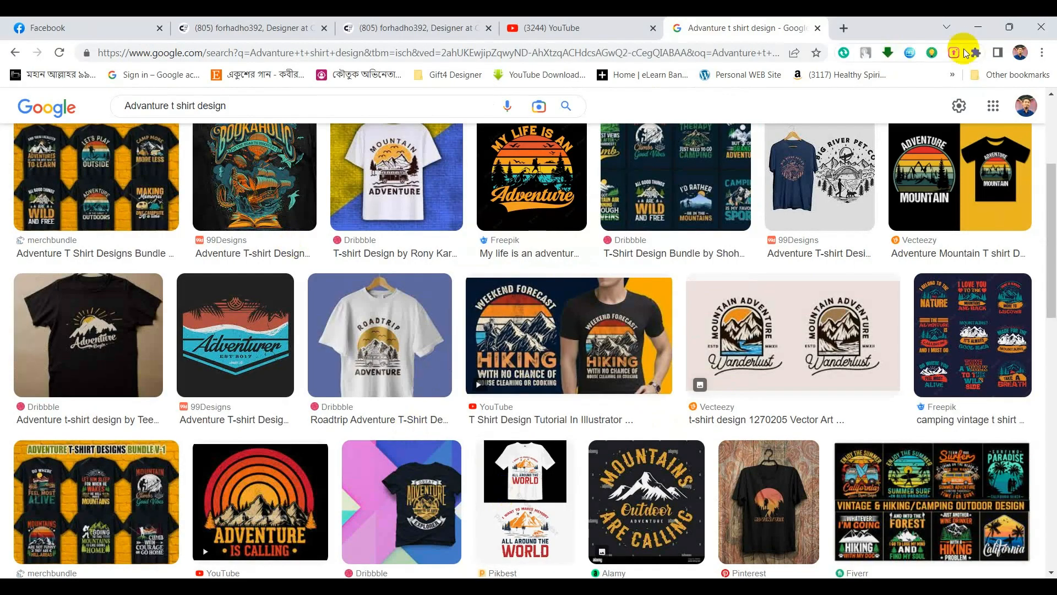
left_click(842, 28)
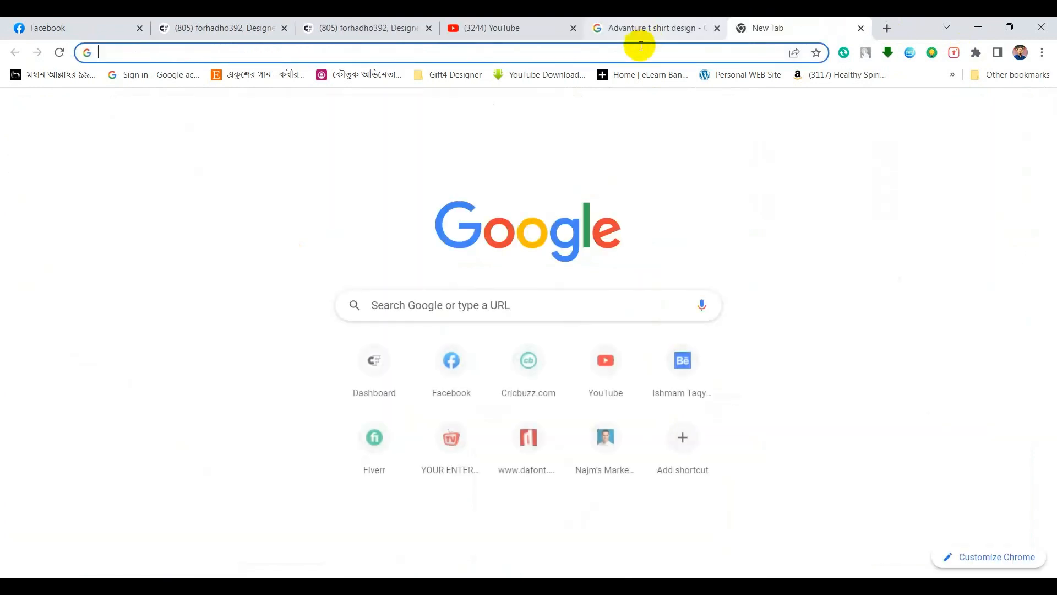
left_click(608, 52)
type("moun")
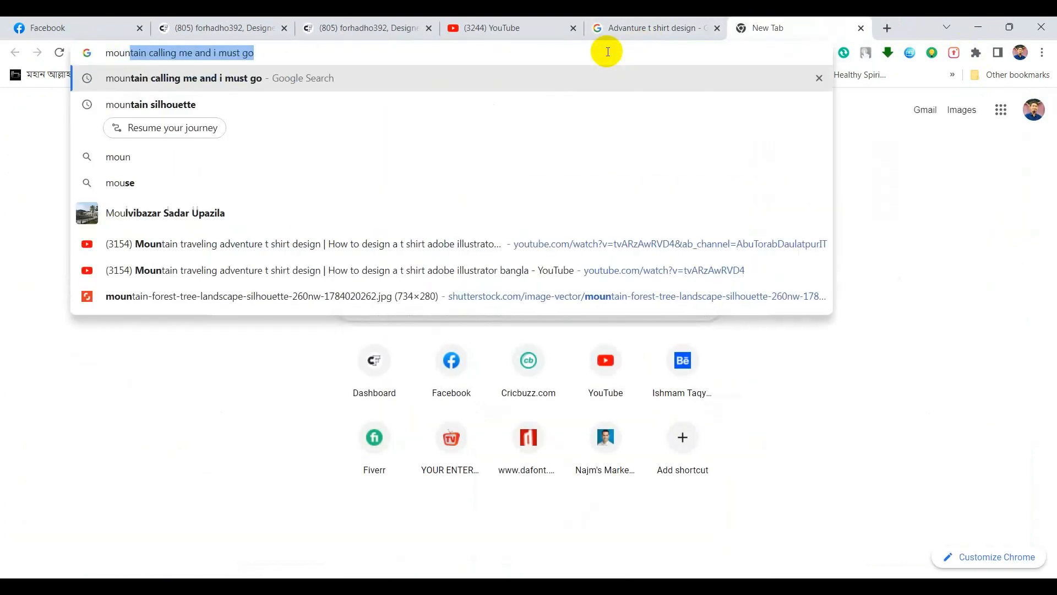
type("tain")
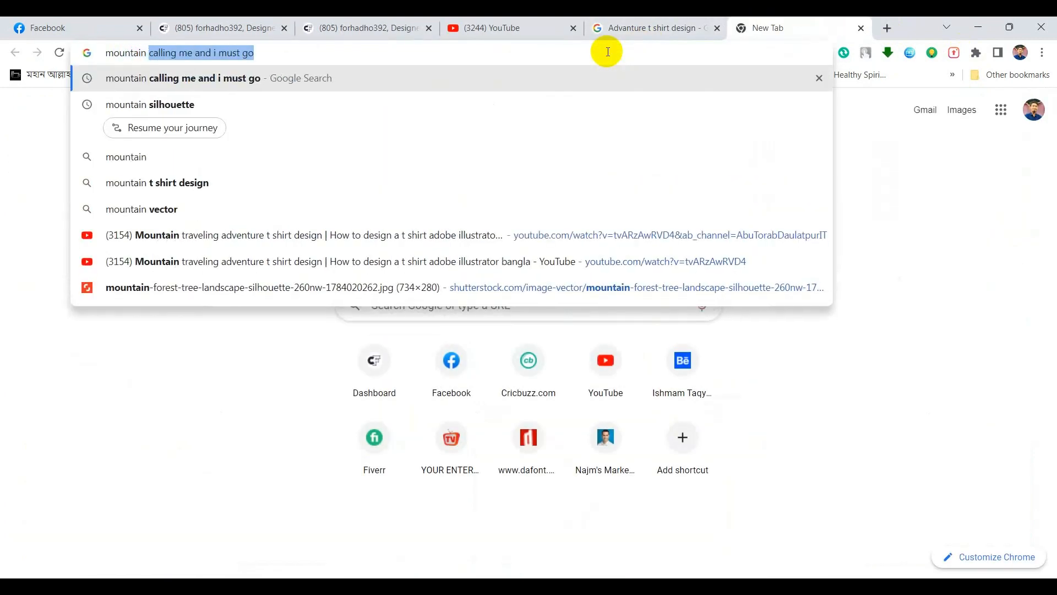
left_click(186, 105)
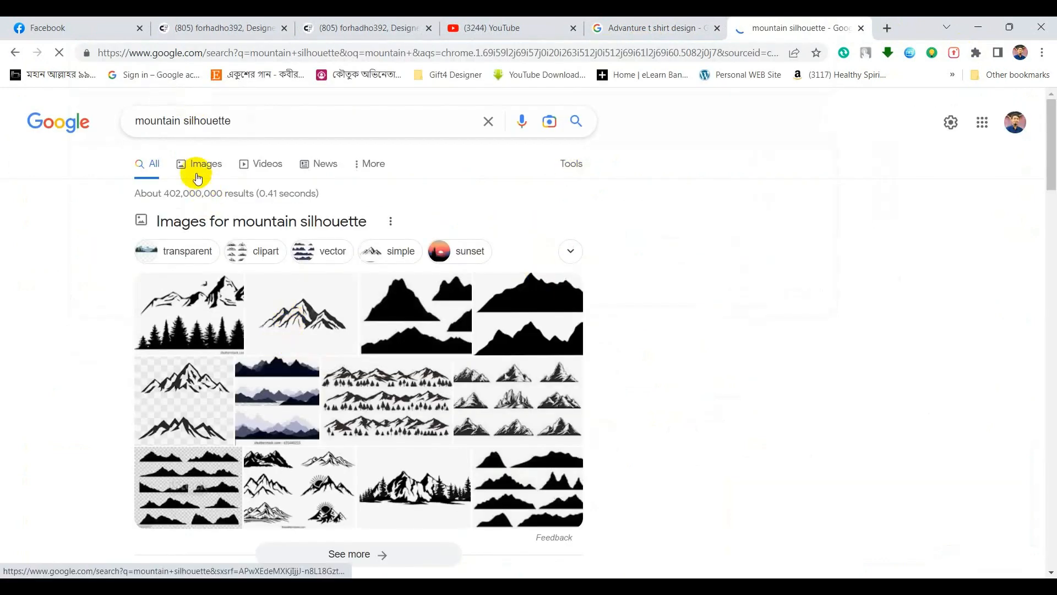
left_click(201, 171)
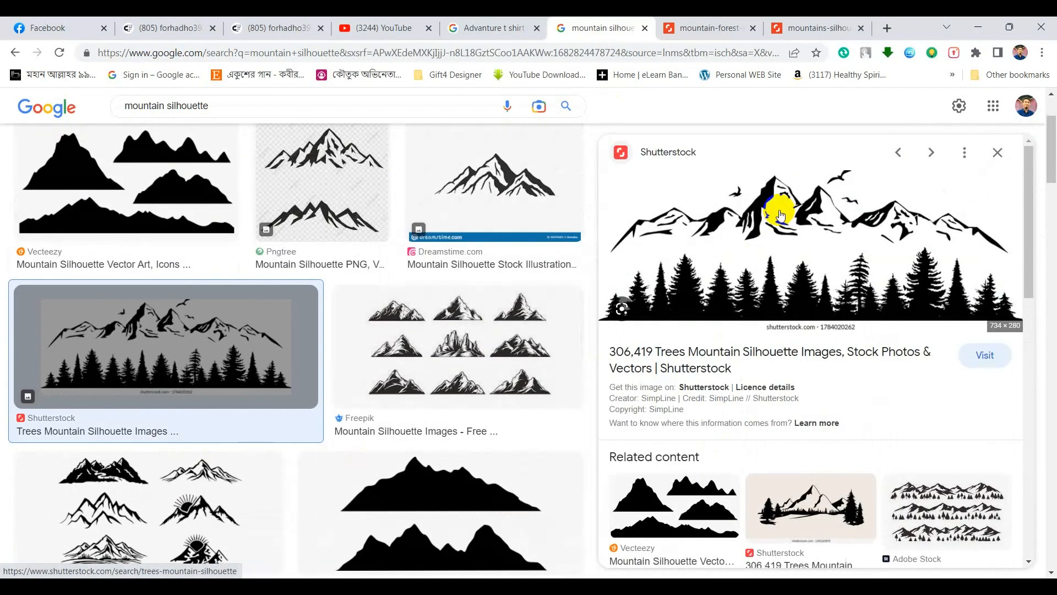
Step: Open the Shutterstock mountain and pine forest silhouette in its own tab, copy the image and paste it into the Illustrator document
right_click(777, 206)
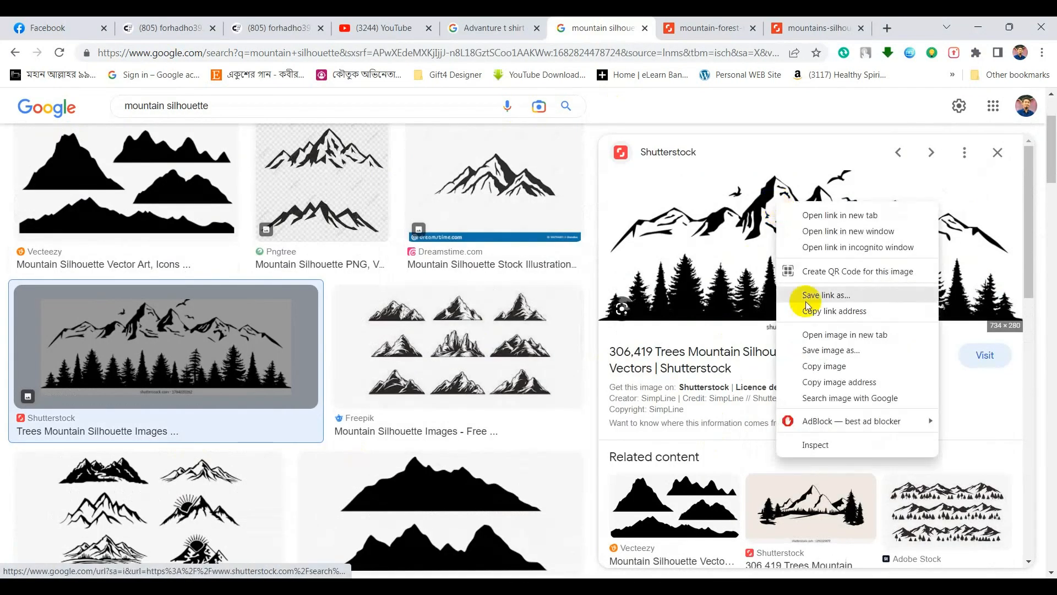
left_click(811, 333)
left_click(809, 28)
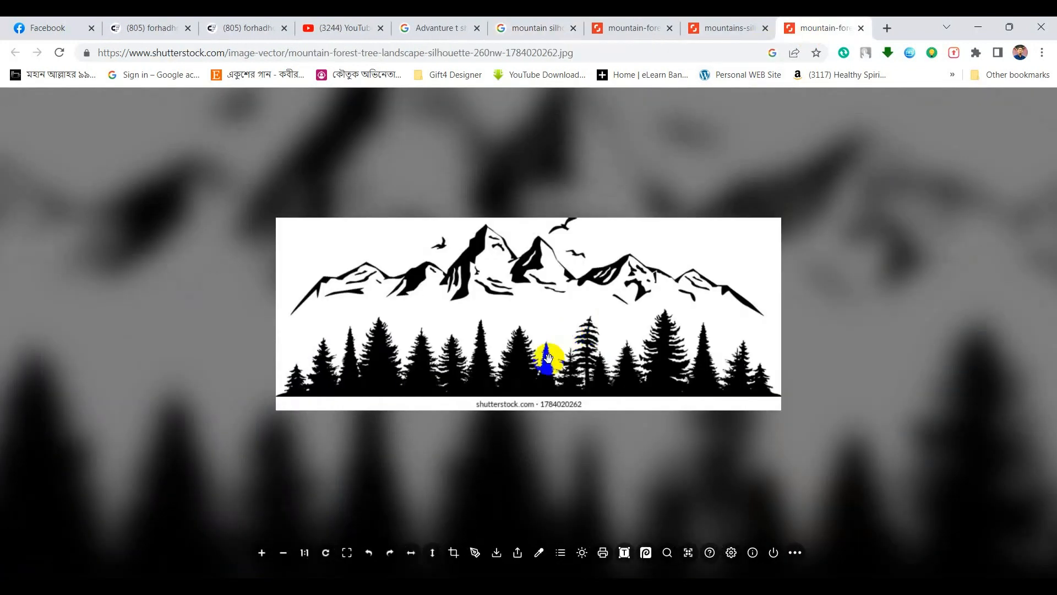
right_click(501, 284)
left_click(566, 322)
left_click(683, 589)
key("ctrl+v")
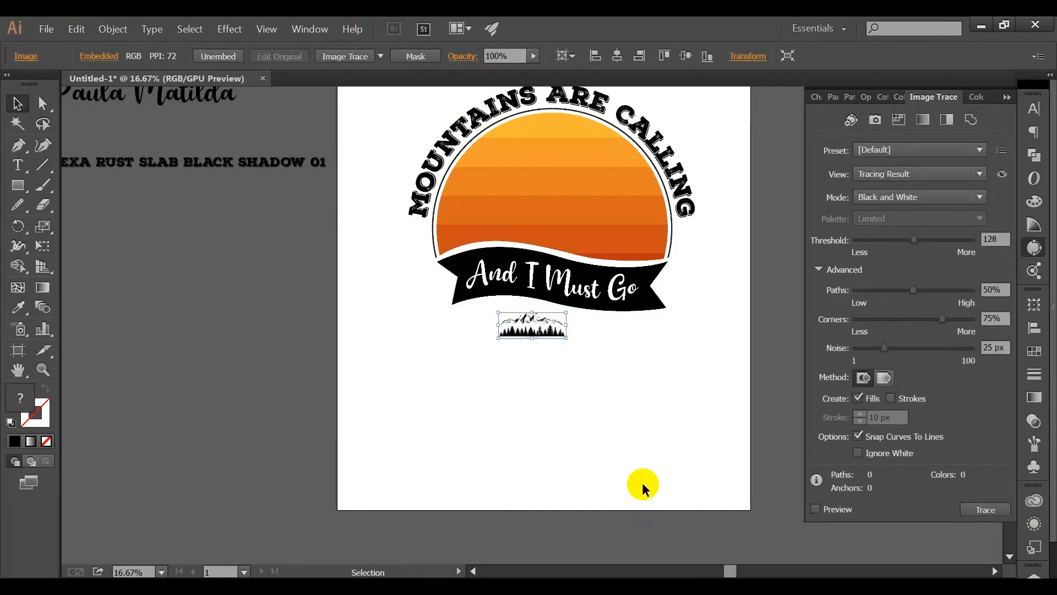
Step: Enlarge the pasted silhouette image to about 4386 px wide below the ribbon and trace it with the Silhouettes preset
left_click_drag(567, 337, 691, 478)
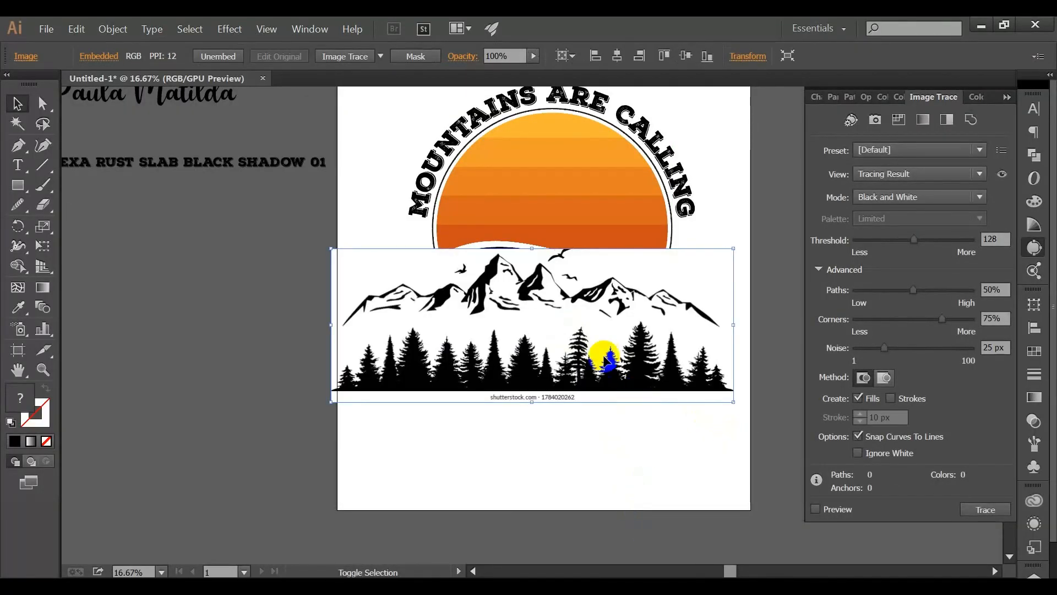
left_click(383, 57)
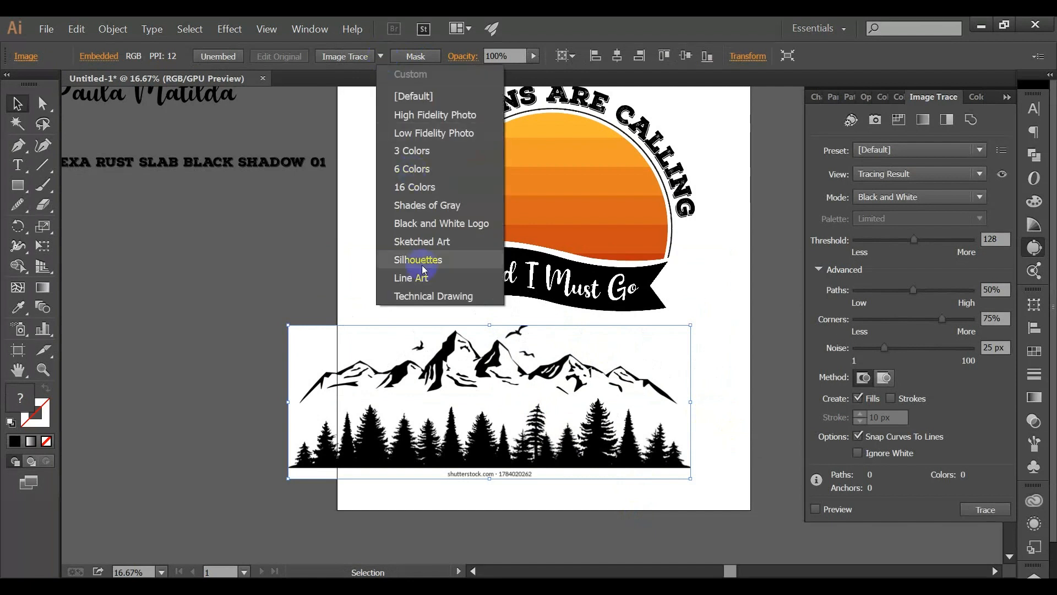
left_click(425, 255)
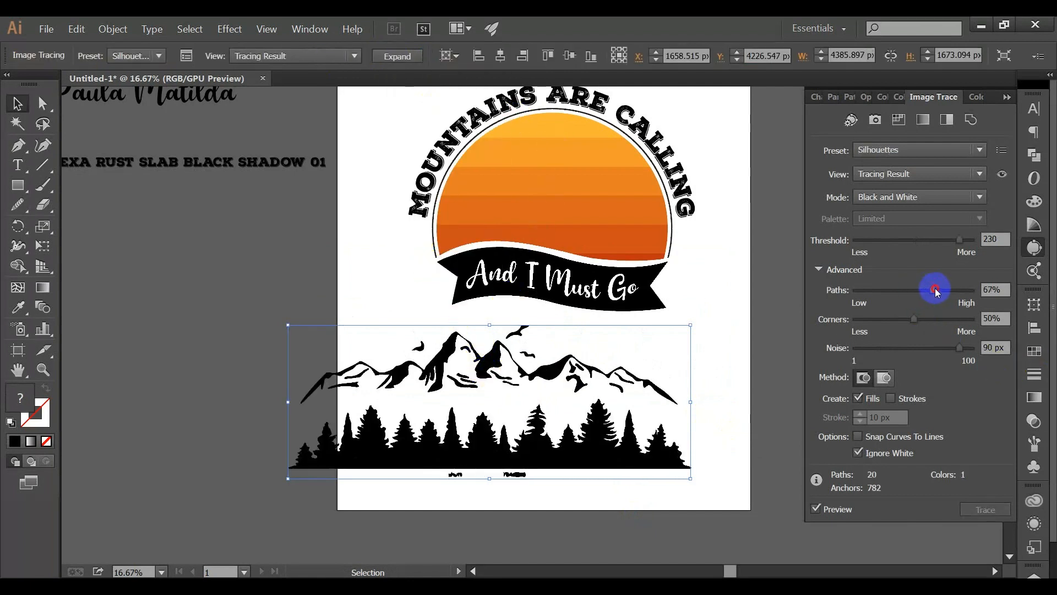
Step: Set the trace to 76% Paths and a Threshold of 207, and expand it into vector paths
left_click_drag(936, 290, 945, 292)
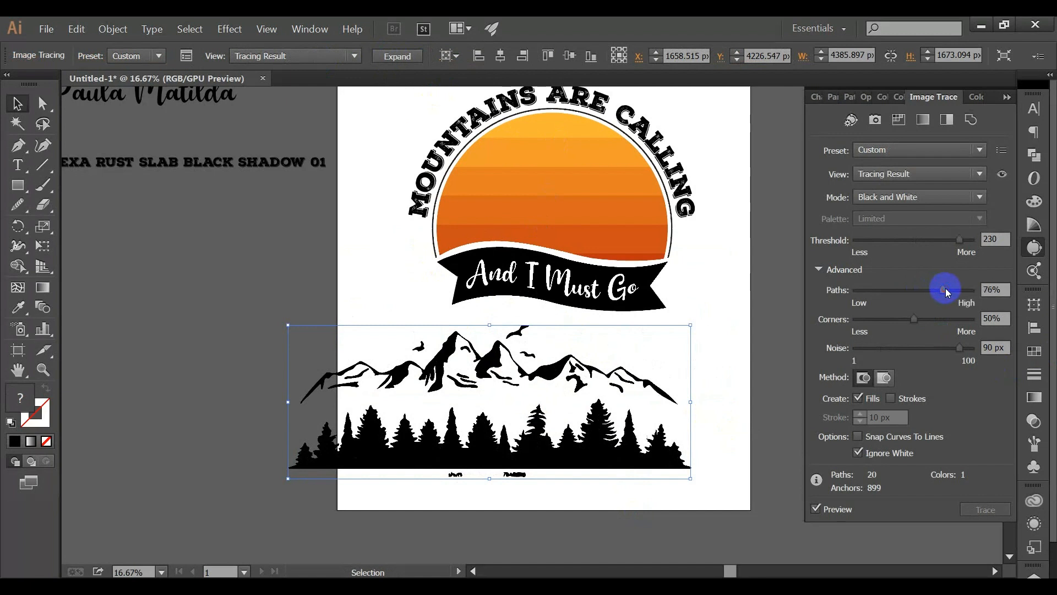
left_click_drag(958, 243, 947, 243)
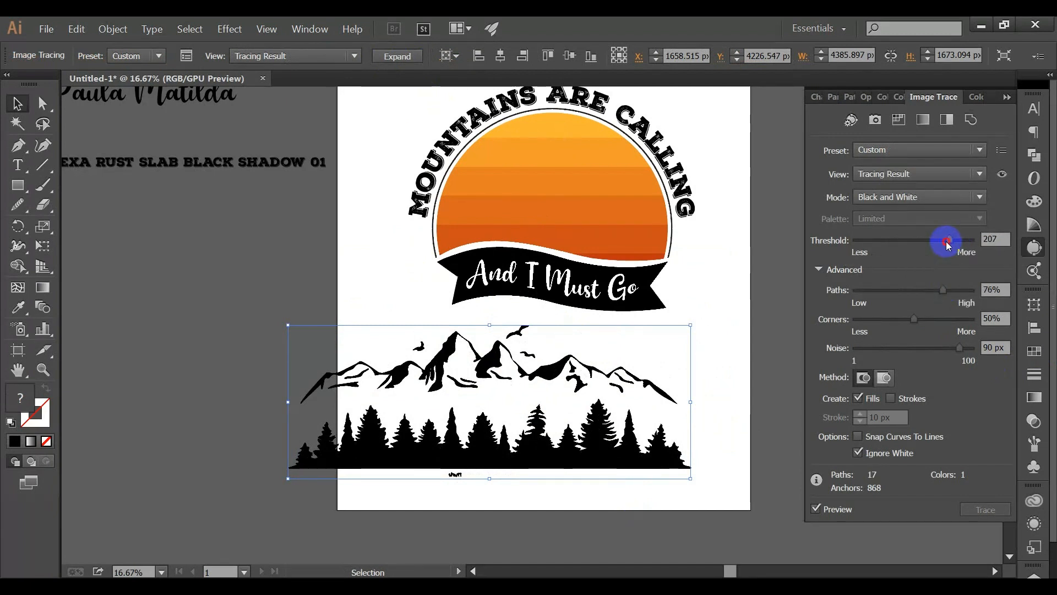
left_click(390, 57)
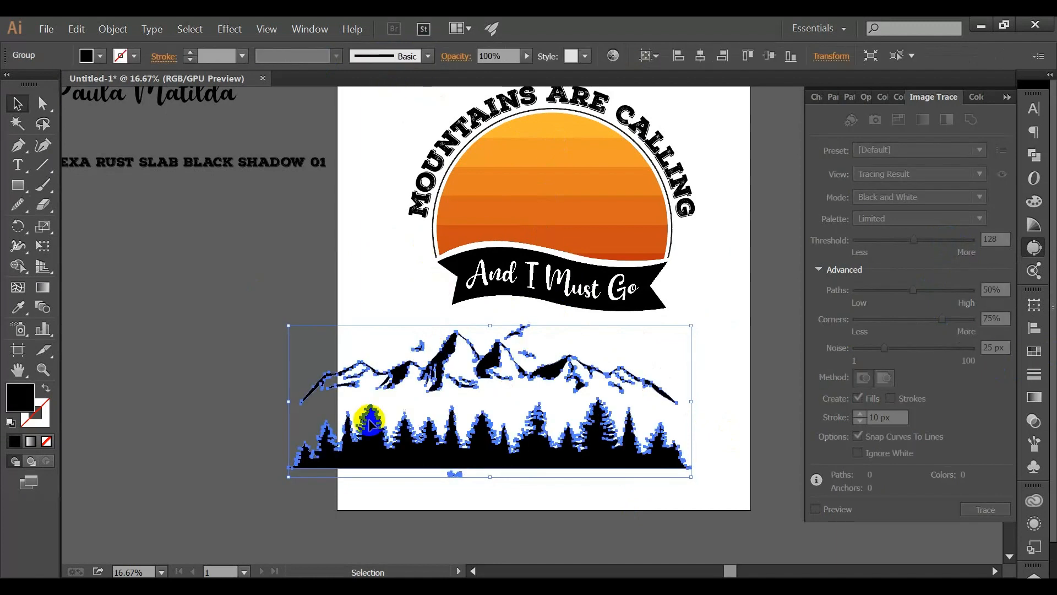
Step: Ungroup the traced silhouette artwork and move it off the artboard to the lower left
right_click(420, 450)
left_click(467, 389)
left_click_drag(493, 465, 184, 504)
scroll(318, 503, "down", 5)
left_click_drag(283, 391, 262, 433)
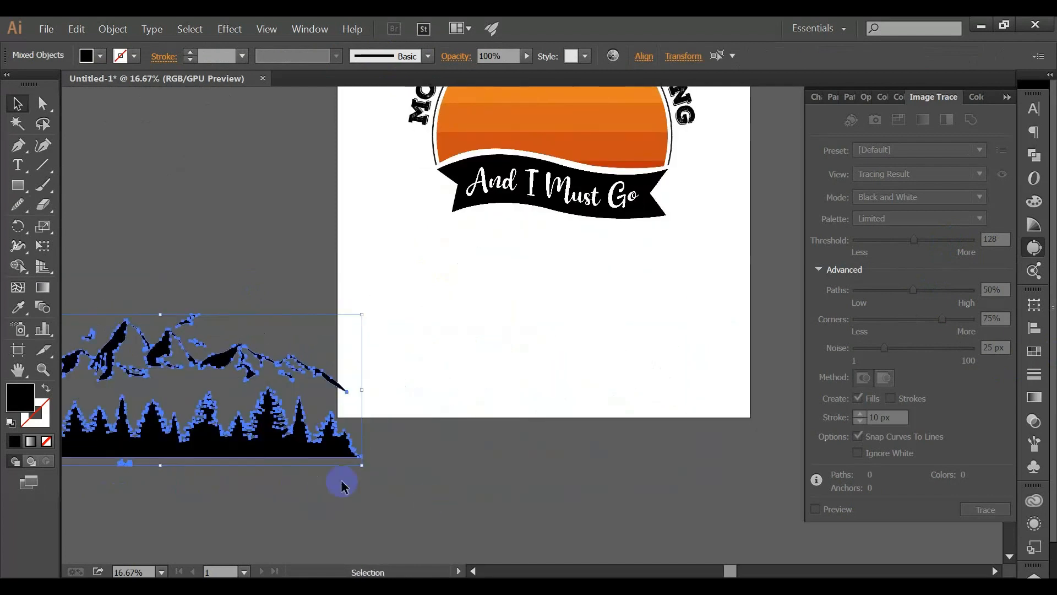
Step: Select the traced mountain and bird shapes without the pine trees, group them, and move the group up away from the trees
left_click(341, 484)
left_click(250, 348)
left_click_drag(343, 271, 342, 324)
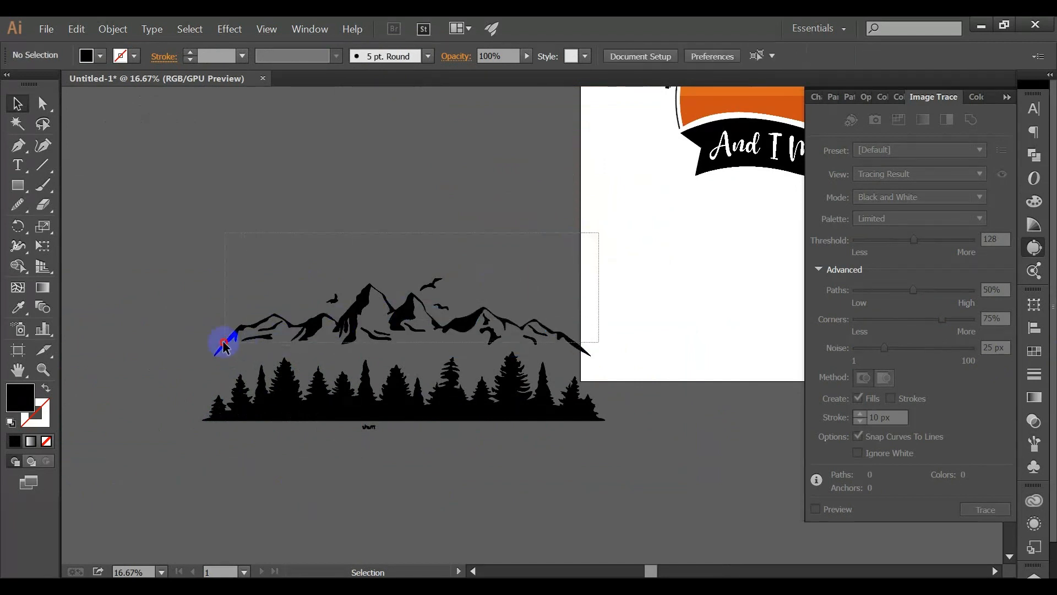
left_click_drag(213, 346, 214, 347)
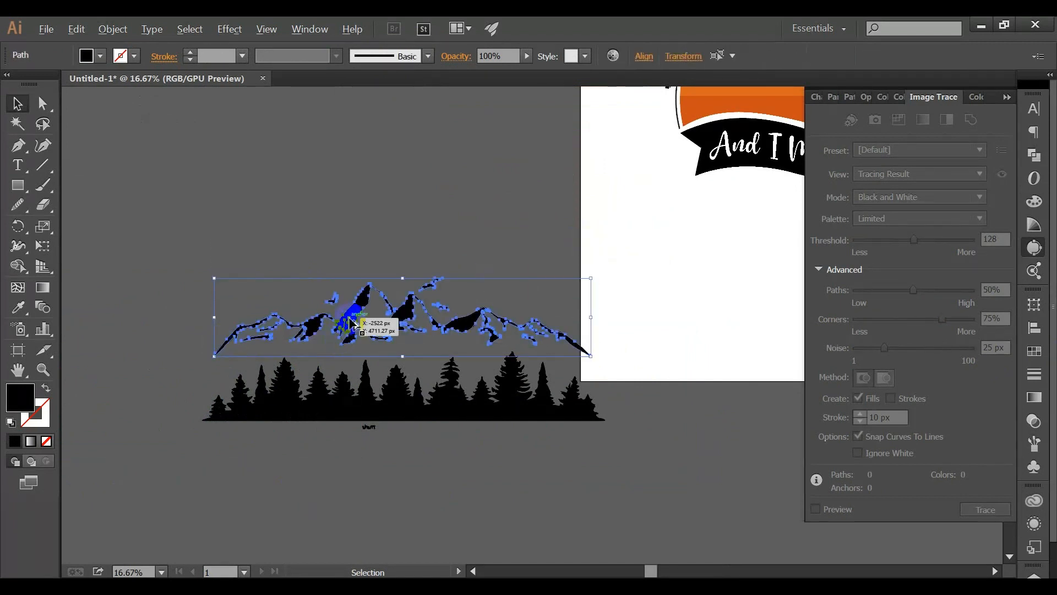
left_click_drag(350, 322, 450, 211)
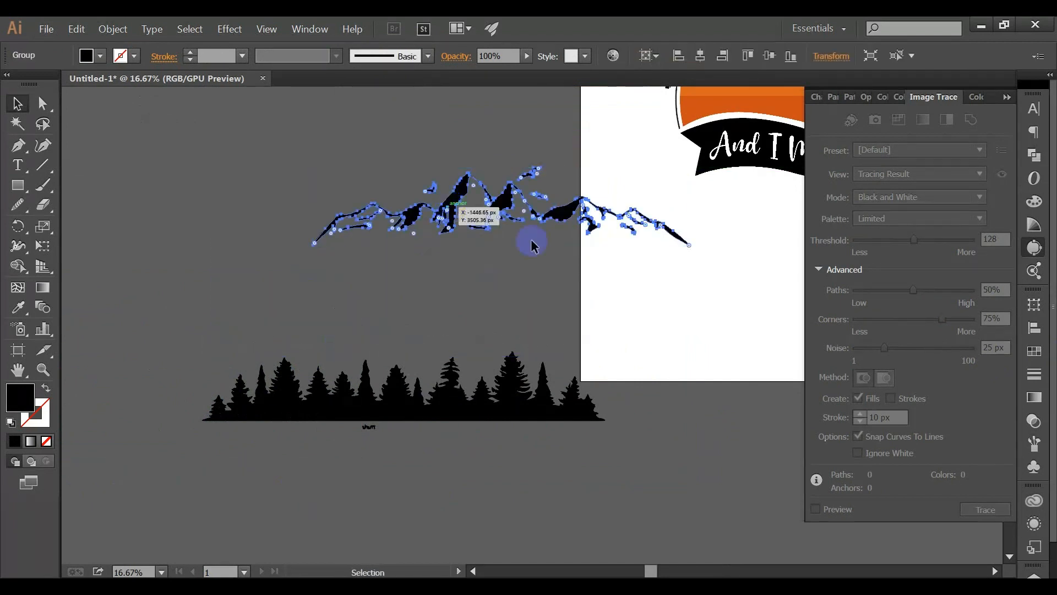
Step: Place the grouped mountains and birds across the lower part of the sunset circle, just above the ribbon
left_click_drag(571, 287, 170, 408)
left_click_drag(168, 338, 462, 226)
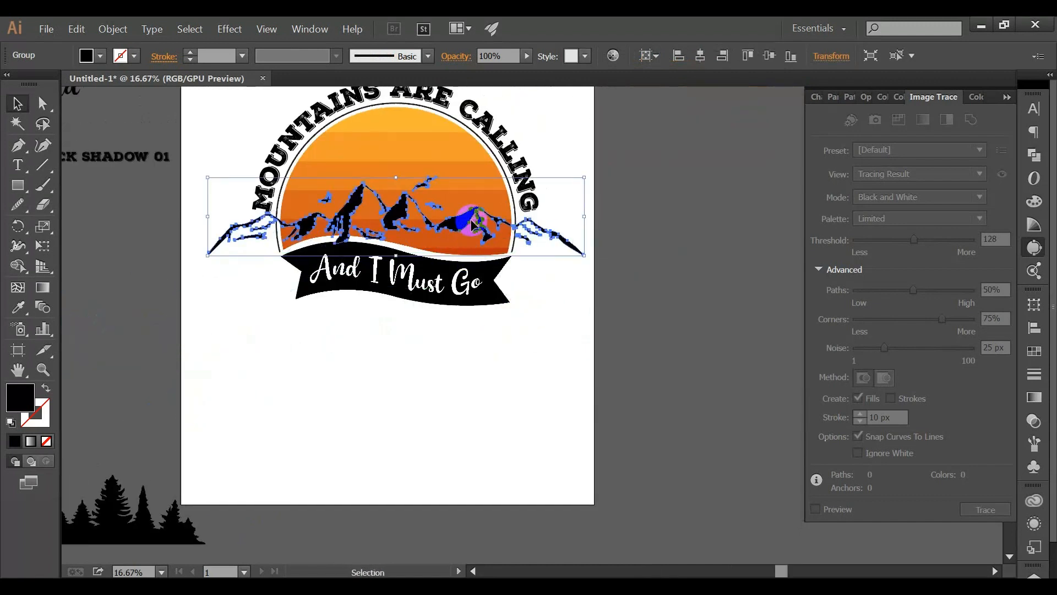
left_click(444, 359)
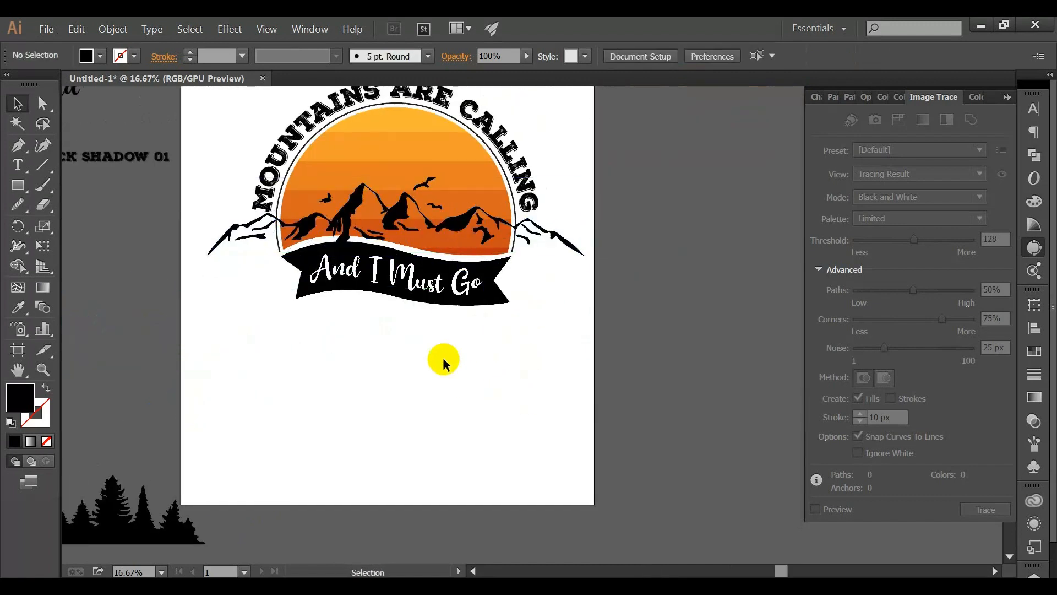
Step: Rotate the mountain group slightly clockwise to follow the ribbon's slope and nudge it into place over the sun
left_click(457, 226)
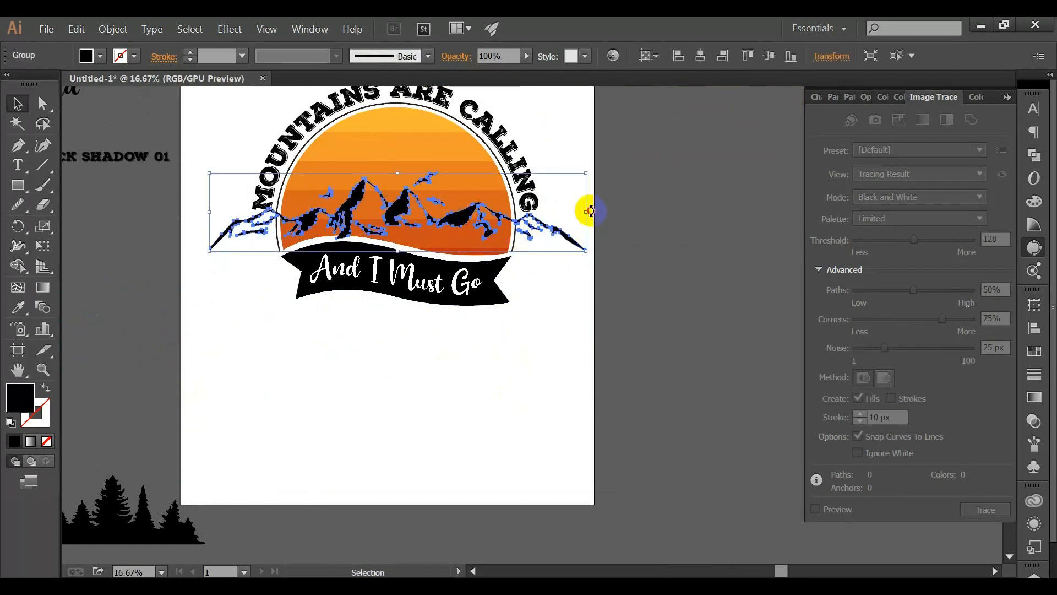
left_click_drag(590, 211, 588, 221)
left_click_drag(450, 228, 452, 232)
left_click(520, 346)
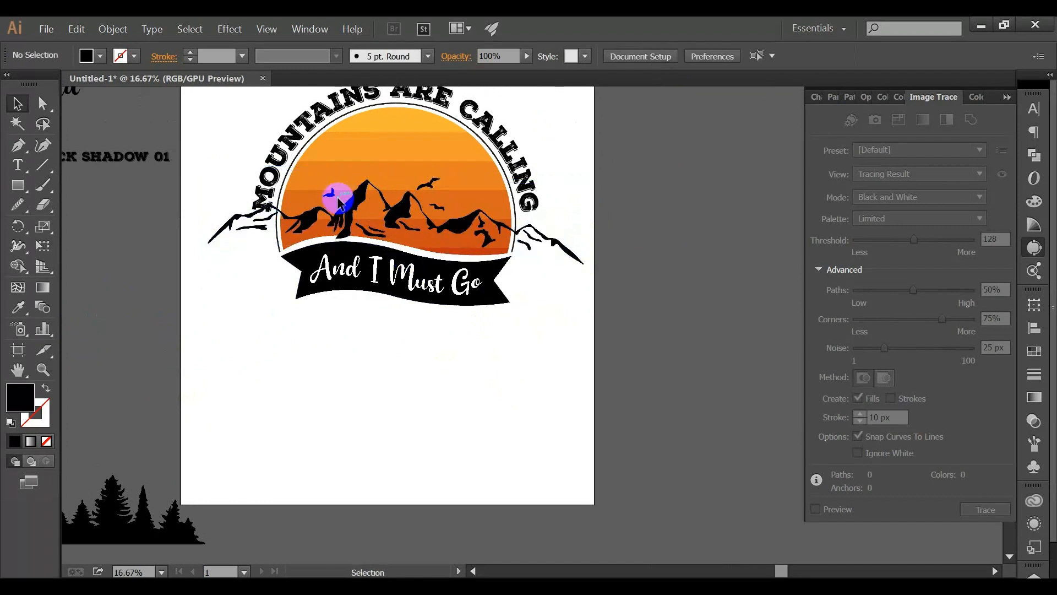
Step: Erase the mountain parts that extend past the left edge of the sunset circle, keeping the erasing limited to the mountain group
scroll(296, 218, "up", 2)
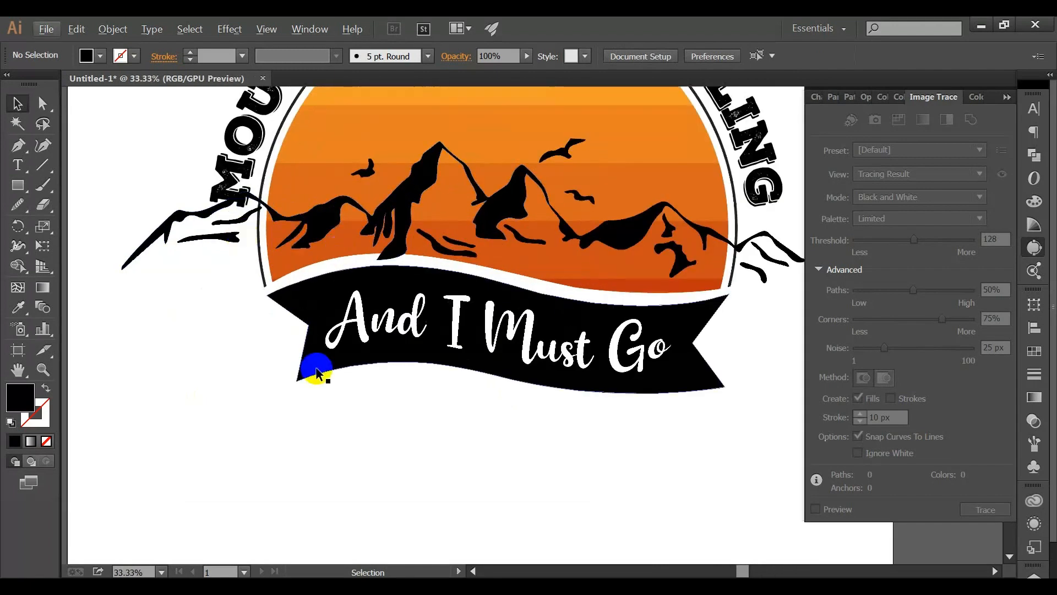
scroll(307, 223, "up", 1)
left_click(319, 225)
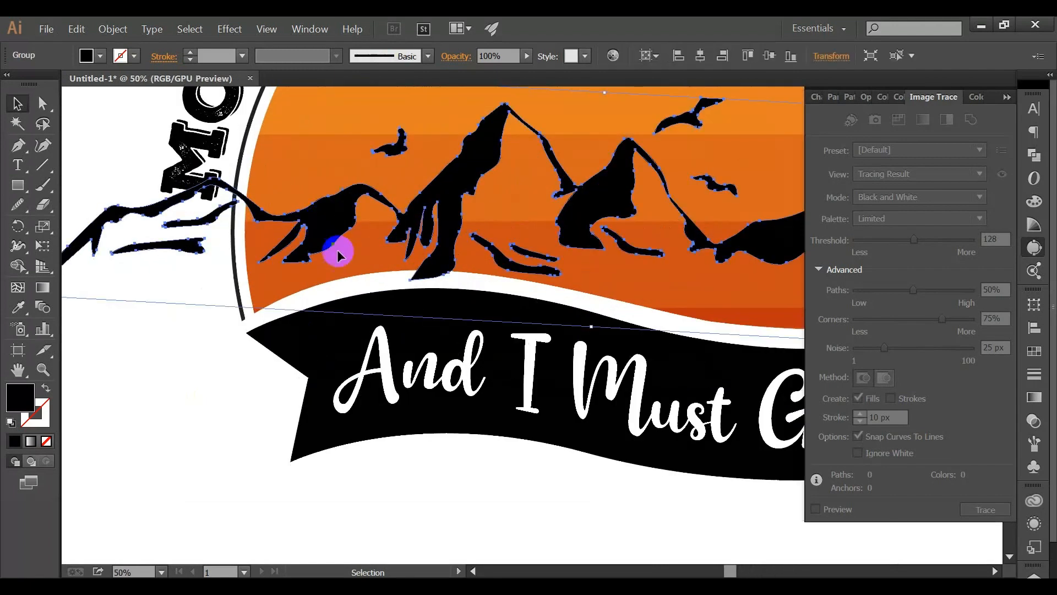
left_click(45, 205)
scroll(231, 190, "up", 3)
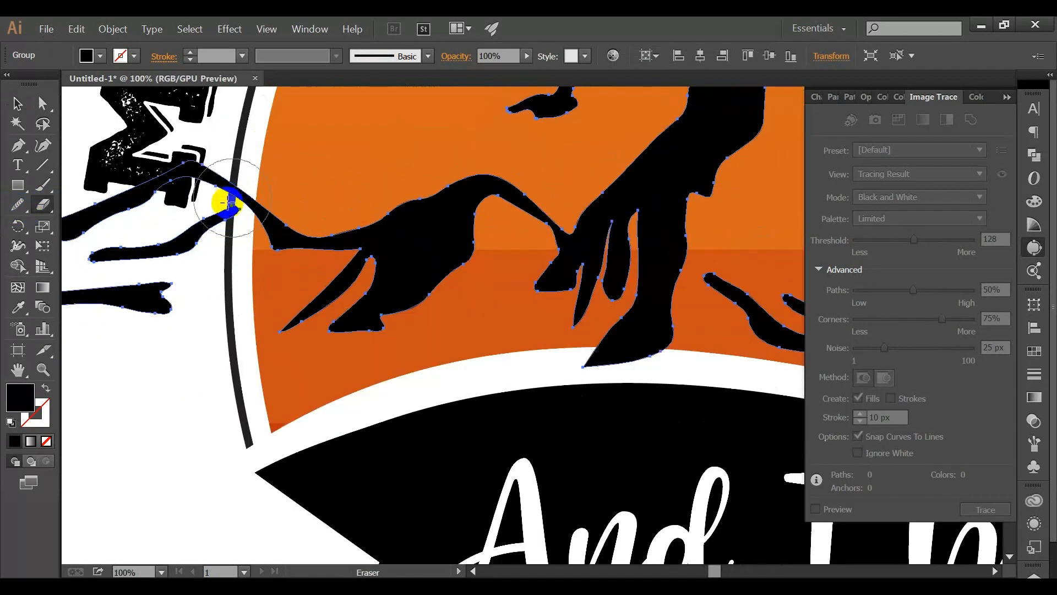
left_click_drag(212, 204, 214, 192)
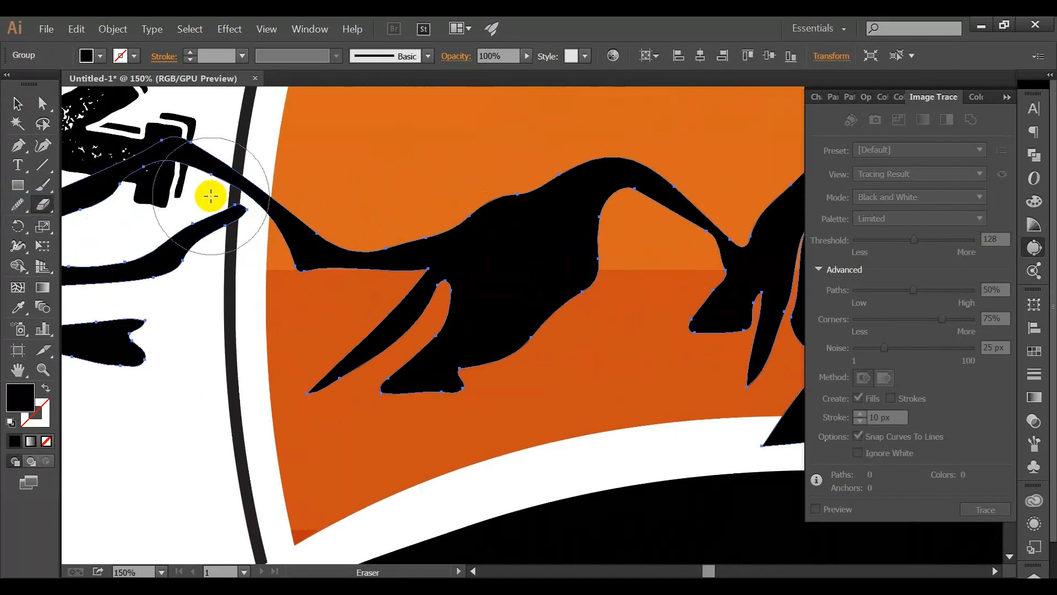
left_click(212, 195)
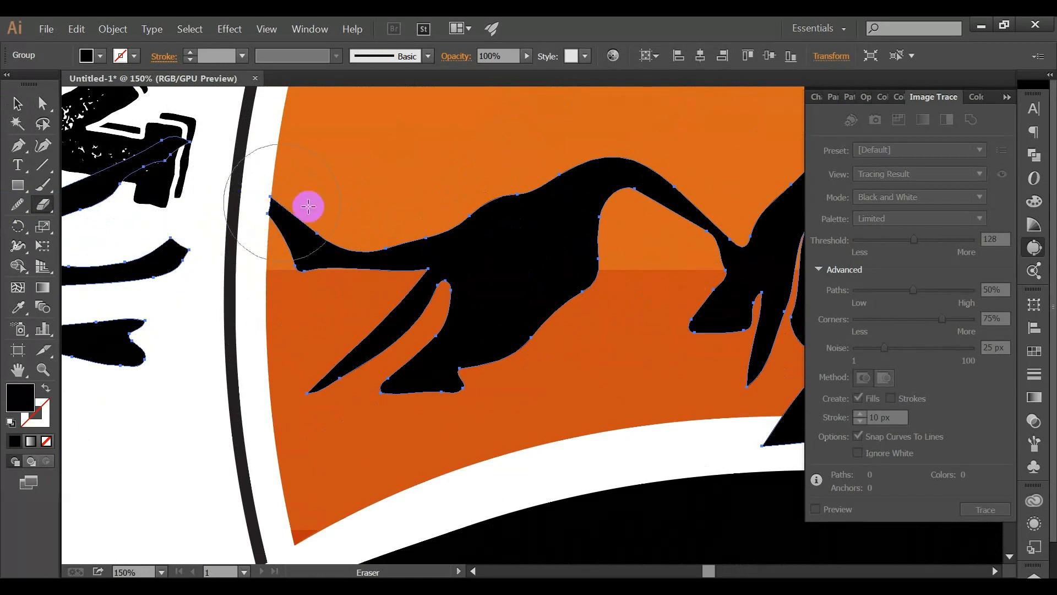
scroll(141, 255, "down", 2)
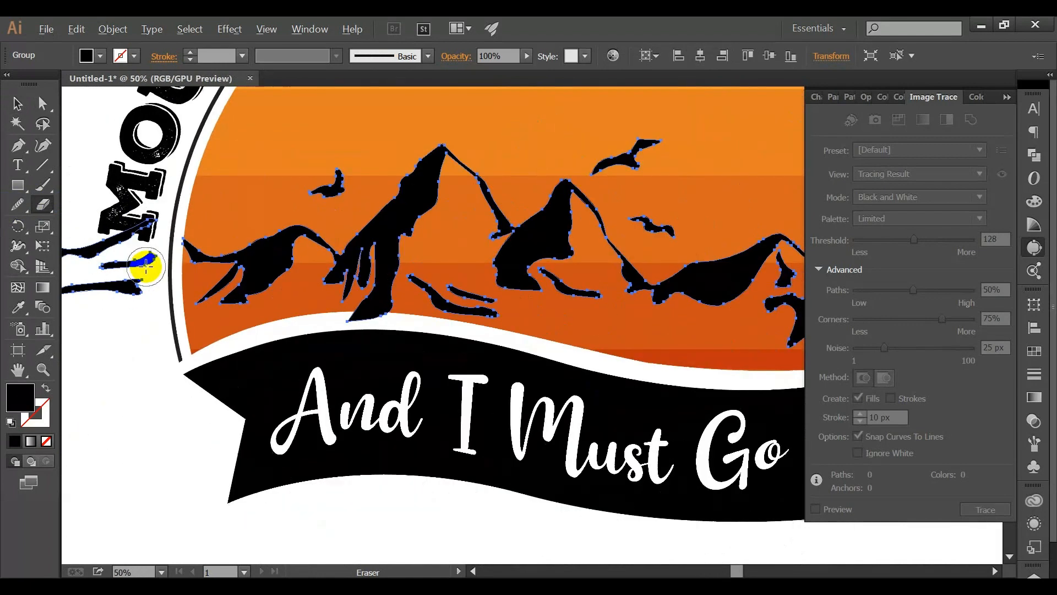
scroll(175, 281, "down", 1)
left_click_drag(224, 244, 397, 235)
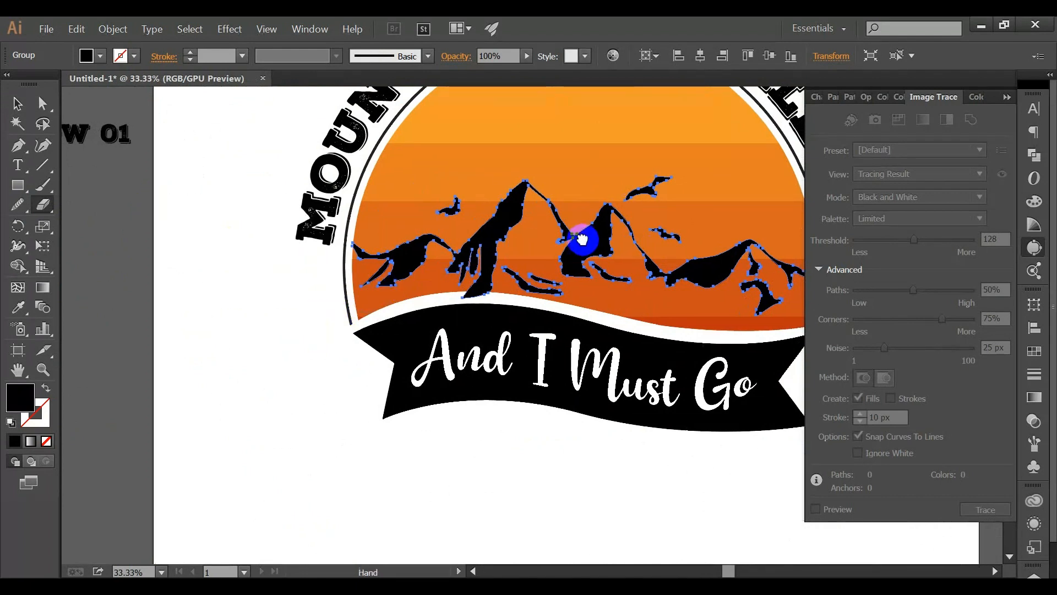
Step: Erase the mountain parts that extend past the right edge of the sunset circle
left_click_drag(583, 239, 231, 242)
scroll(475, 302, "up", 3)
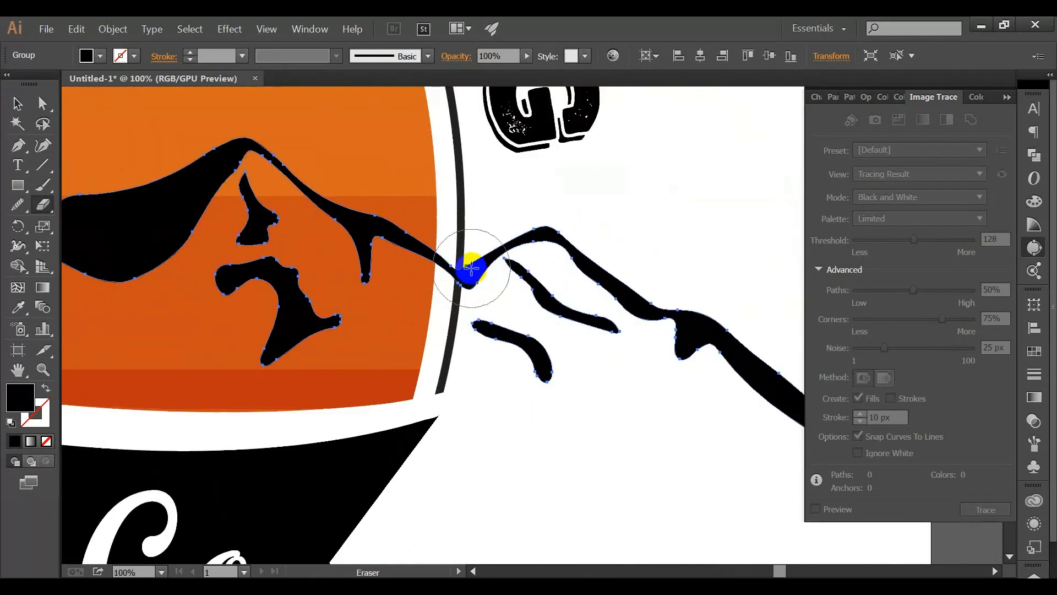
mouse_move(475, 262)
left_mouse_down()
mouse_move(618, 332)
mouse_move(702, 391)
left_mouse_up()
scroll(505, 207, "down", 2)
Step: Erase the foot of the tallest mountain where it overlaps the white gap above the ribbon, undoing the misplaced stroke
left_click_drag(379, 322, 632, 334)
left_click_drag(275, 325, 561, 327)
scroll(499, 314, "up", 2)
scroll(499, 314, "up", 1)
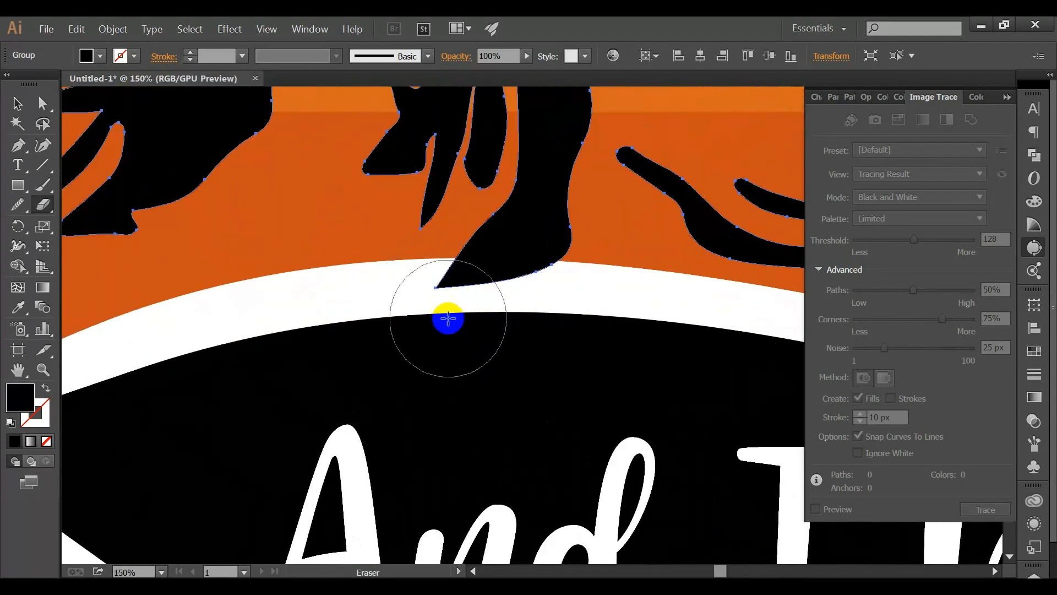
mouse_move(455, 317)
left_mouse_down()
mouse_move(531, 327)
mouse_move(533, 318)
mouse_move(453, 316)
left_mouse_up()
key("ctrl+z")
scroll(500, 328, "down", 2)
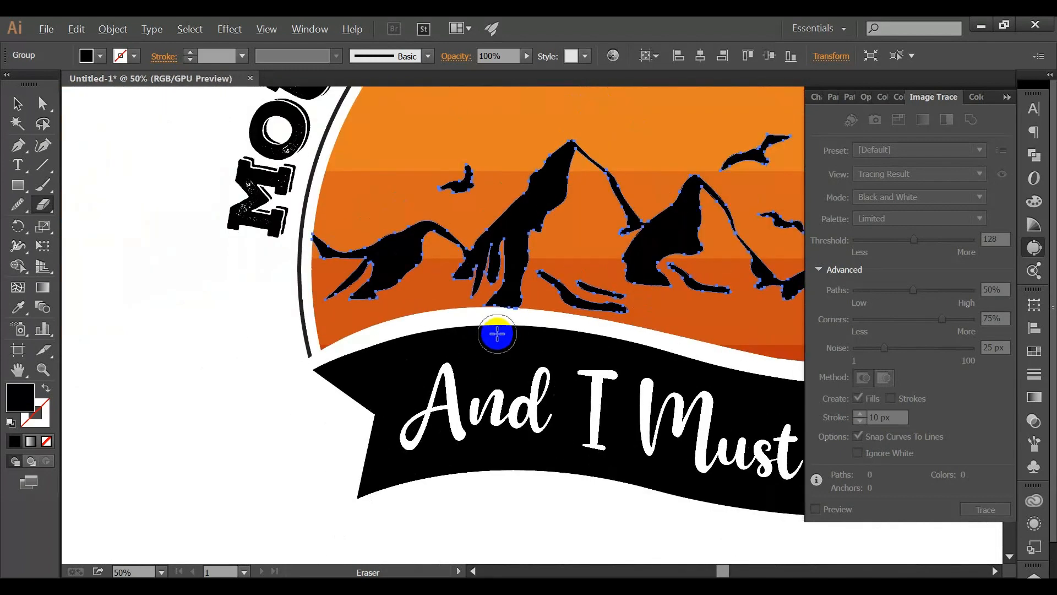
scroll(719, 365, "down", 2)
left_click_drag(739, 324, 453, 331)
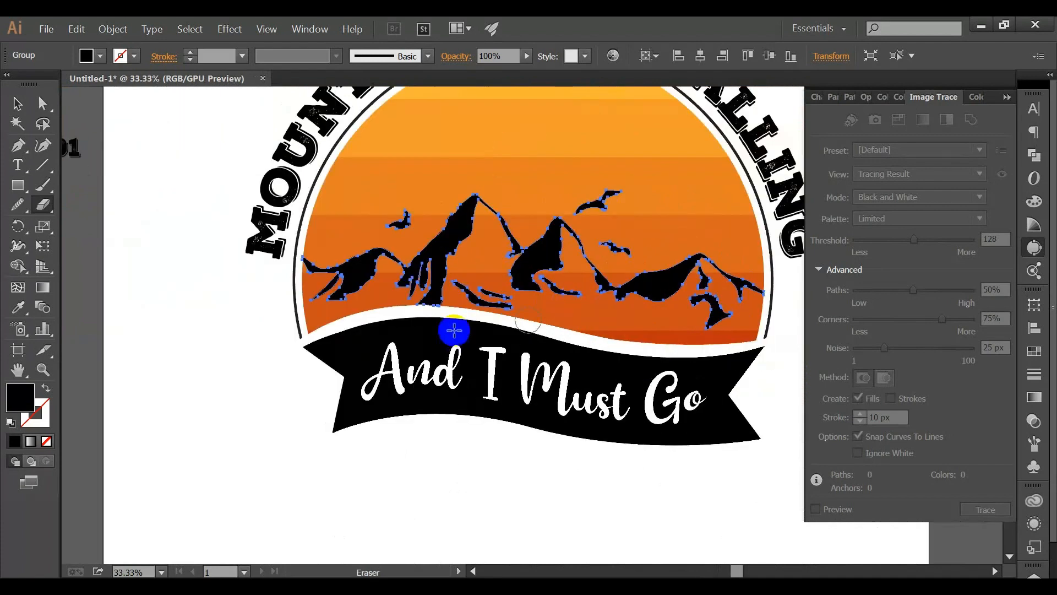
Step: Refine the trimmed foot of the tallest mountain with small eraser dabs along the white gap's upper edge, and deselect the artwork
scroll(411, 326, "up", 4)
scroll(510, 290, "up", 2)
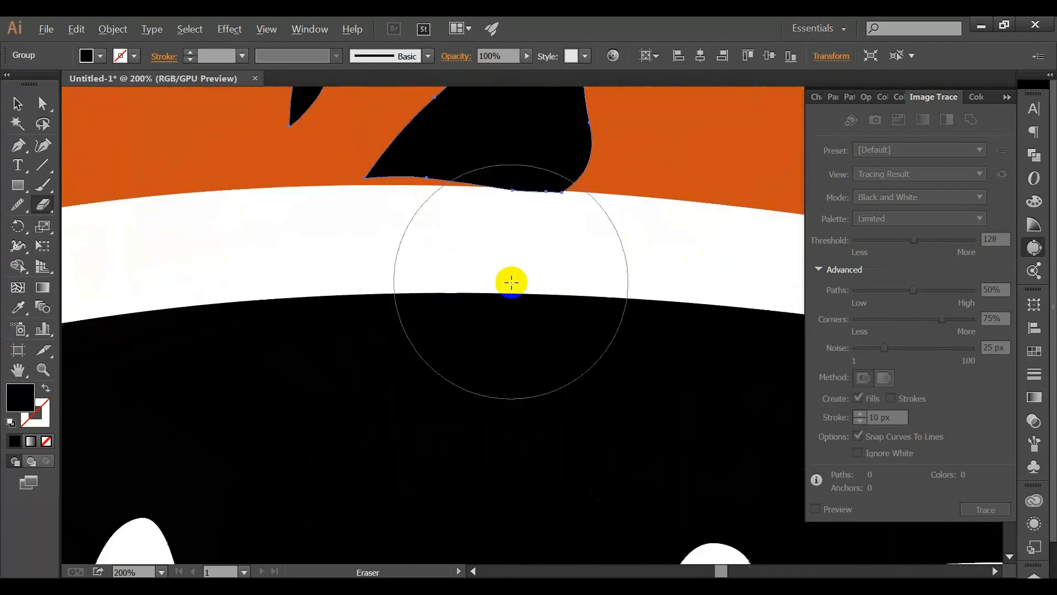
left_click(544, 307)
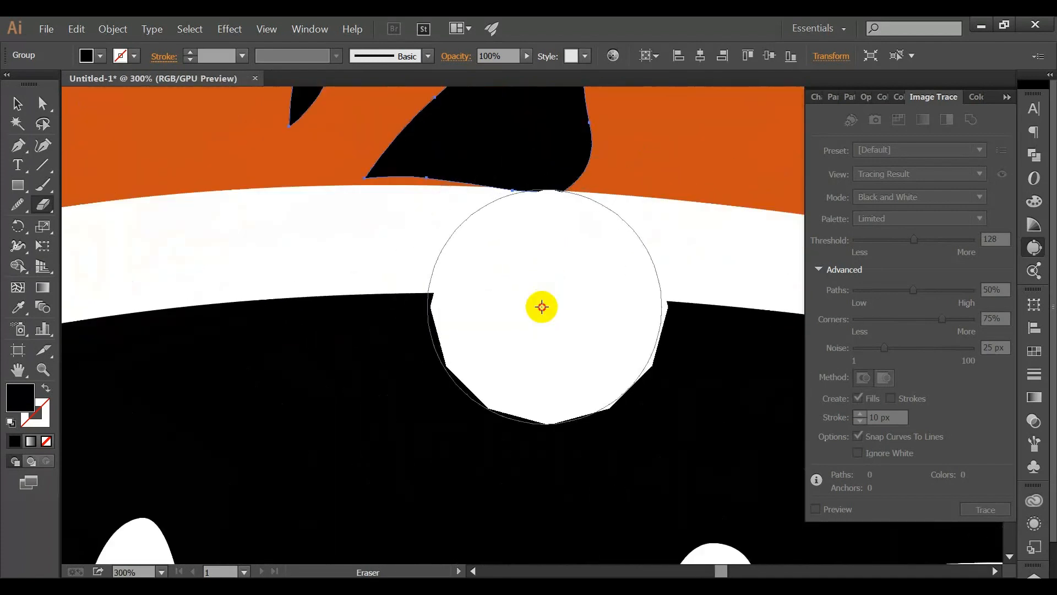
left_click(494, 304)
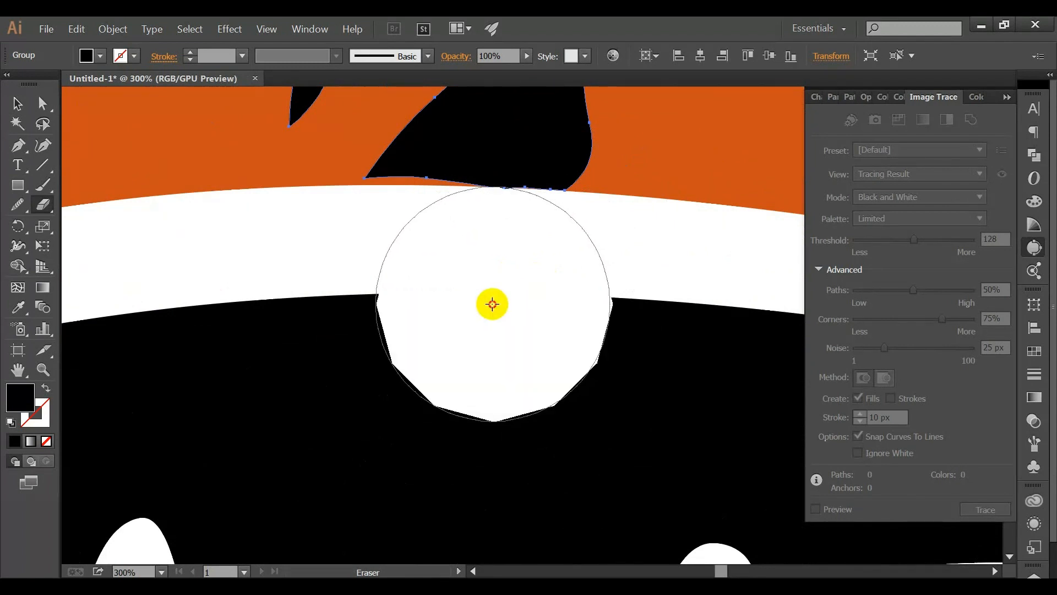
left_click(505, 304)
scroll(501, 322, "down", 7)
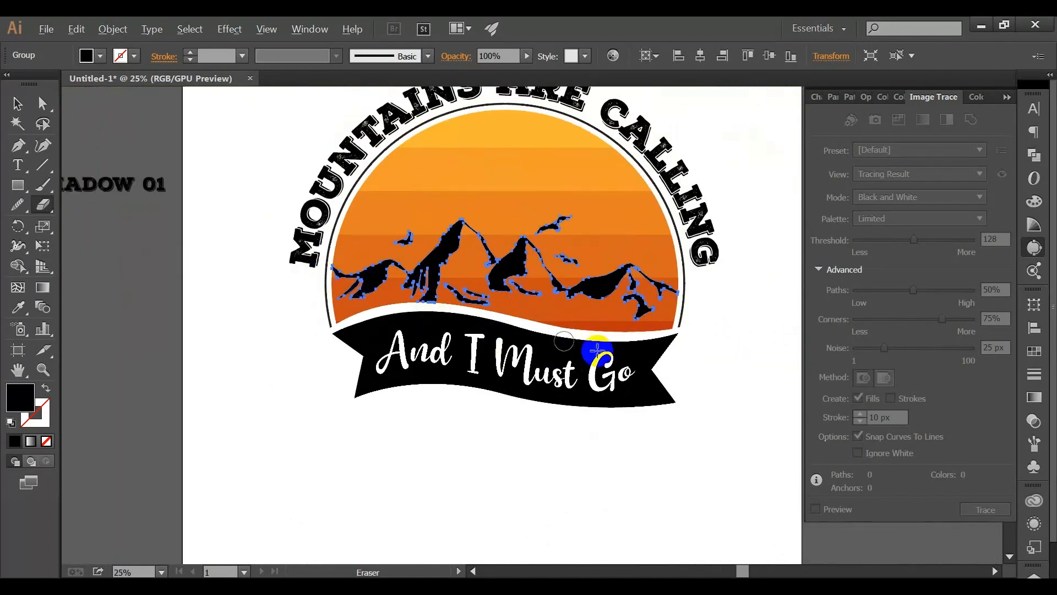
left_click(21, 107)
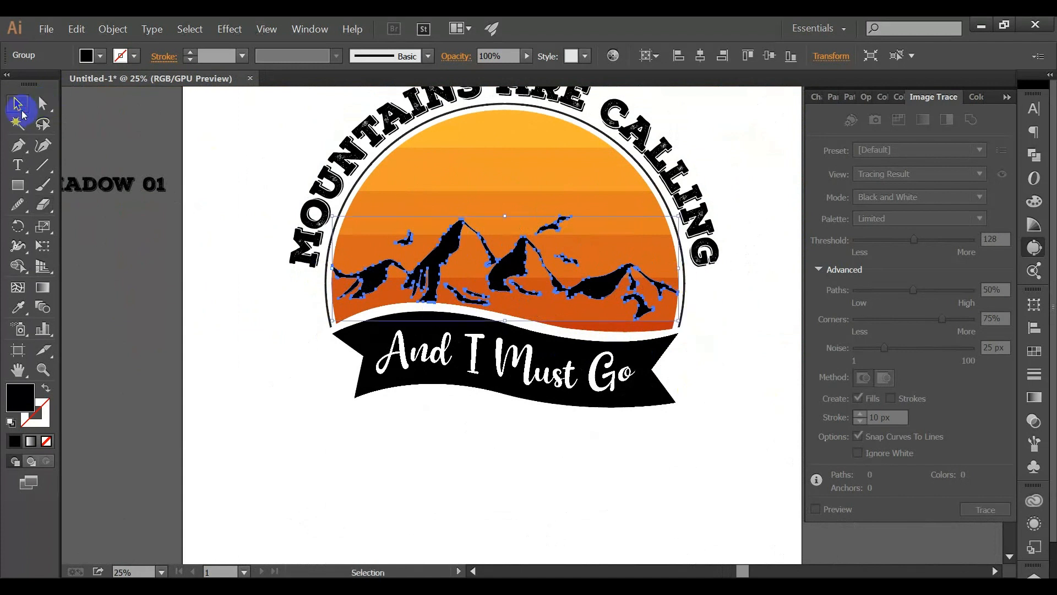
left_click(434, 501)
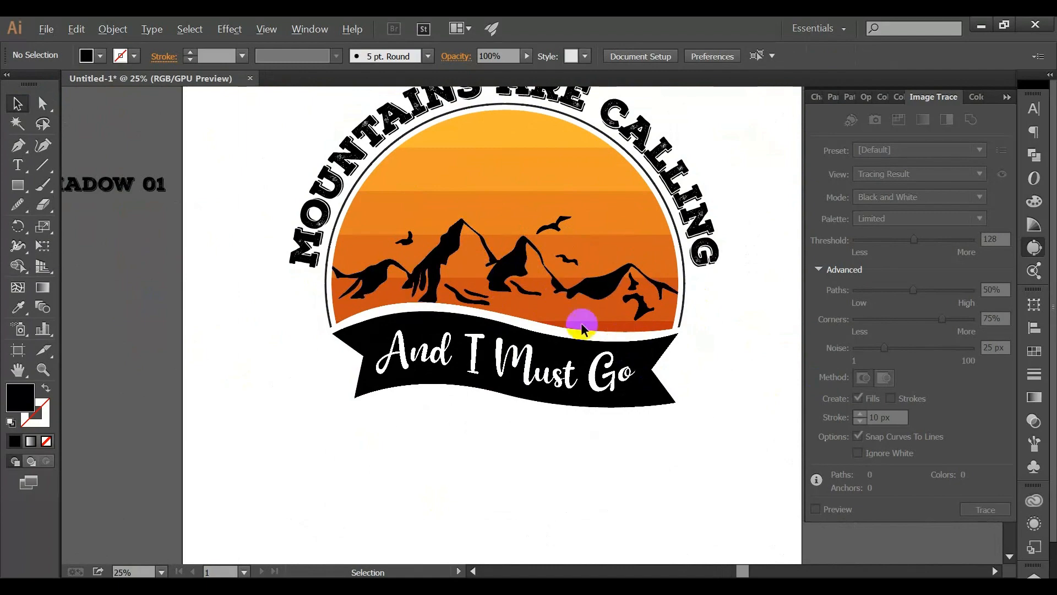
scroll(517, 306, "up", 1)
Step: Switch to the browser's Google image results and search for "mountain man silhouette"
key("alt+Tab")
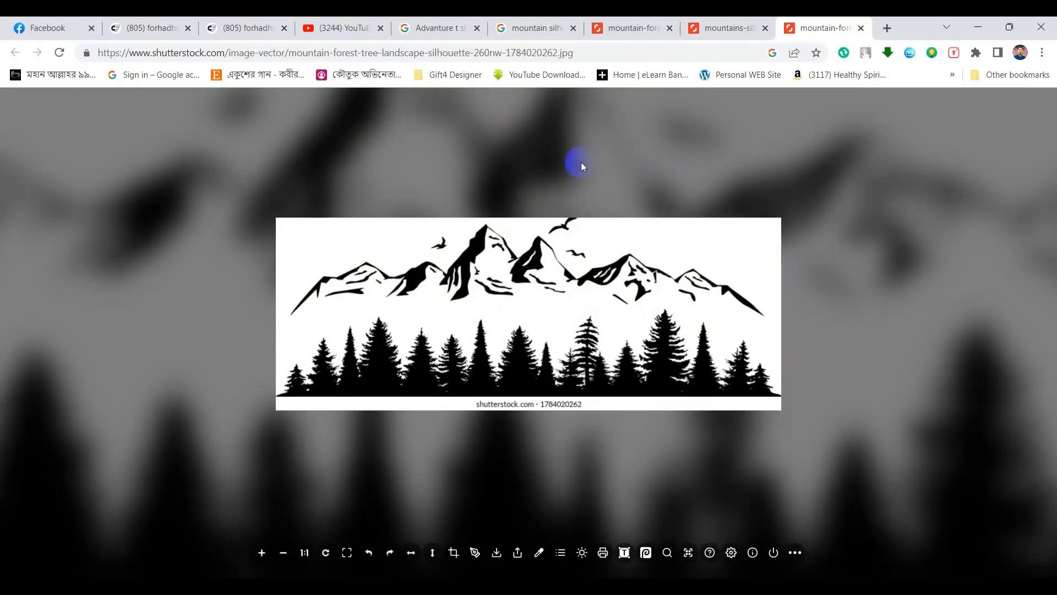
left_click(531, 28)
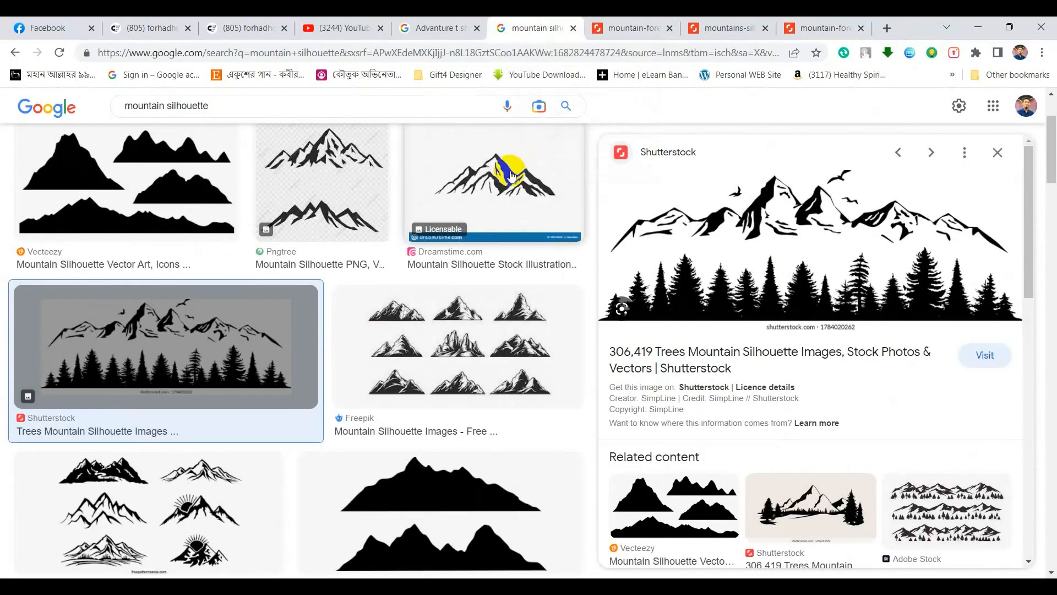
double_click(166, 107)
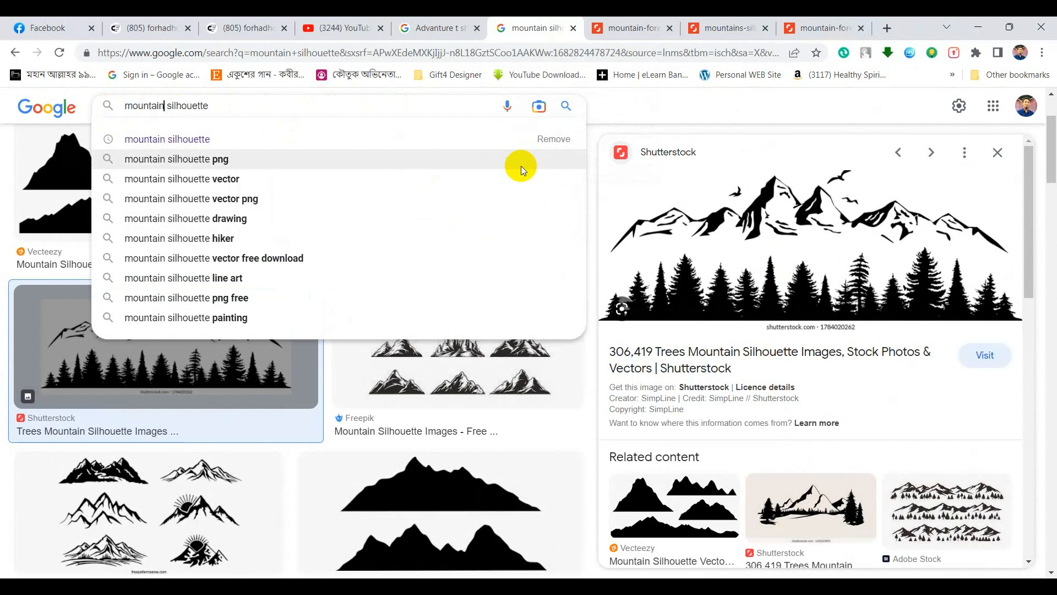
type("ma")
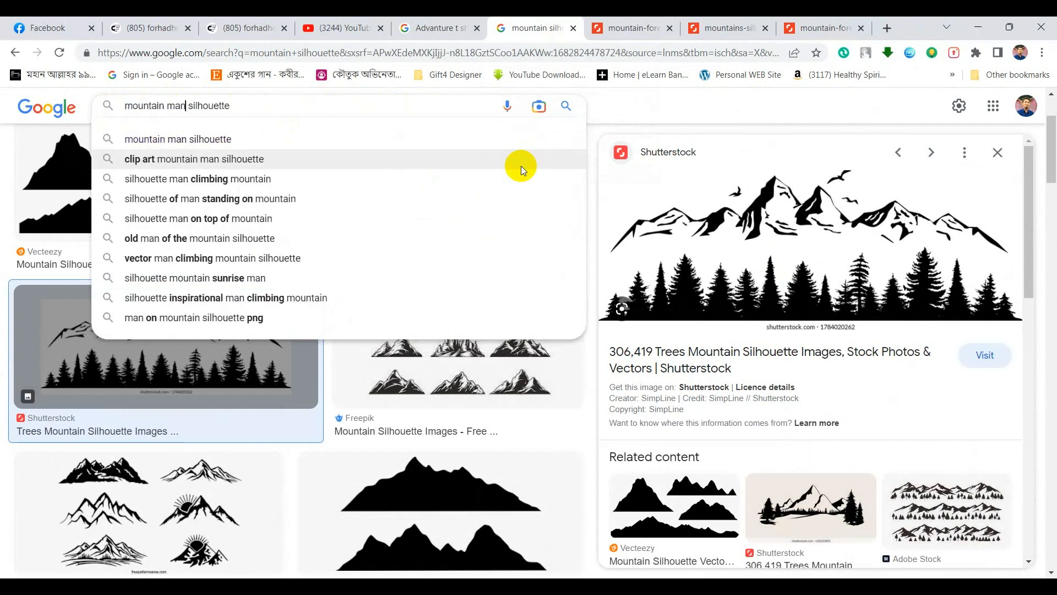
key("Return")
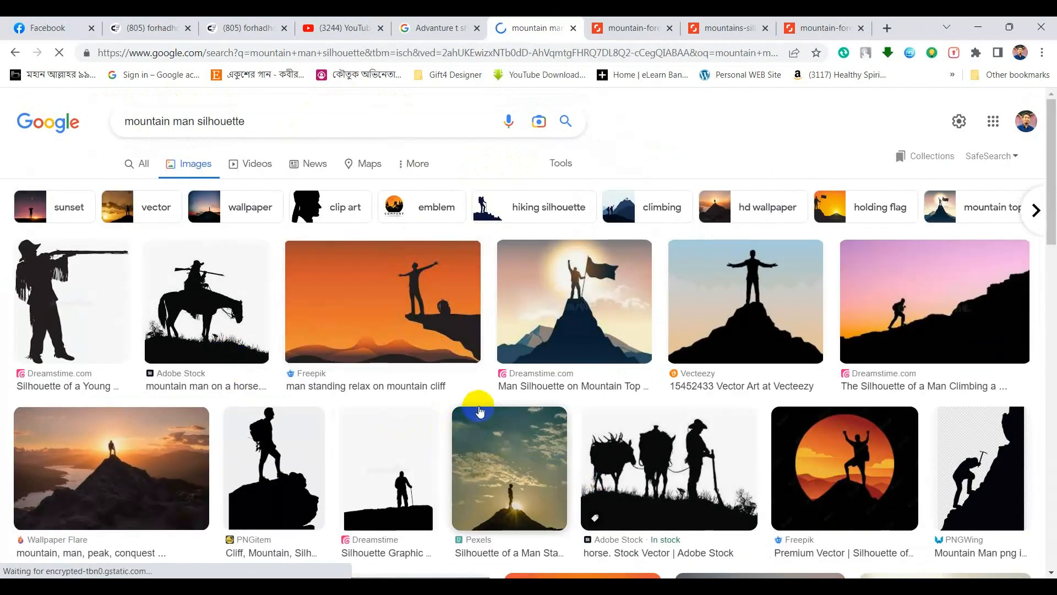
Step: Browse the mountain man silhouette results and open the preview of the two backpackers climbing
scroll(611, 385, "down", 6)
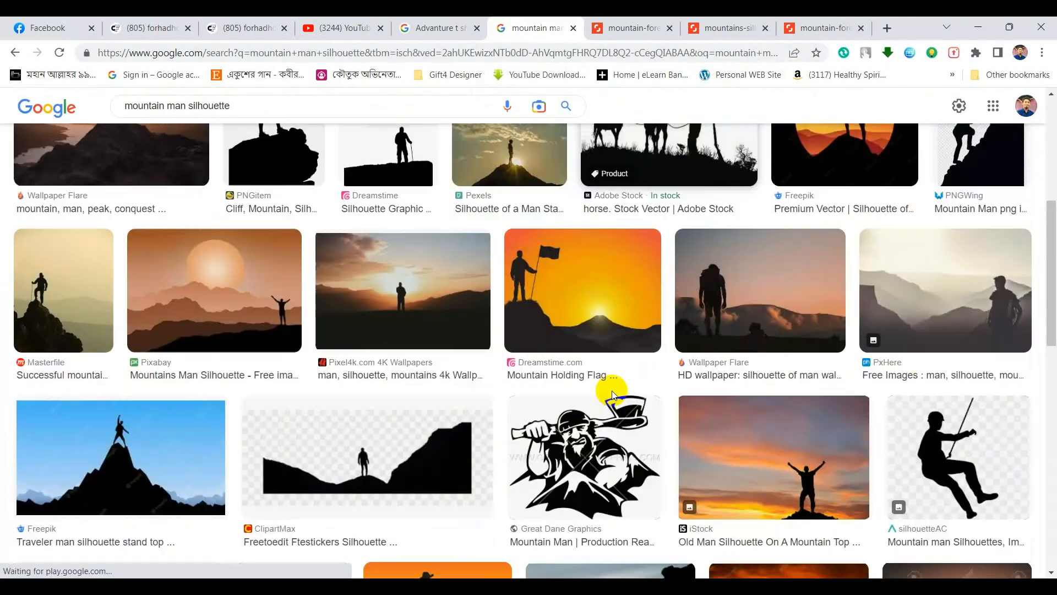
scroll(881, 485, "down", 5)
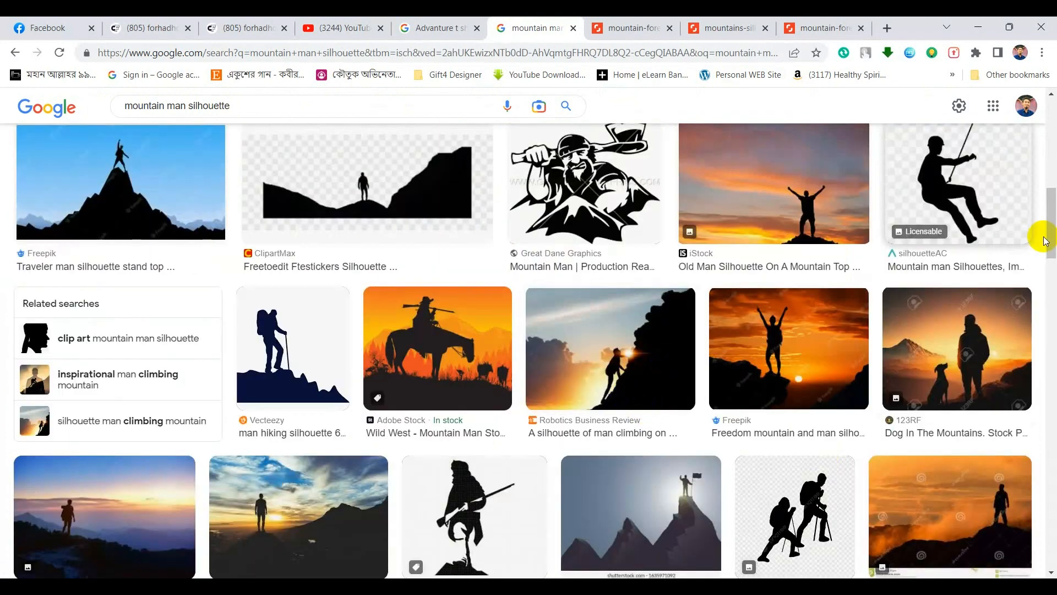
scroll(573, 465, "down", 3)
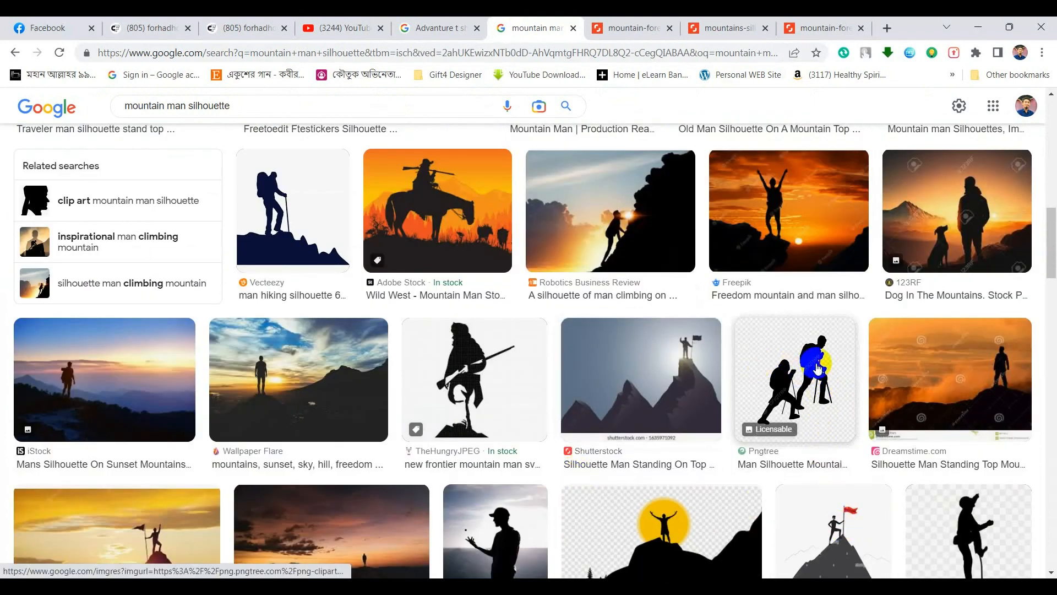
left_click(808, 368)
Step: Among the related images, open the iStock silhouette of a man with a flag on a rock and copy the image
scroll(875, 316, "down", 5)
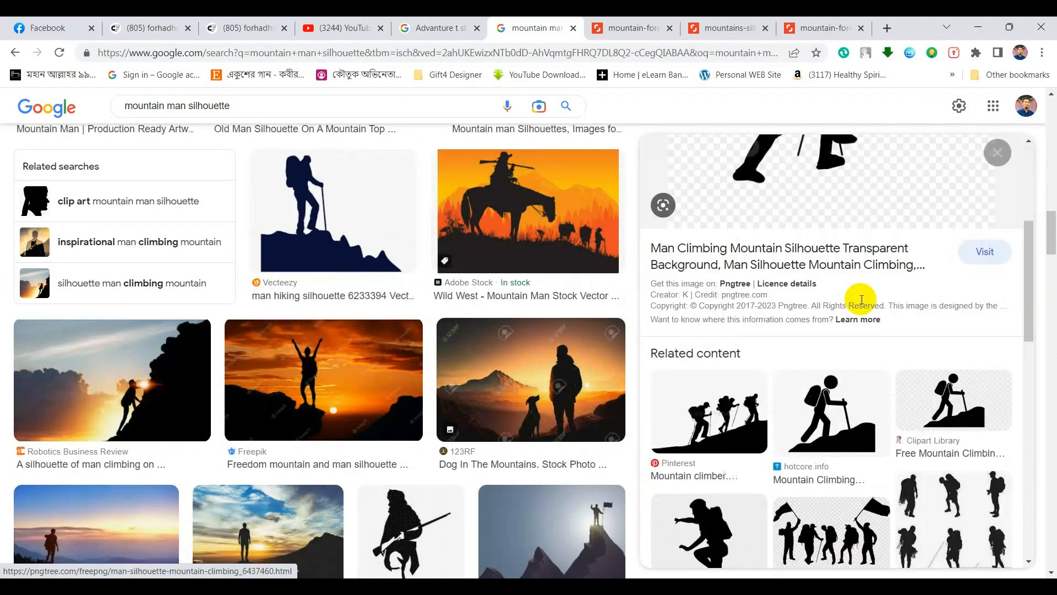
scroll(862, 299, "down", 3)
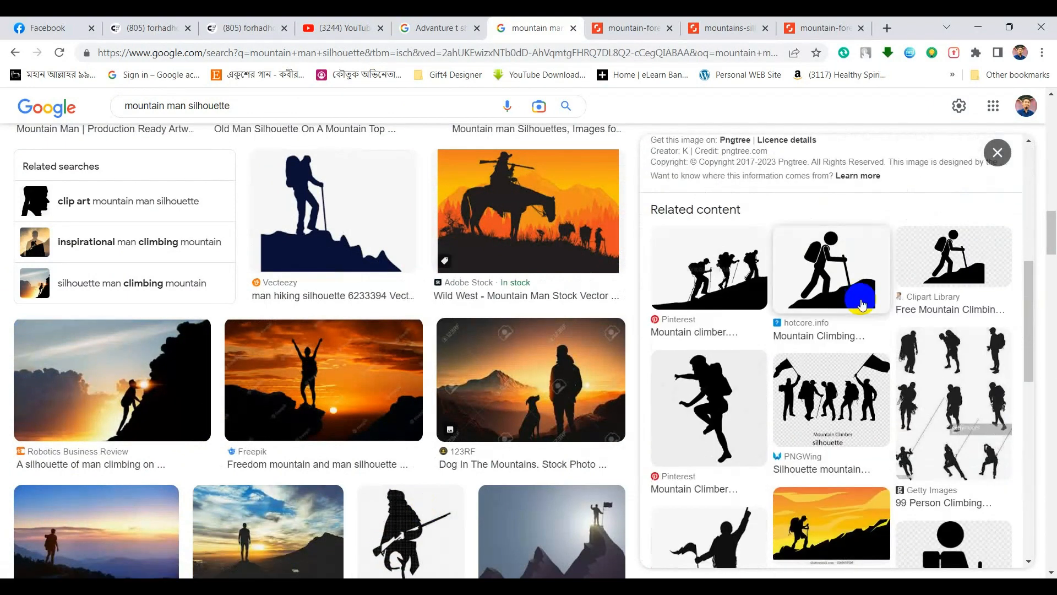
scroll(862, 302, "down", 3)
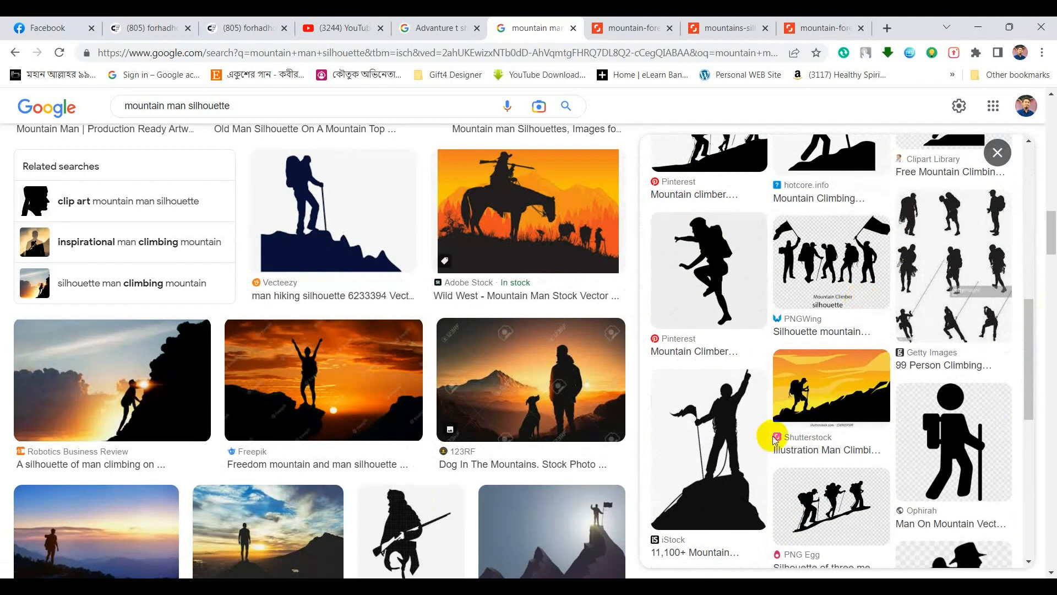
left_click(729, 428)
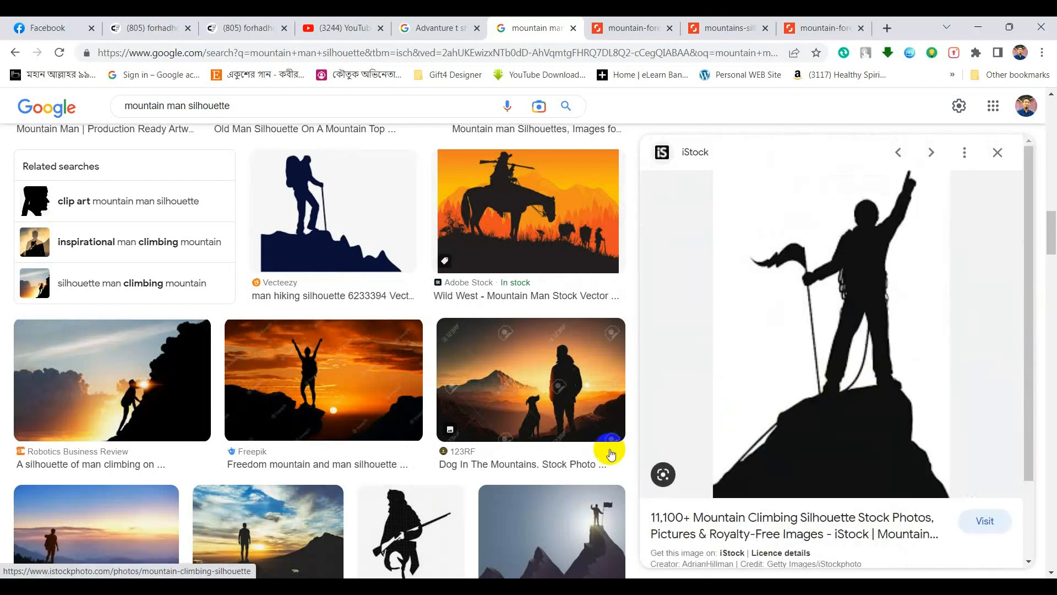
right_click(852, 292)
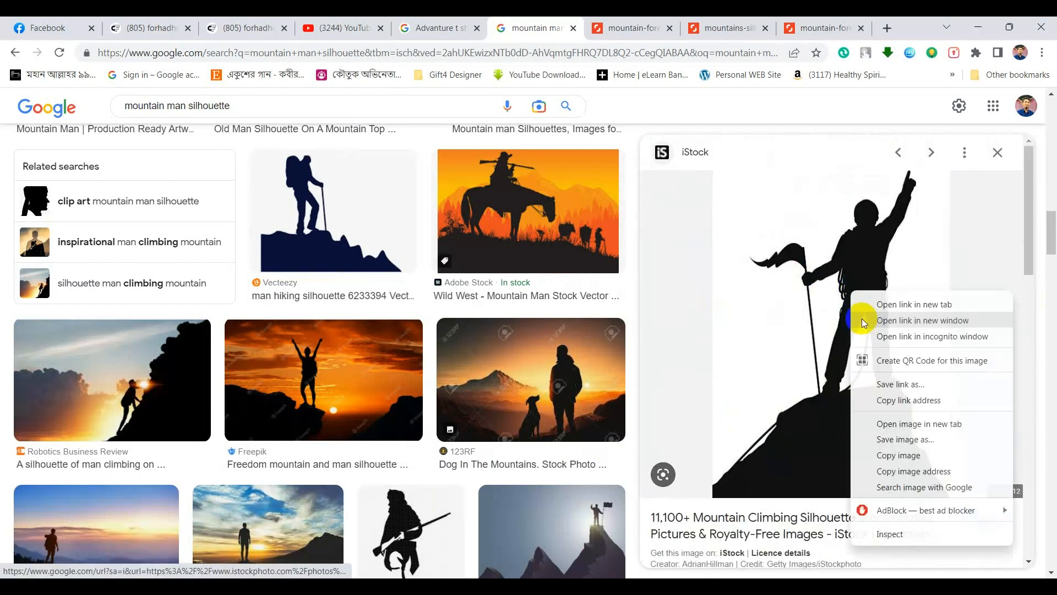
left_click(898, 456)
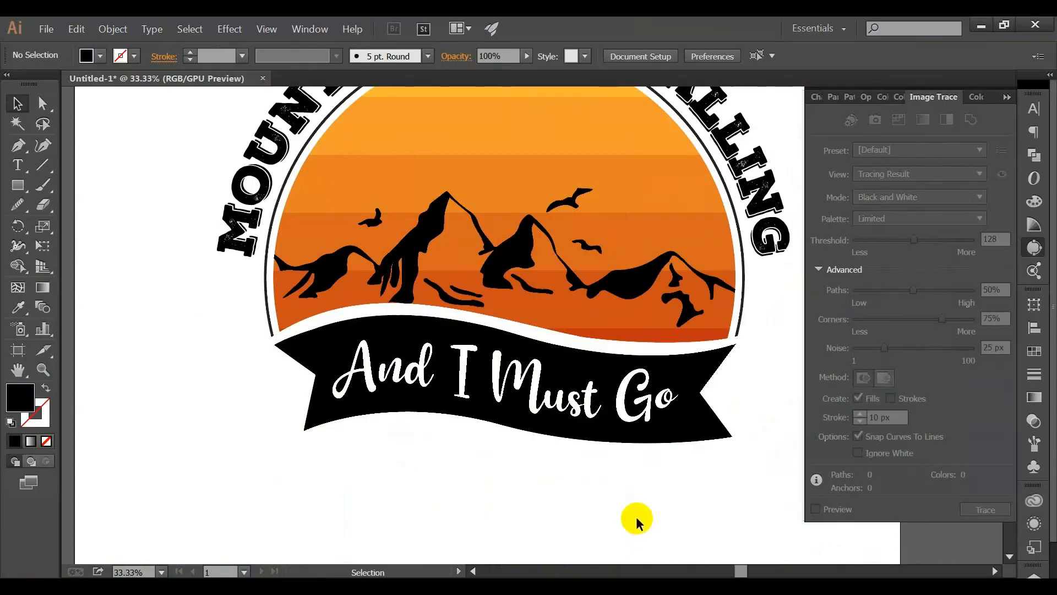
Step: Switch to Illustrator, paste the copied silhouette and trace it with the Sketched Art preset
key("ctrl+v")
left_click_drag(572, 383, 681, 460)
left_click(381, 56)
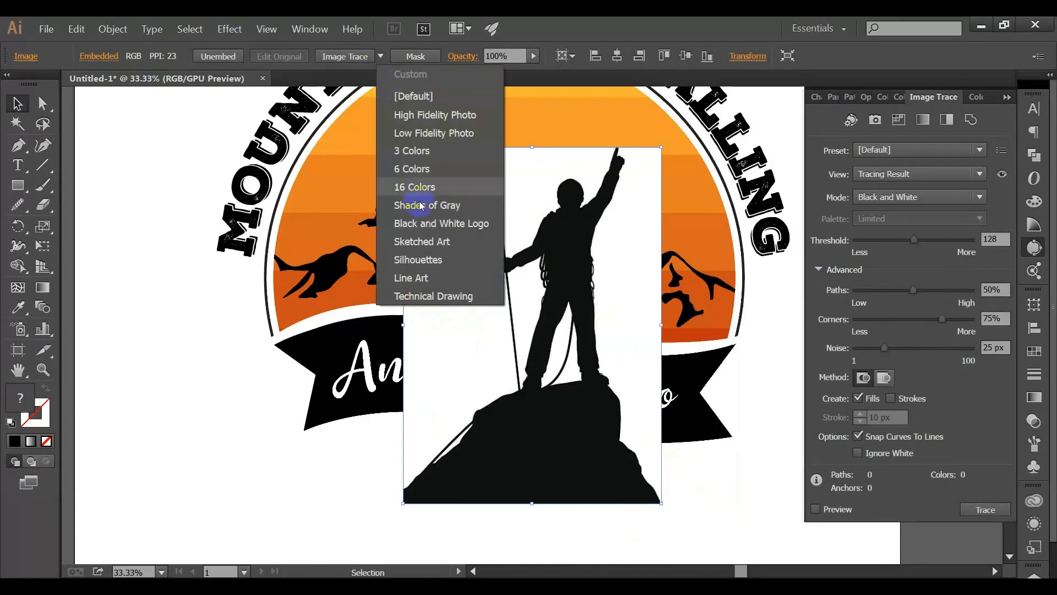
left_click(414, 242)
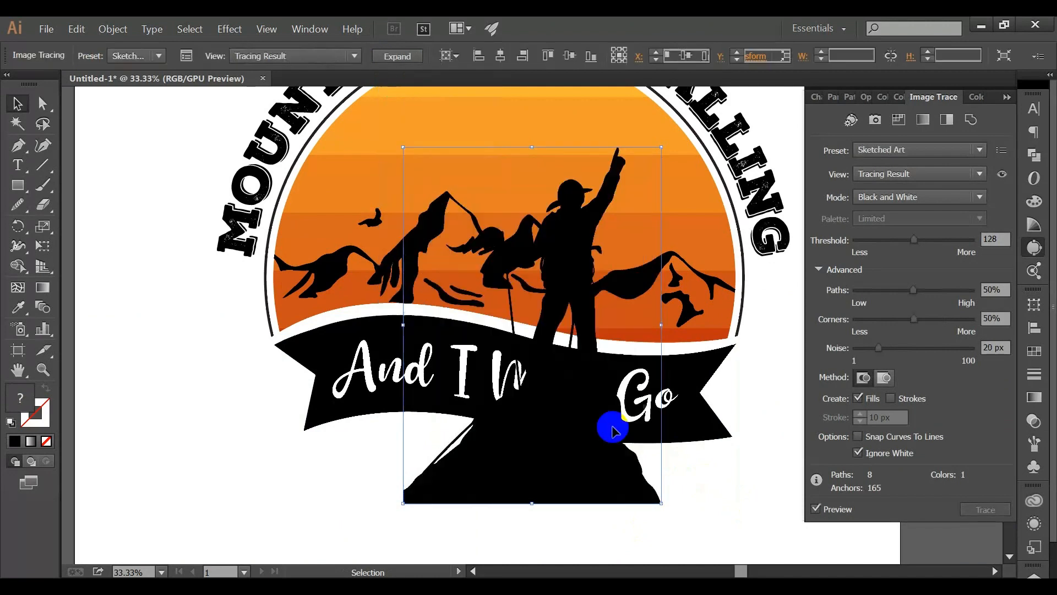
Step: Move the traced silhouette off the artwork into the empty space beside the badge and expand it into paths
mouse_move(571, 288)
left_mouse_down()
mouse_move(295, 276)
mouse_move(230, 259)
left_mouse_up()
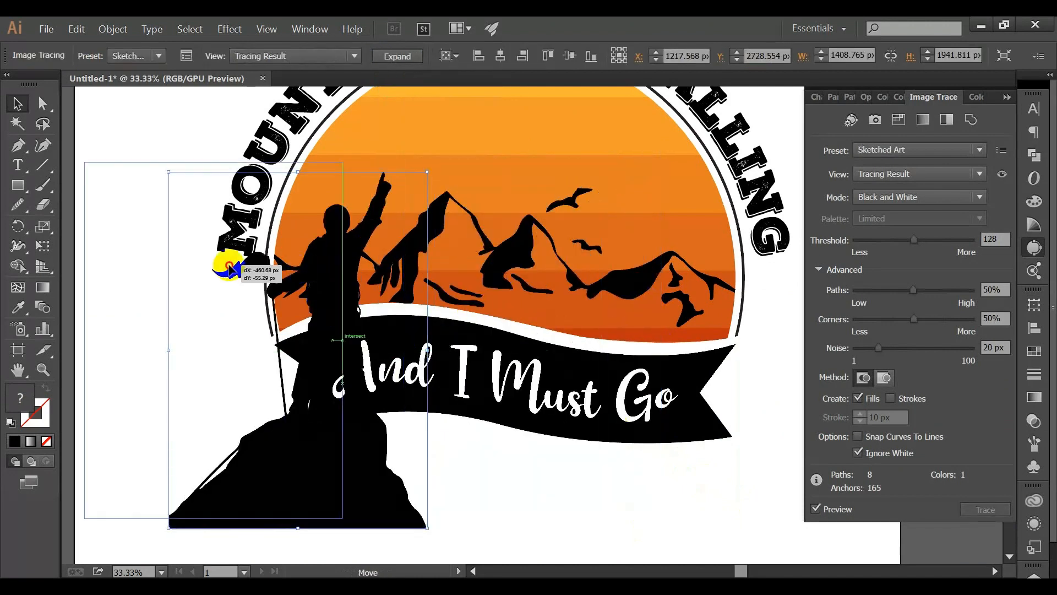
left_click(388, 55)
scroll(390, 229, "left", 5)
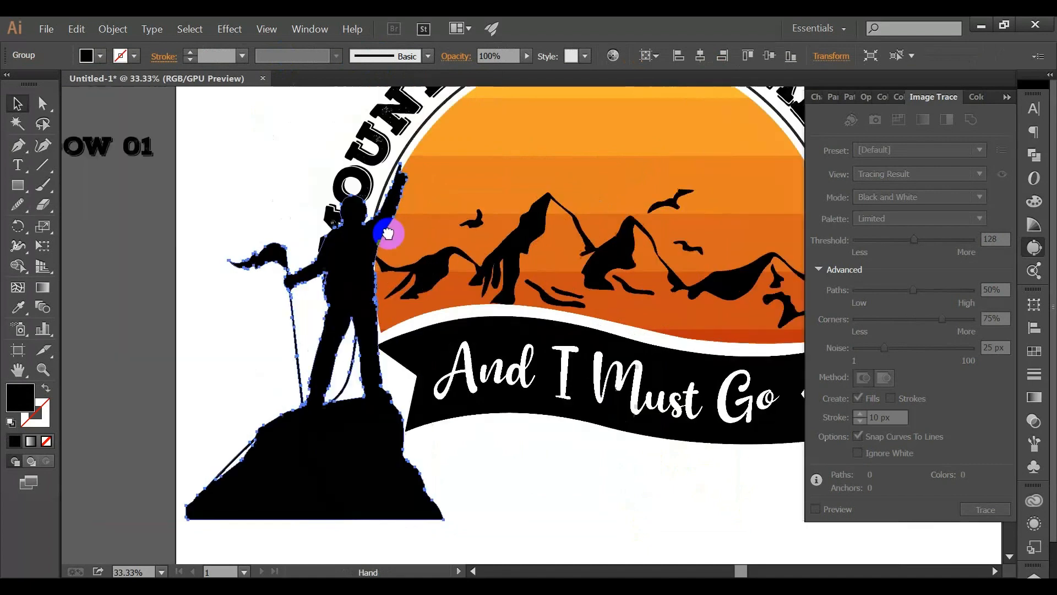
left_click_drag(374, 344, 231, 328)
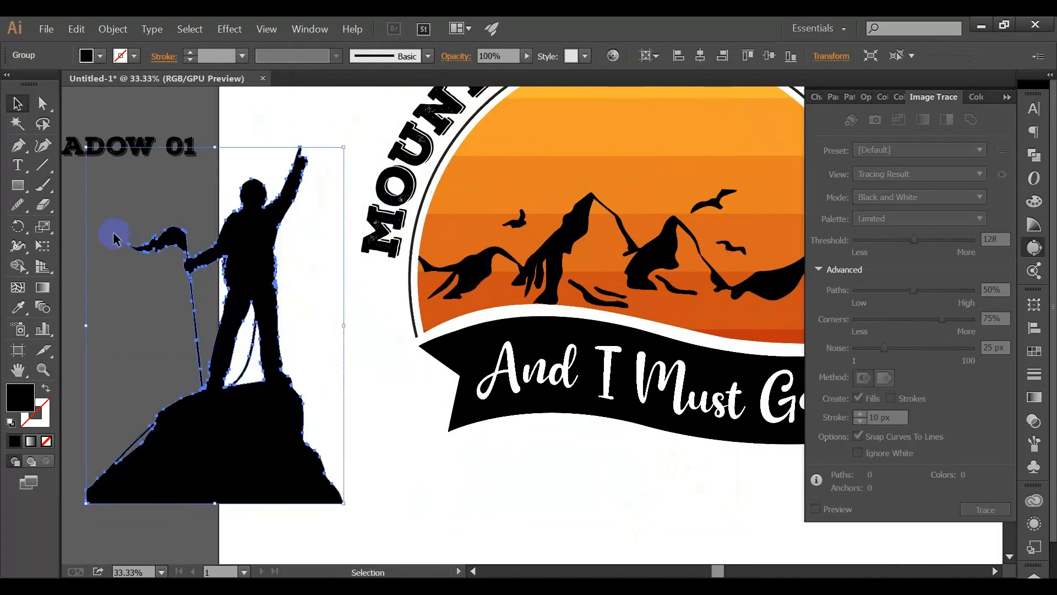
Step: Erase the rock beneath the flag-bearer's feet so only the standing figure remains
left_click(54, 206)
left_click_drag(303, 386, 70, 484)
mouse_move(69, 436)
left_mouse_down()
mouse_move(218, 503)
mouse_move(376, 531)
left_mouse_up()
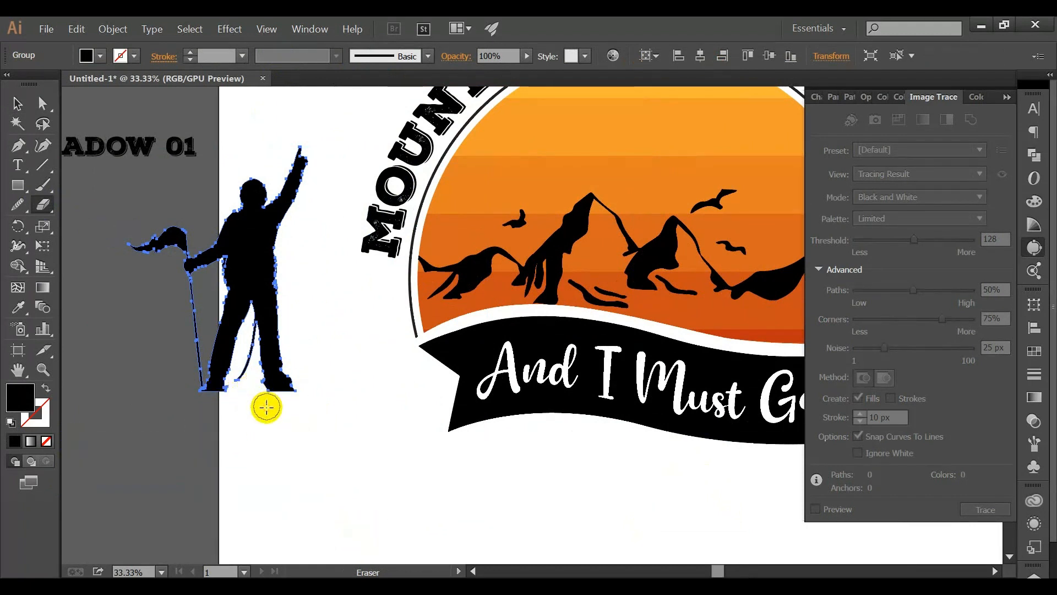
Step: Move the flag-bearer onto the sunset, scale it down to less than half its height and place it by the tallest mountain's peak
left_click(29, 99)
left_click(193, 362)
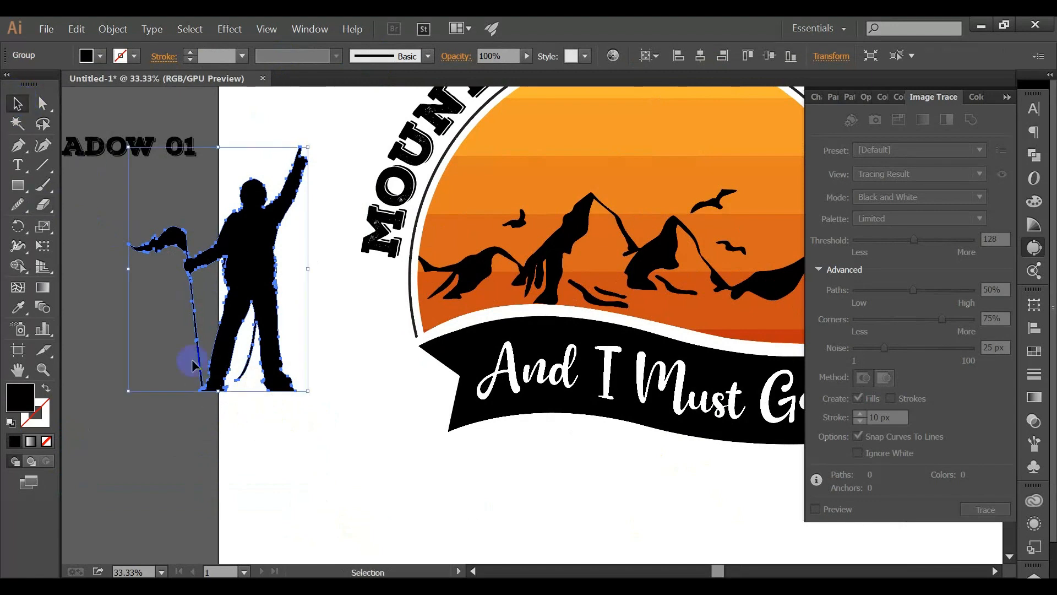
left_click(278, 361)
left_click_drag(255, 302, 537, 173)
scroll(520, 203, "up", 3)
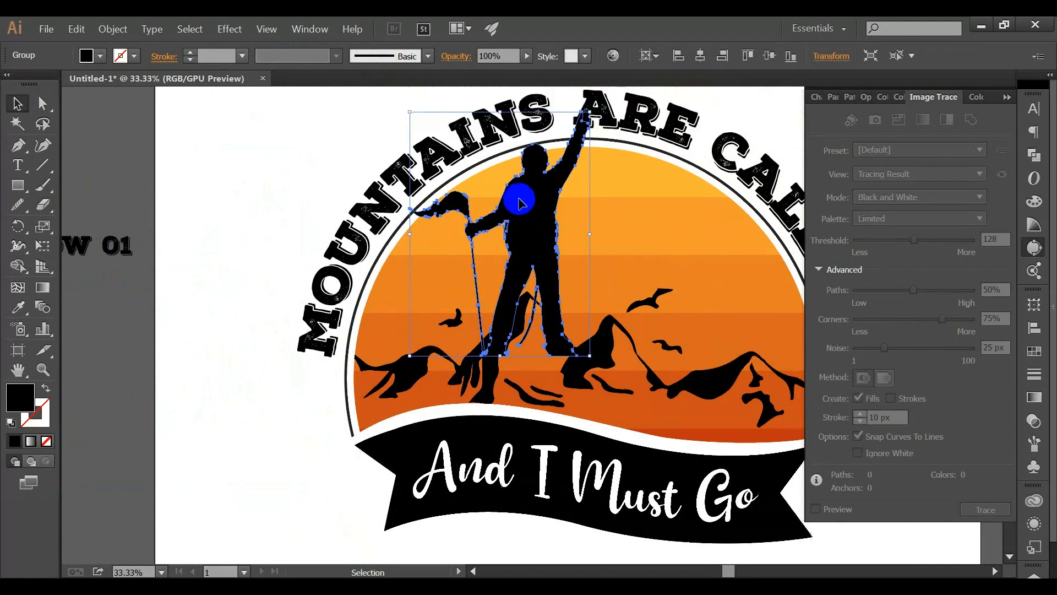
left_click_drag(502, 113, 500, 243)
left_click_drag(512, 303, 510, 275)
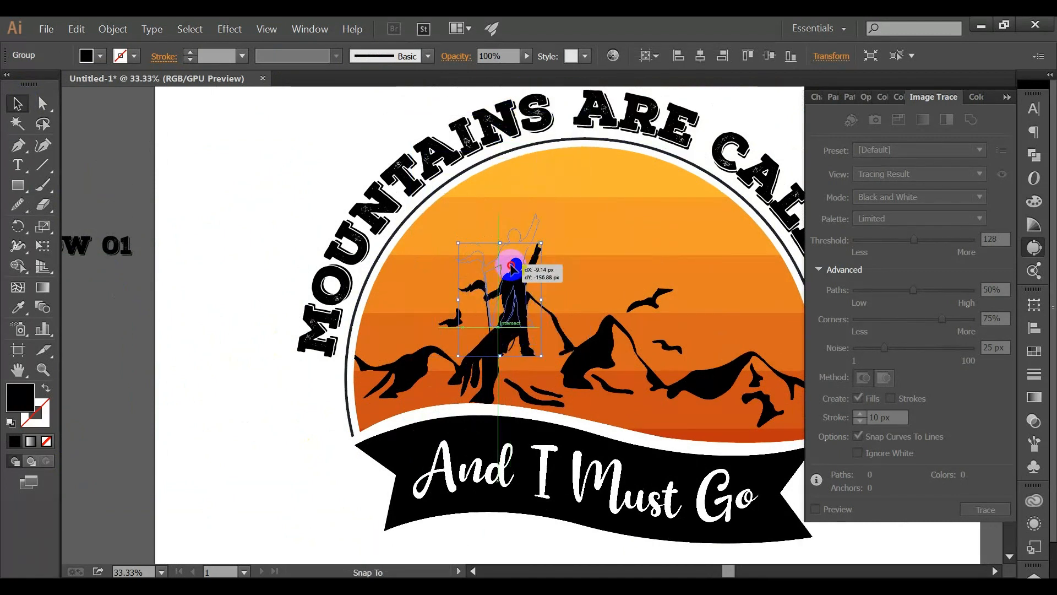
Step: Rotate the flag-bearer slightly counterclockwise and shift it onto the tallest mountain's left slope
left_click_drag(501, 215, 486, 217)
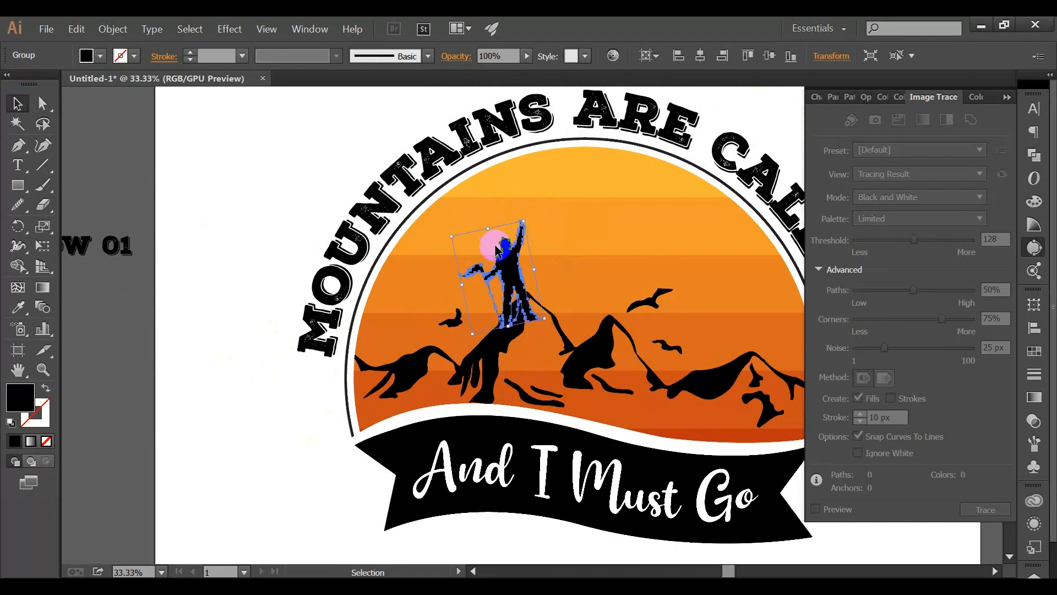
left_click_drag(504, 262, 494, 271)
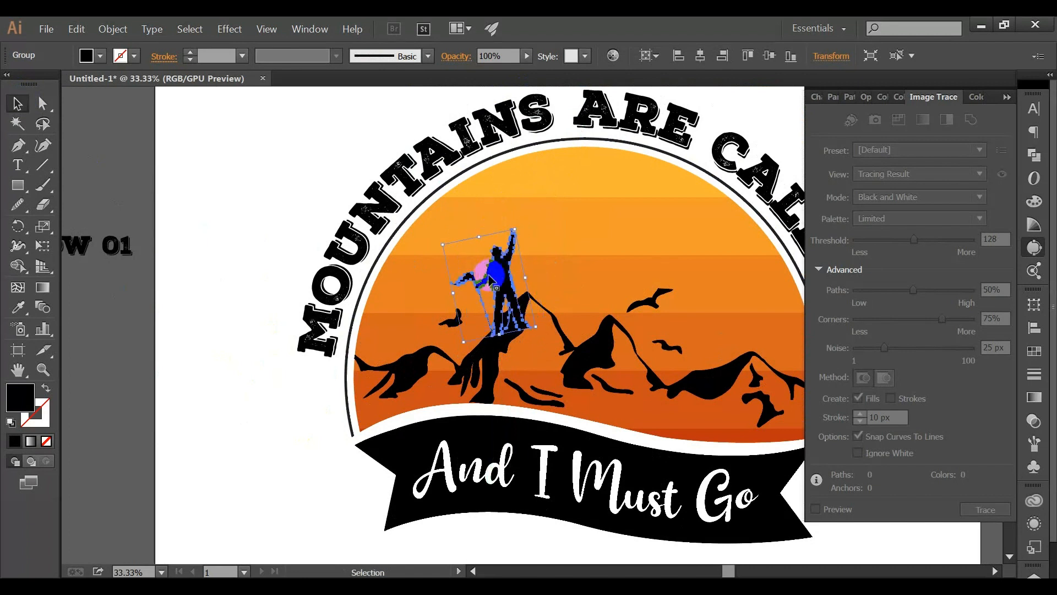
left_click(228, 272)
left_click(501, 278)
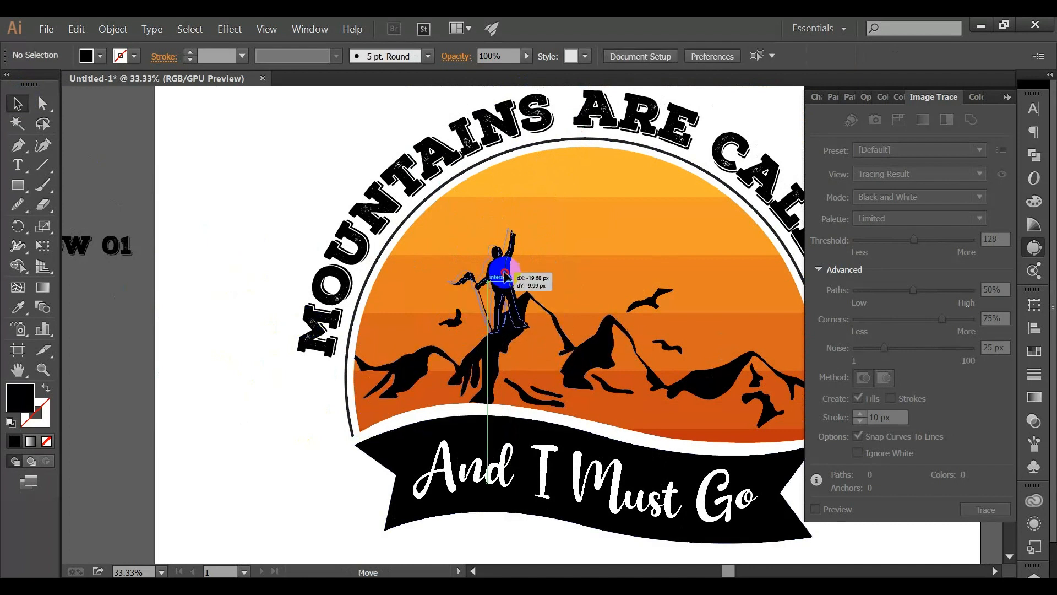
left_click(354, 403)
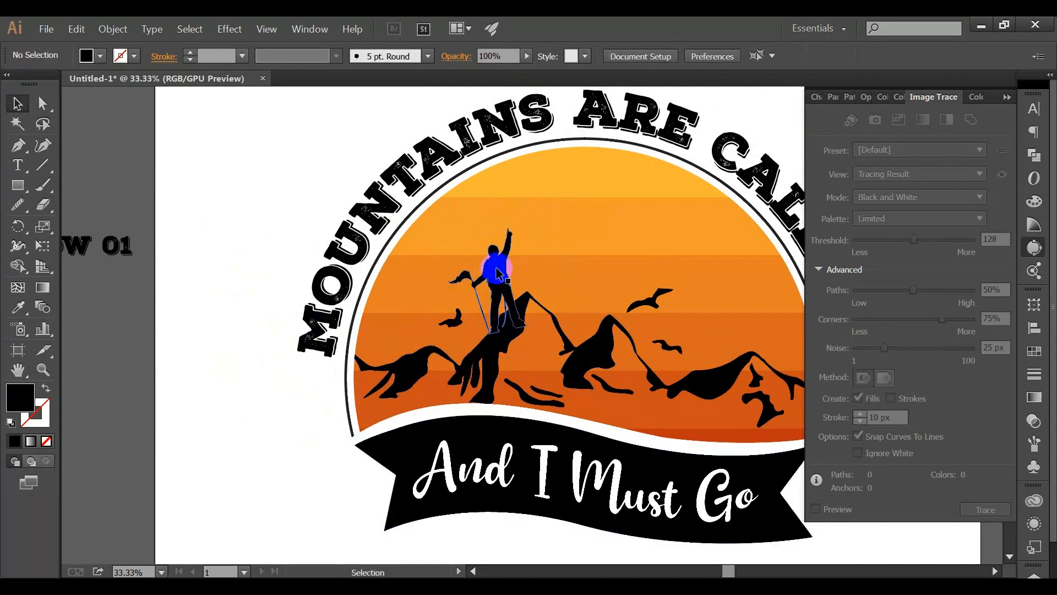
Step: Shrink the flag-bearer further so its feet stay on the tallest mountain's slope, and deselect it
left_click(485, 239)
left_click_drag(475, 231, 484, 254)
left_click(247, 229)
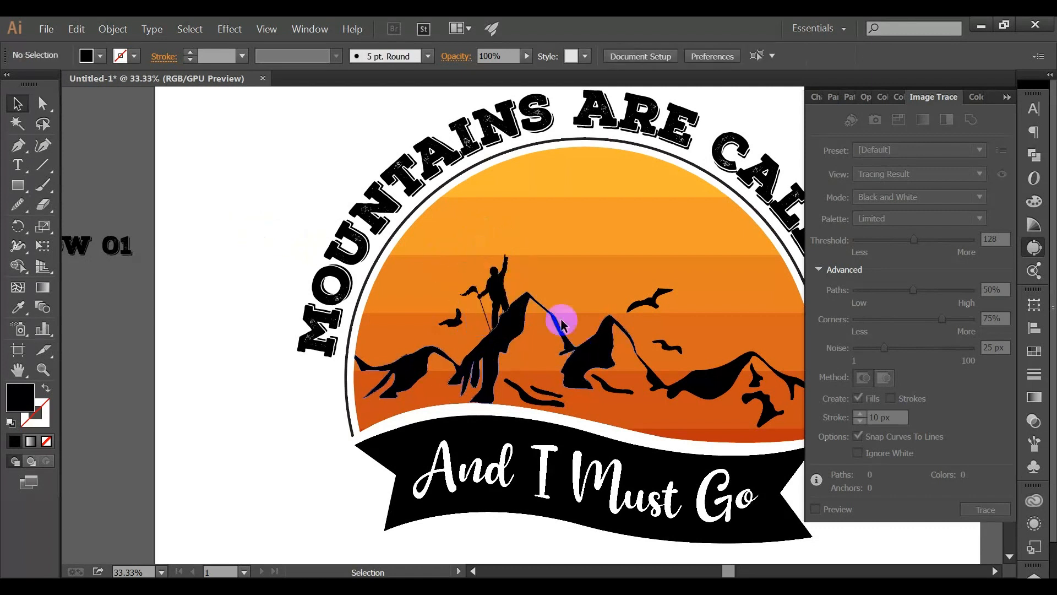
left_click(495, 300)
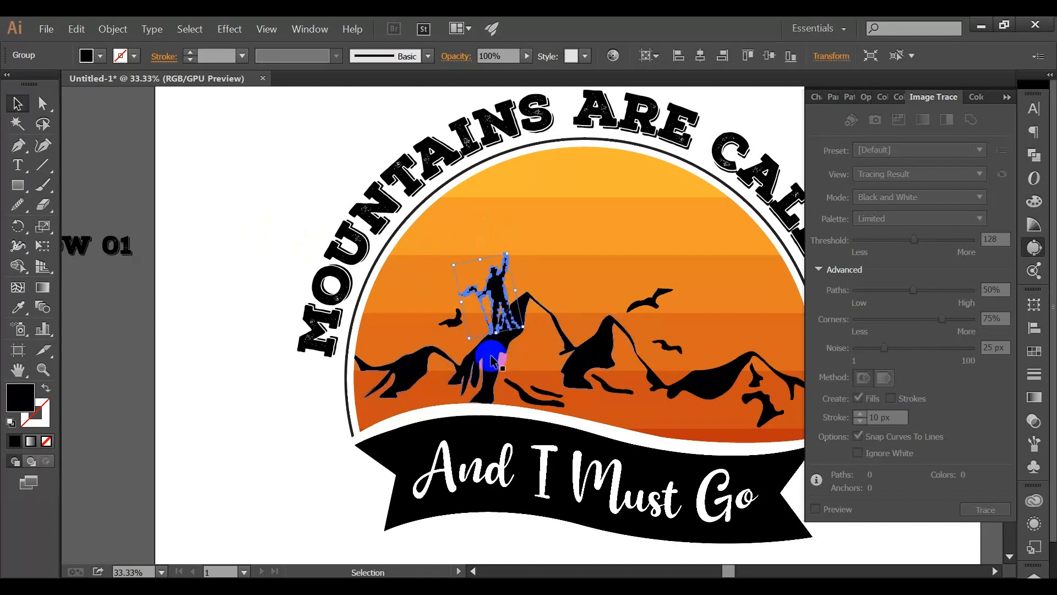
left_click(247, 221)
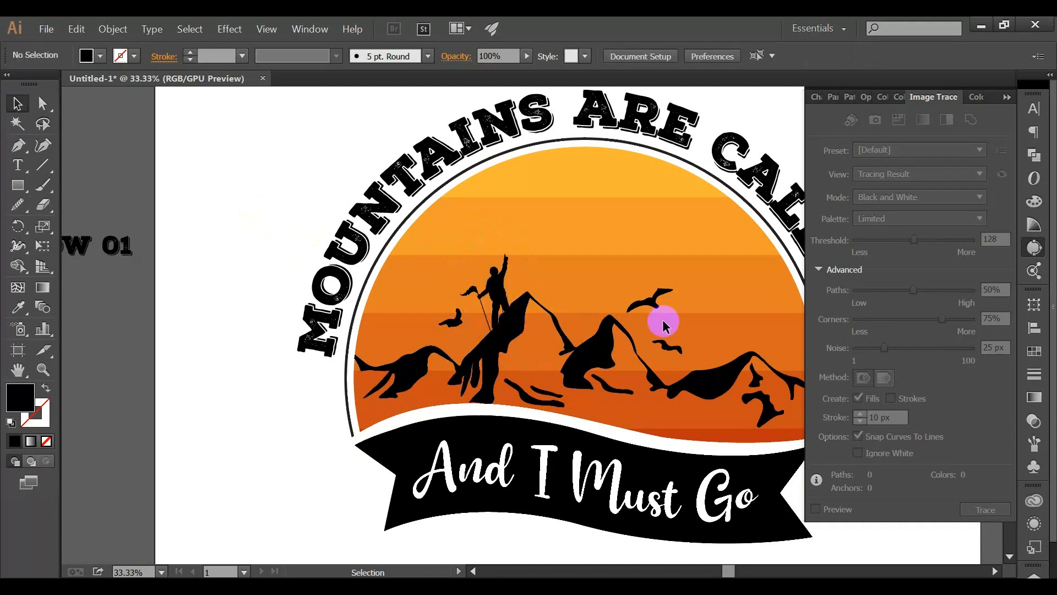
Step: Switch back to the browser, browse the related images and open Freepik's climbing silhouettes collection
key("alt+Tab")
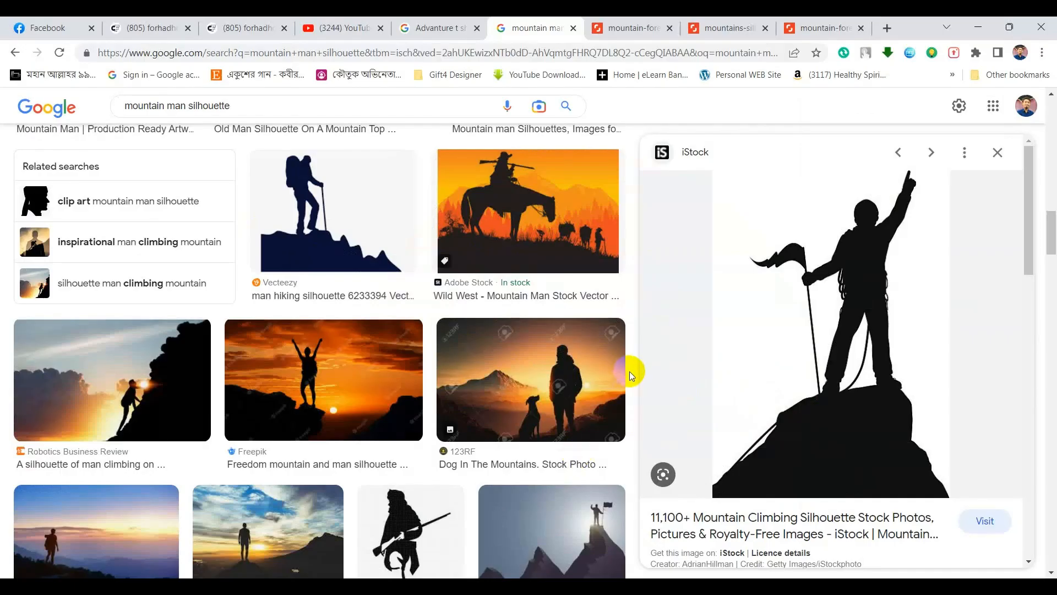
scroll(654, 394, "down", 5)
scroll(573, 399, "down", 2)
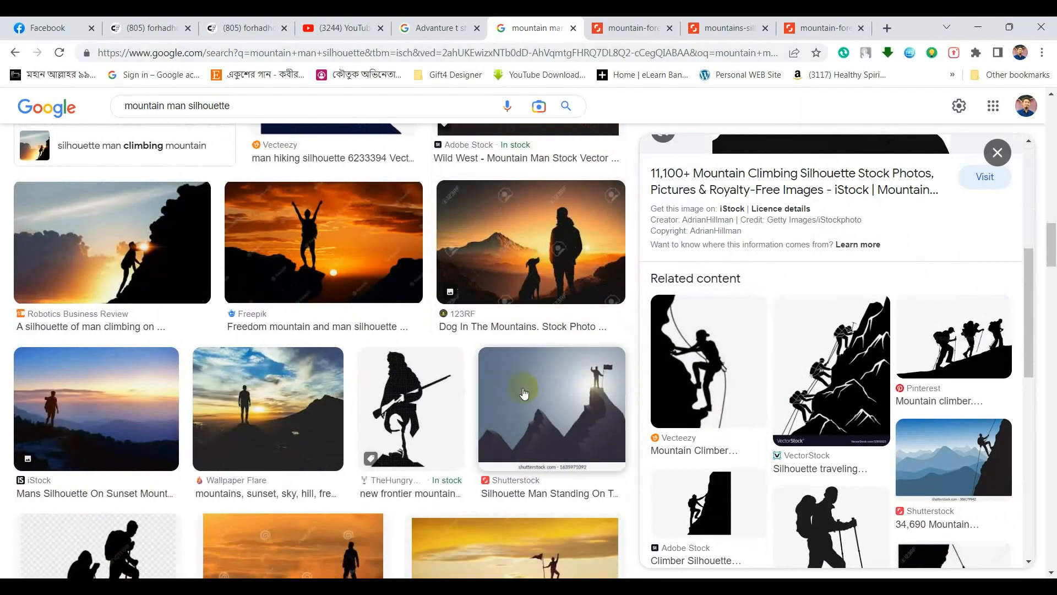
scroll(790, 463, "down", 2)
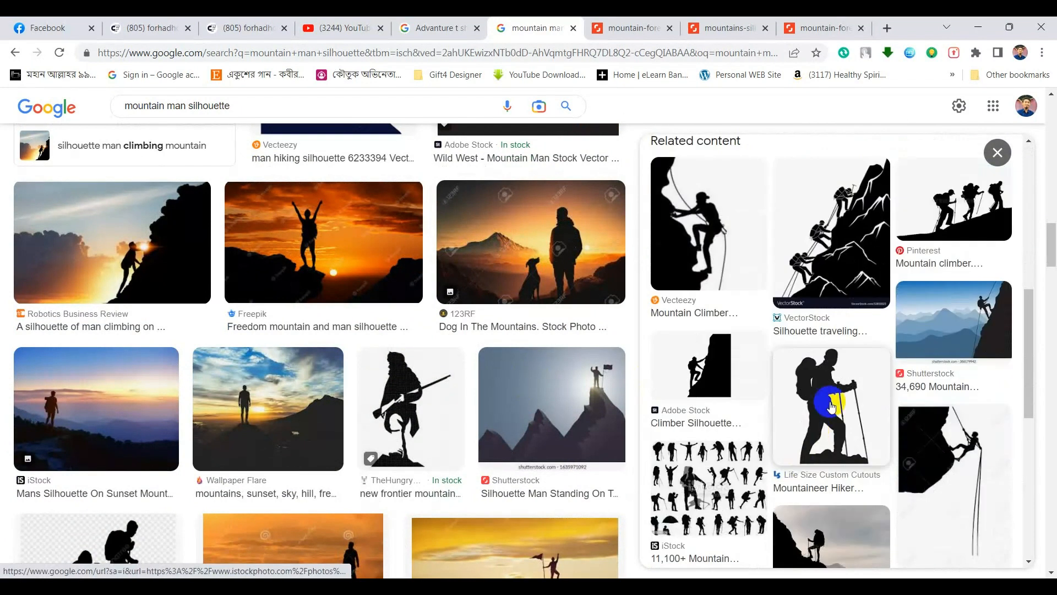
scroll(747, 416, "down", 2)
scroll(677, 479, "down", 2)
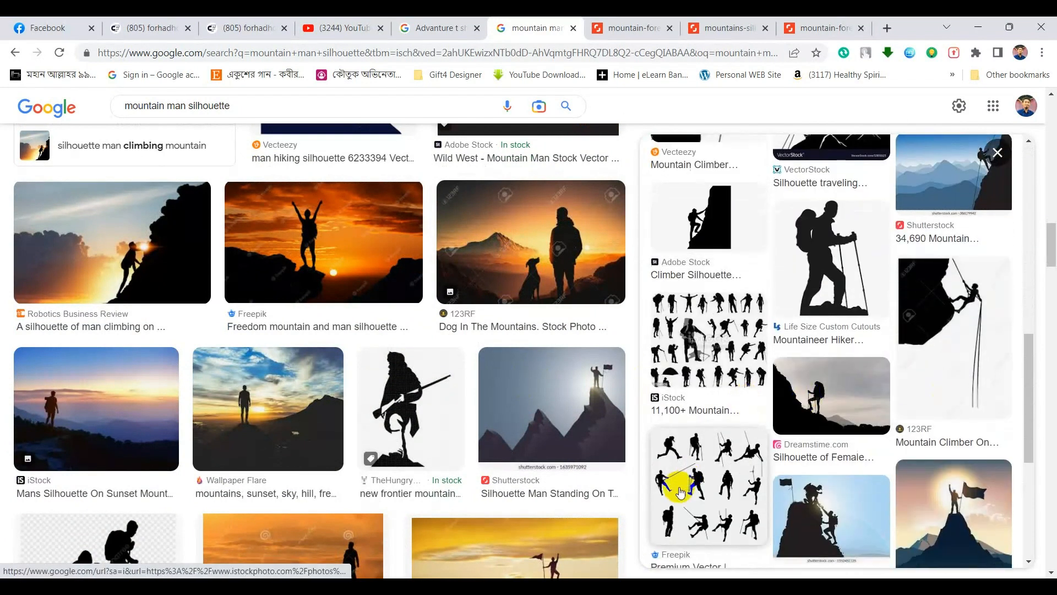
left_click(725, 455)
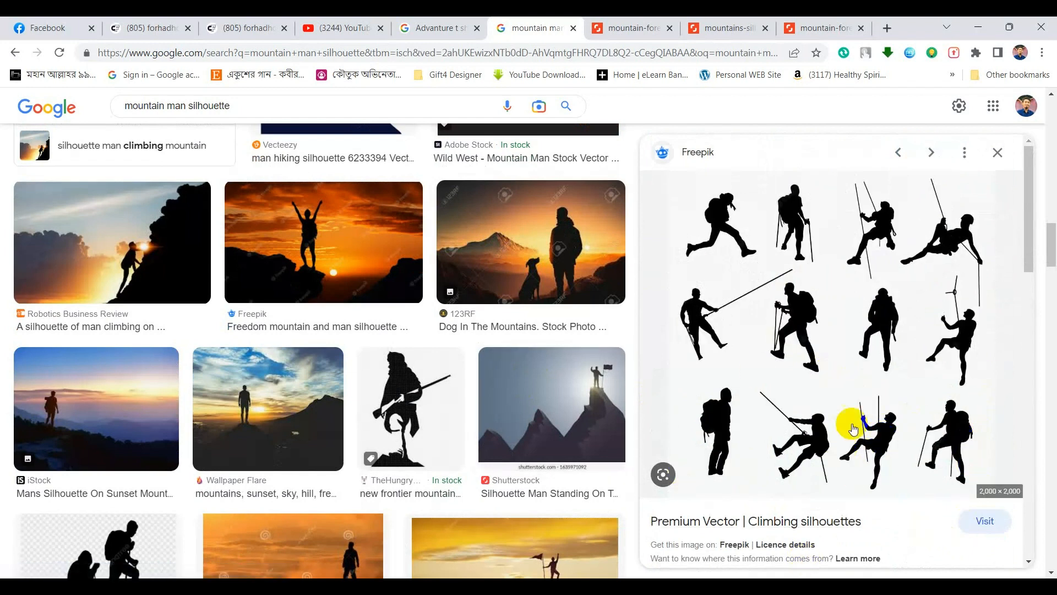
Step: Open the climbing silhouettes image in its own browser tab and enlarge its lower figures
right_click(874, 423)
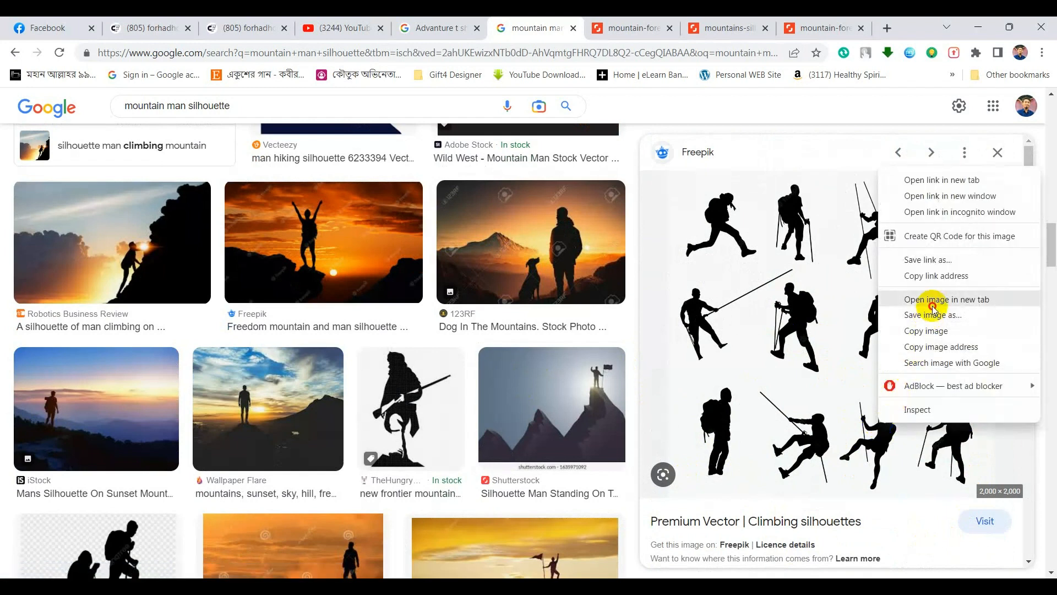
left_click(932, 300)
left_click(824, 28)
scroll(614, 406, "up", 2)
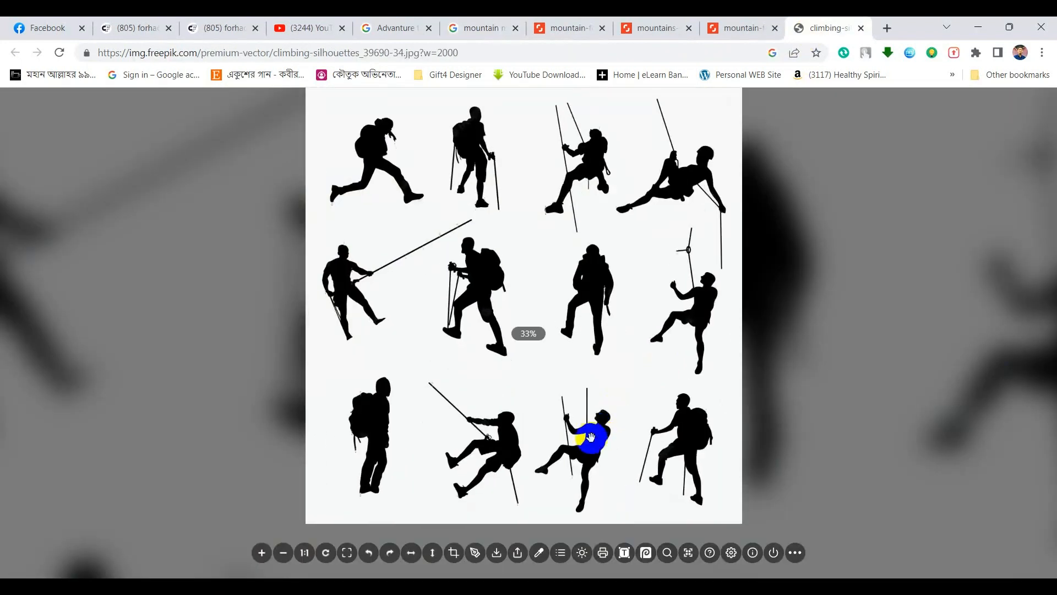
Step: Take a screen capture of the rope climber in the third column of the last row, widened to include the foot, and copy it
key("Print")
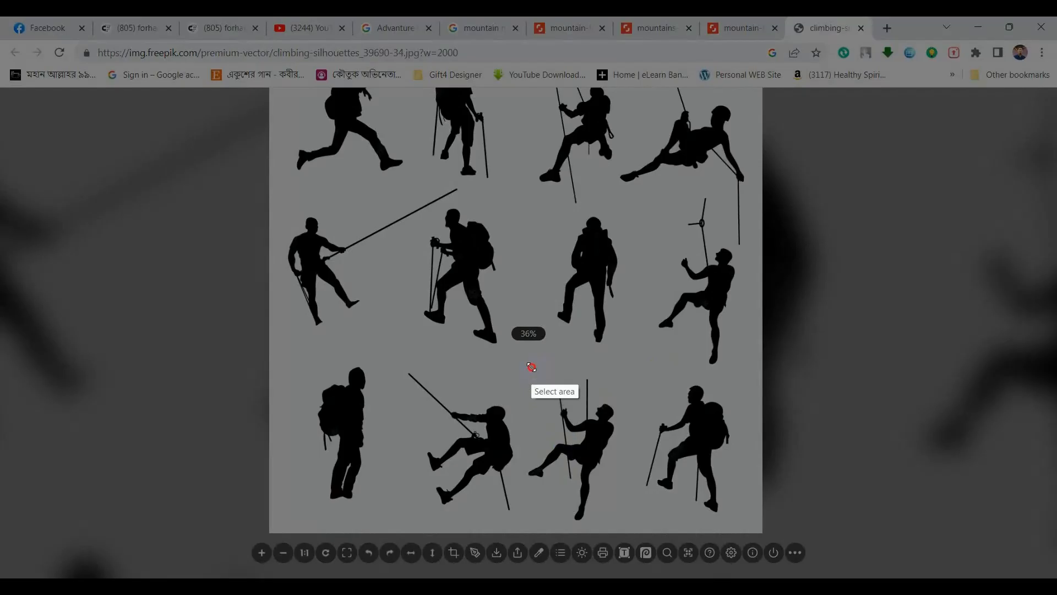
left_click_drag(531, 367, 623, 528)
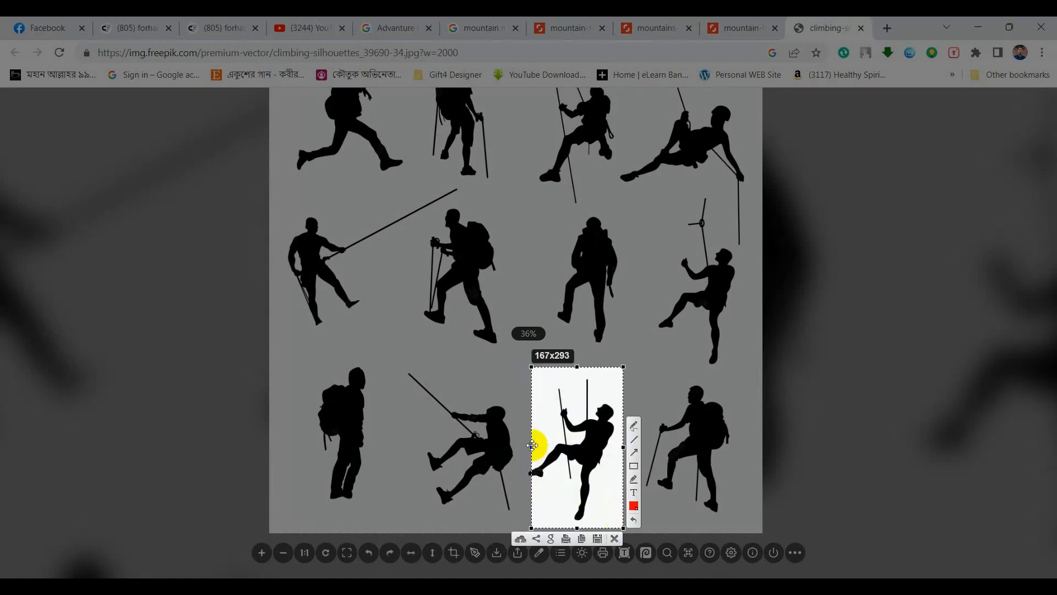
left_click_drag(532, 447, 523, 447)
left_click(596, 539)
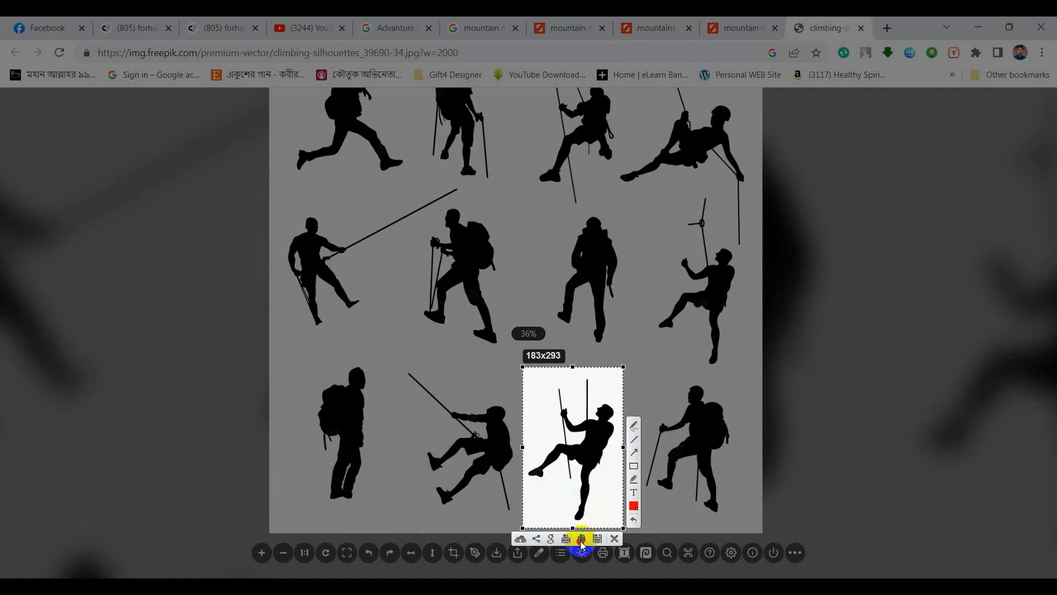
Step: Switch back to Illustrator, paste and enlarge the rope climber capture, and trace it with the Sketched Art preset
key("alt+Tab")
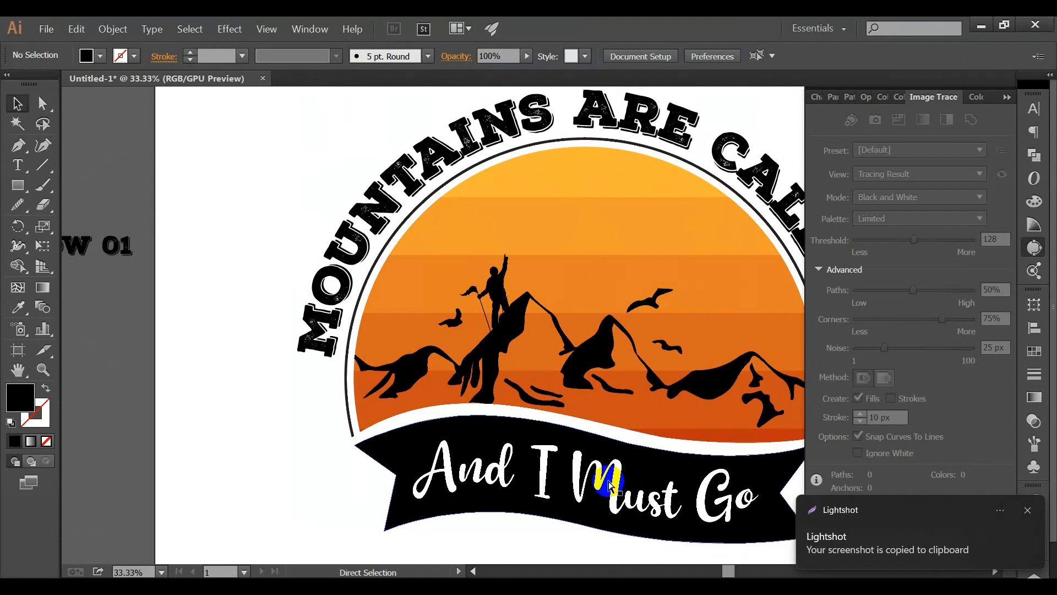
key("ctrl+v")
mouse_move(551, 352)
left_mouse_down()
mouse_move(633, 424)
mouse_move(626, 474)
left_mouse_up()
left_click(380, 56)
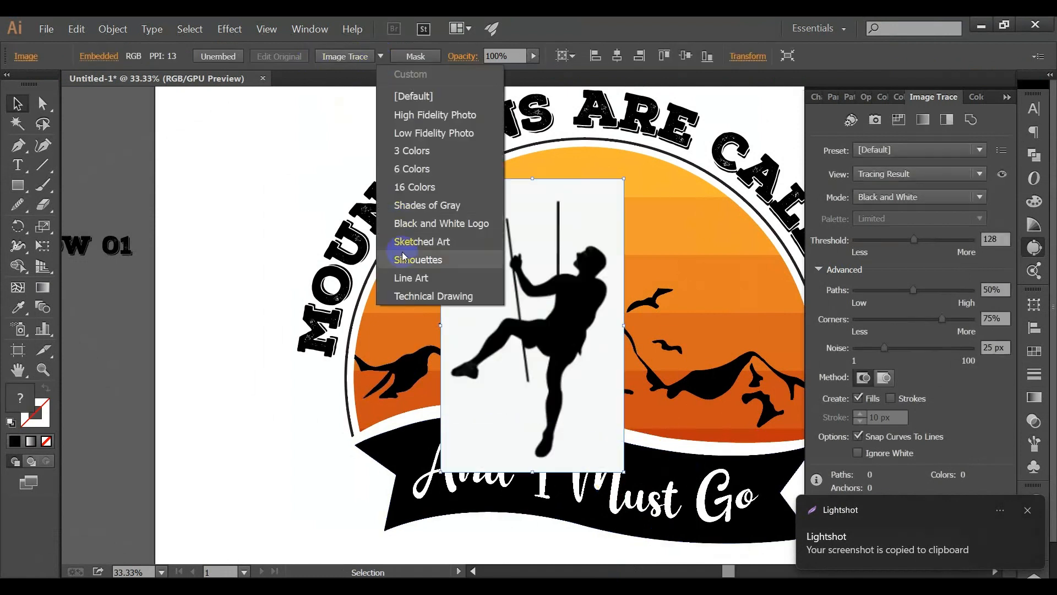
left_click(424, 243)
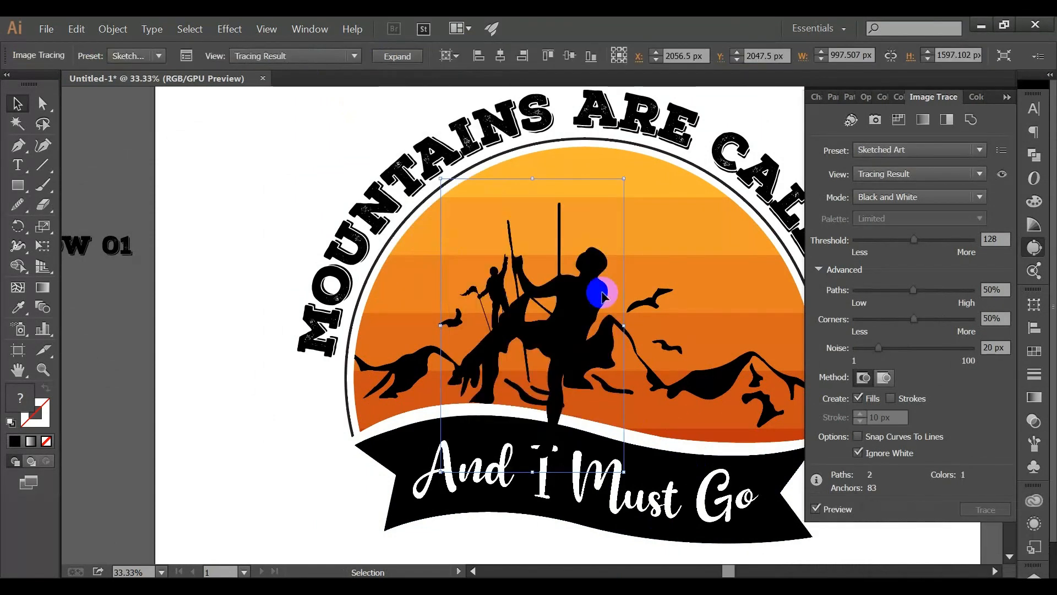
Step: Move the traced rope climber out to the left side of the sunset and expand the tracing into paths
mouse_move(574, 291)
left_mouse_down()
mouse_move(389, 278)
mouse_move(332, 335)
left_mouse_up()
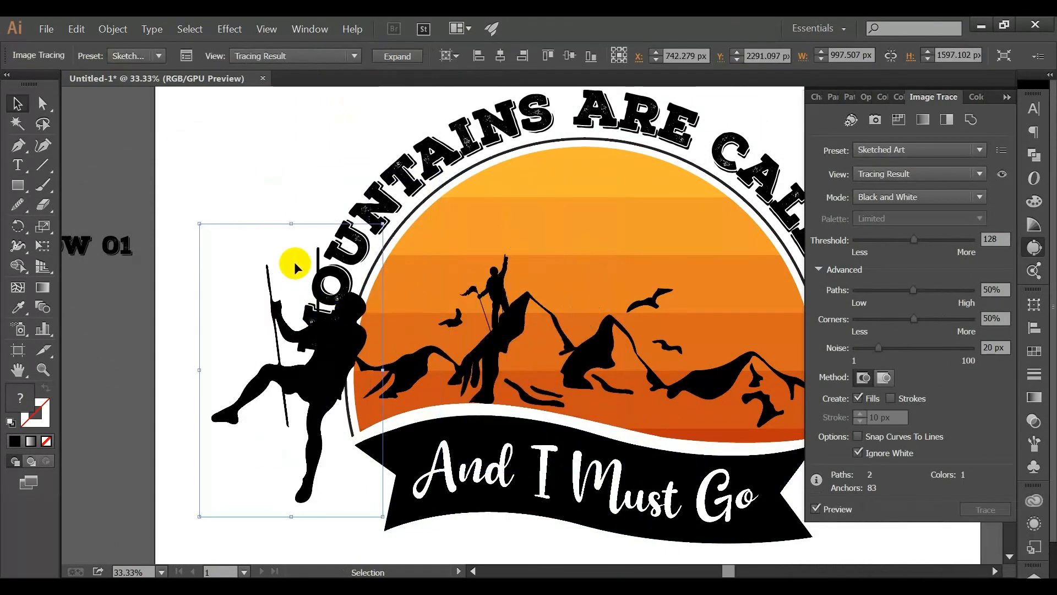
left_click(402, 65)
left_click(404, 57)
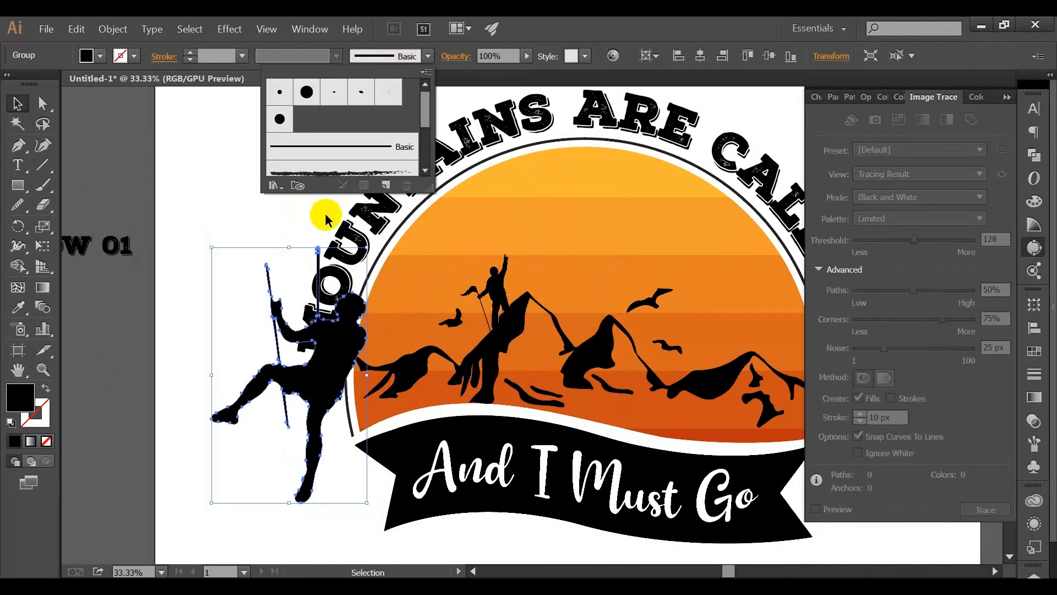
Step: Shrink the rope climber and place it against the right face of the tallest mountain, below the flag-bearer, and deselect it
left_click_drag(291, 249, 534, 332)
left_click(291, 387)
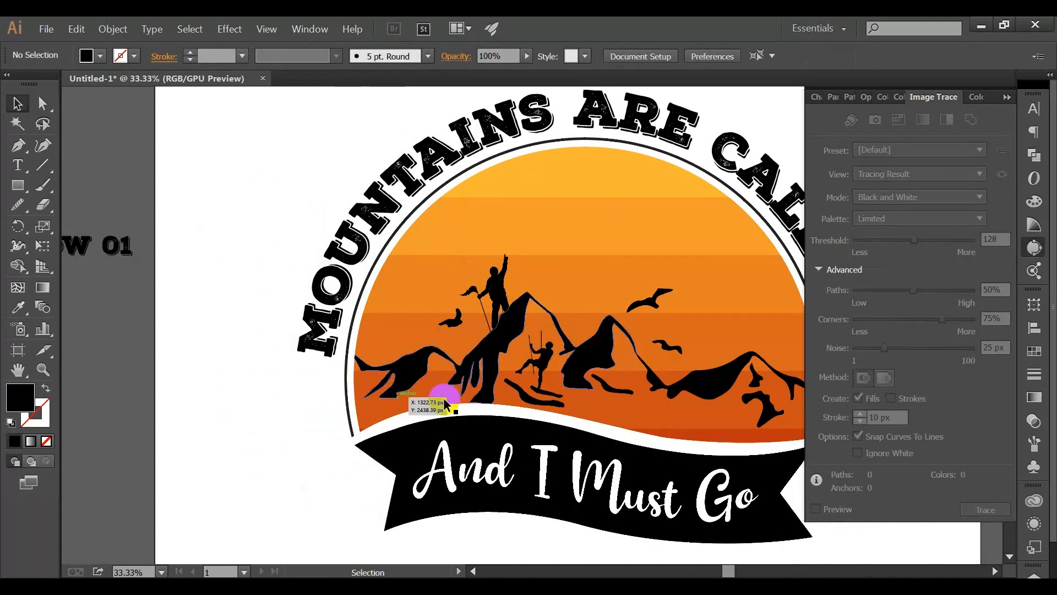
left_click_drag(552, 368, 521, 365)
left_click(253, 402)
left_click(308, 403)
left_click(389, 402)
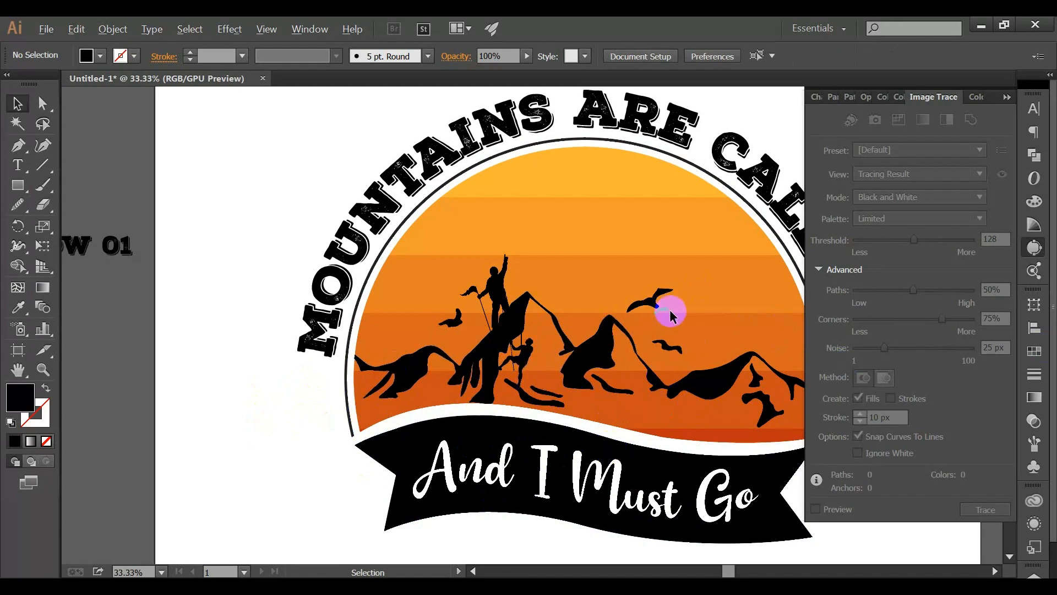
Step: Isolate the mountain group and place a steeper-rotated copy of the largest bird higher in the right part of the sky
scroll(670, 310, "down", 1)
left_click_drag(759, 161, 664, 172)
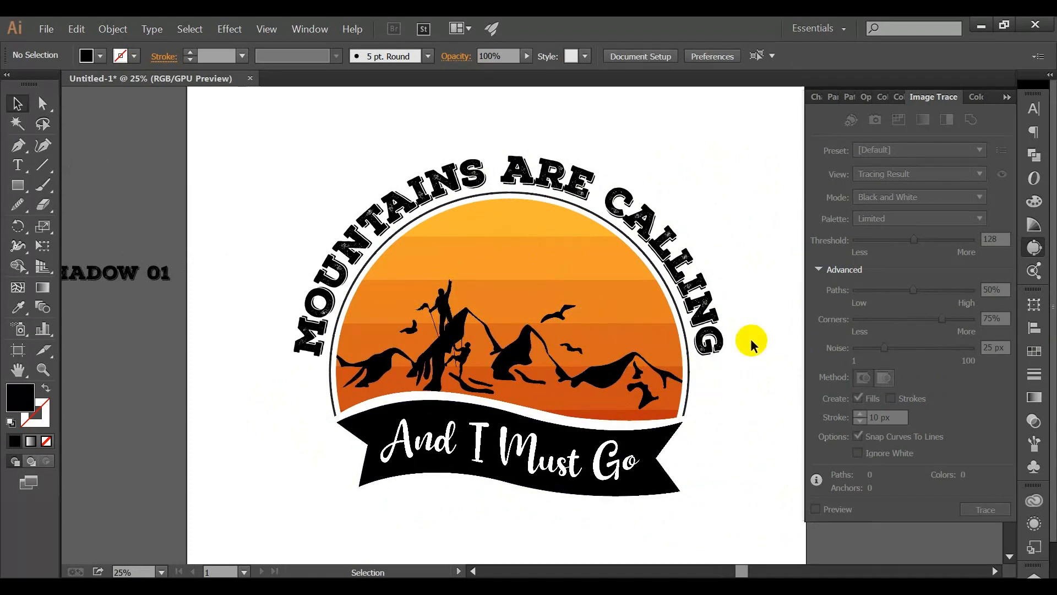
scroll(628, 330, "up", 1)
double_click(543, 312)
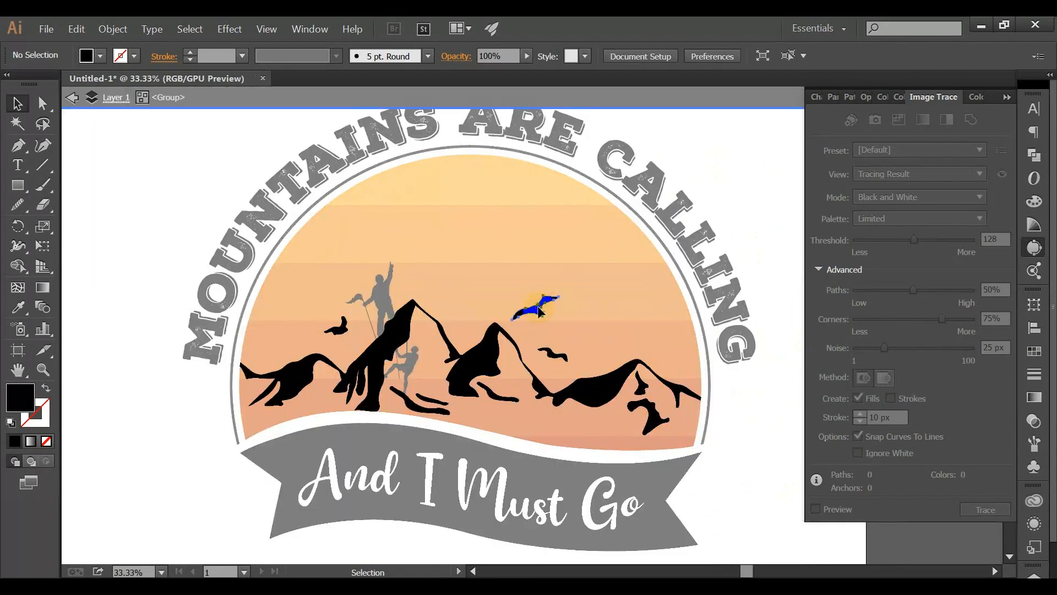
left_click_drag(528, 246, 530, 247)
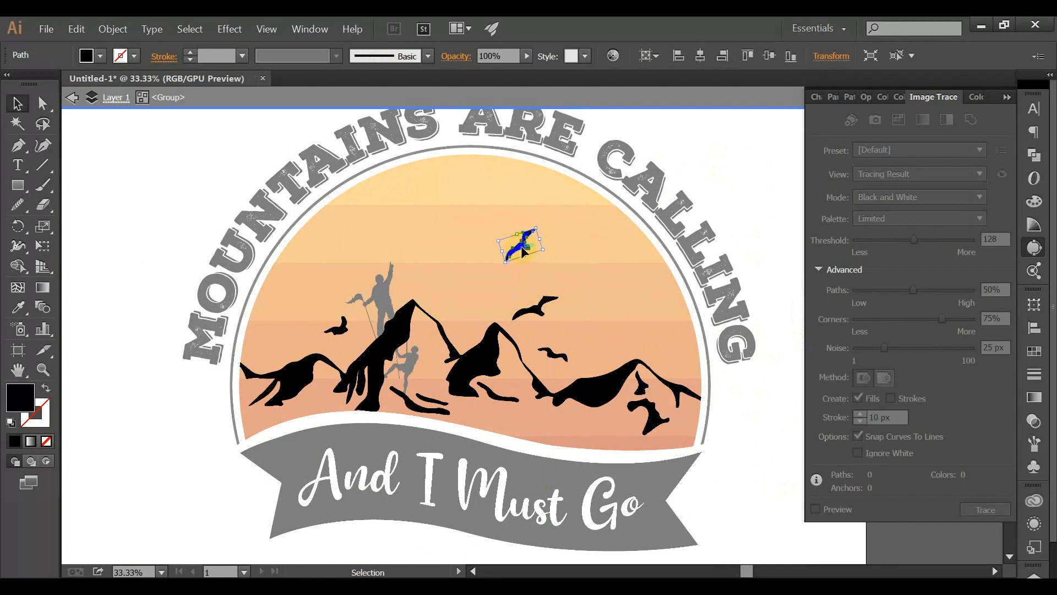
left_click_drag(552, 253, 553, 252)
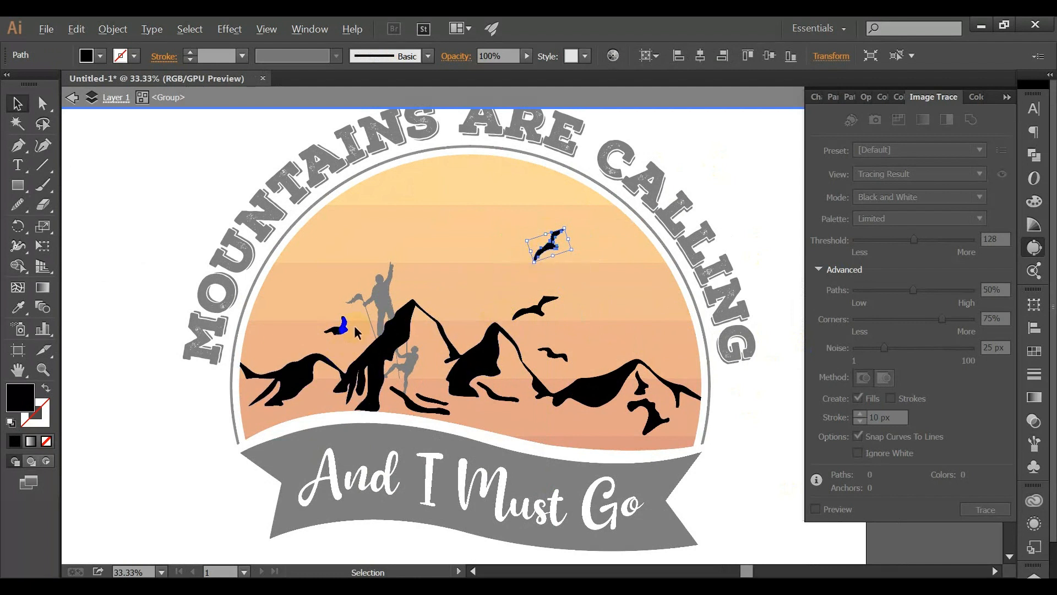
Step: Place copies of the left bird and the small right bird in the sky above the mountains, and leave group isolation
left_click_drag(345, 330, 307, 263)
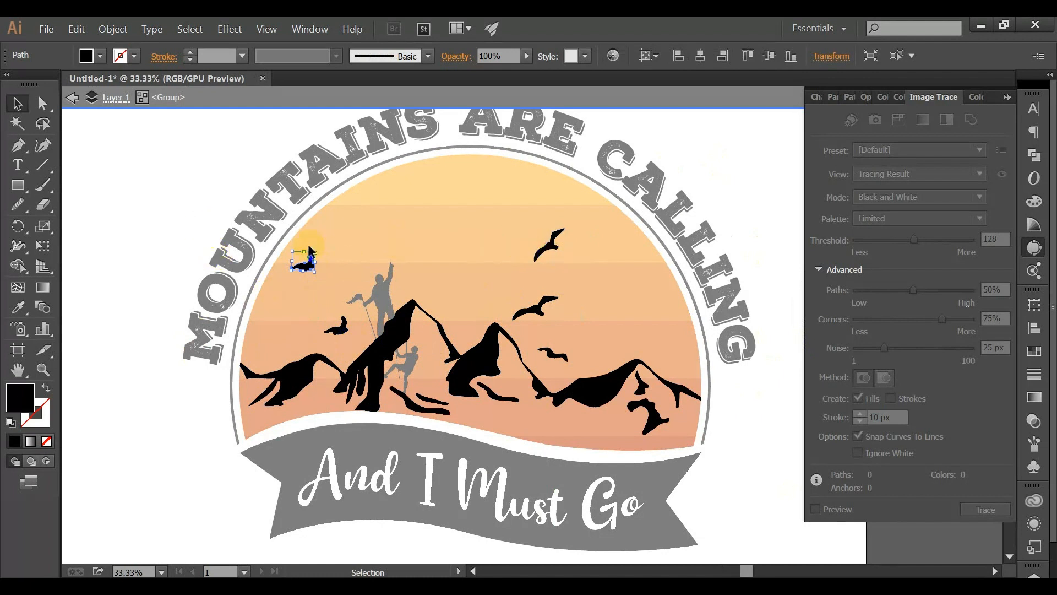
left_click_drag(374, 244, 393, 224)
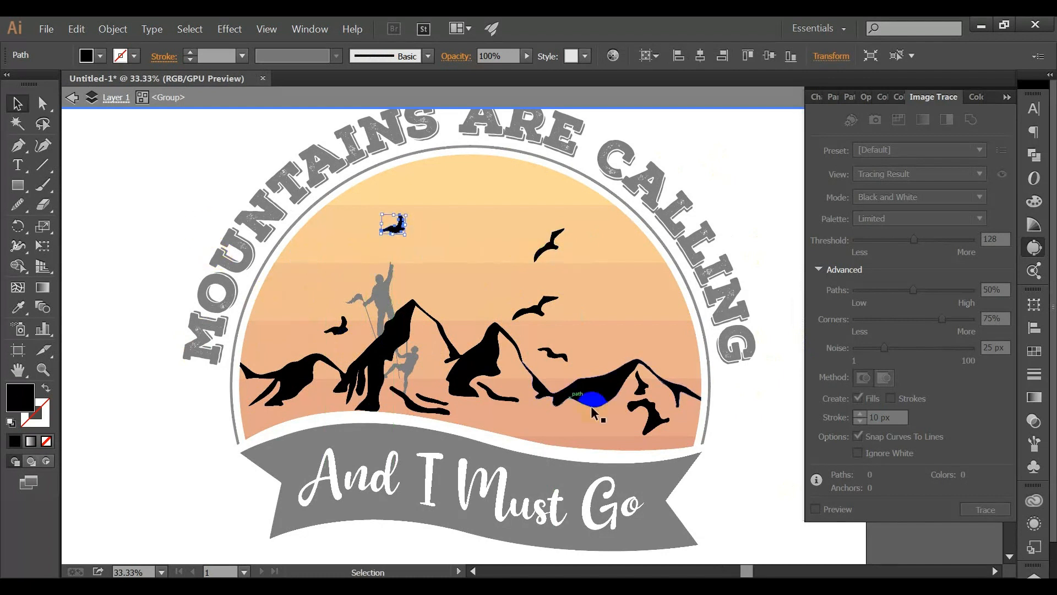
left_click_drag(551, 355, 472, 251)
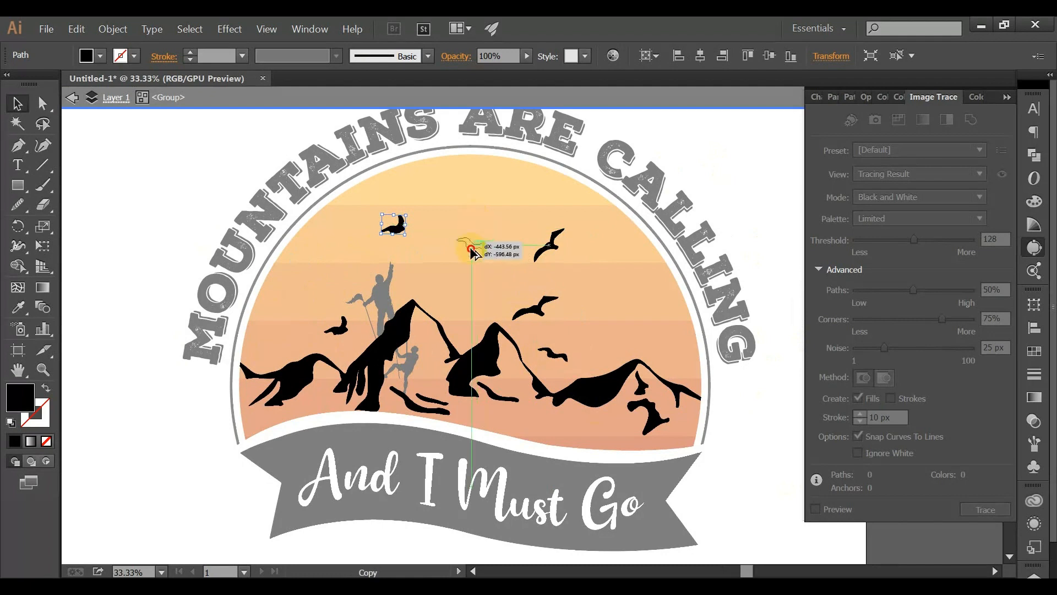
double_click(218, 174)
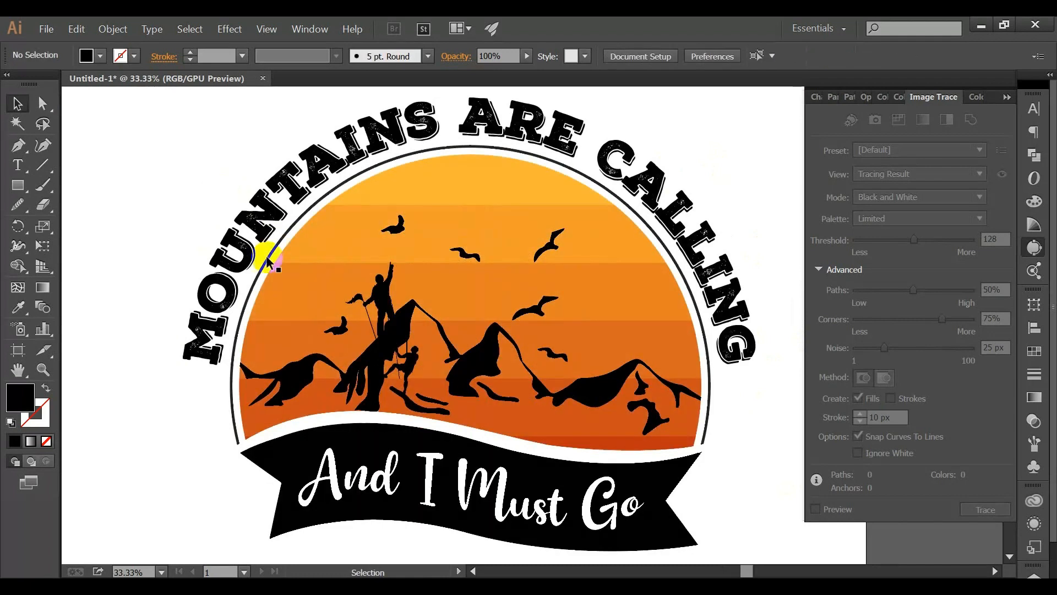
Step: Unlock all locked objects in the artwork
scroll(272, 282, "down", 2)
left_click_drag(540, 187, 619, 192)
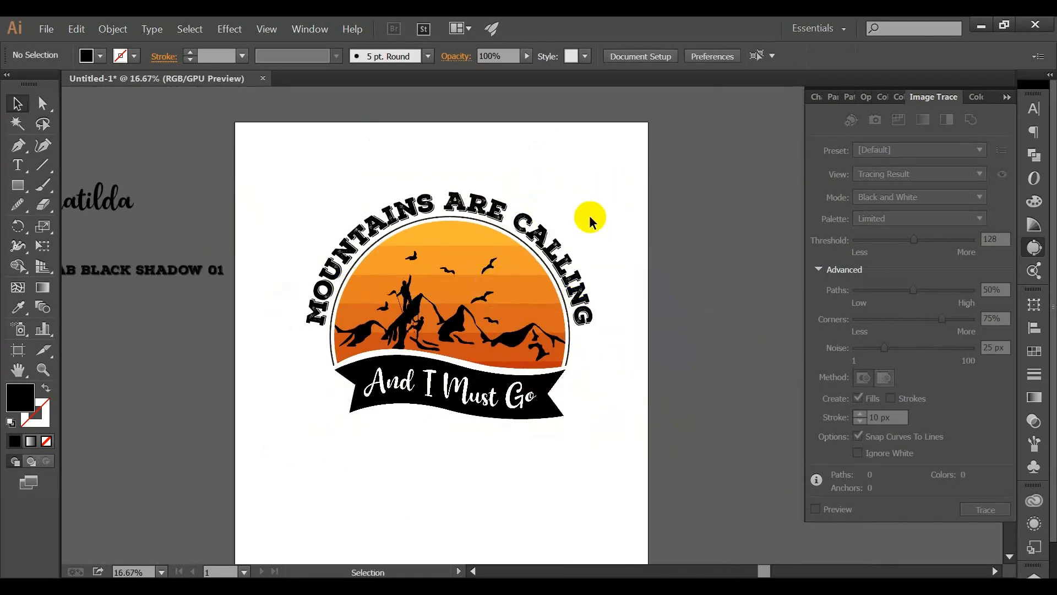
left_click_drag(540, 164, 639, 167)
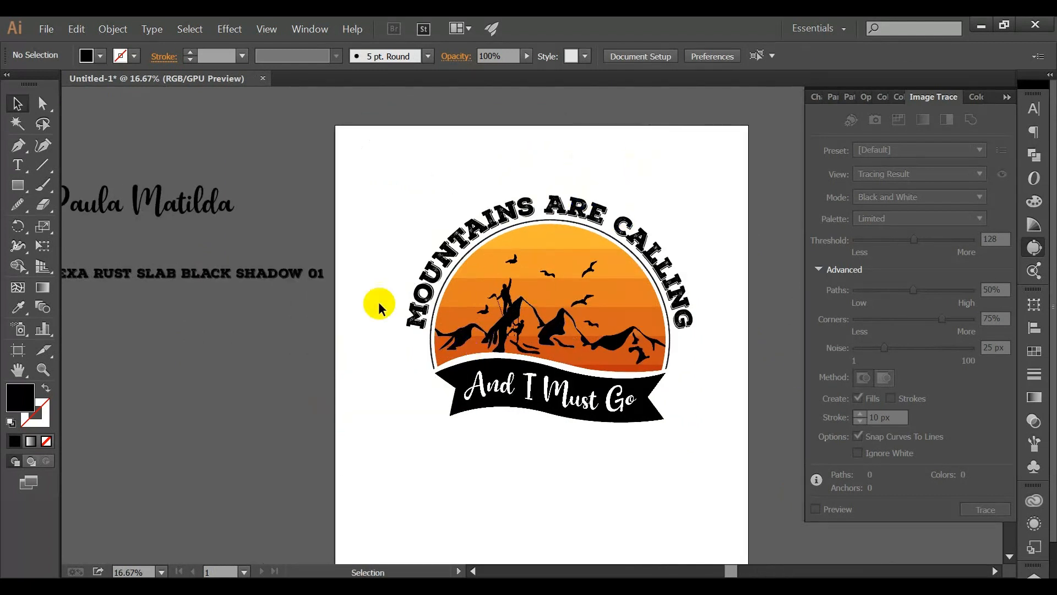
scroll(552, 366, "down", 1)
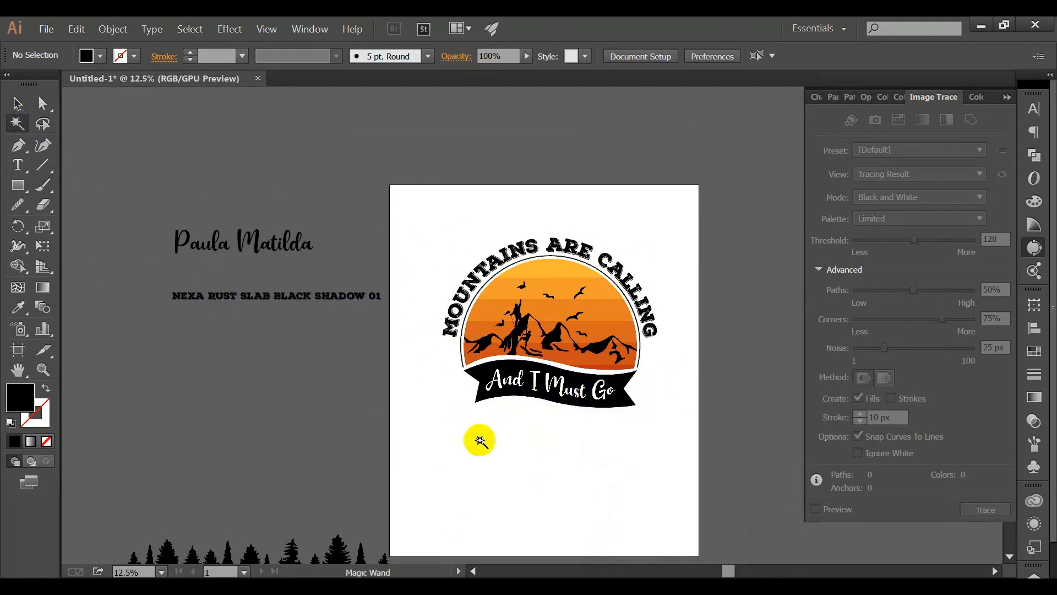
left_click(496, 444)
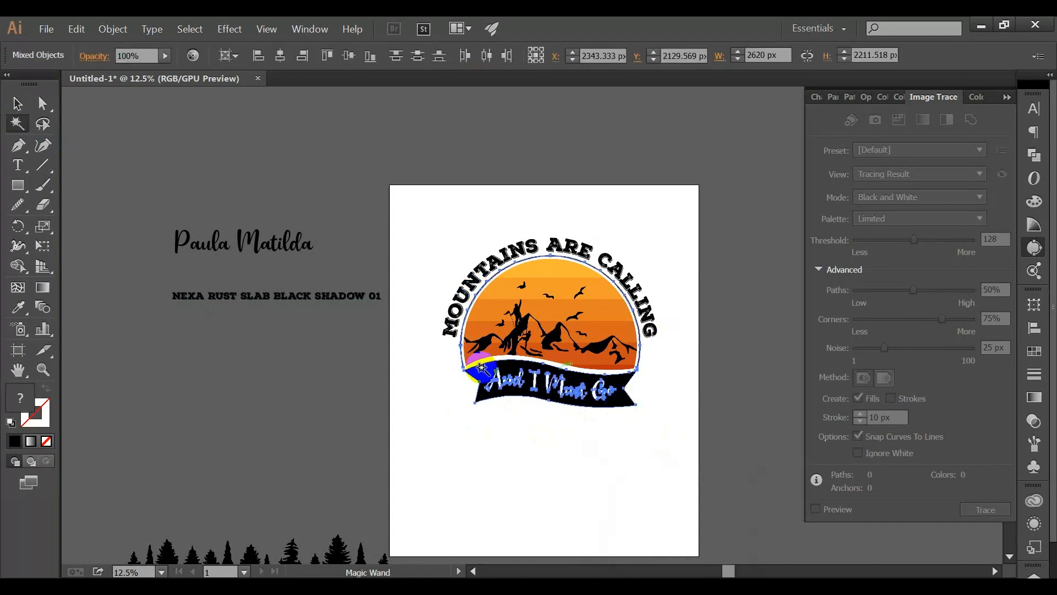
left_click(17, 103)
left_click(261, 152)
key("ctrl+alt+2")
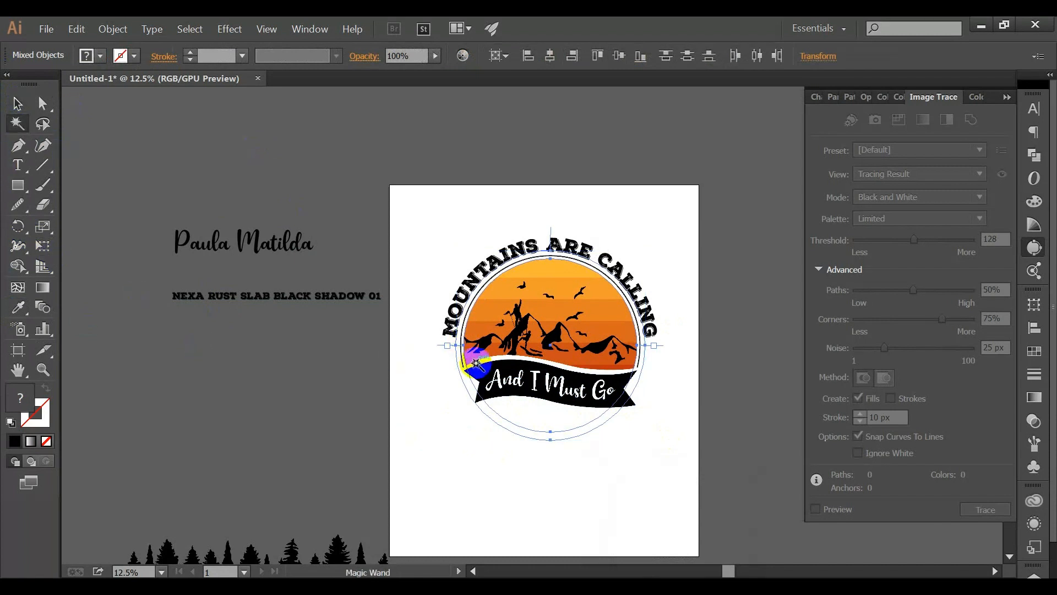
Step: Try to set the fill of the Magic Wand-selected ribbon and ring to black 000000
left_click(500, 400)
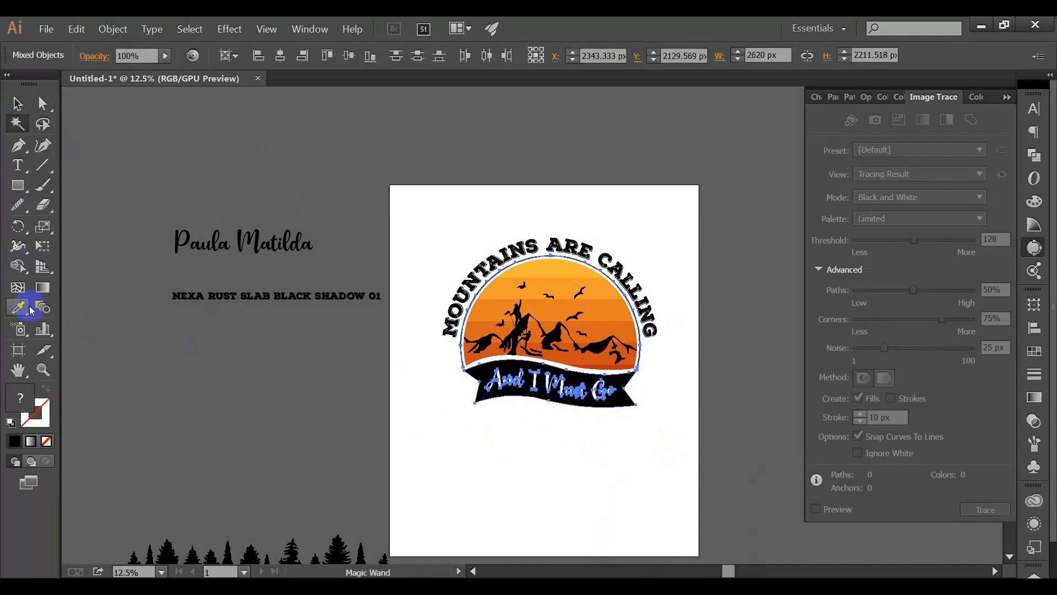
double_click(18, 396)
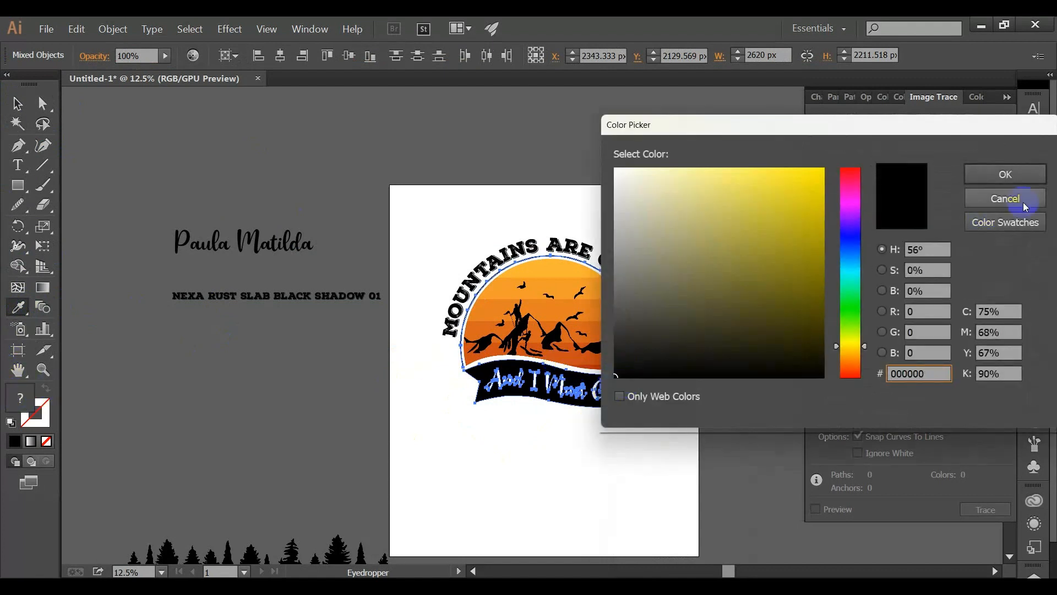
left_click(1006, 174)
left_click(15, 101)
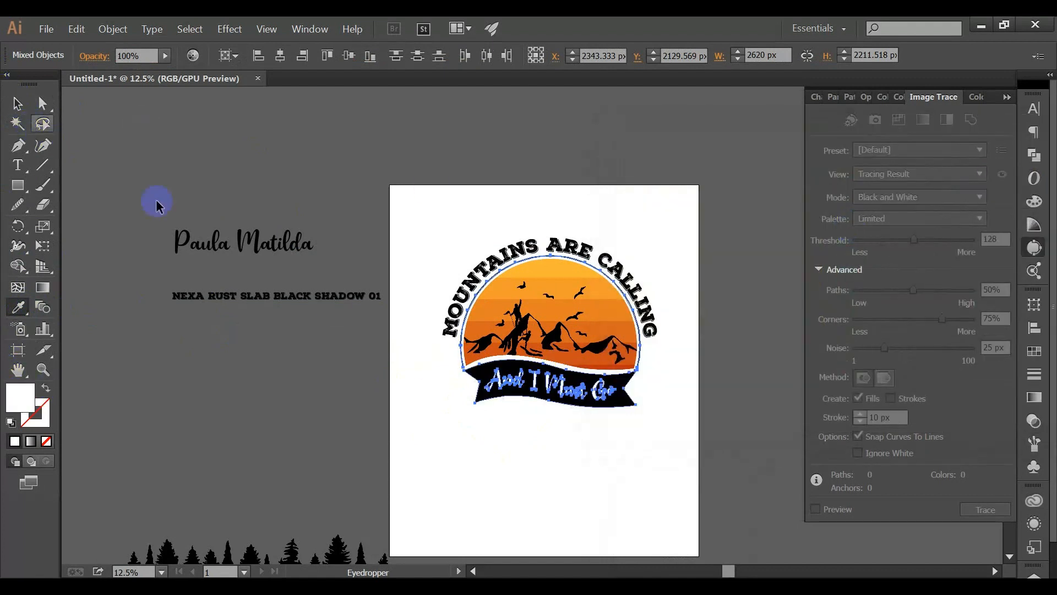
Step: Select the whole design and expand it so the arched "Mountains Are Calling" text becomes outlines
left_click_drag(452, 201, 685, 442)
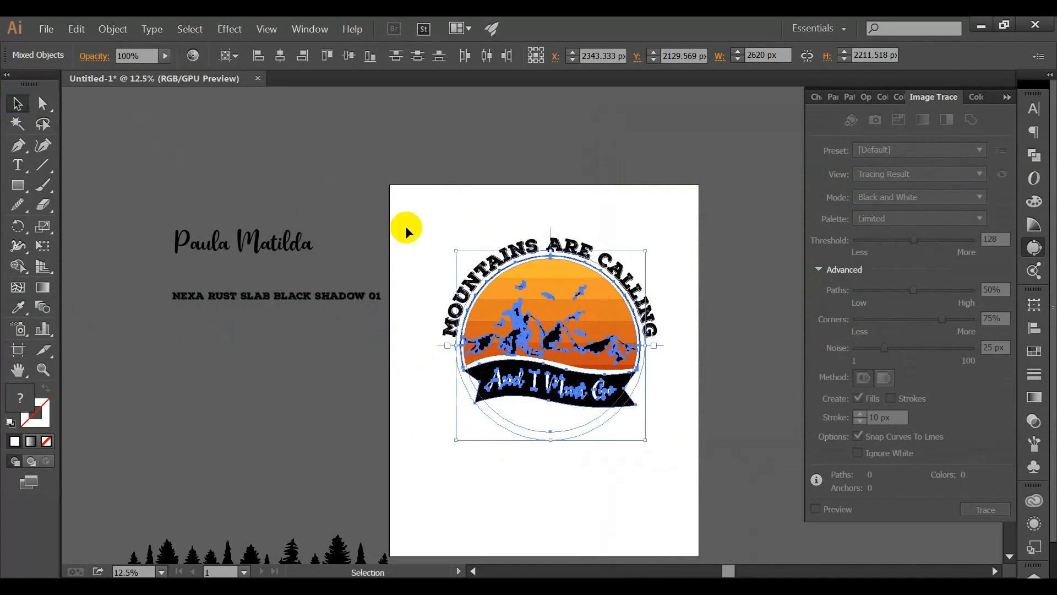
left_click(104, 32)
left_click(190, 187)
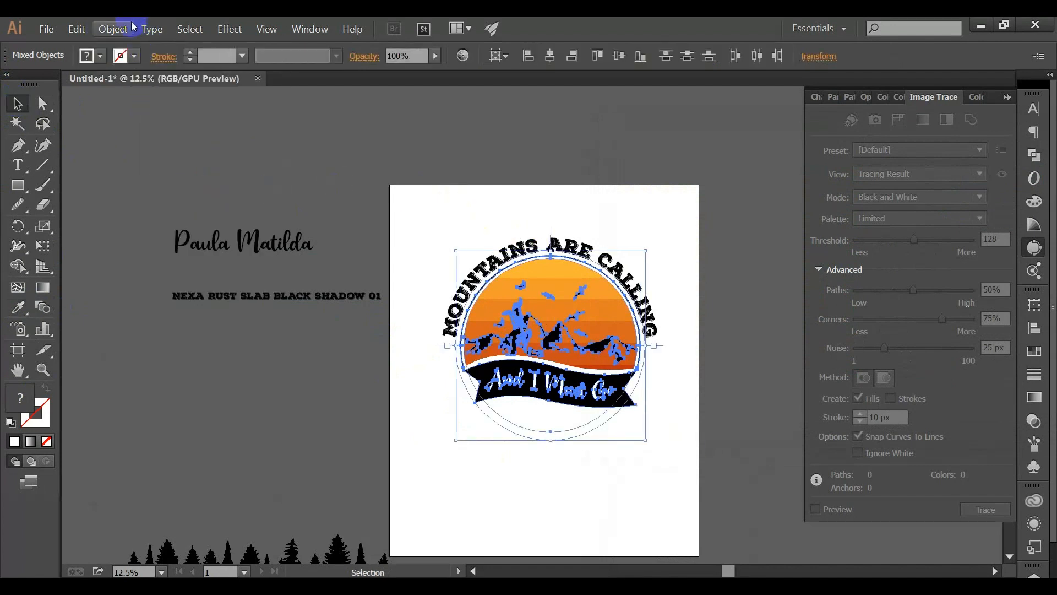
left_click_drag(422, 200, 700, 474)
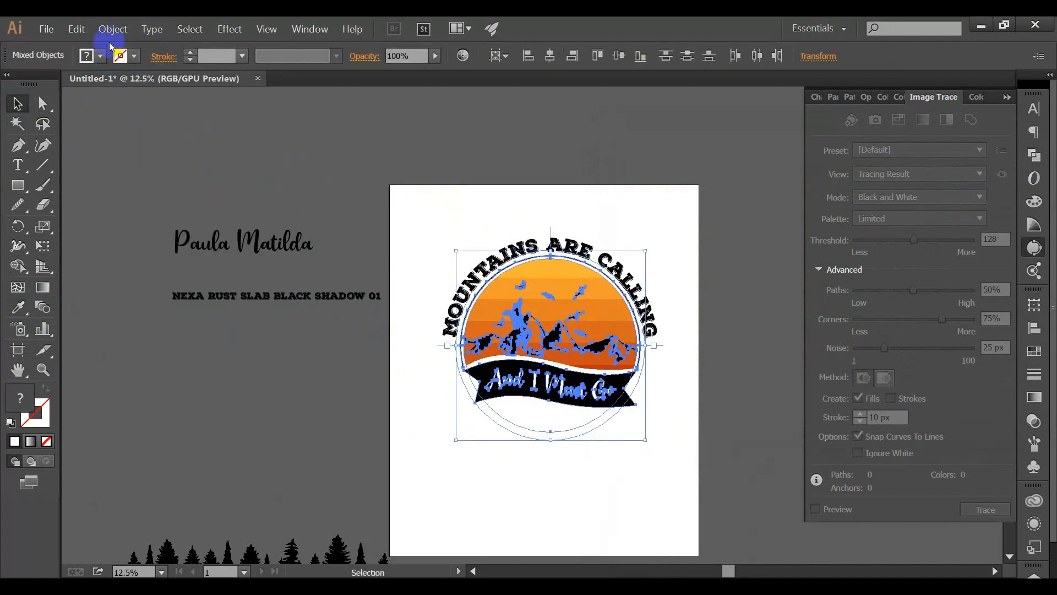
left_click(113, 28)
left_click(144, 171)
left_click(483, 390)
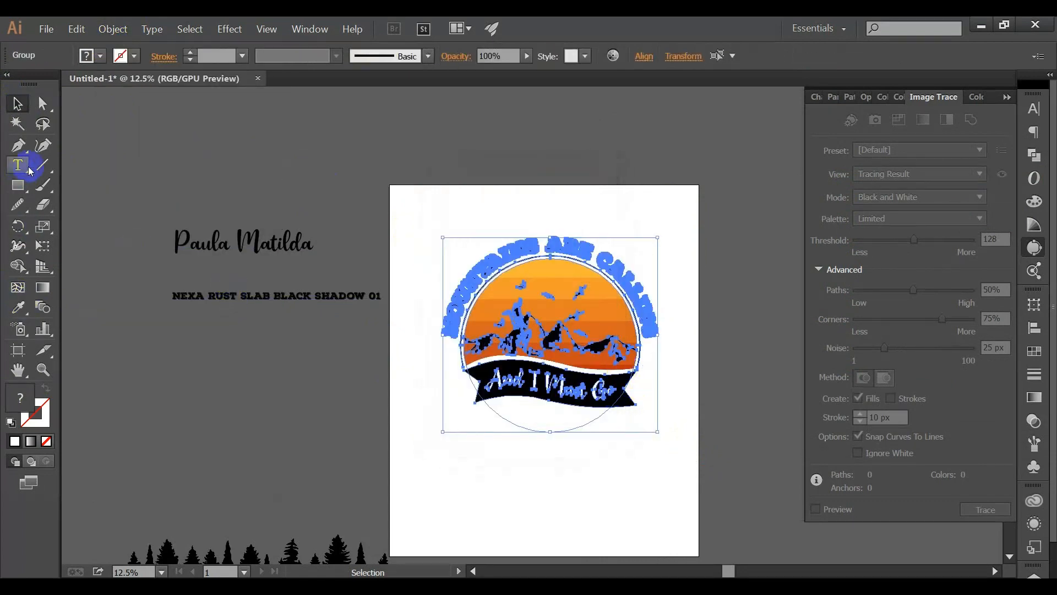
Step: Select the ribbon, ring and arched lettering with the Magic Wand, and add the flag-bearer, mountains and birds to the selection
left_click(18, 123)
scroll(517, 387, "up", 1)
left_click(547, 401)
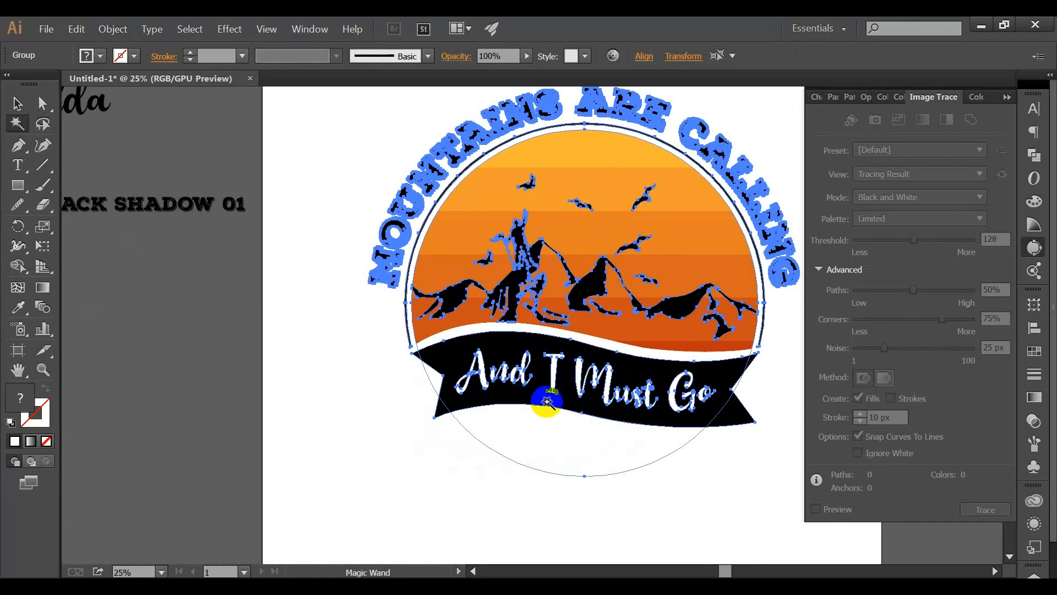
left_click(538, 398)
left_click(17, 103)
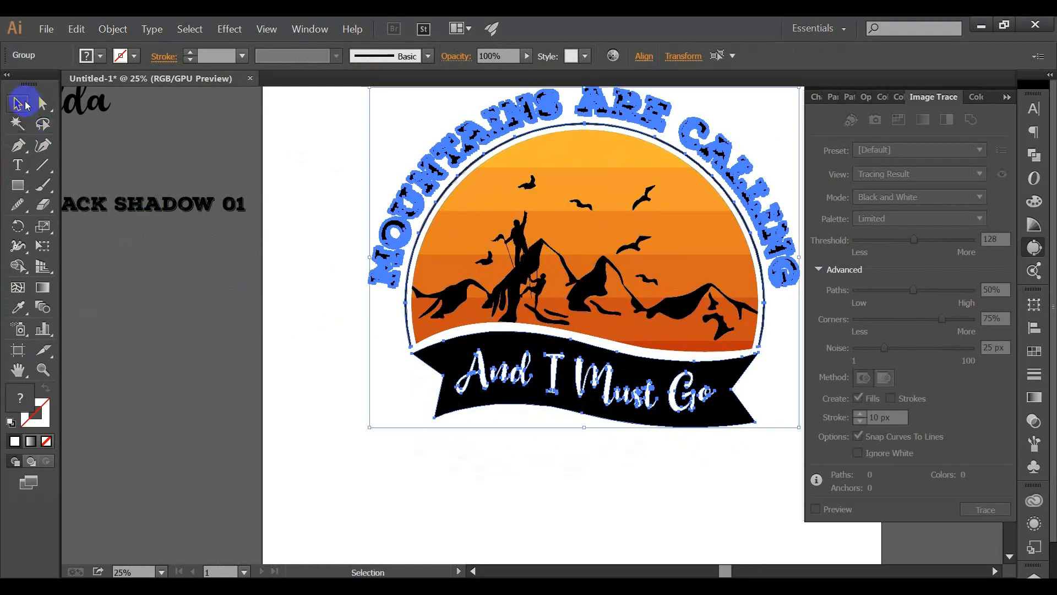
left_click(530, 269, "shift")
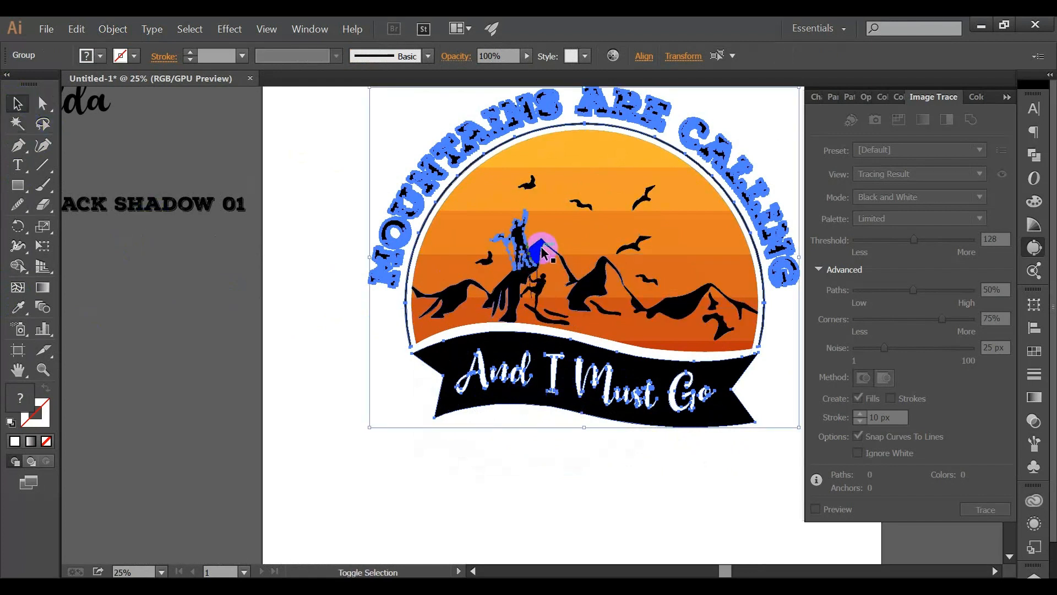
left_click(540, 248, "shift")
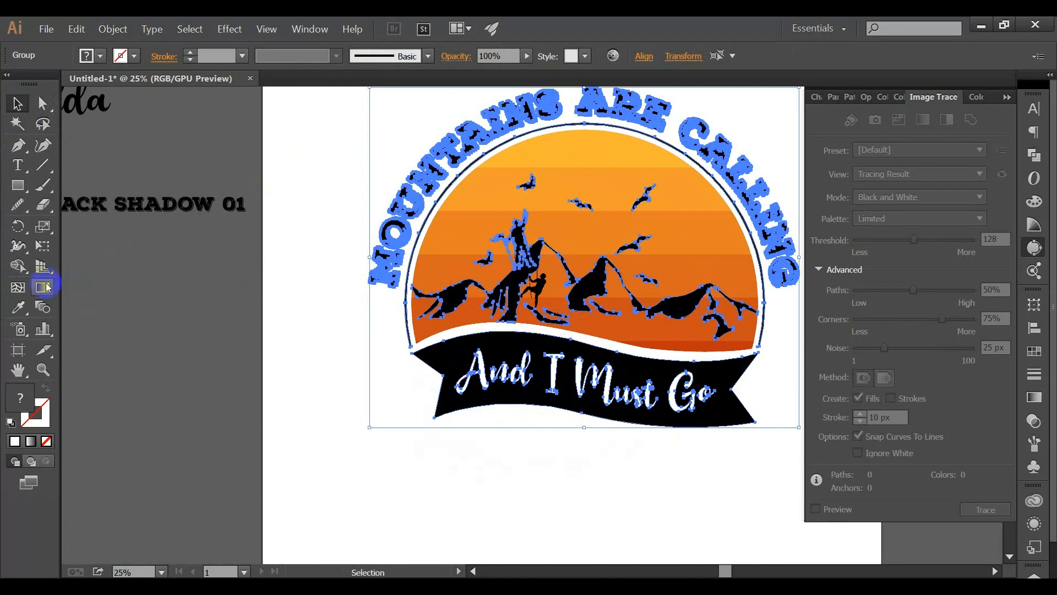
Step: Set the fill of the selected black parts to near-black 020202 and deselect them
left_click(13, 308)
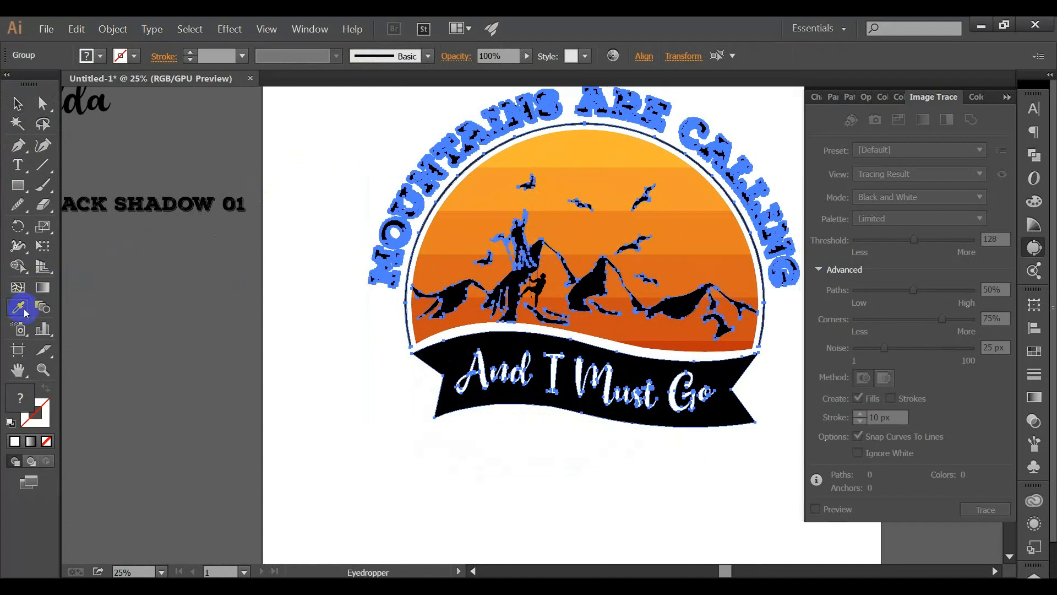
double_click(12, 401)
left_click(620, 371)
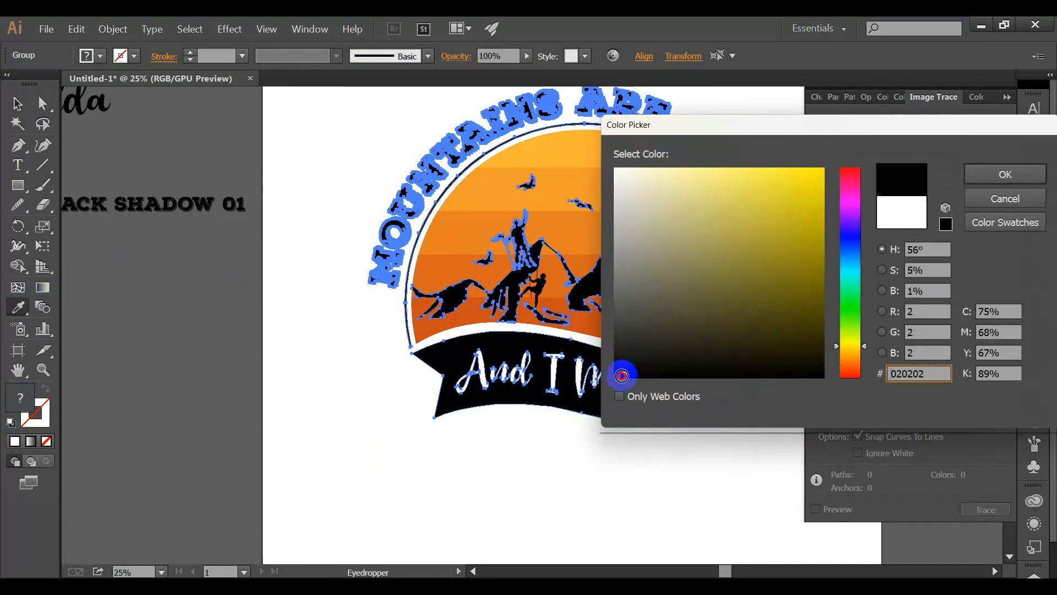
left_click(983, 176)
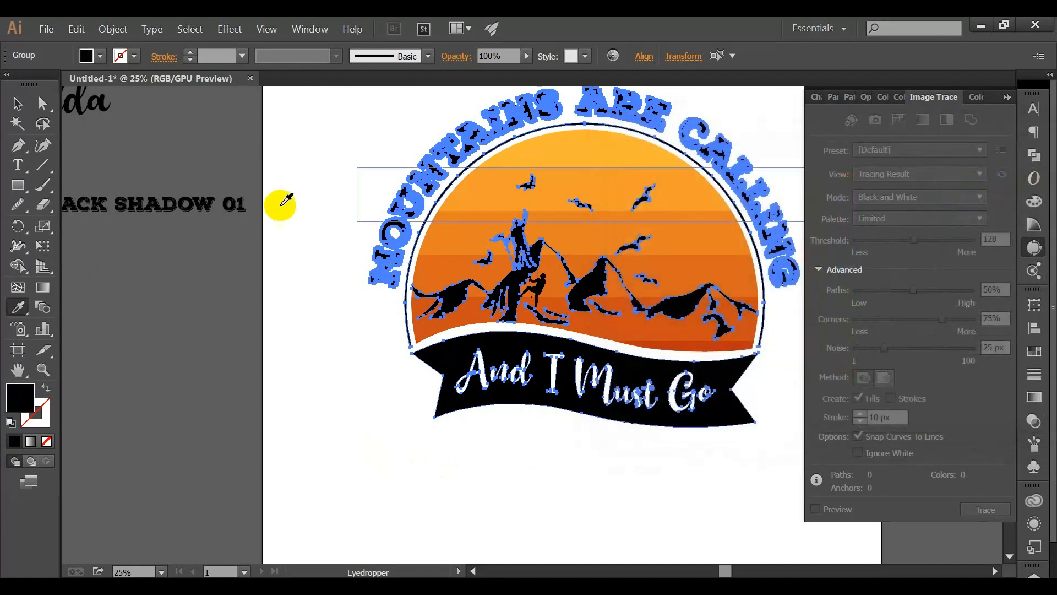
left_click(16, 103)
left_click(246, 374)
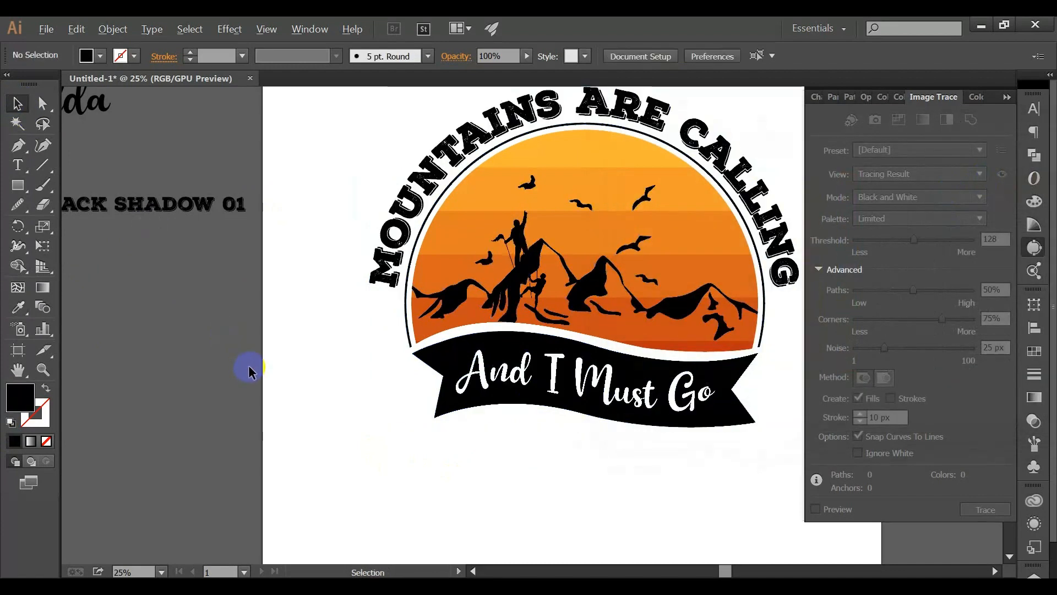
Step: Switch to Chrome and search the web for "white tshirt mockup" in a new tab
scroll(297, 363, "down", 1)
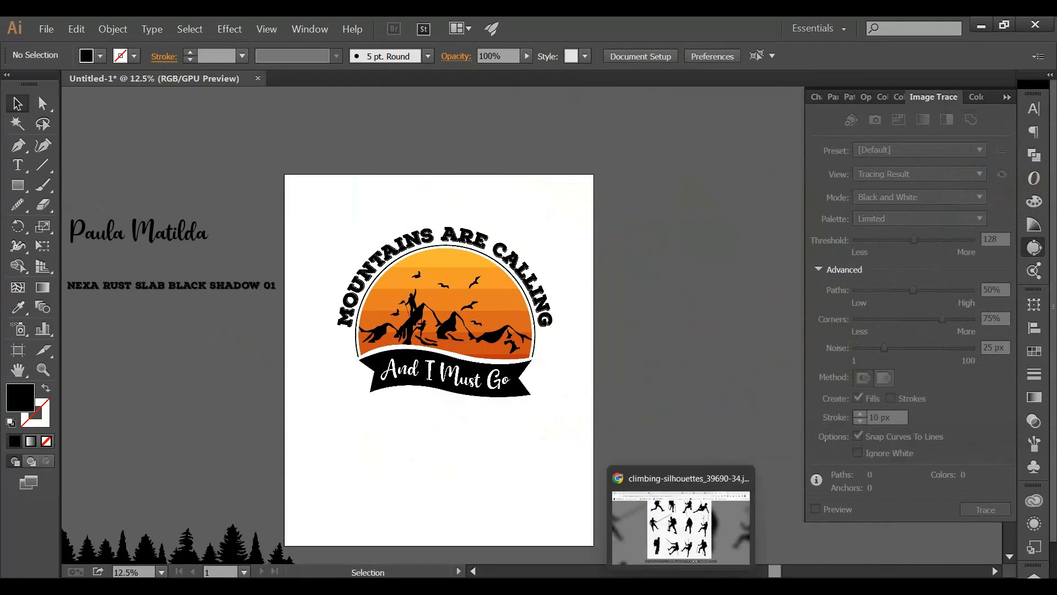
left_click(681, 585)
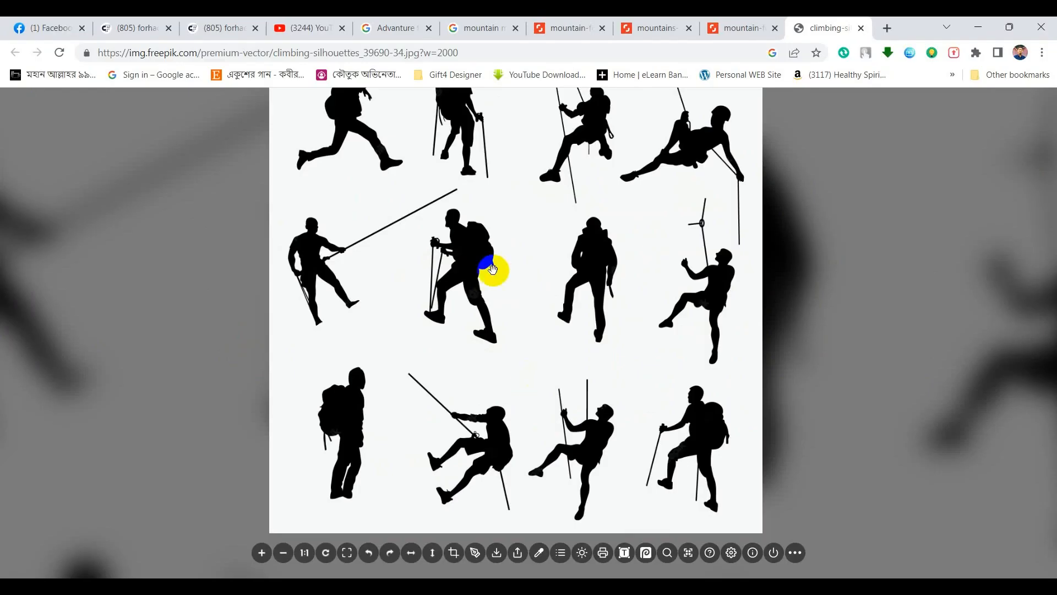
left_click(888, 29)
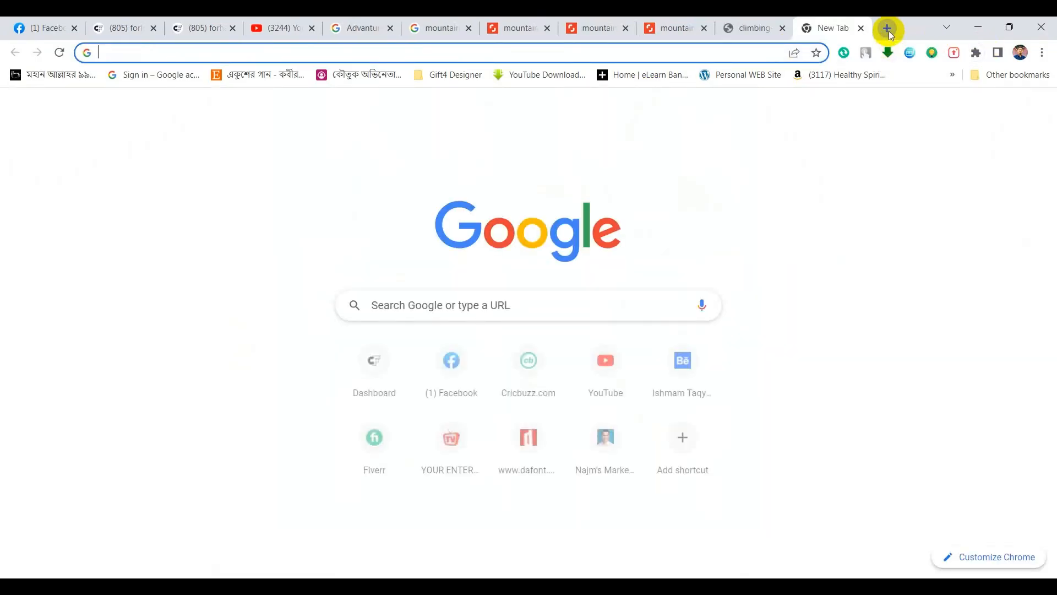
left_click(634, 54)
type("white t")
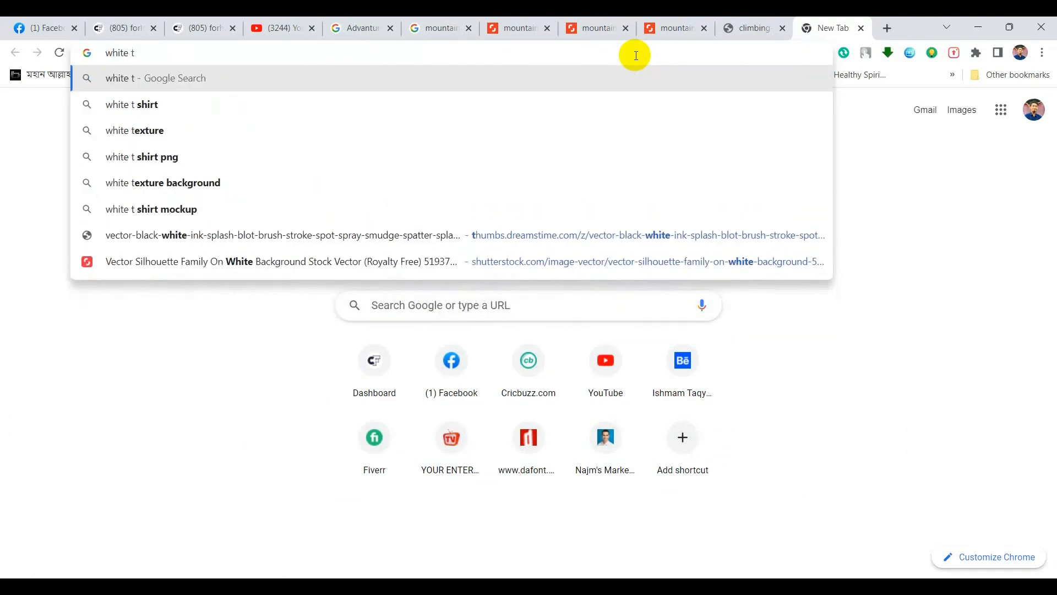
type("shirt mockup")
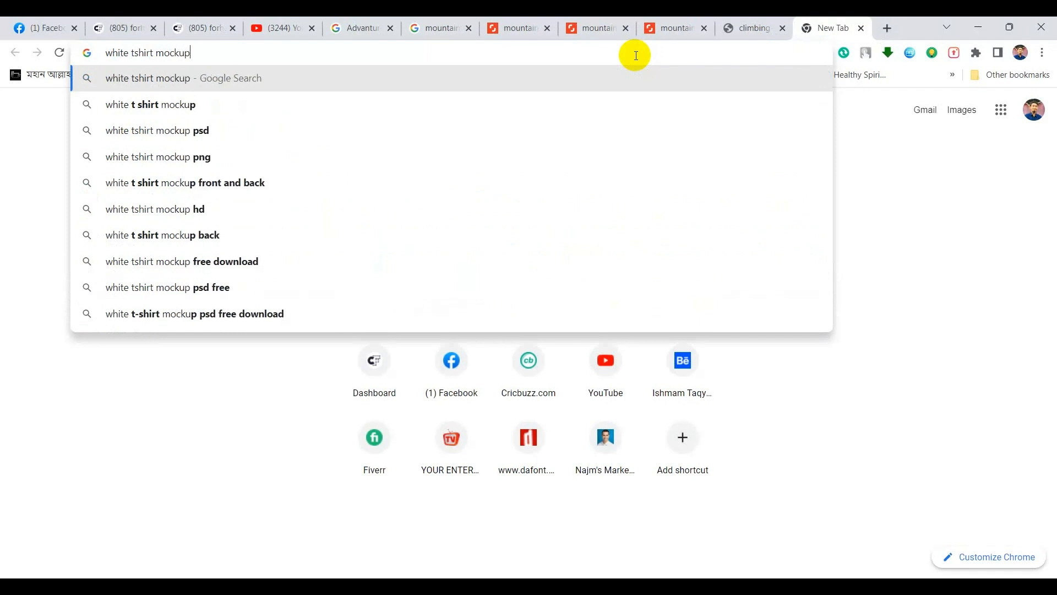
key("Return")
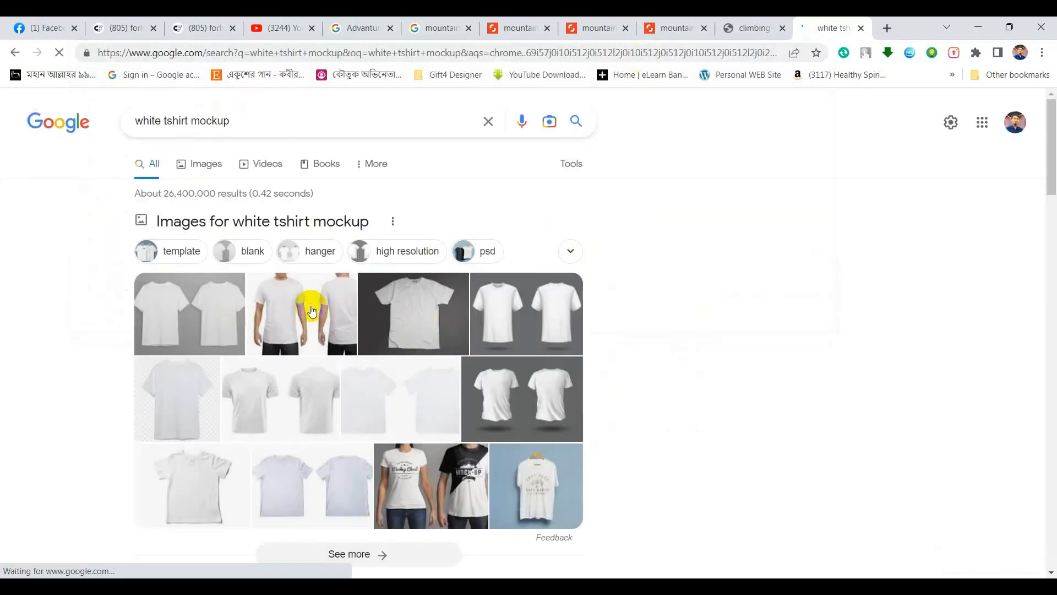
Step: Copy the Freepik white T-shirt mockup image with the dark grey background and paste it into the Illustrator document
left_click(420, 314)
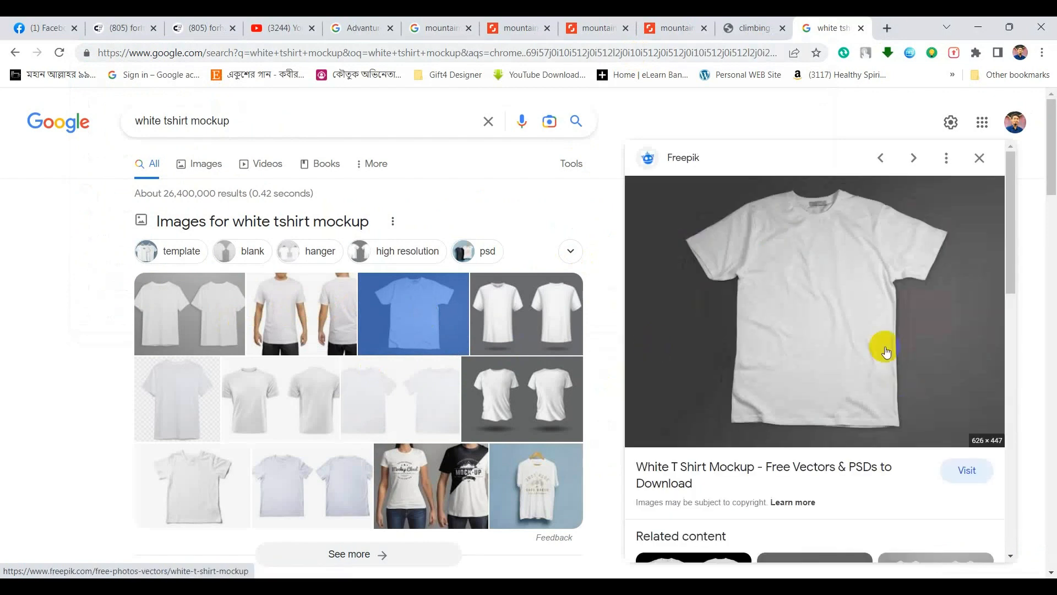
right_click(794, 295)
left_click(869, 461)
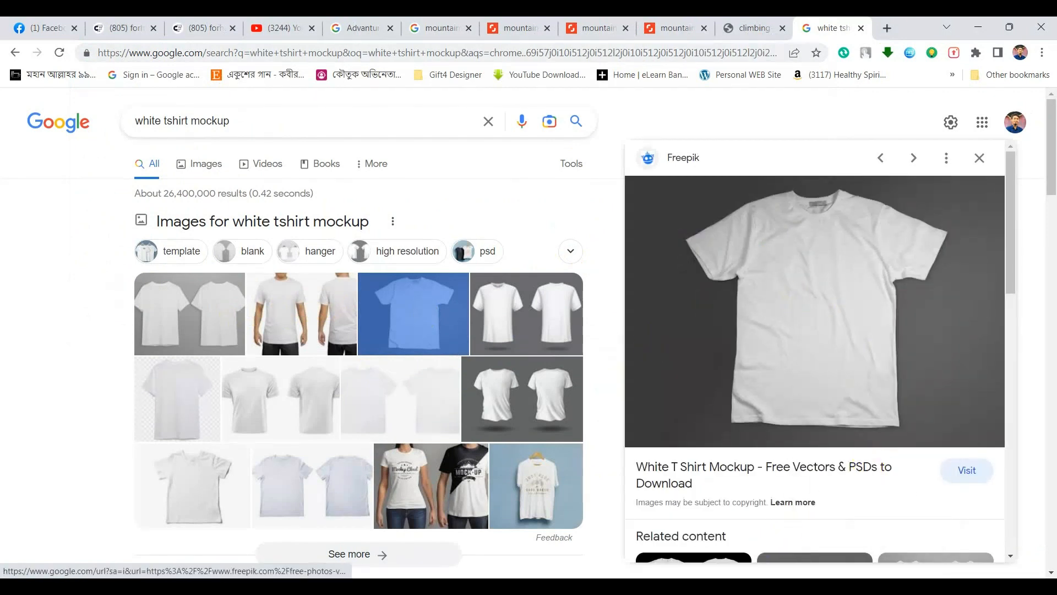
left_click(696, 575)
key("ctrl+v")
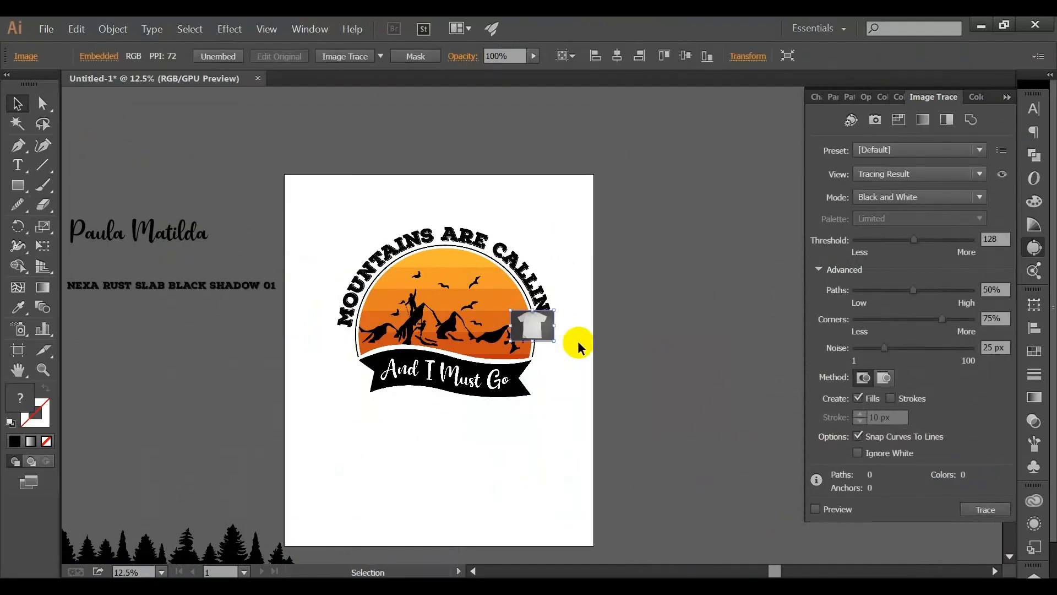
Step: Enlarge the pasted T-shirt image until it is wider than the artboard and move it to the right, partly off the artboard
left_click_drag(554, 340, 760, 480)
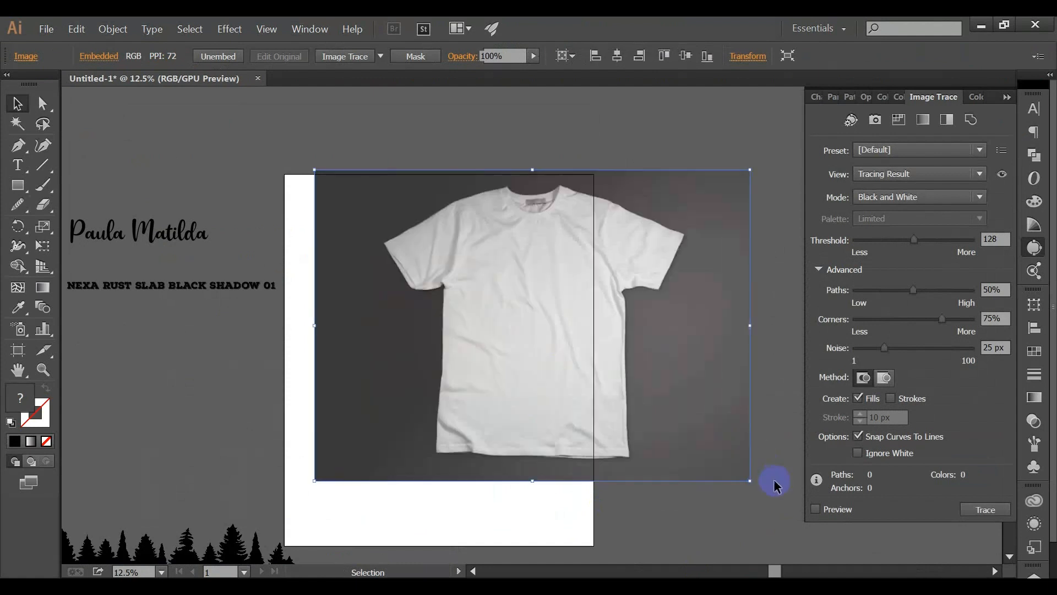
left_click_drag(572, 391, 715, 330)
left_click_drag(608, 310, 628, 356)
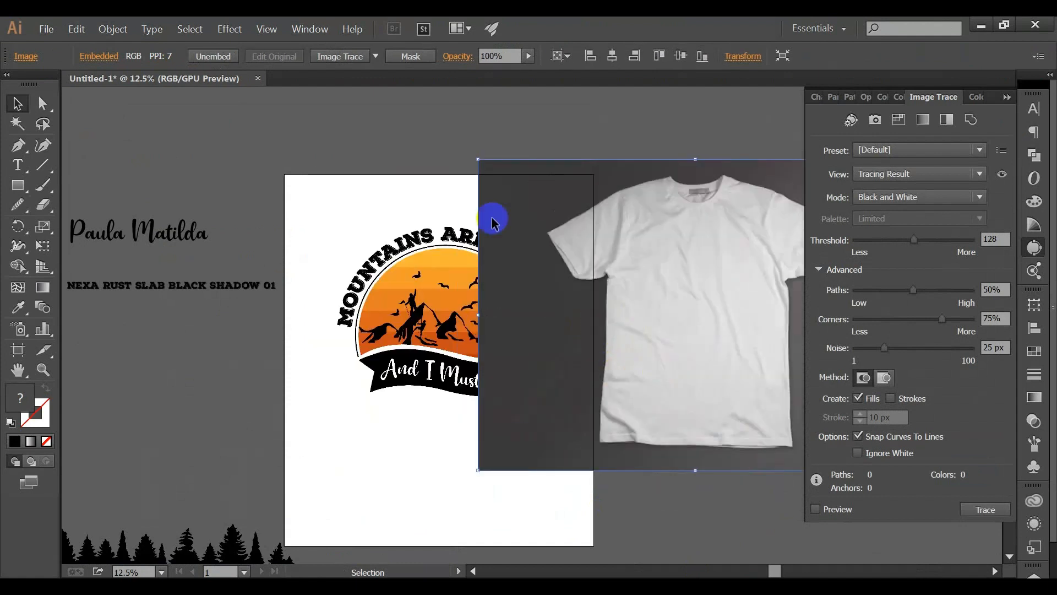
Step: Place a copy of the whole sunset design over the T-shirt and bring it to the front of the mockup image
left_click(408, 192)
left_click(443, 406)
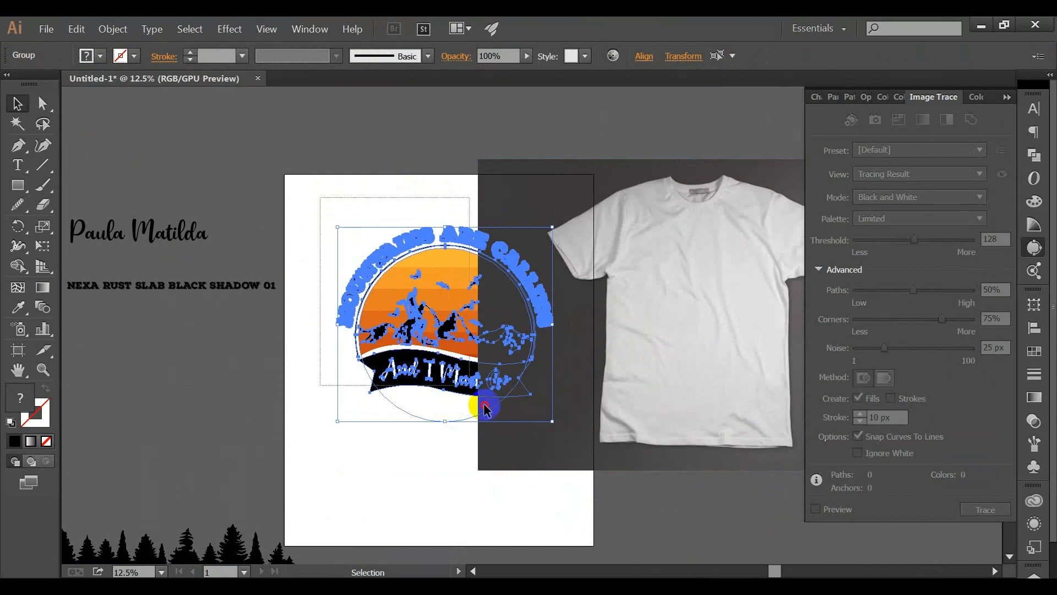
left_click_drag(484, 406, 545, 468)
left_click(662, 378, "shift")
key("ctrl+g")
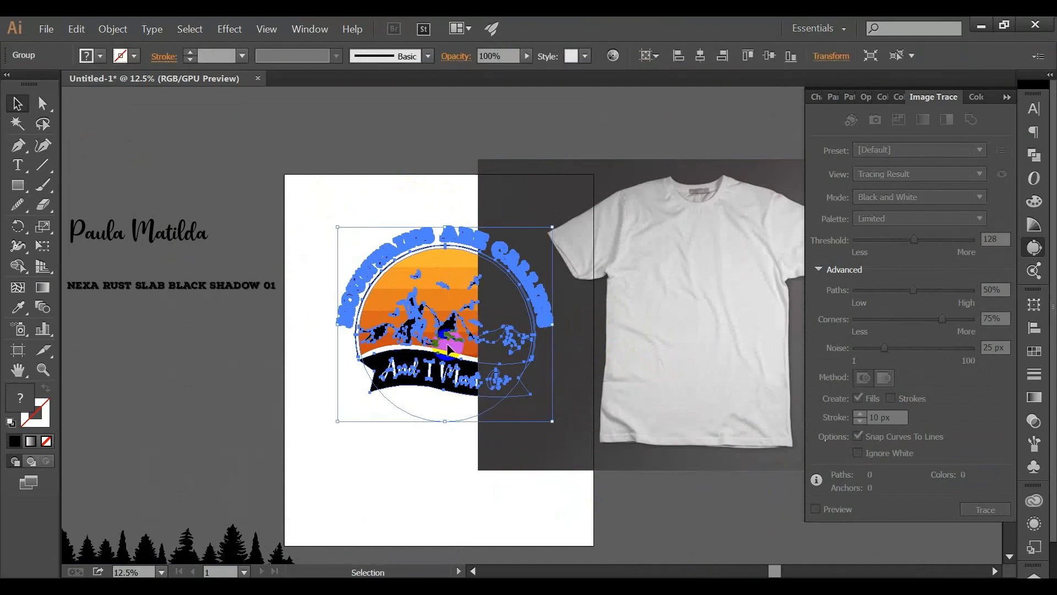
left_click_drag(430, 348, 583, 345)
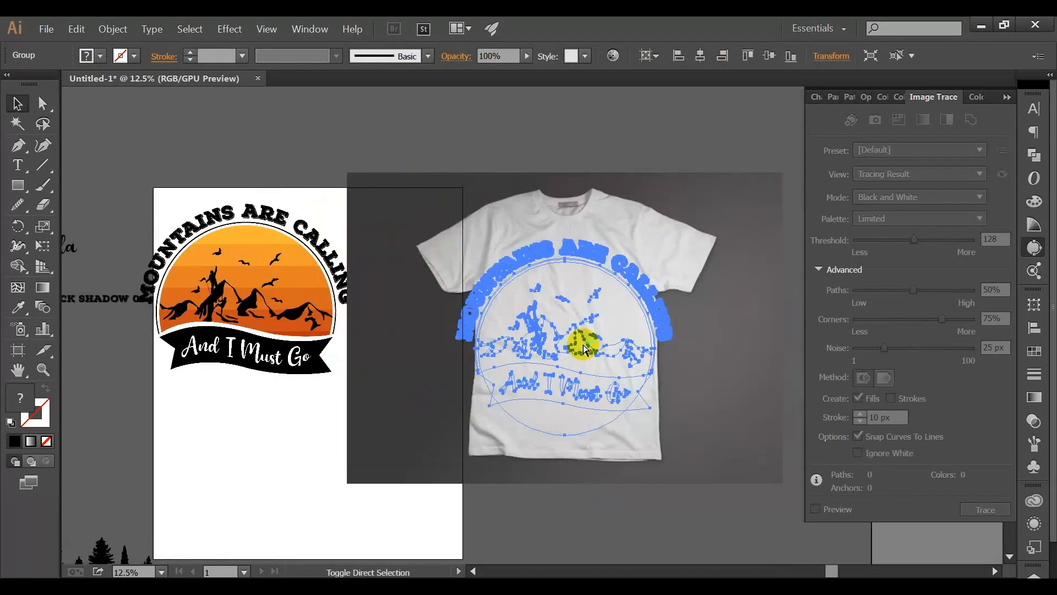
key("ctrl+shift+]")
Step: Scale the design copy down to fit within the shirt's front, shift it slightly upward and deselect it
left_click_drag(674, 436, 637, 404)
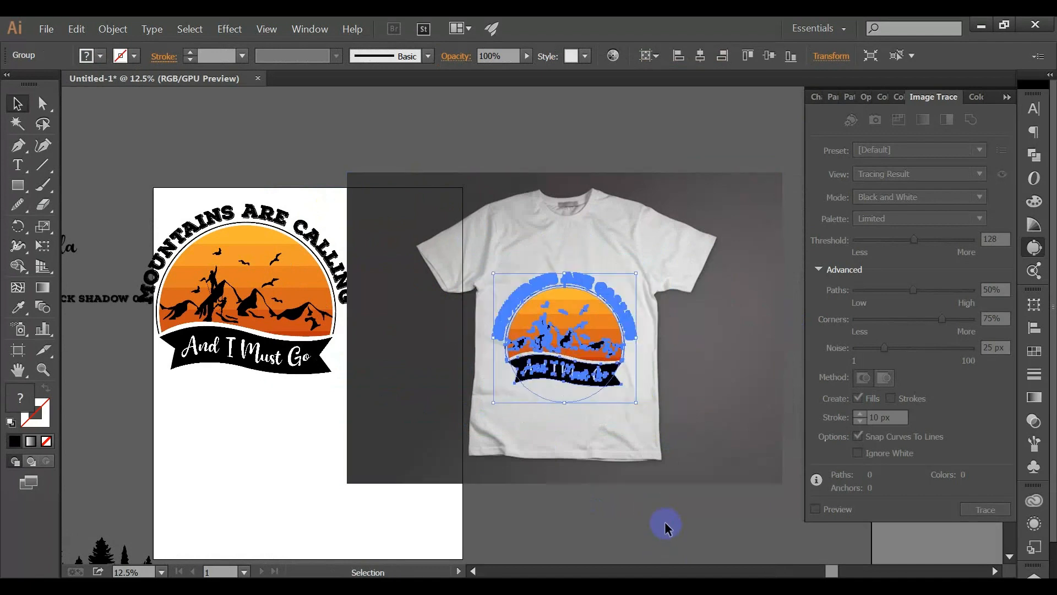
left_click(666, 528)
left_click_drag(560, 348, 560, 341)
left_click(604, 500)
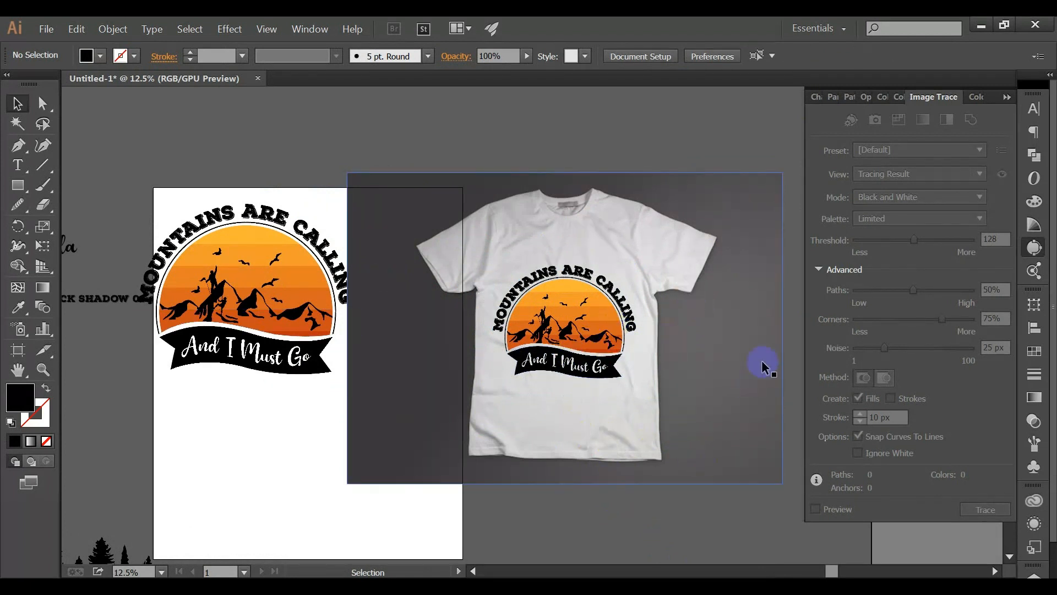
scroll(609, 311, "down", 1)
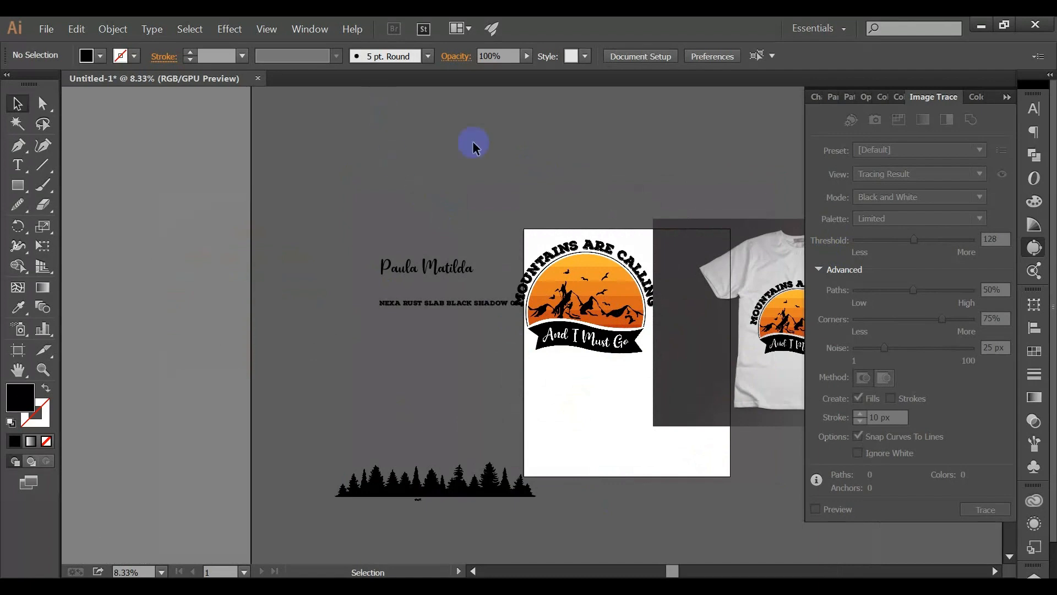